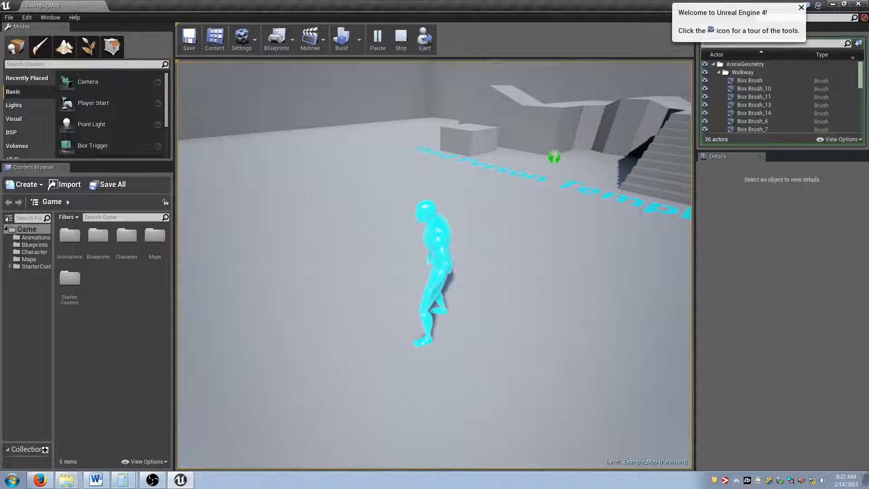
# Step: Playtest the Third Person Template level by running and jumping the character around the arena, and end the play session
pyautogui.press('w')
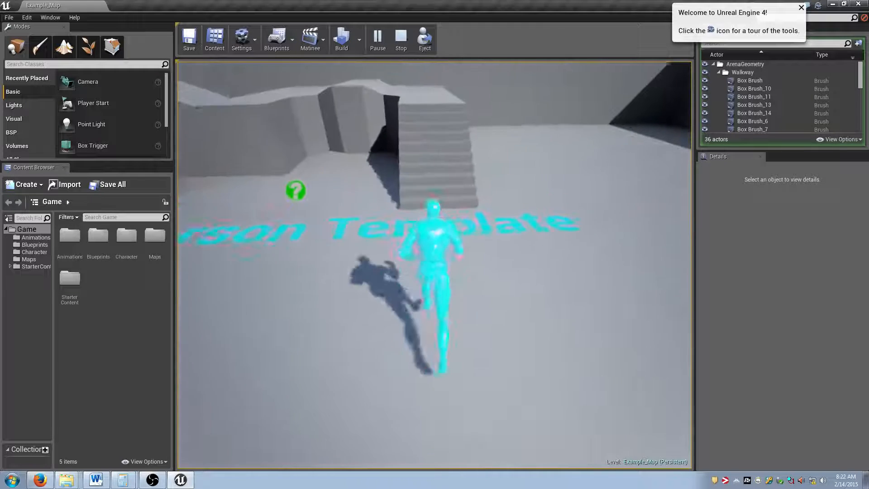
pyautogui.press('space')
pyautogui.press('w')
pyautogui.press('space')
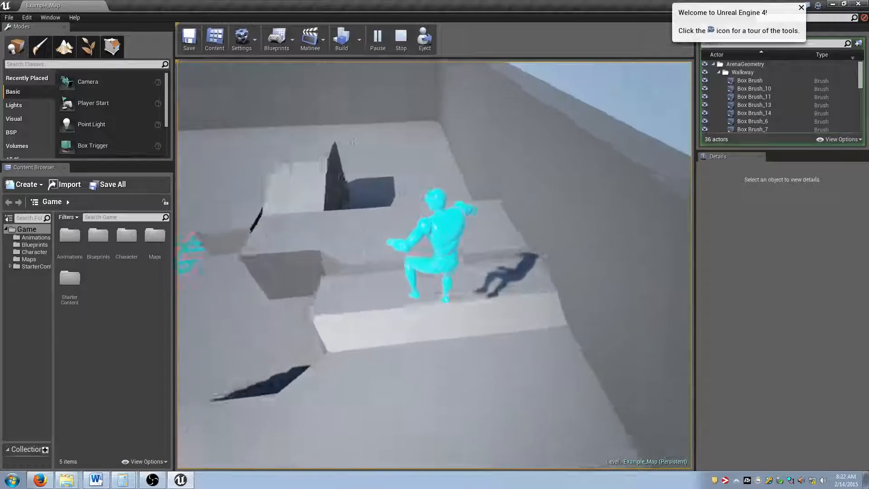
pyautogui.press('w')
pyautogui.press('space')
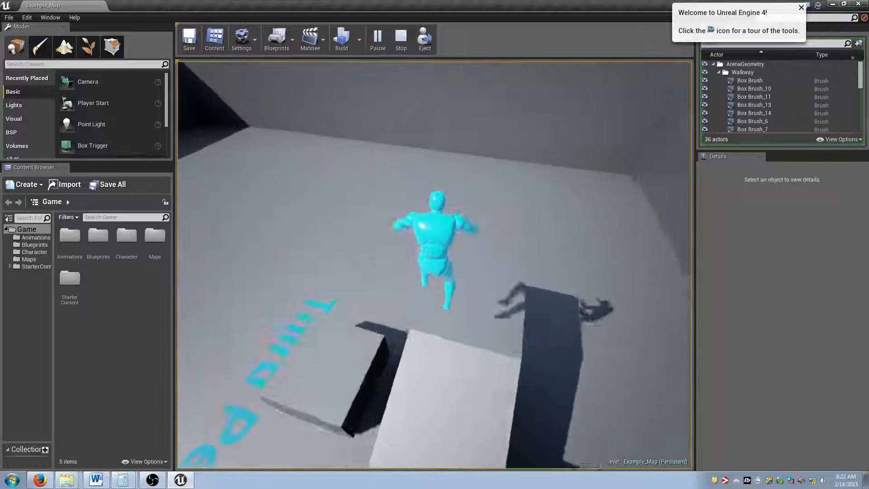
pyautogui.press('w')
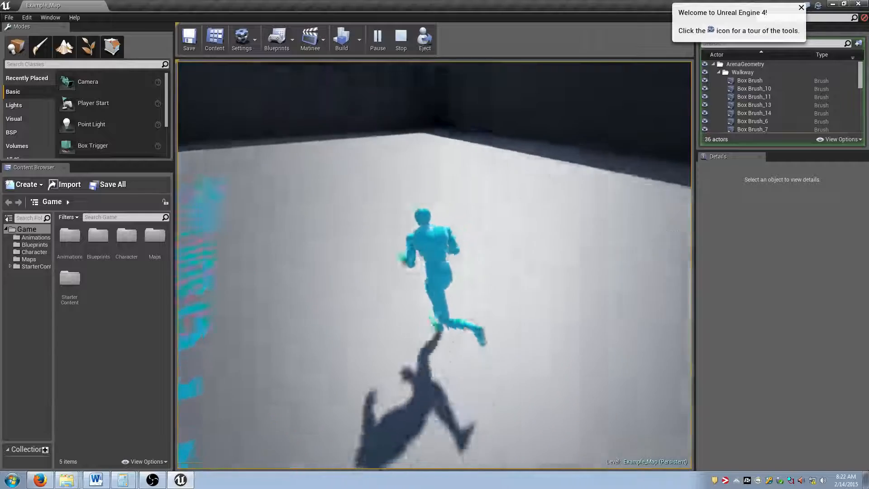
pyautogui.press('w')
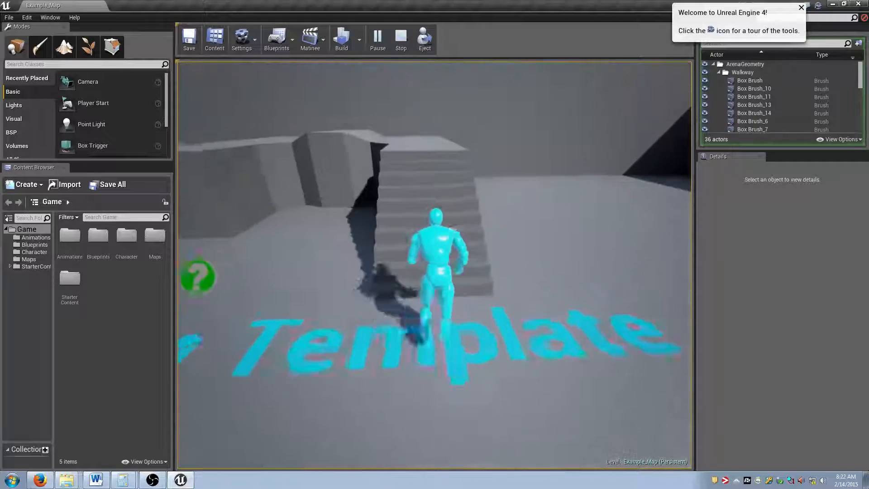
pyautogui.press('w')
pyautogui.press('space')
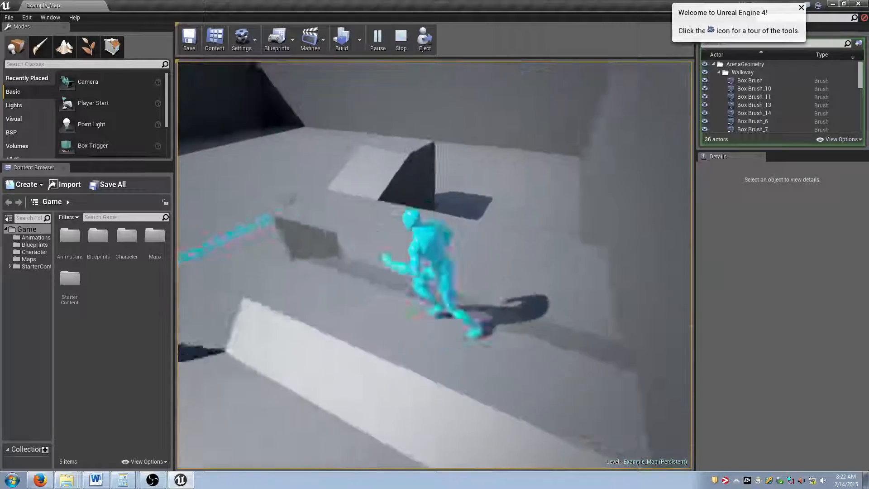
pyautogui.press('w')
pyautogui.press('space')
pyautogui.press('s')
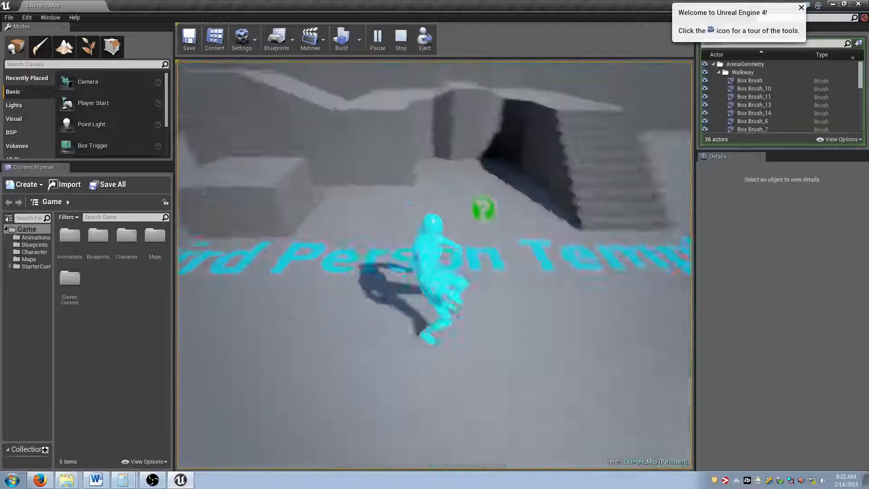
pyautogui.press('Escape')
pyautogui.moveTo(545, 289); pyautogui.dragTo(545, 239, button='right')
pyautogui.press('s')
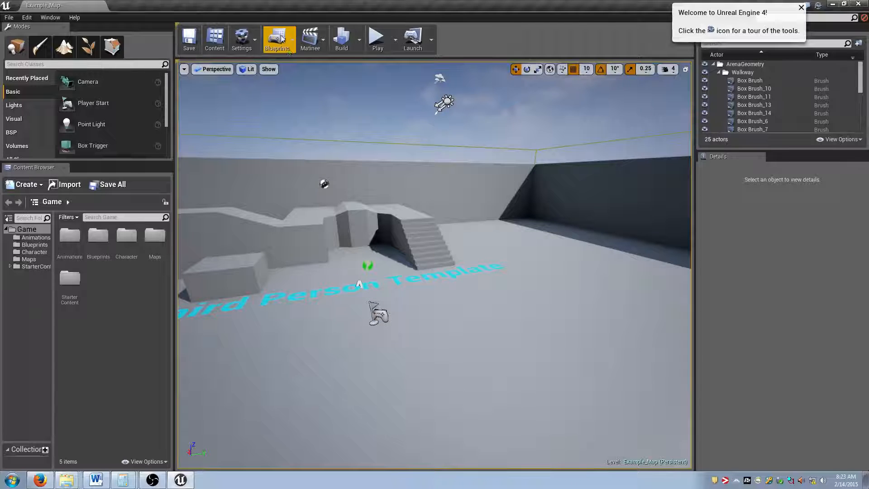
# Step: Create an Actor class blueprint named BP_Door in the Blueprints folder and dock its editor beside the Example_Map tab
pyautogui.click(293, 46)
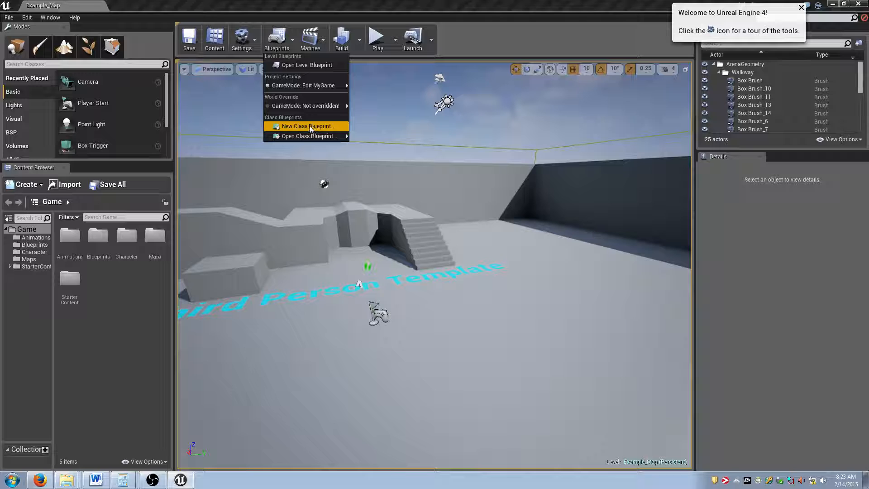
pyautogui.click(306, 126)
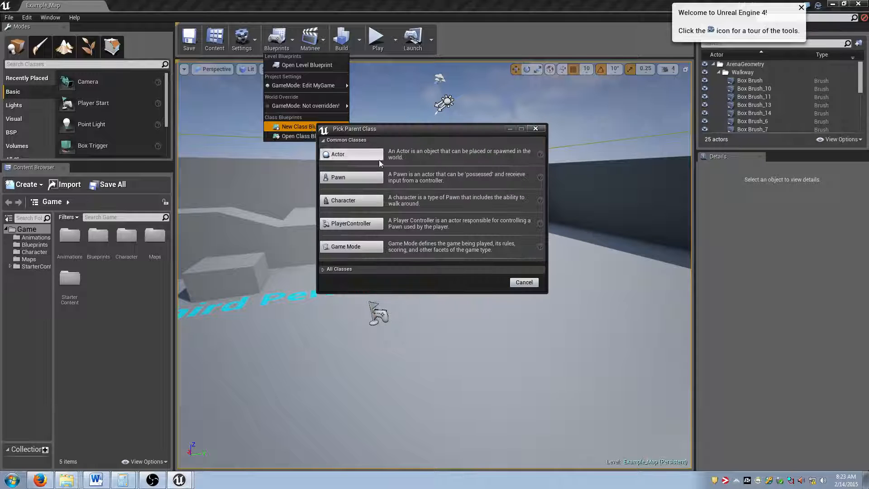
pyautogui.click(366, 157)
pyautogui.moveTo(390, 324); pyautogui.dragTo(330, 324)
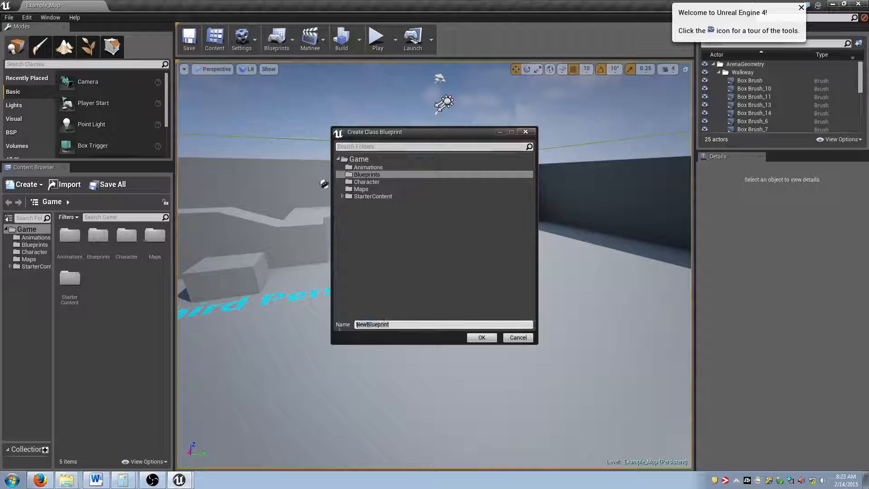
pyautogui.write('BP_Door')
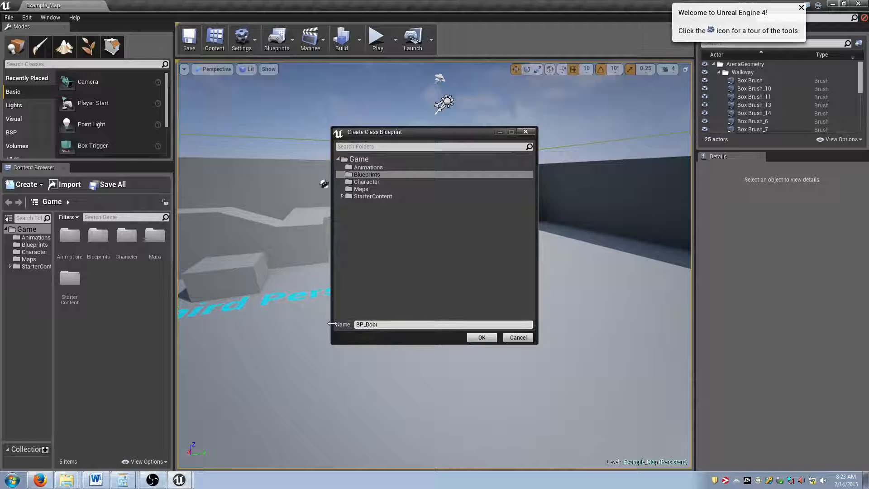
pyautogui.click(482, 339)
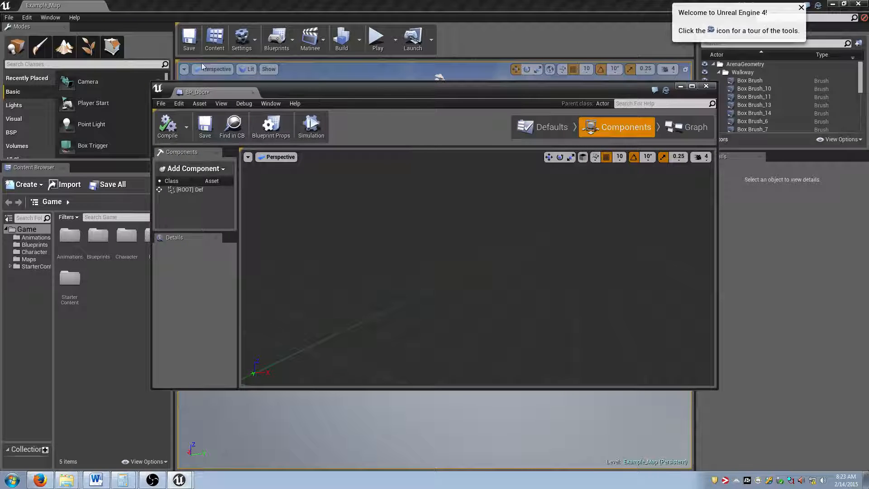
pyautogui.moveTo(202, 66); pyautogui.dragTo(190, 7)
# Step: Add a Scene component to BP_Door and name it Root
pyautogui.click(48, 83)
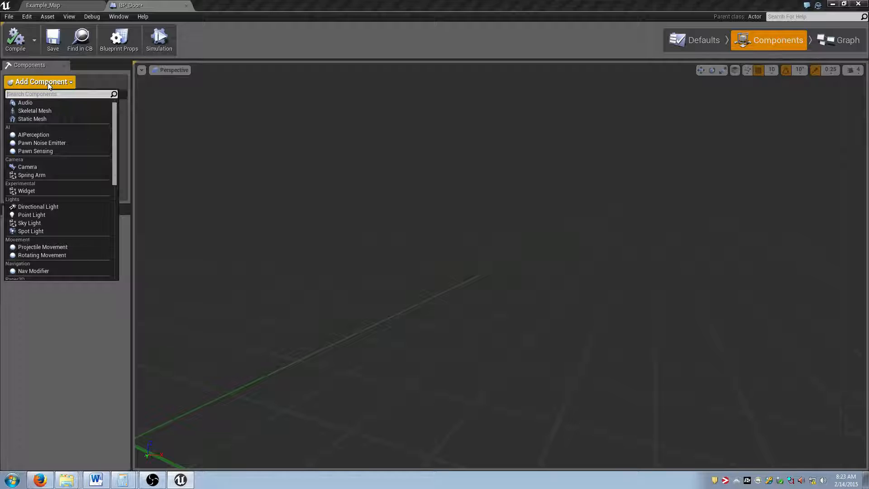
pyautogui.write('sce')
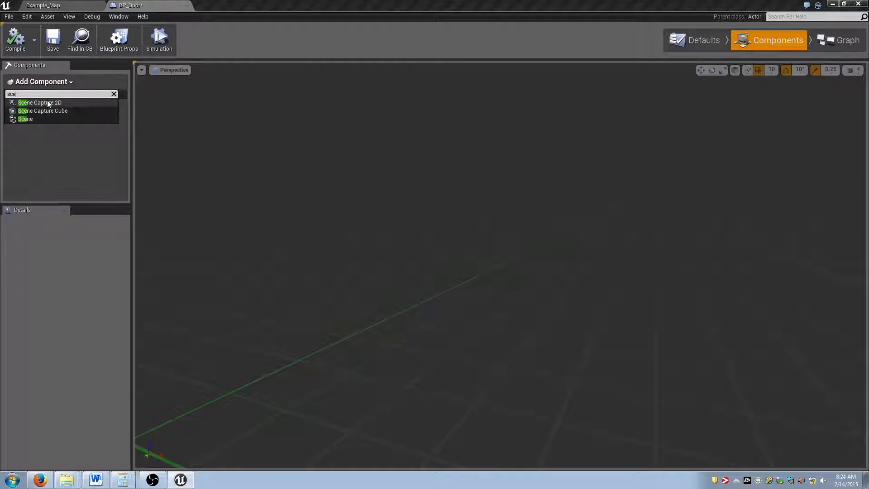
pyautogui.click(30, 119)
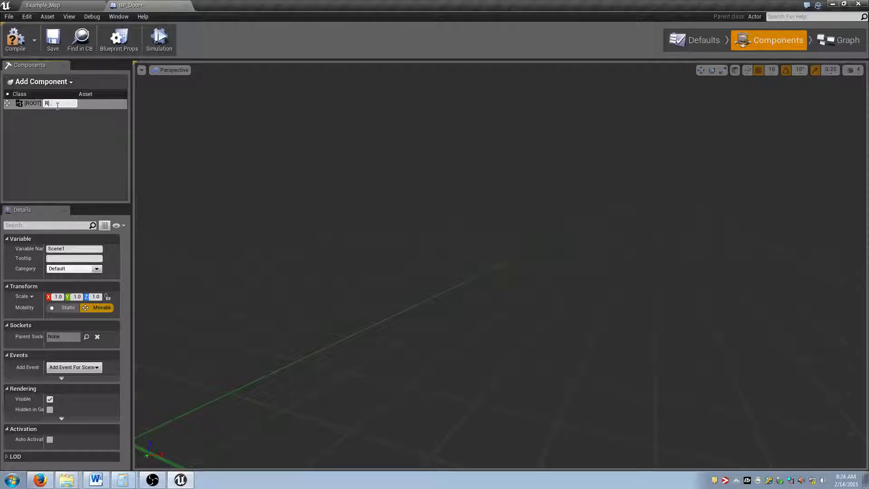
pyautogui.press('Return')
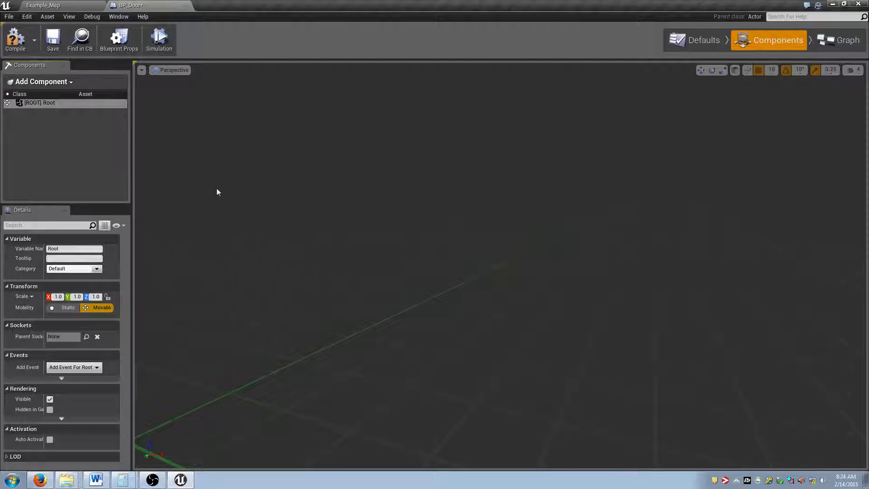
# Step: Add a Static Mesh component under Root and name it Door Frame
pyautogui.click(45, 82)
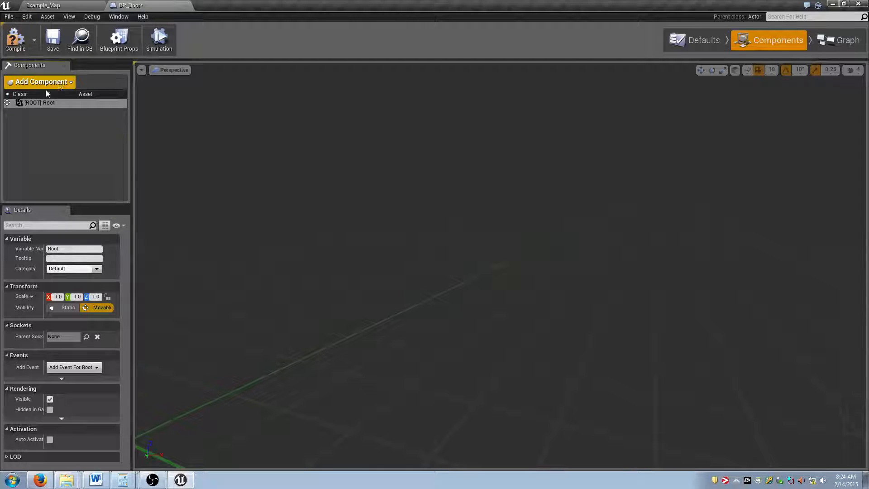
pyautogui.write('static')
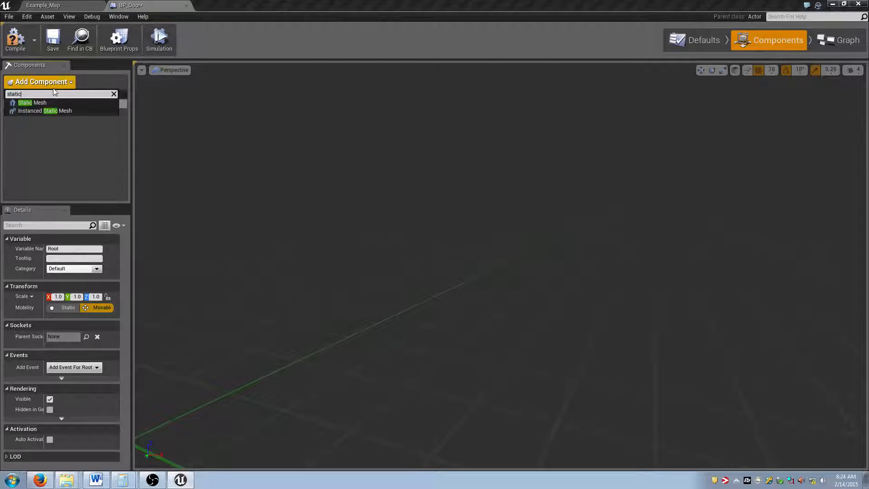
pyautogui.press('Down')
pyautogui.press('Return')
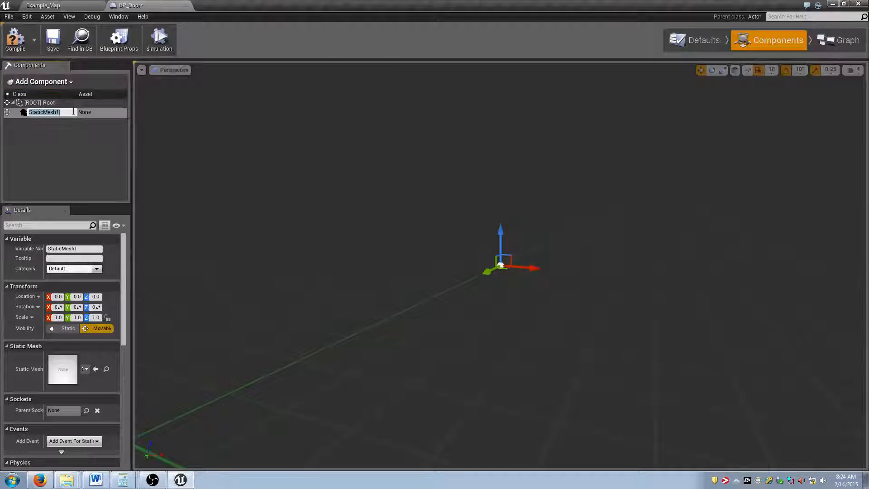
pyautogui.write('Door Frame')
pyautogui.press('Return')
# Step: Add a second Static Mesh component under Root and name it Door
pyautogui.click(45, 82)
pyautogui.write('STat')
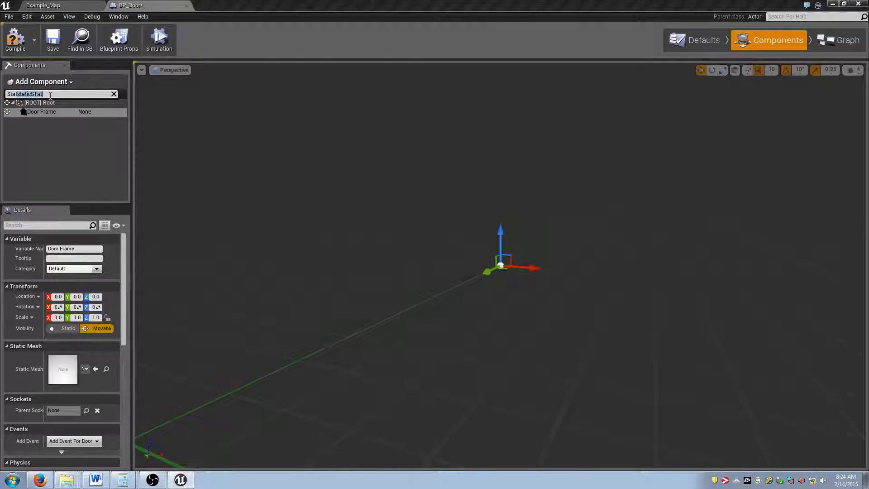
pyautogui.write('Stat')
pyautogui.click(45, 102)
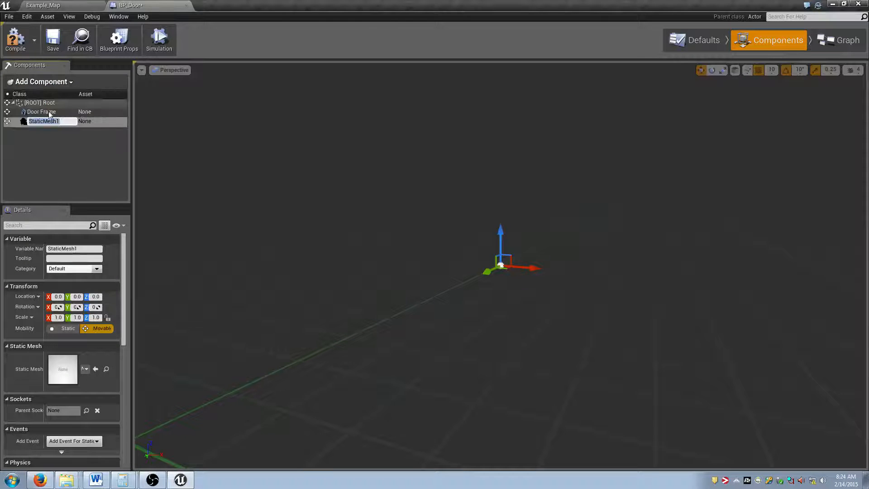
pyautogui.write('Door')
pyautogui.press('Return')
# Step: Assign the SM_DoorFrame static mesh to the Door Frame component
pyautogui.click(53, 113)
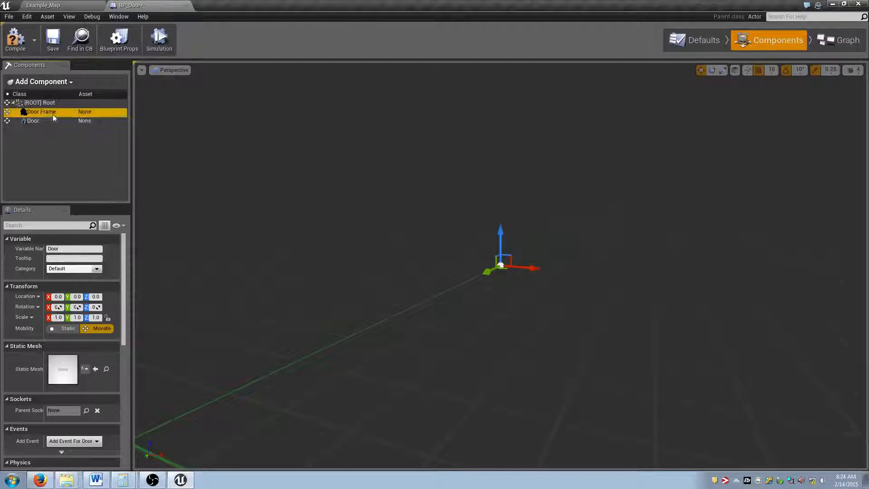
pyautogui.click(85, 369)
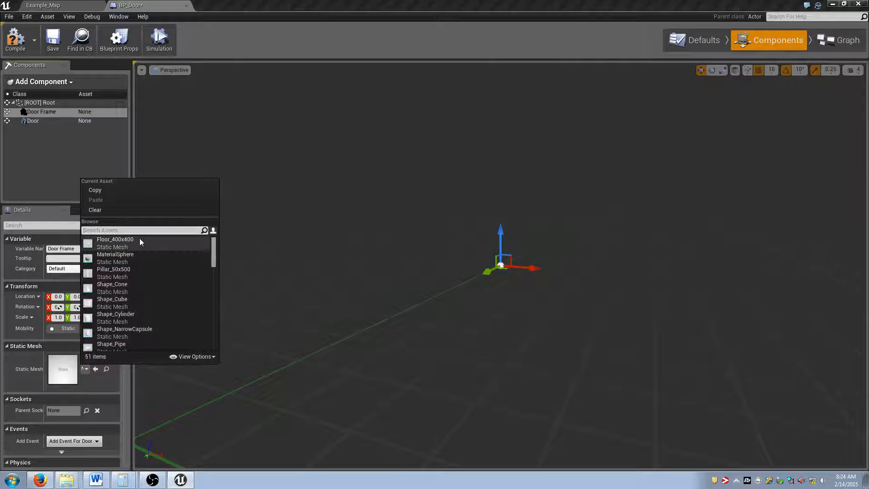
pyautogui.write('door')
pyautogui.scroll(-3, 139, 237)
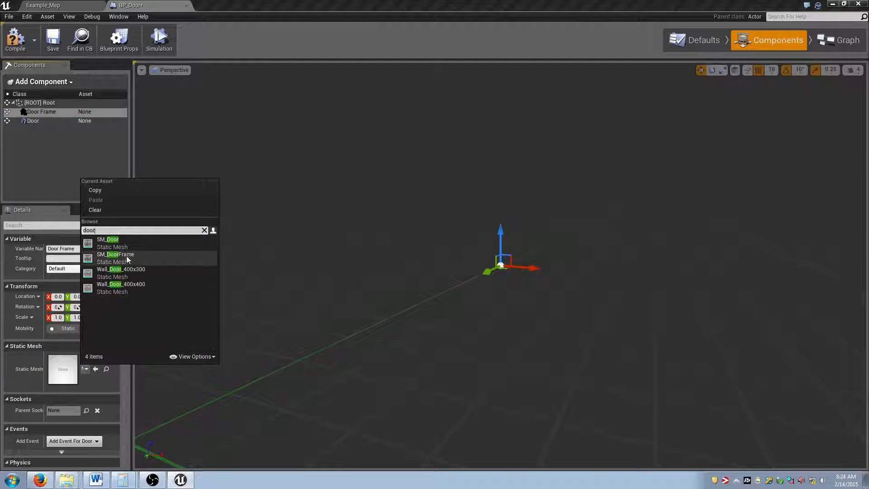
pyautogui.click(126, 256)
pyautogui.moveTo(169, 159)
pyautogui.mouseDown(button='right')
pyautogui.moveTo(199, 159)
pyautogui.moveTo(169, 159)
pyautogui.mouseUp(button='right')
# Step: Assign the SM_Door static mesh to the Door component
pyautogui.click(68, 120)
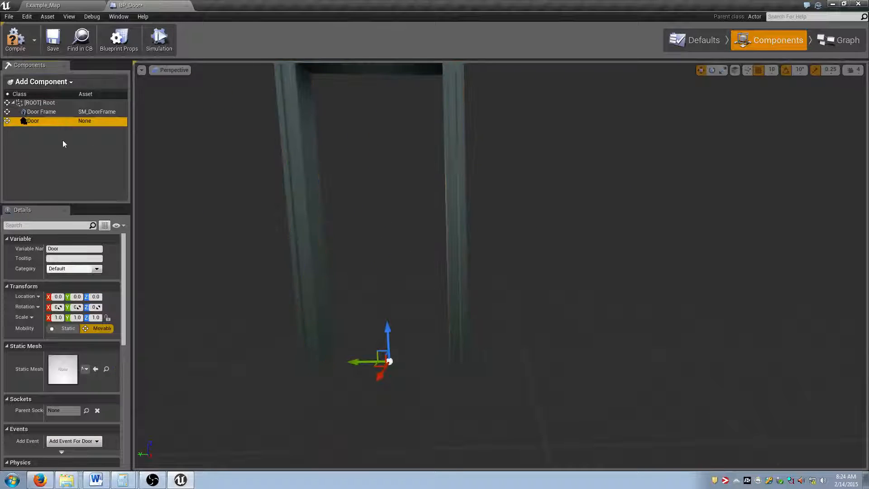
pyautogui.click(85, 368)
pyautogui.write('door')
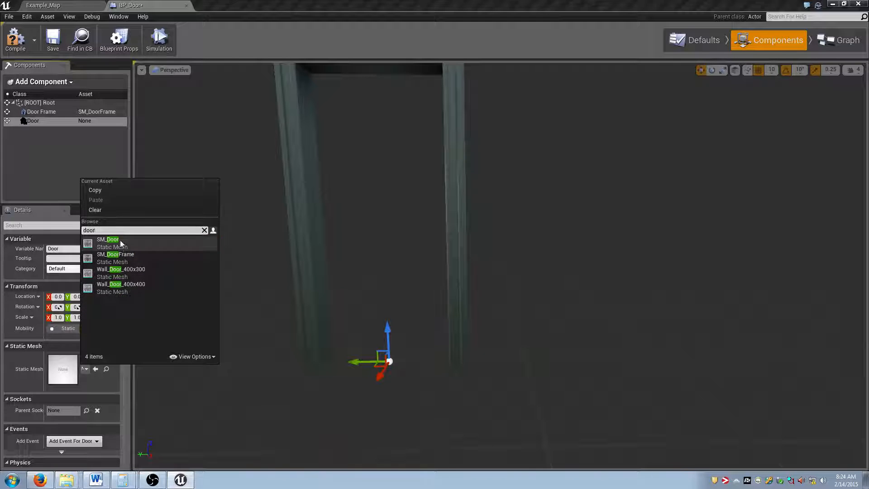
pyautogui.click(113, 239)
pyautogui.moveTo(400, 286)
pyautogui.mouseDown(button='right')
pyautogui.moveTo(401, 276)
pyautogui.moveTo(399, 287)
pyautogui.mouseUp(button='right')
pyautogui.press('s')
pyautogui.press('w')
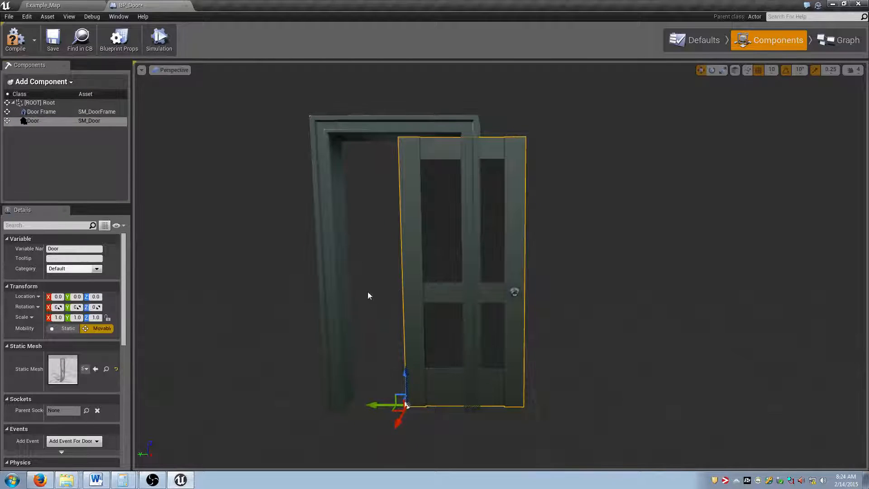
pyautogui.click(48, 112)
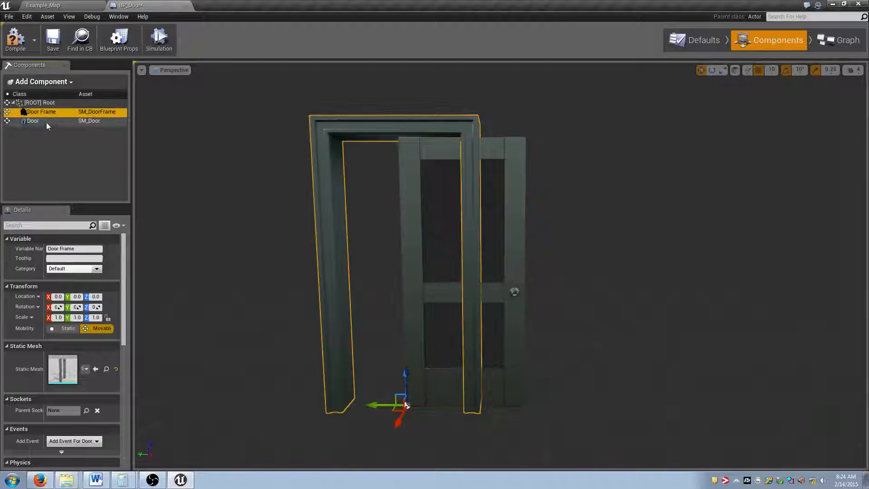
pyautogui.click(46, 121)
pyautogui.click(53, 113)
pyautogui.click(53, 120)
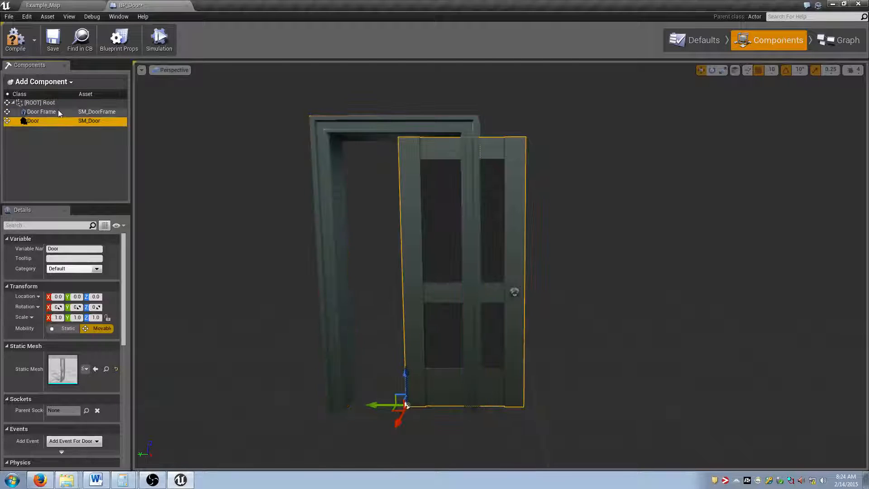
pyautogui.click(58, 111)
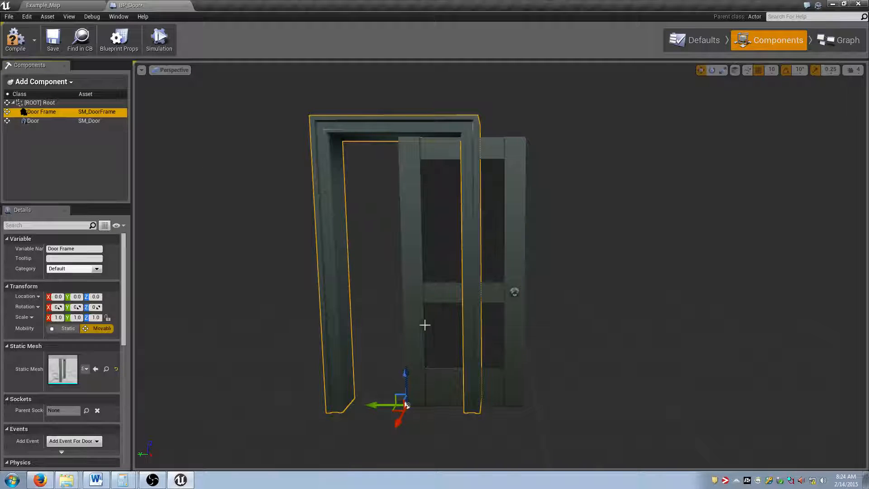
# Step: Move the Door component along the Y axis to 40 so it sits inside the frame
pyautogui.click(34, 120)
pyautogui.moveTo(406, 404); pyautogui.dragTo(320, 403)
pyautogui.moveTo(580, 155)
pyautogui.mouseDown()
pyautogui.moveTo(586, 99)
pyautogui.moveTo(566, 149)
pyautogui.mouseUp()
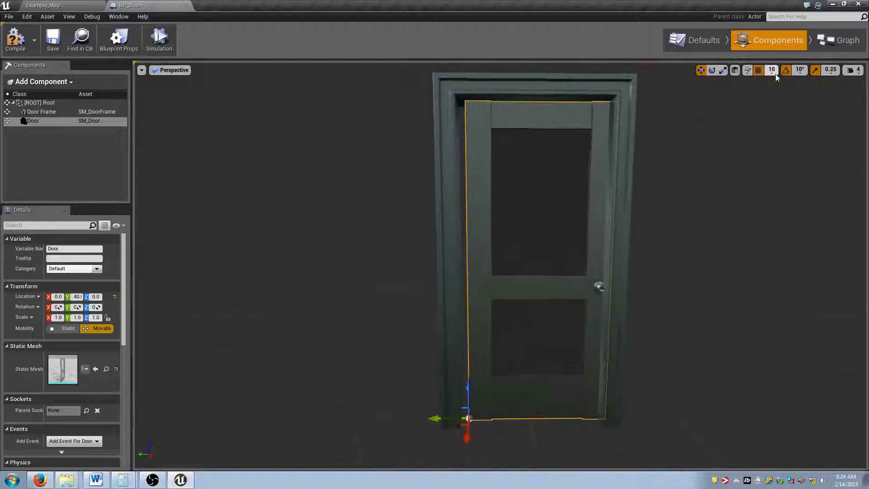
# Step: Set the position grid snap to 5 and the viewport camera speed to 1
pyautogui.click(771, 69)
pyautogui.click(779, 99)
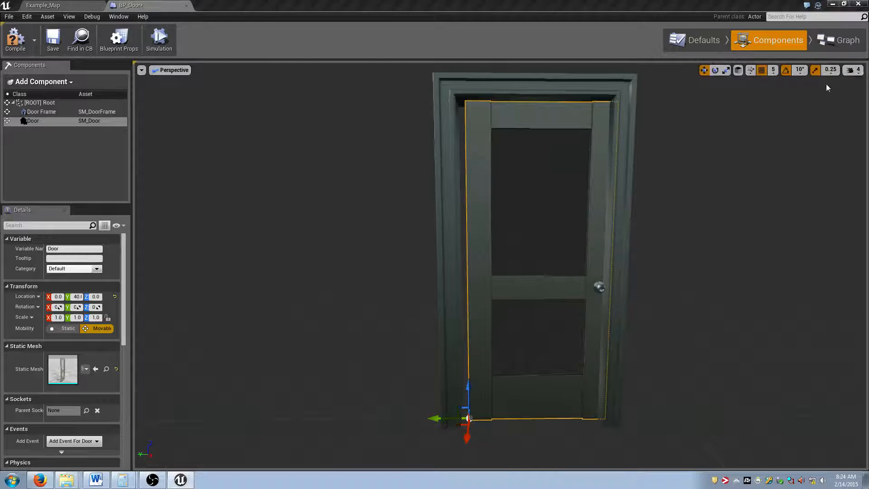
pyautogui.click(855, 70)
pyautogui.click(807, 92)
# Step: Shift the Door component further along the Y axis to 45 to line it up with the frame
pyautogui.moveTo(670, 181); pyautogui.dragTo(656, 194, button='right')
pyautogui.moveTo(562, 284); pyautogui.dragTo(563, 294, button='right')
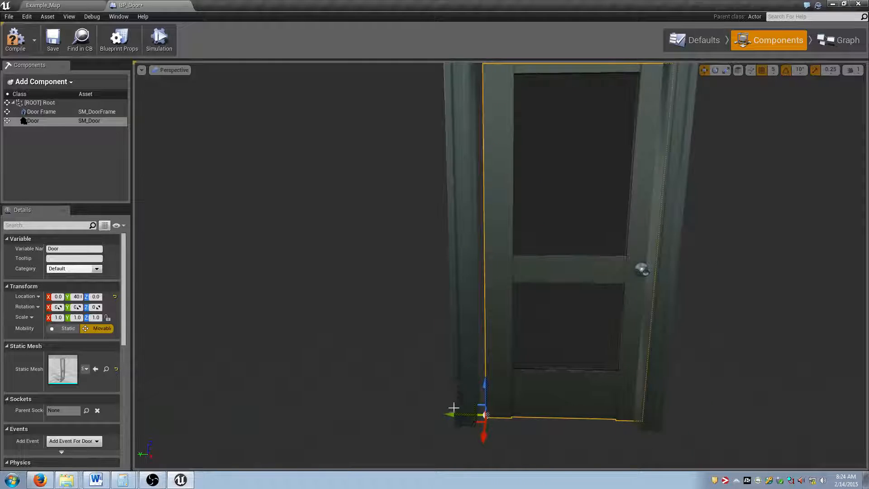
pyautogui.moveTo(448, 414); pyautogui.dragTo(440, 414)
pyautogui.moveTo(440, 414); pyautogui.dragTo(448, 437, button='right')
pyautogui.moveTo(560, 293); pyautogui.dragTo(562, 299, button='right')
pyautogui.moveTo(477, 353); pyautogui.dragTo(474, 317, button='right')
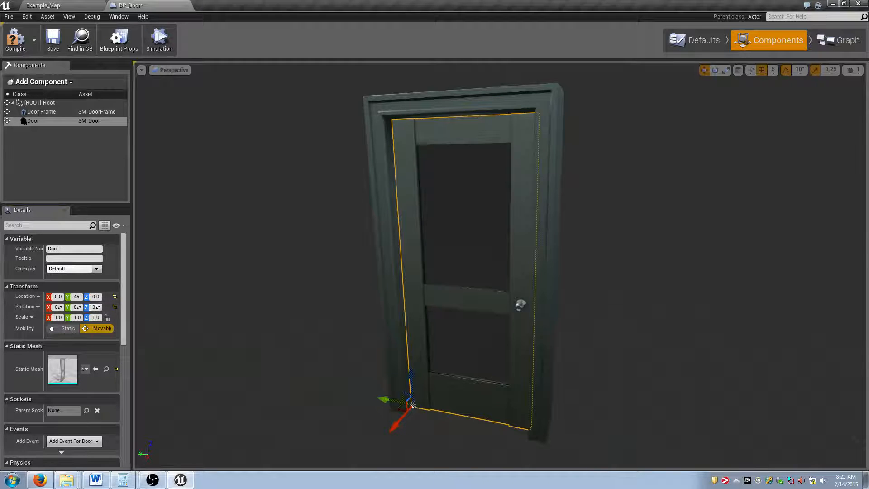
# Step: Compile and save the BP_Door blueprint and return to the Example_Map level
pyautogui.moveTo(96, 307); pyautogui.dragTo(151, 308)
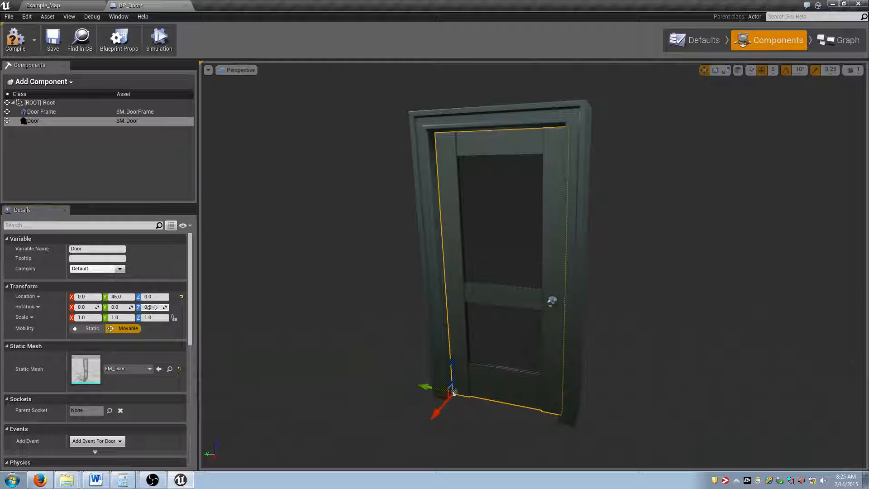
pyautogui.moveTo(265, 306)
pyautogui.mouseDown(button='right')
pyautogui.moveTo(239, 306)
pyautogui.moveTo(251, 306)
pyautogui.mouseUp(button='right')
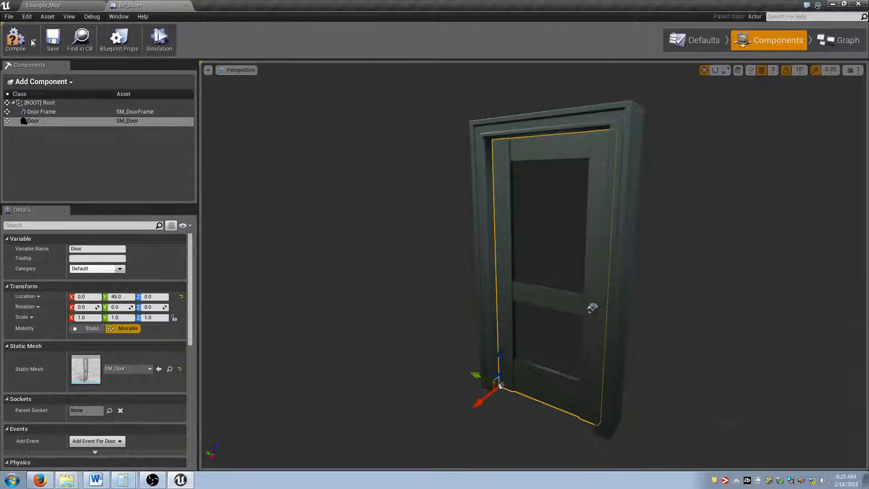
pyautogui.click(53, 39)
pyautogui.click(68, 7)
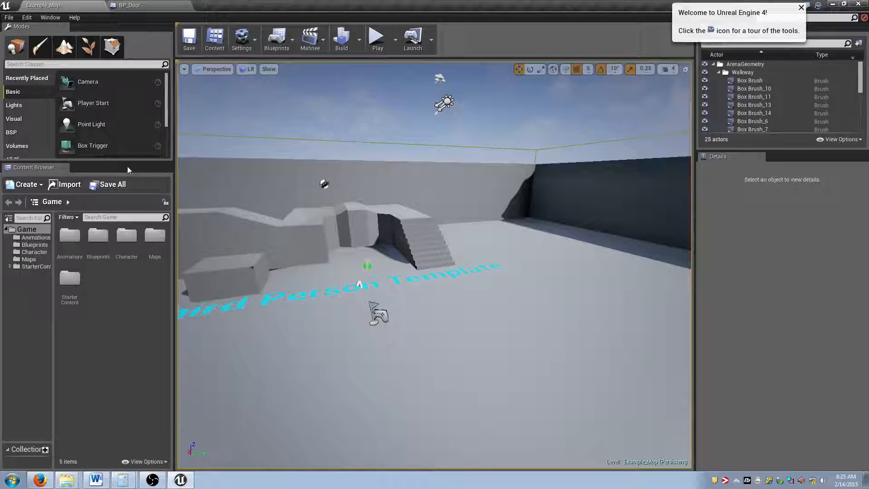
# Step: Place BP_Door from the Blueprints folder into the level and position it in front of the stairs at about X -410, Y 365, Z 125
pyautogui.doubleClick(93, 240)
pyautogui.moveTo(68, 236); pyautogui.dragTo(448, 271)
pyautogui.press('f')
pyautogui.moveTo(410, 289); pyautogui.dragTo(431, 273, button='right')
pyautogui.moveTo(415, 283); pyautogui.dragTo(380, 286)
pyautogui.press('w')
pyautogui.moveTo(435, 280)
pyautogui.mouseDown(button='right')
pyautogui.moveTo(421, 278)
pyautogui.moveTo(432, 272)
pyautogui.mouseUp(button='right')
pyautogui.moveTo(429, 305); pyautogui.dragTo(438, 305)
pyautogui.press('f')
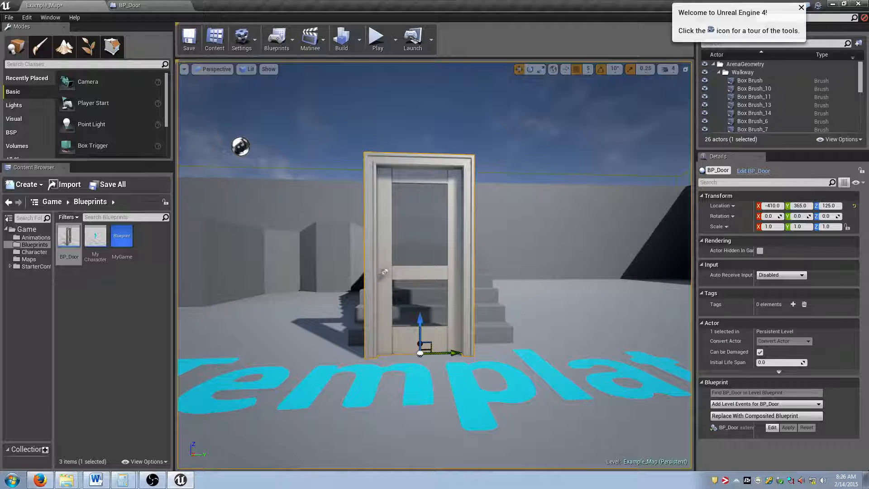
# Step: Rotate the placed BP_Door about 90 degrees around its Z axis
pyautogui.moveTo(498, 293)
pyautogui.mouseDown(button='right')
pyautogui.moveTo(496, 276)
pyautogui.moveTo(479, 283)
pyautogui.moveTo(496, 293)
pyautogui.mouseUp(button='right')
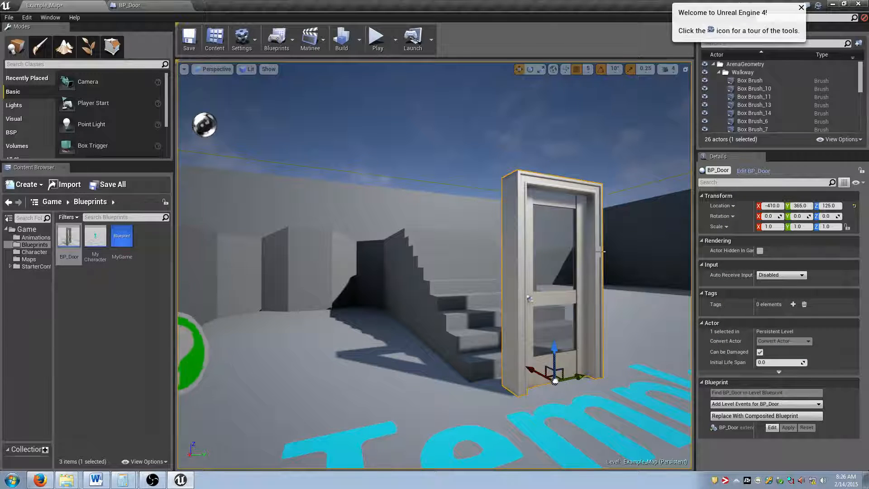
pyautogui.press('d')
pyautogui.moveTo(601, 252); pyautogui.dragTo(521, 274, button='right')
pyautogui.press('w')
pyautogui.press('s')
pyautogui.press('d')
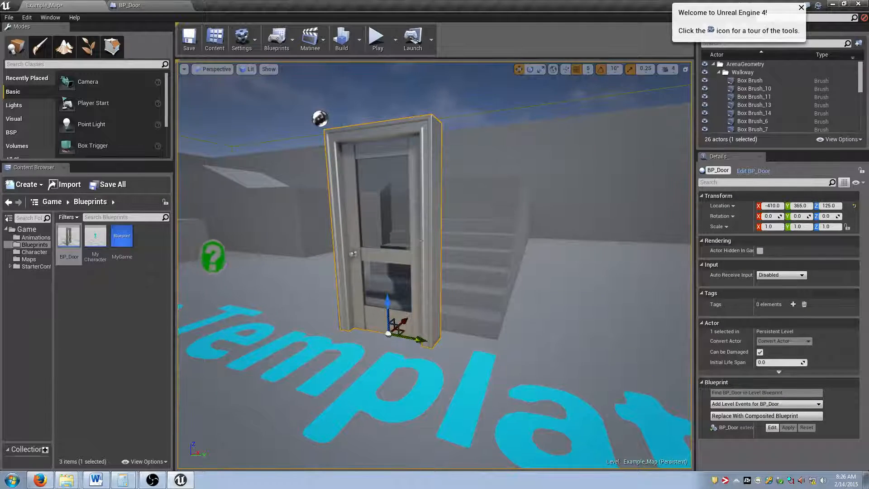
pyautogui.scroll(1, 618, 225)
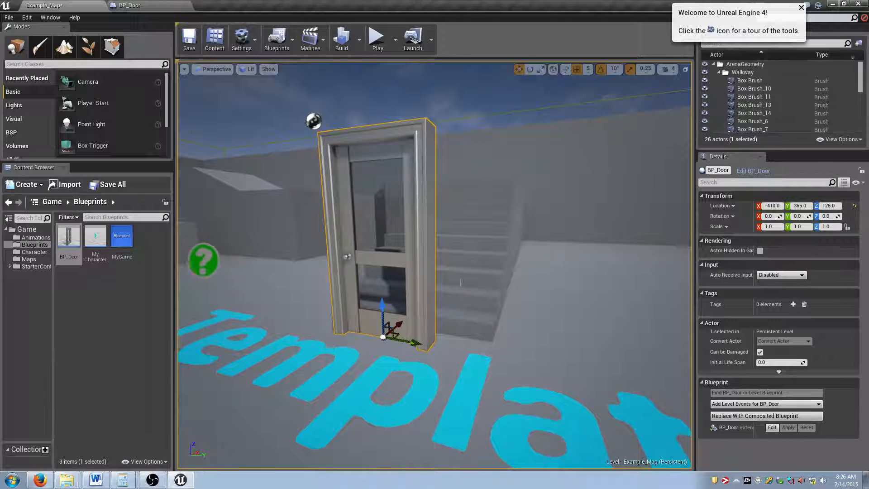
pyautogui.press('e')
pyautogui.moveTo(410, 354); pyautogui.dragTo(353, 357)
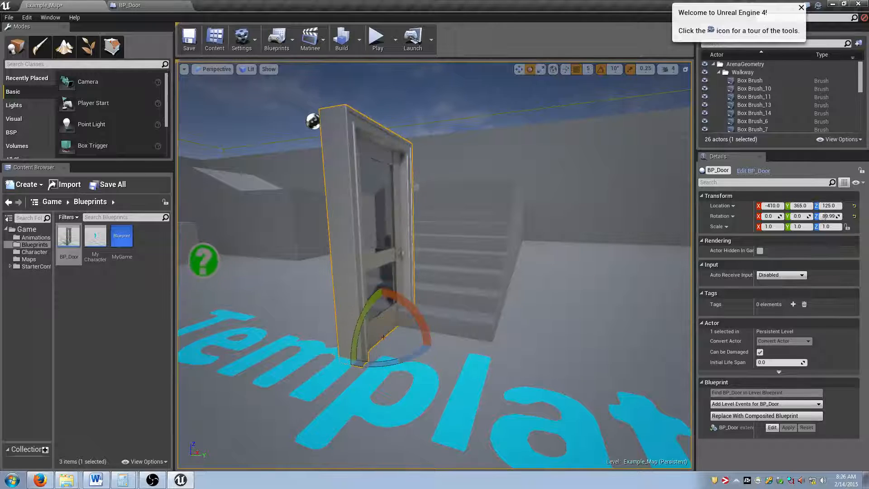
# Step: Move the placed BP_Door along the X axis to -505, away from the stairs
pyautogui.press('a')
pyautogui.moveTo(410, 354); pyautogui.dragTo(543, 355, button='right')
pyautogui.press('w')
pyautogui.scroll(-5, 442, 427)
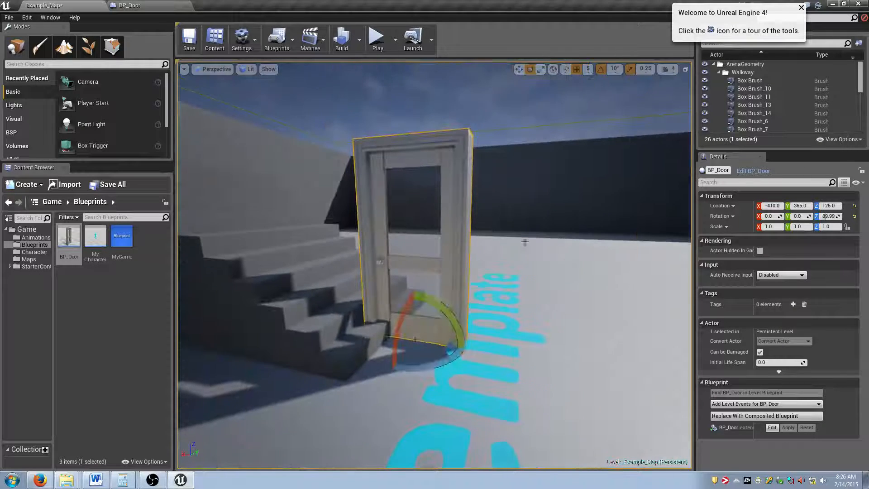
pyautogui.press('w')
pyautogui.moveTo(389, 335); pyautogui.dragTo(501, 353)
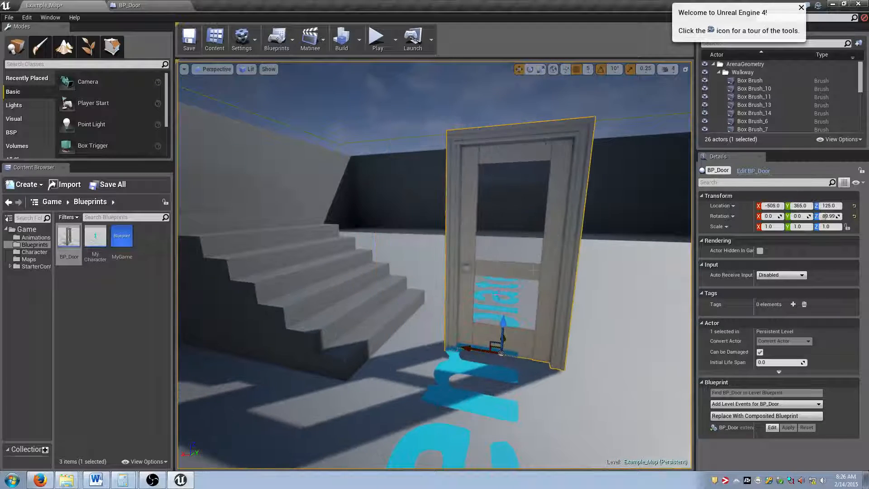
# Step: Examine how the door sits in its frame, both in the BP_Door blueprint and on the placed door in the level
pyautogui.click(145, 5)
pyautogui.click(107, 112)
pyautogui.click(107, 121)
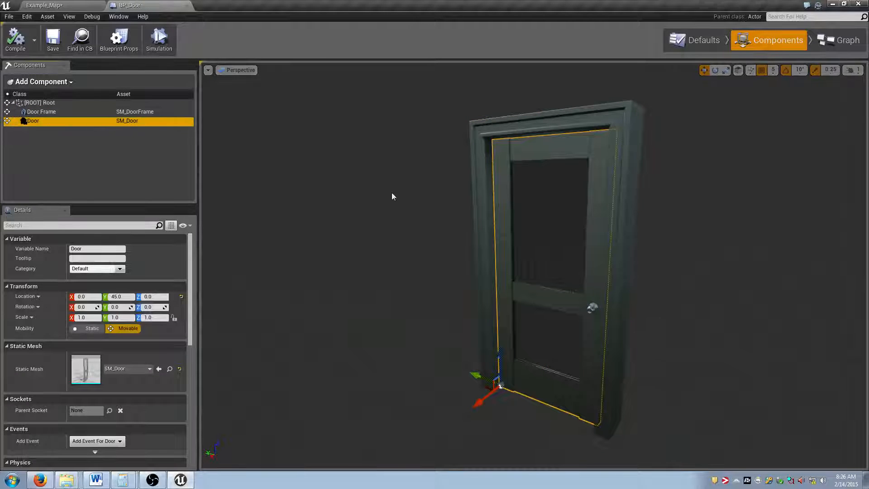
pyautogui.moveTo(552, 246)
pyautogui.mouseDown(button='right')
pyautogui.moveTo(569, 255)
pyautogui.moveTo(580, 247)
pyautogui.moveTo(563, 245)
pyautogui.mouseUp(button='right')
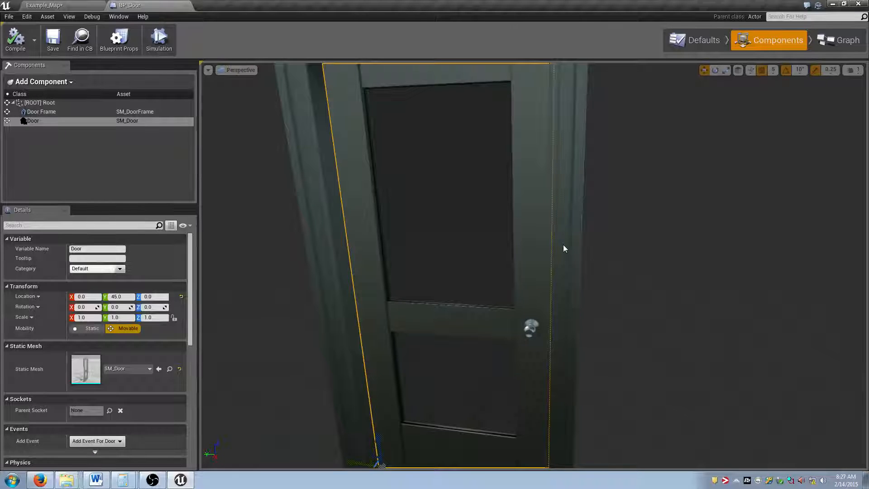
pyautogui.click(78, 5)
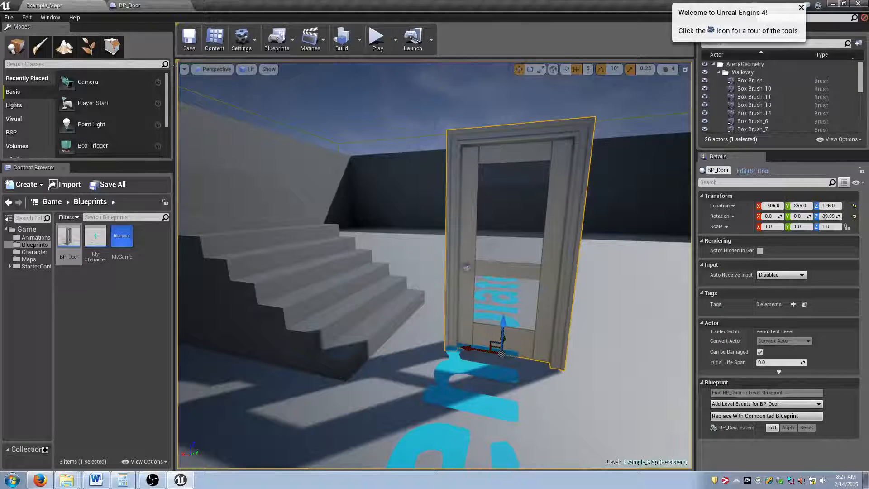
pyautogui.moveTo(493, 246); pyautogui.dragTo(493, 246, button='right')
pyautogui.moveTo(452, 319); pyautogui.dragTo(453, 319, button='right')
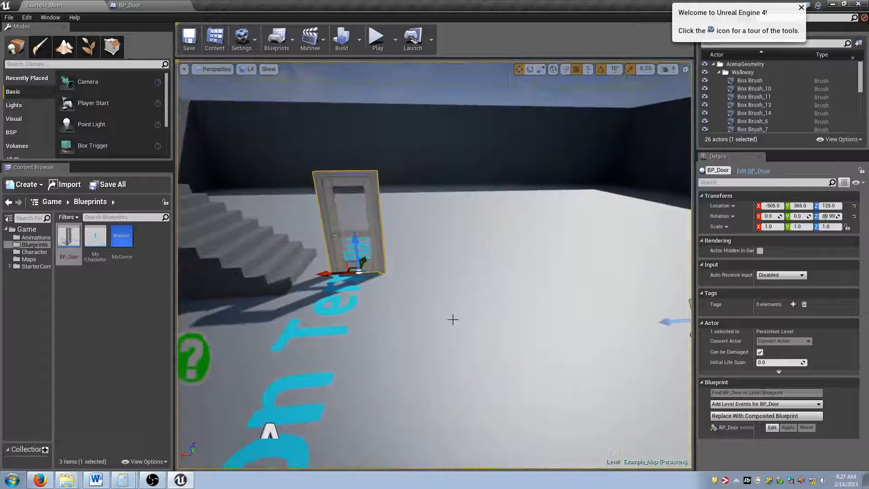
pyautogui.press('f')
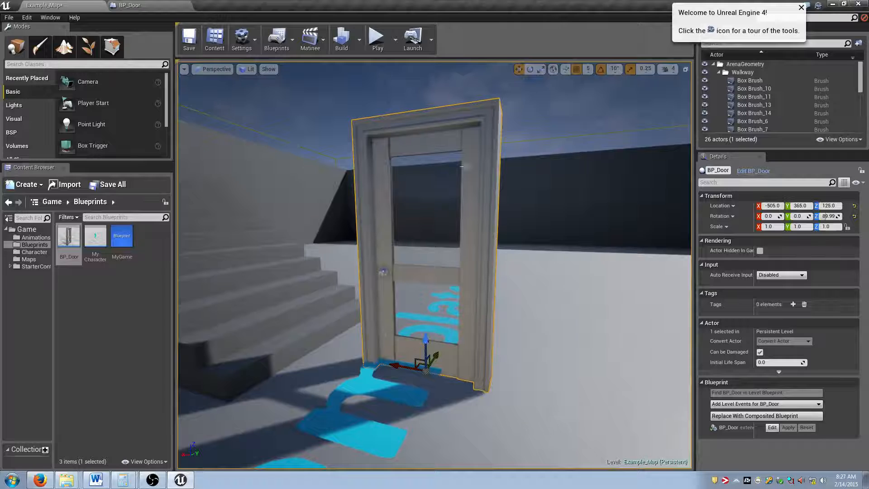
pyautogui.press('w')
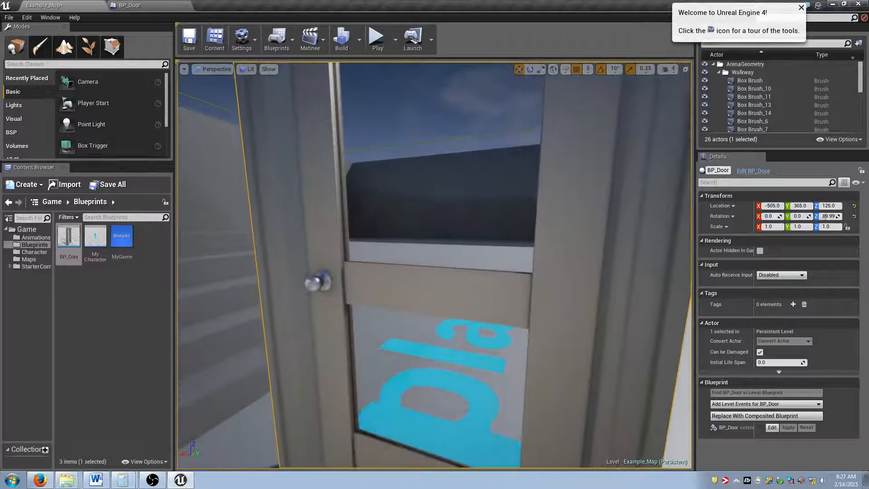
pyautogui.press('s')
pyautogui.moveTo(434, 265); pyautogui.dragTo(442, 265, button='right')
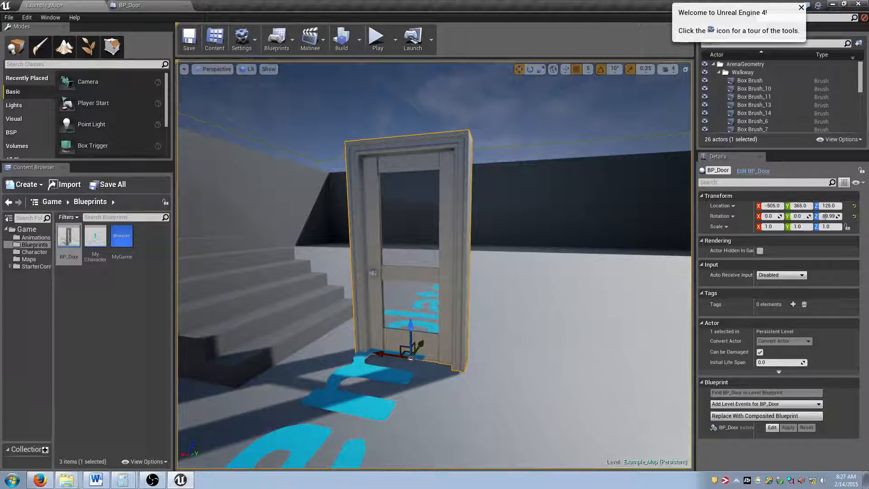
pyautogui.scroll(3, 321, 156)
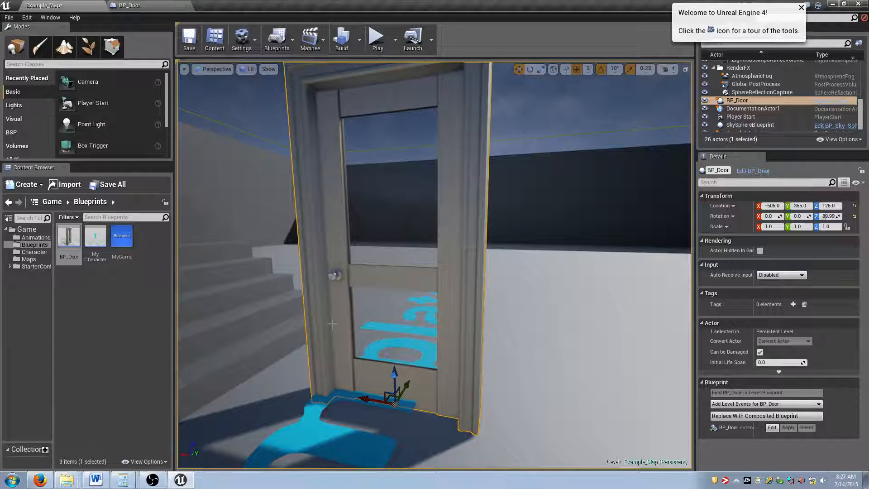
# Step: Raise the placed BP_Door along the Z axis to 130
pyautogui.scroll(-5, 414, 378)
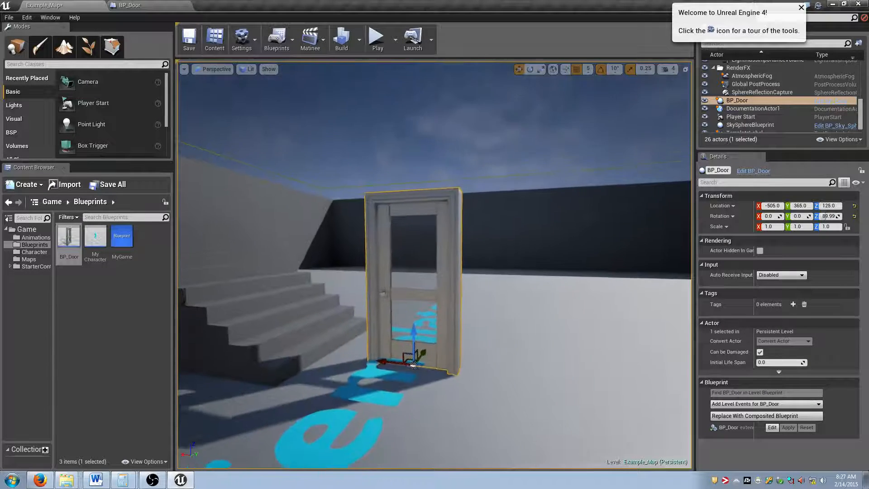
pyautogui.moveTo(414, 378); pyautogui.dragTo(408, 369)
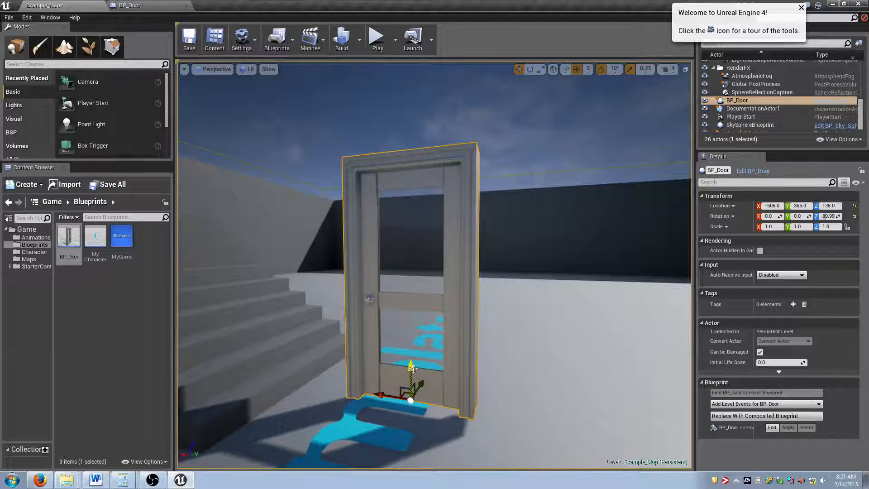
pyautogui.scroll(5, 407, 392)
pyautogui.moveTo(408, 393)
pyautogui.mouseDown(button='right')
pyautogui.moveTo(421, 407)
pyautogui.moveTo(408, 407)
pyautogui.mouseUp(button='right')
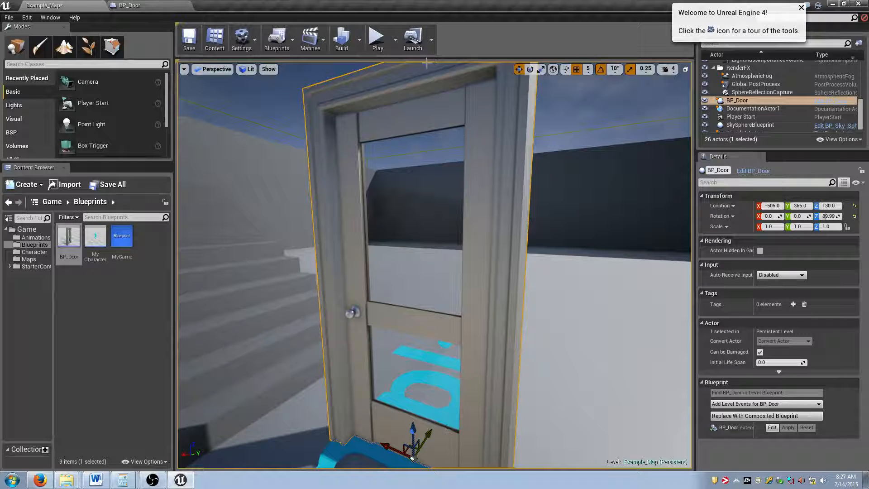
pyautogui.moveTo(448, 240)
pyautogui.mouseDown()
pyautogui.moveTo(407, 257)
pyautogui.moveTo(380, 317)
pyautogui.moveTo(362, 258)
pyautogui.moveTo(407, 276)
pyautogui.moveTo(444, 267)
pyautogui.moveTo(412, 285)
pyautogui.moveTo(407, 276)
pyautogui.moveTo(453, 242)
pyautogui.mouseUp()
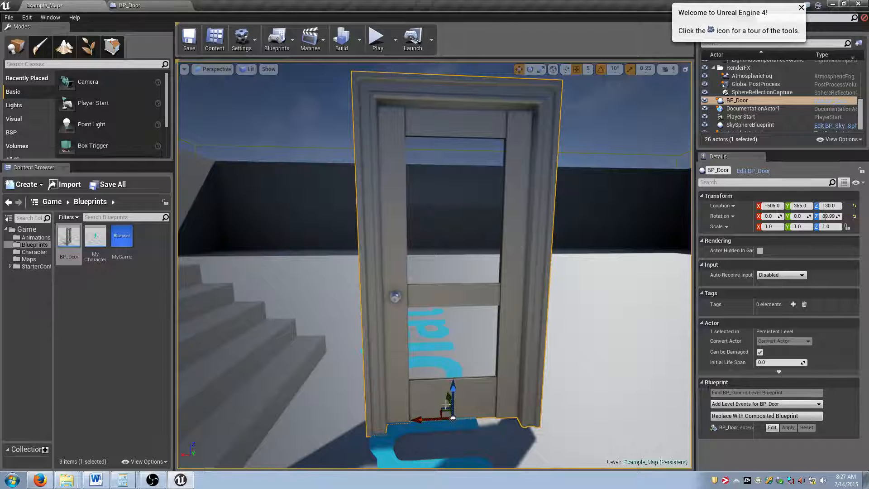
# Step: Set the Door component's Z rotation to 45 degrees in the BP_Door blueprint
pyautogui.click(136, 5)
pyautogui.click(38, 102)
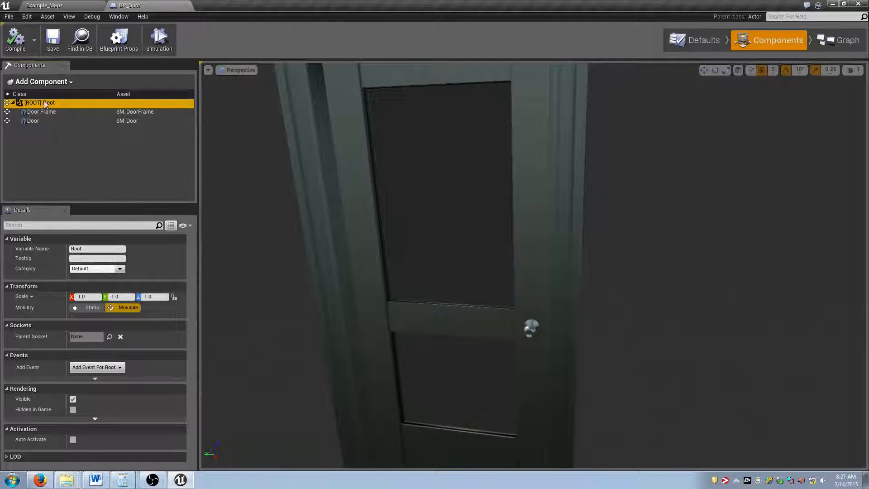
pyautogui.click(44, 121)
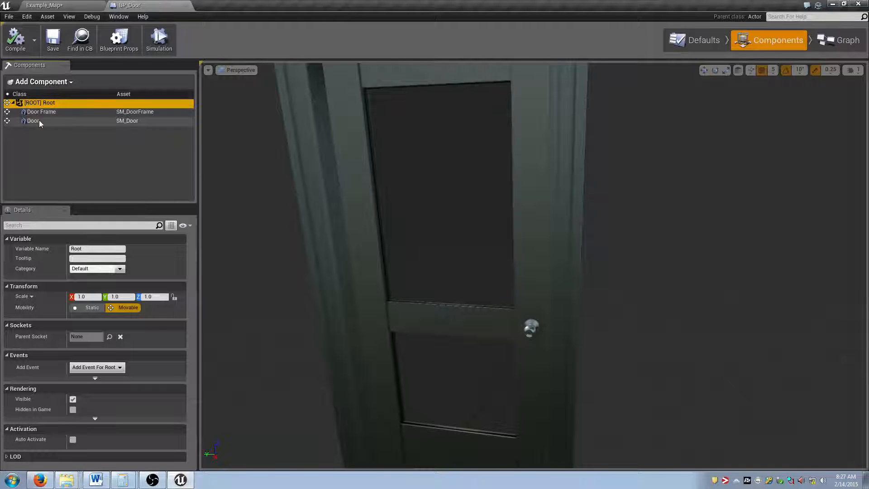
pyautogui.click(50, 104)
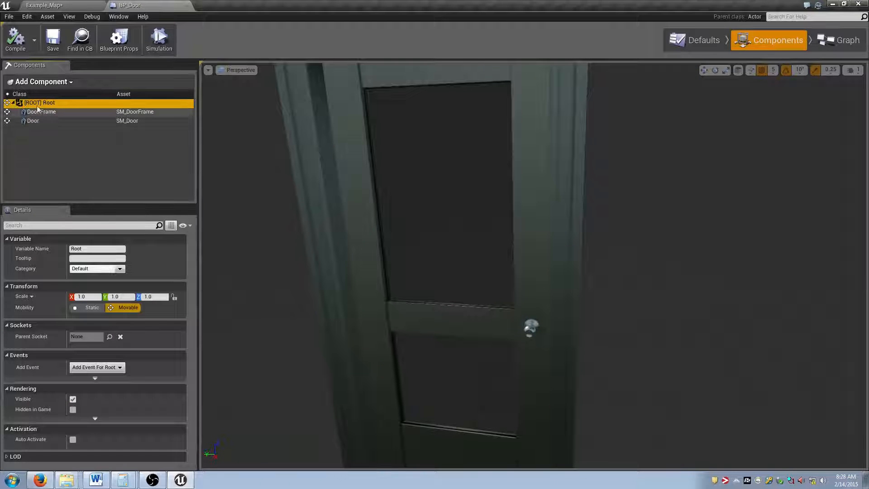
pyautogui.click(45, 121)
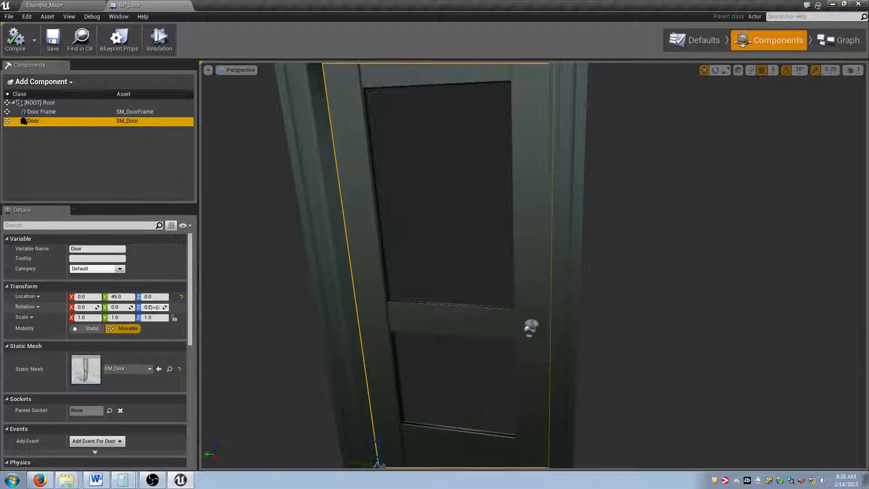
pyautogui.moveTo(154, 306)
pyautogui.mouseDown()
pyautogui.moveTo(181, 307)
pyautogui.moveTo(154, 308)
pyautogui.mouseUp()
pyautogui.write('45')
pyautogui.press('Return')
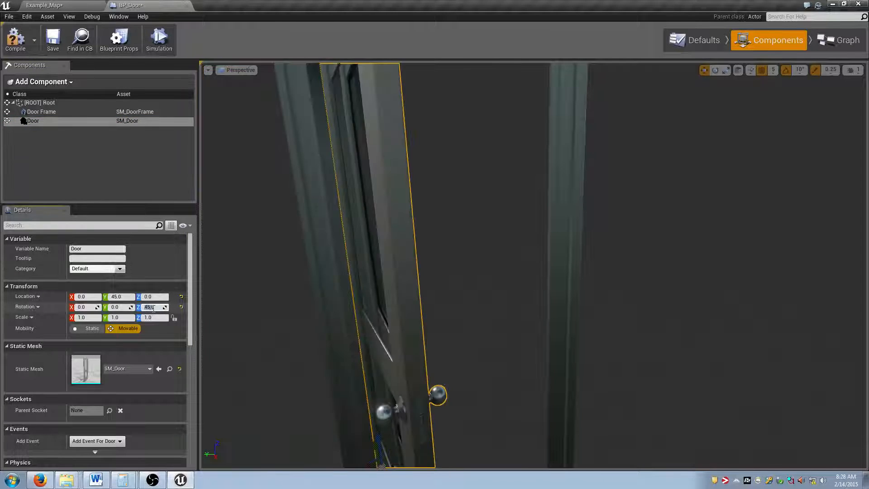
# Step: Examine the swung-open door from several sides in the blueprint and on the placed door in Example_Map
pyautogui.moveTo(266, 250); pyautogui.dragTo(273, 195)
pyautogui.moveTo(273, 195); pyautogui.dragTo(246, 217, button='right')
pyautogui.moveTo(445, 128)
pyautogui.mouseDown(button='right')
pyautogui.moveTo(443, 156)
pyautogui.moveTo(445, 128)
pyautogui.mouseUp(button='right')
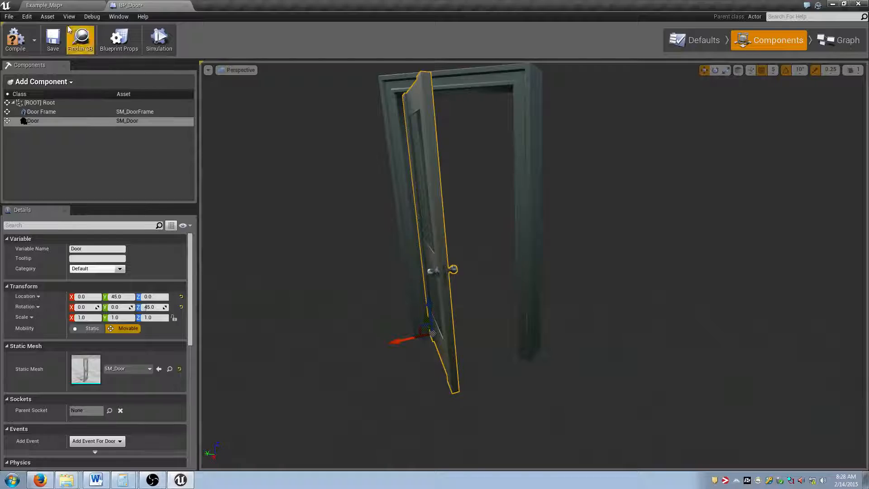
pyautogui.click(80, 39)
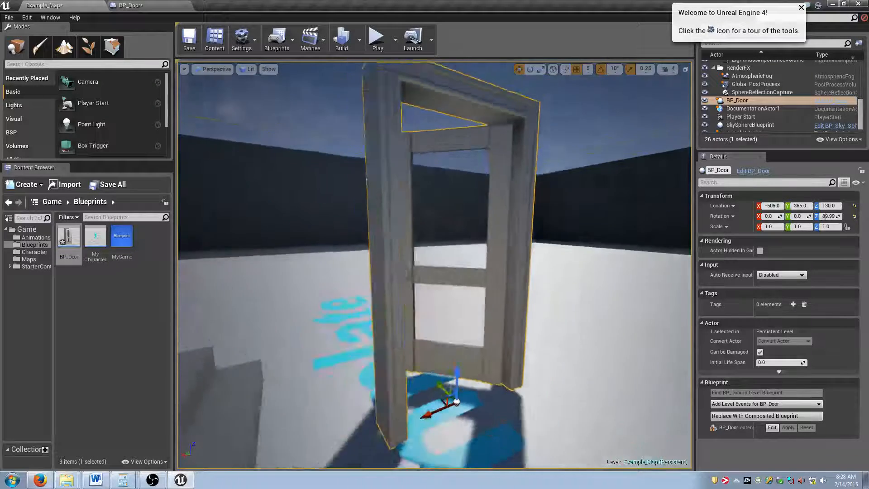
pyautogui.moveTo(435, 265); pyautogui.dragTo(571, 253, button='right')
pyautogui.press('s')
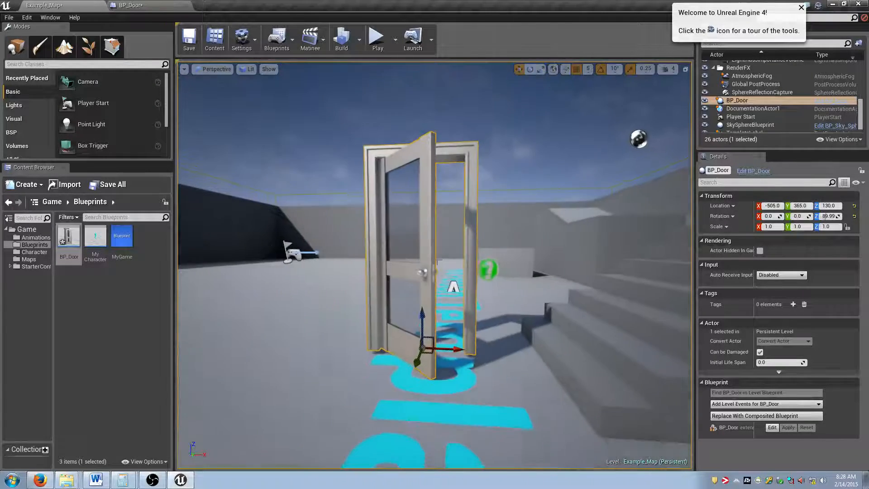
pyautogui.moveTo(435, 264); pyautogui.dragTo(437, 256, button='right')
pyautogui.press('w')
pyautogui.press('d')
pyautogui.moveTo(331, 224); pyautogui.dragTo(302, 220, button='right')
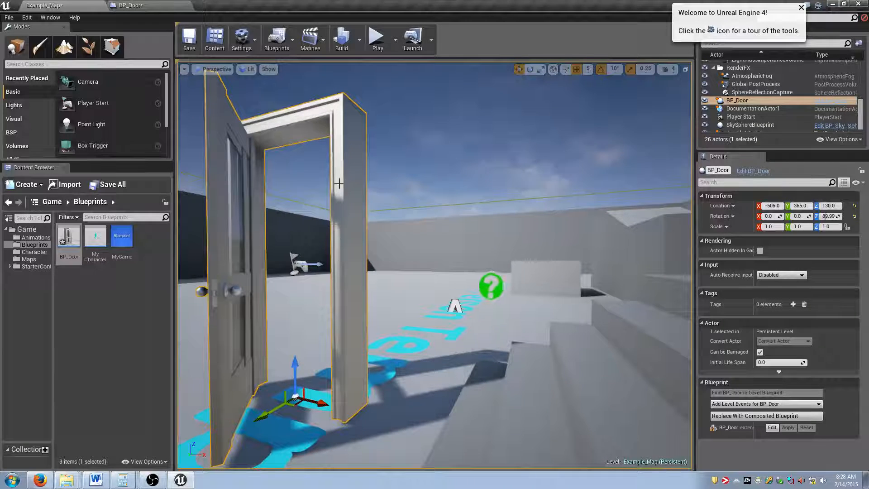
# Step: Reset the Door component's rotation to its default in the BP_Door blueprint
pyautogui.click(140, 6)
pyautogui.click(153, 306)
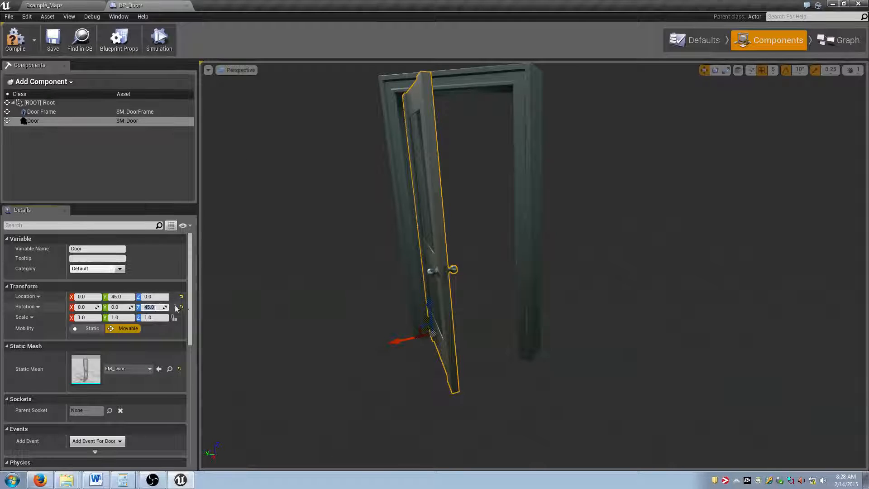
pyautogui.click(183, 307)
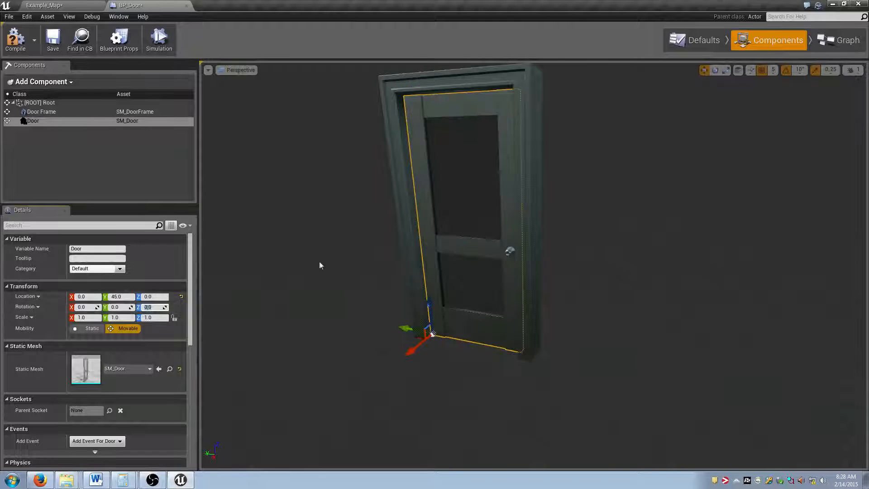
# Step: Try swinging the Door component about its hinge-side pivot in the BP_Door blueprint and bring it back to closed
pyautogui.moveTo(319, 264); pyautogui.dragTo(392, 258, button='right')
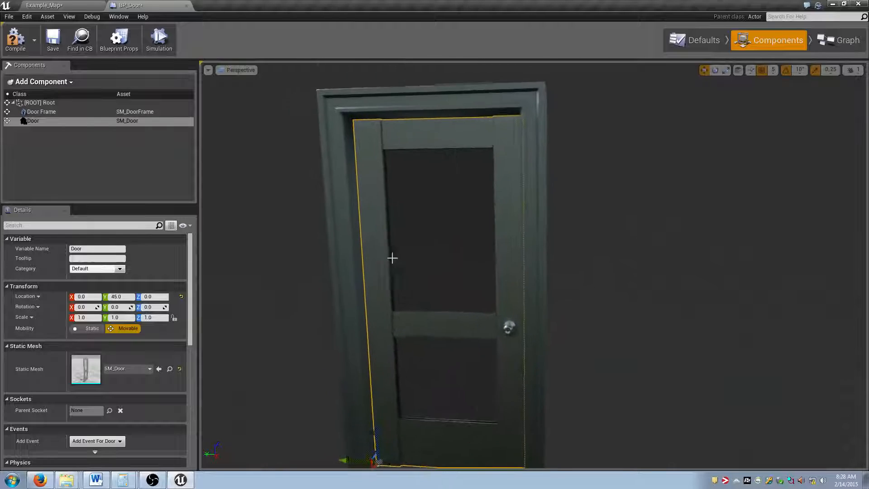
pyautogui.click(125, 297)
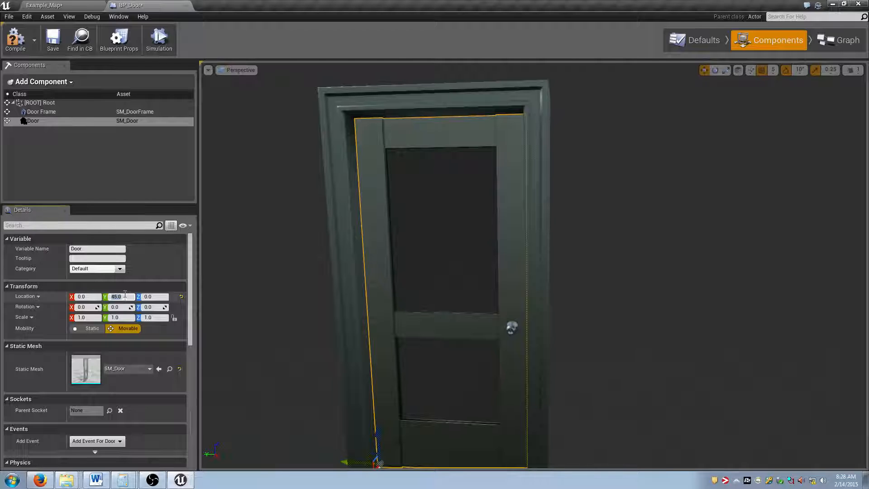
pyautogui.click(39, 102)
pyautogui.click(33, 121)
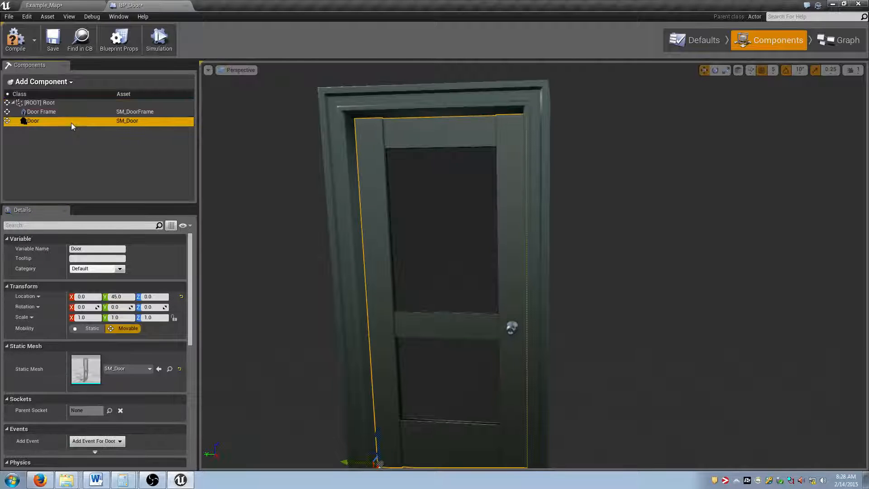
pyautogui.moveTo(393, 293); pyautogui.dragTo(386, 302, button='right')
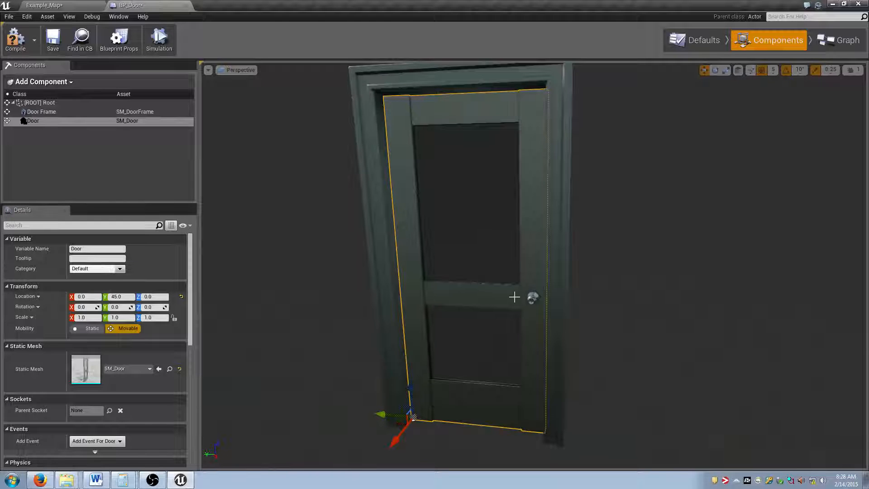
pyautogui.moveTo(515, 297)
pyautogui.mouseDown(button='right')
pyautogui.moveTo(519, 308)
pyautogui.moveTo(508, 304)
pyautogui.mouseUp(button='right')
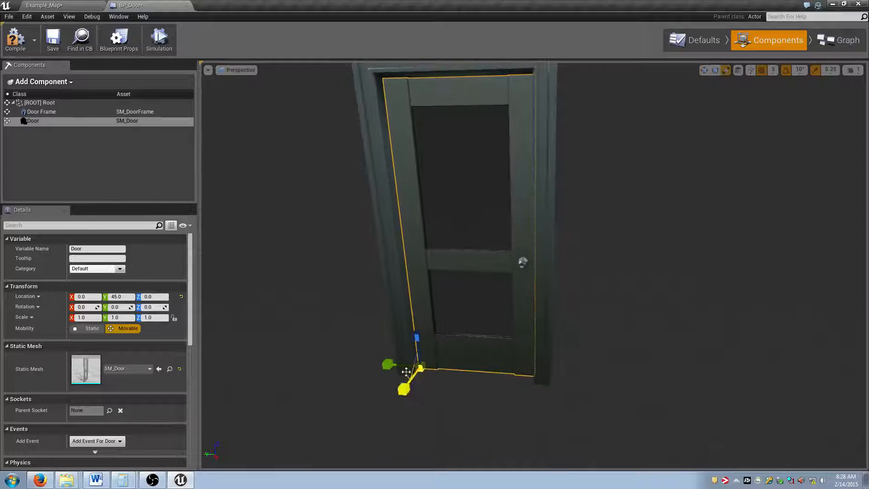
pyautogui.press('e')
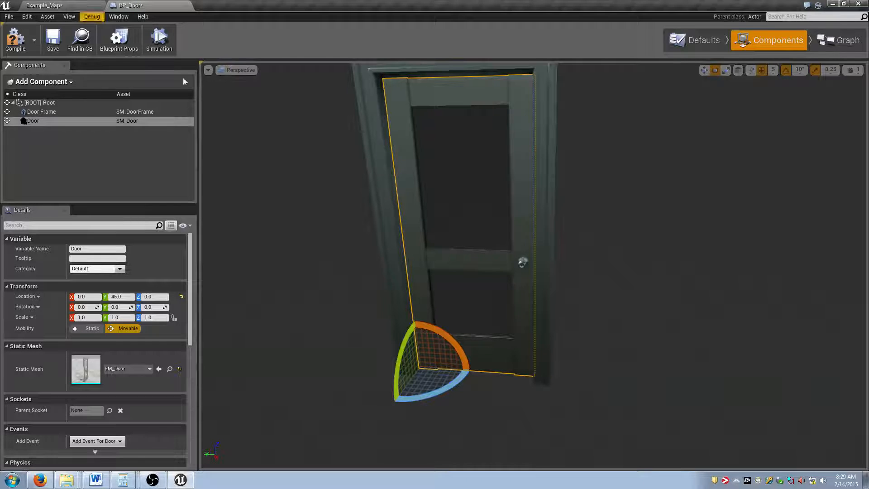
pyautogui.moveTo(432, 350); pyautogui.dragTo(441, 335)
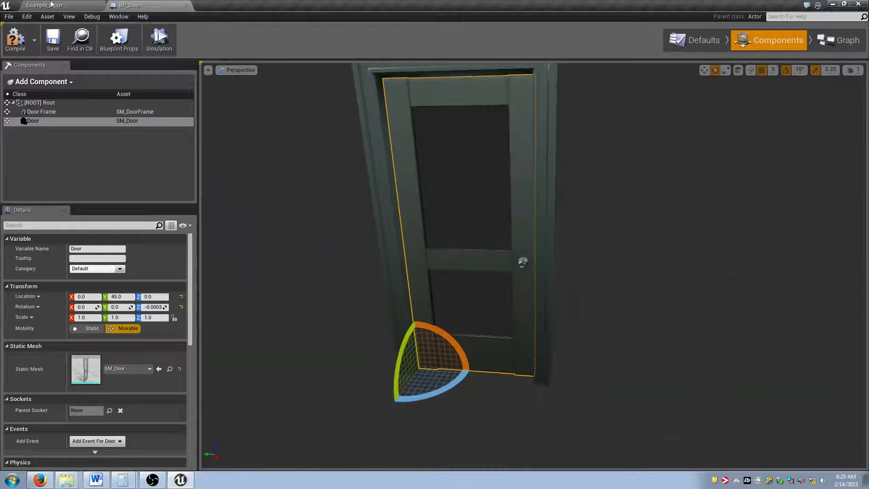
# Step: Duplicate the placed BP_Door in Example_Map and move the copy along the X axis to -625
pyautogui.click(69, 4)
pyautogui.moveTo(610, 305); pyautogui.dragTo(559, 306, button='right')
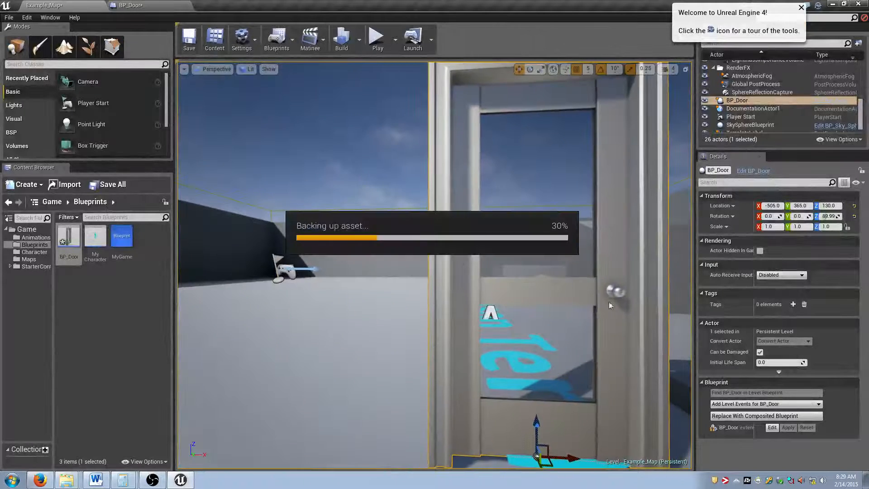
pyautogui.moveTo(435, 281); pyautogui.dragTo(511, 285, button='right')
pyautogui.keyDown('alt'); pyautogui.moveTo(438, 307); pyautogui.dragTo(554, 345); pyautogui.keyUp('alt')
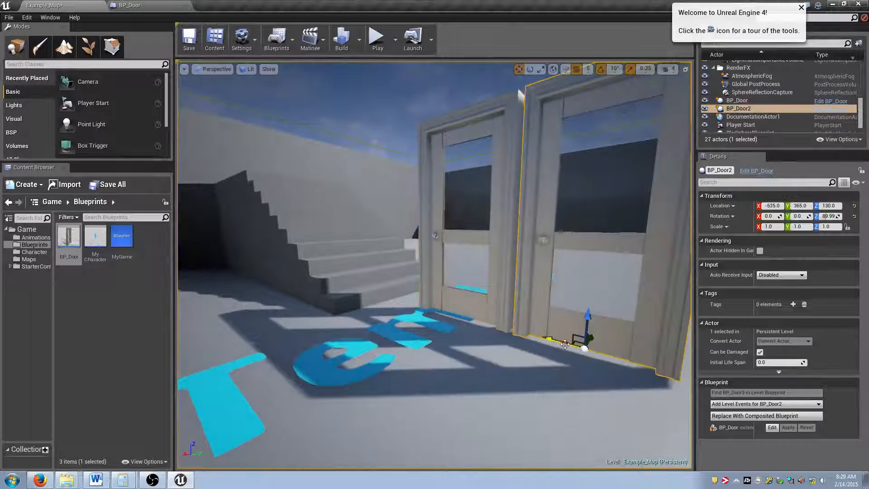
# Step: Rotate the duplicated door 90 degrees about its Z axis
pyautogui.moveTo(564, 347); pyautogui.dragTo(543, 347, button='right')
pyautogui.press('e')
pyautogui.moveTo(395, 301)
pyautogui.mouseDown()
pyautogui.moveTo(416, 310)
pyautogui.moveTo(406, 306)
pyautogui.mouseUp()
pyautogui.press('w')
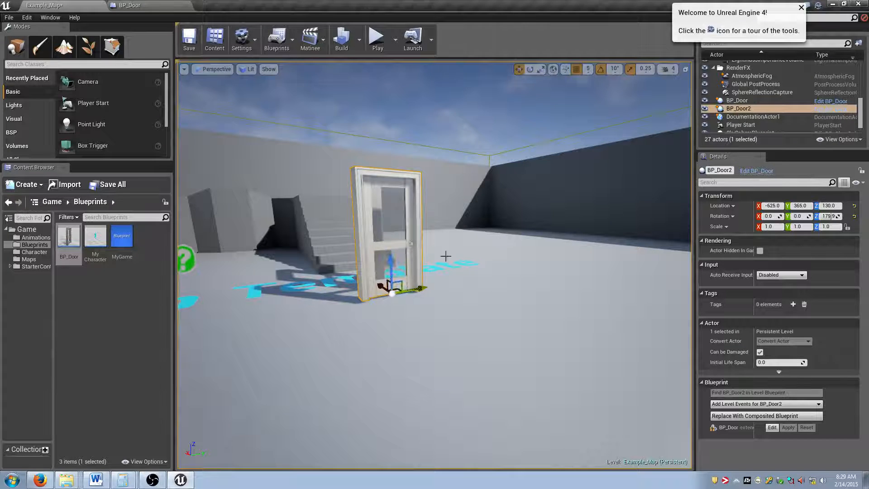
# Step: Move the duplicated door beside the original at a corner, to X -580 and Y 435
pyautogui.moveTo(446, 256); pyautogui.dragTo(385, 276, button='right')
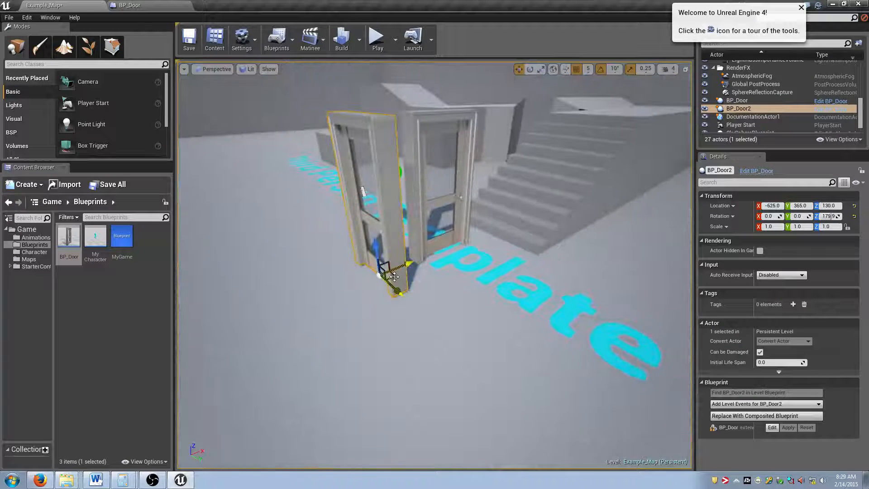
pyautogui.moveTo(394, 276); pyautogui.dragTo(449, 286)
pyautogui.moveTo(452, 285); pyautogui.dragTo(358, 288, button='right')
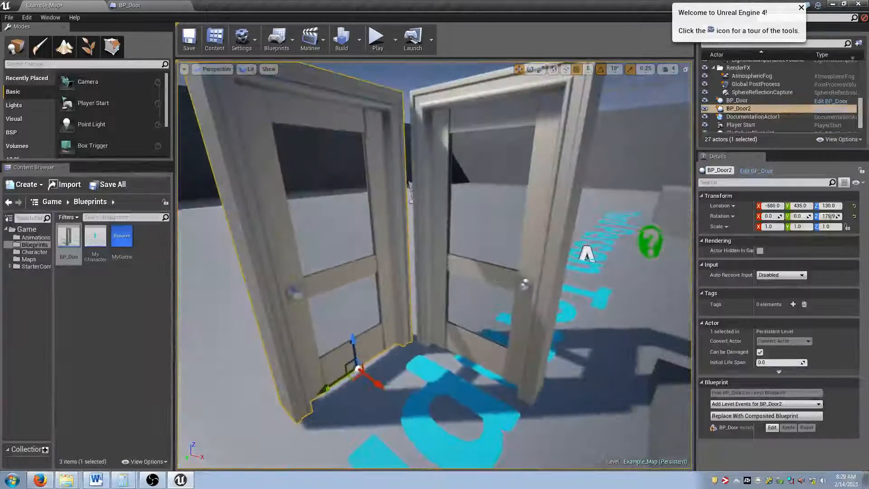
pyautogui.scroll(-5, 465, 243)
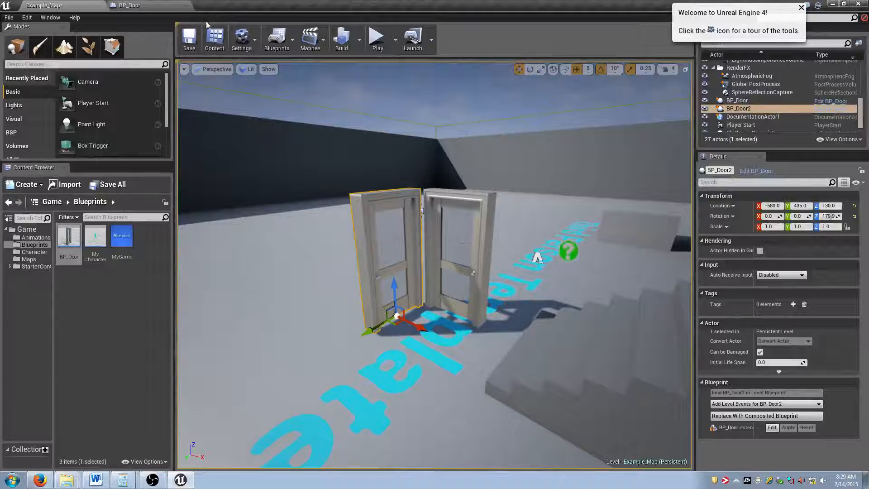
# Step: Swing the Door component open to about 50 degrees around Z in the BP_Door blueprint and save
pyautogui.click(145, 5)
pyautogui.moveTo(469, 382); pyautogui.dragTo(457, 352)
pyautogui.hotkey('ctrl', 's')
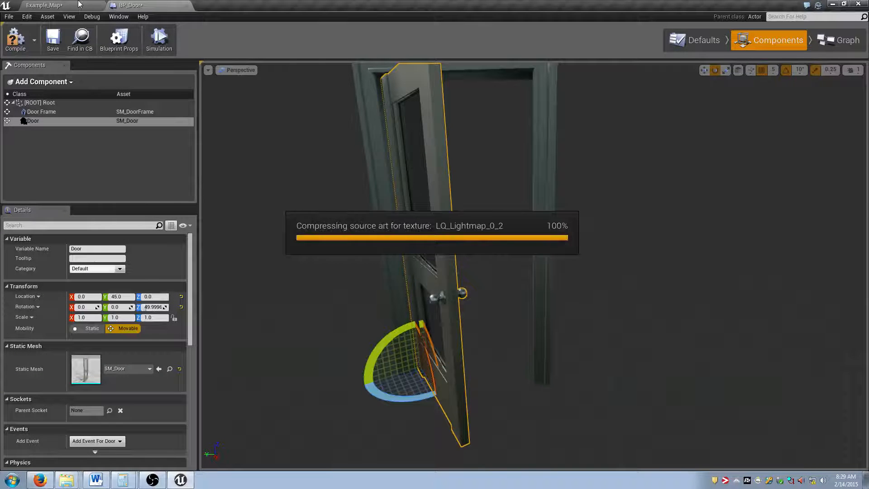
# Step: Inspect both swung-open doors in Example_Map and rotate the Door component back to closed in the BP_Door blueprint
pyautogui.click(80, 4)
pyautogui.moveTo(434, 264); pyautogui.dragTo(378, 273, button='right')
pyautogui.moveTo(434, 265); pyautogui.dragTo(436, 265, button='right')
pyautogui.press('w')
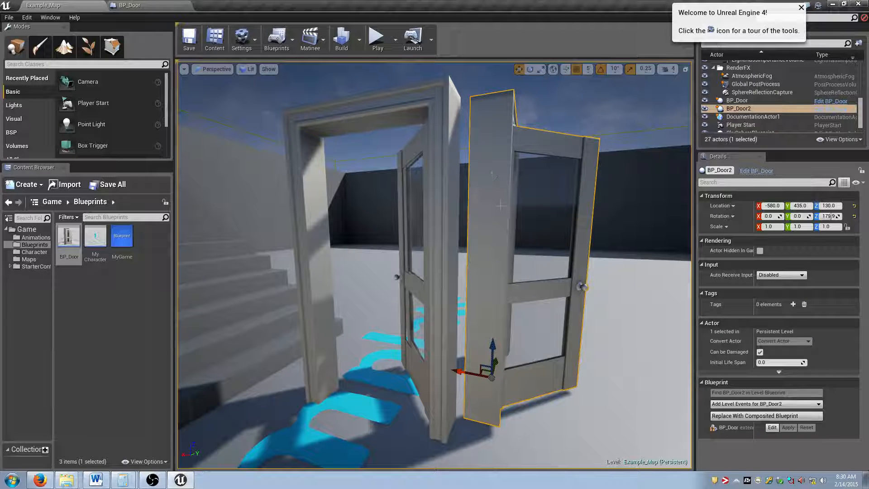
pyautogui.moveTo(500, 206); pyautogui.dragTo(497, 209, button='right')
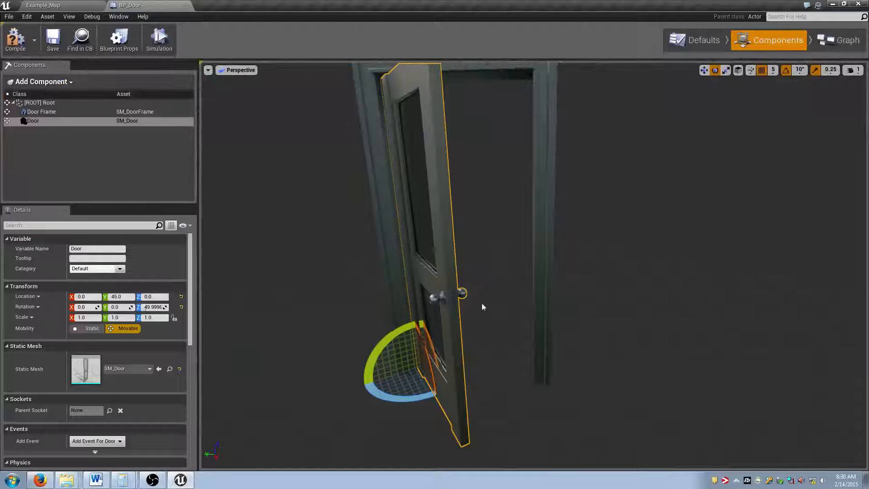
pyautogui.moveTo(402, 388); pyautogui.dragTo(445, 386)
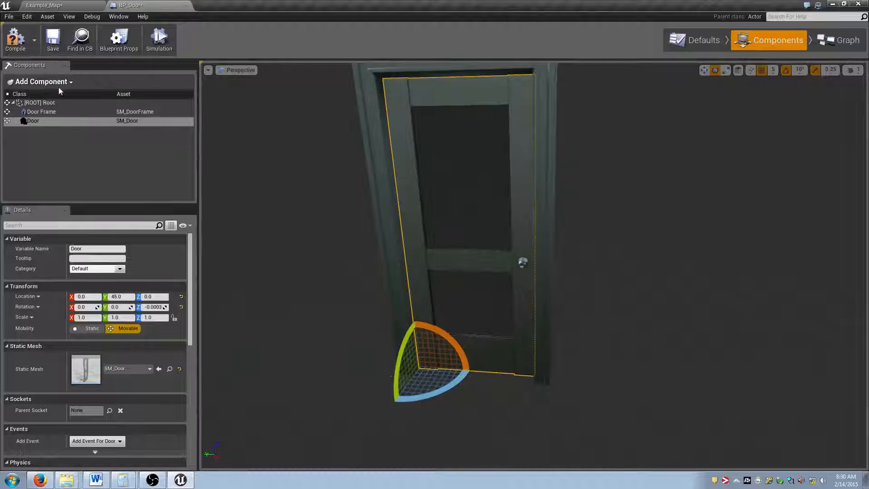
# Step: Add a Box component to BP_Door and name it Trigger
pyautogui.click(58, 83)
pyautogui.write('StatB')
pyautogui.press('BackSpace')
pyautogui.press('BackSpace')
pyautogui.press('BackSpace')
pyautogui.press('BackSpace')
pyautogui.press('BackSpace')
pyautogui.write('Box')
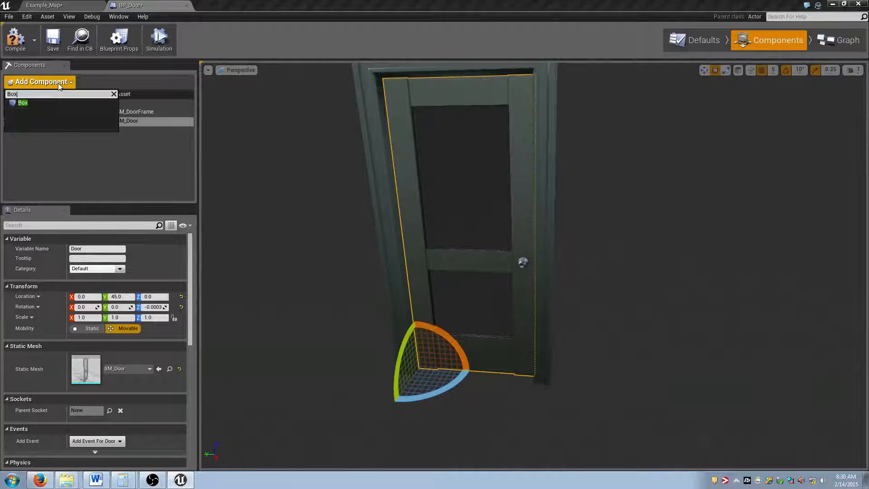
pyautogui.click(30, 104)
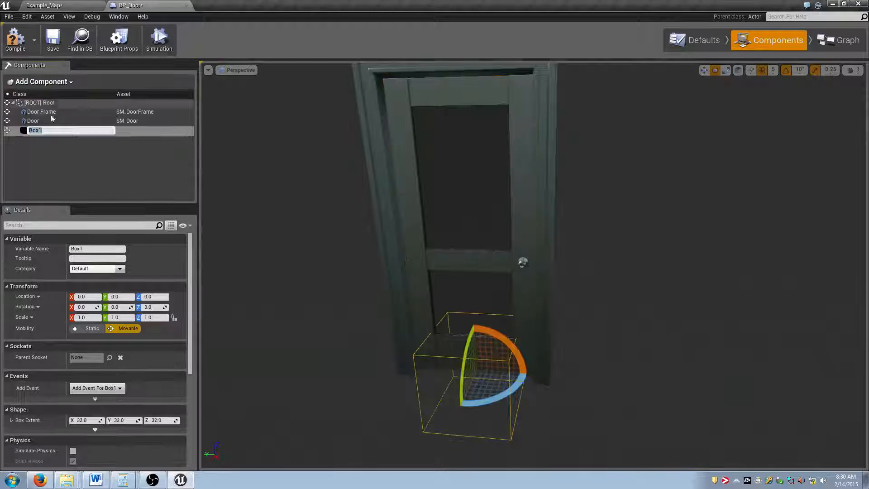
pyautogui.write('Trigger')
pyautogui.press('Return')
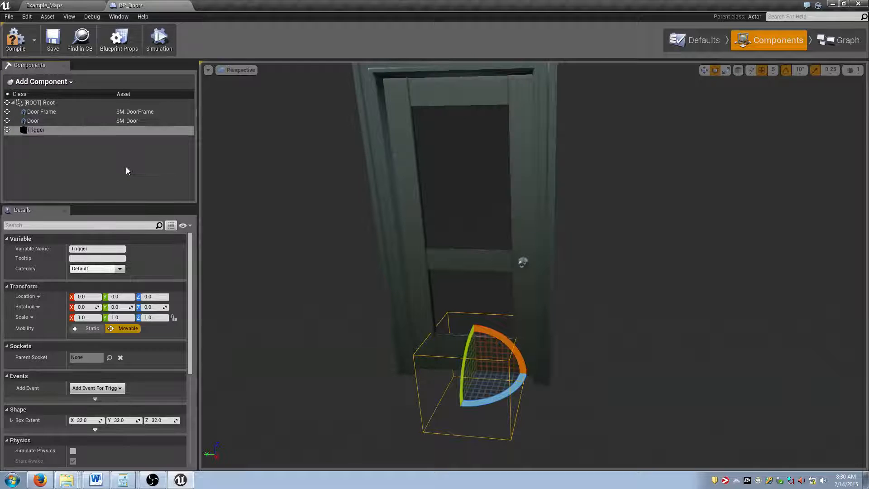
# Step: Raise the Trigger box along the Z axis to 45
pyautogui.scroll(-2, 478, 345)
pyautogui.press('w')
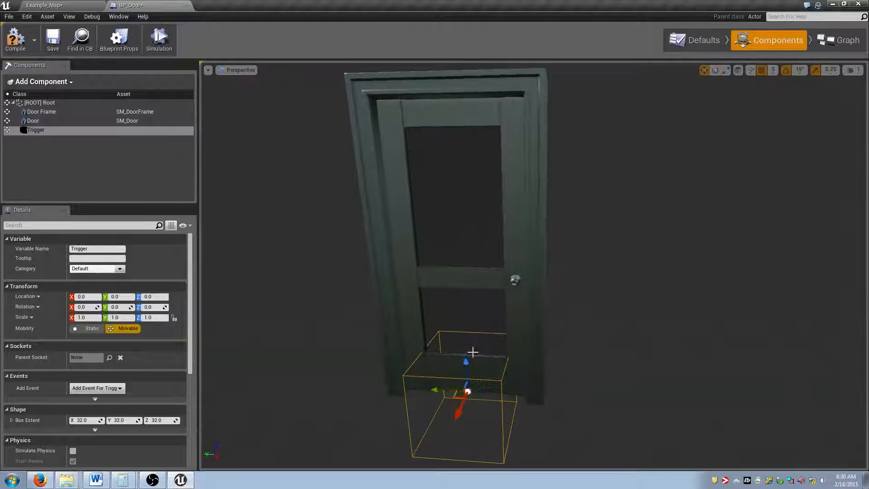
pyautogui.moveTo(467, 361); pyautogui.dragTo(464, 305)
pyautogui.moveTo(499, 277); pyautogui.dragTo(480, 274, button='right')
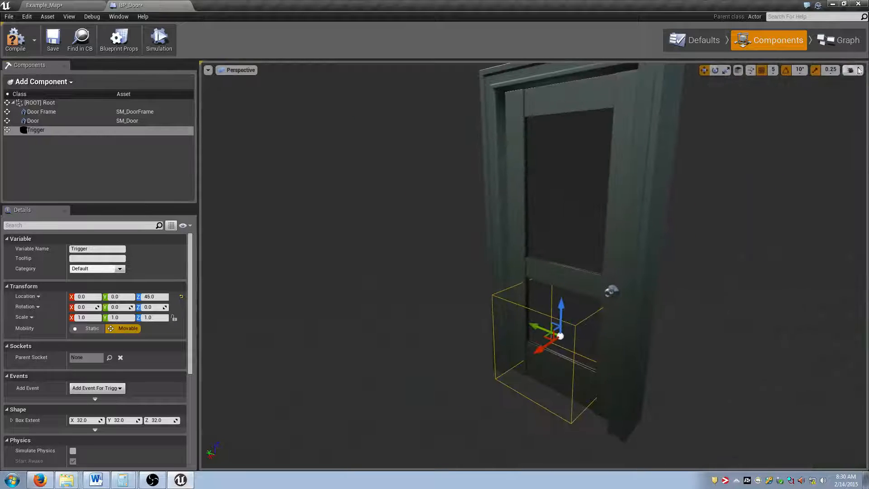
# Step: Increase the blueprint viewport's camera speed to 4 and view the door from farther away
pyautogui.click(852, 70)
pyautogui.moveTo(808, 91); pyautogui.dragTo(814, 91)
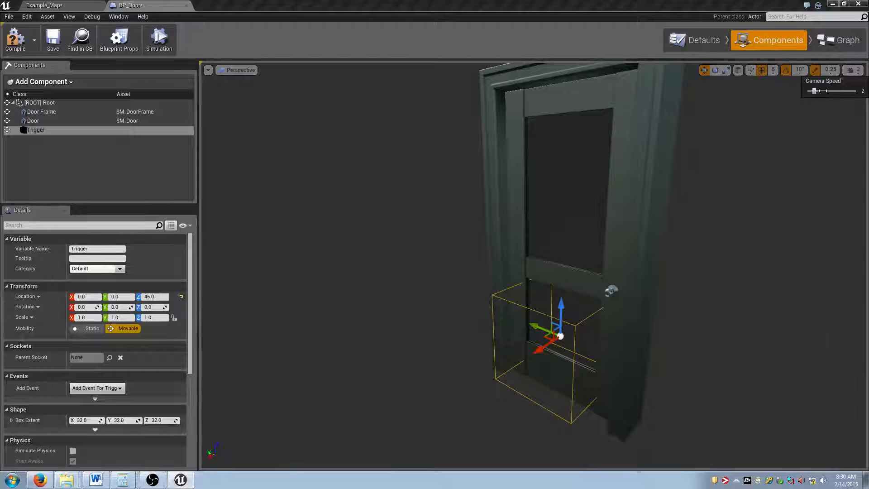
pyautogui.moveTo(698, 143)
pyautogui.mouseDown(button='right')
pyautogui.moveTo(661, 146)
pyautogui.moveTo(678, 156)
pyautogui.moveTo(699, 143)
pyautogui.mouseUp(button='right')
pyautogui.press('s')
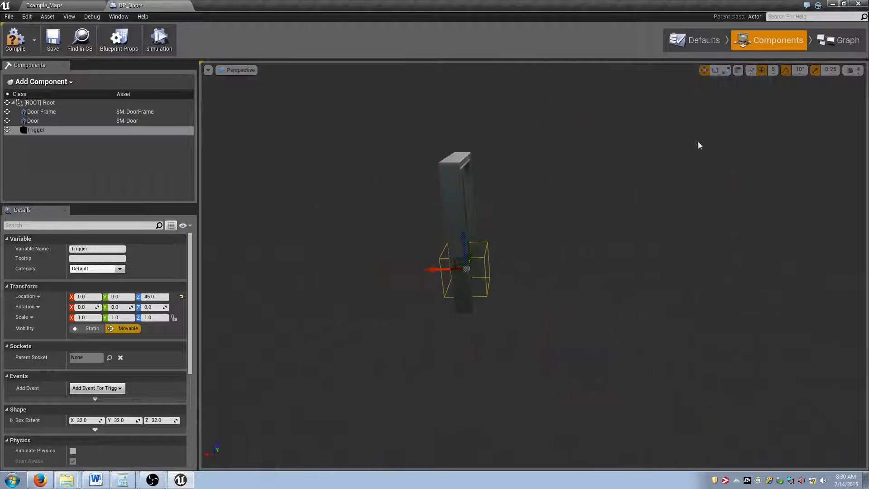
# Step: Scale the Trigger box to 1.25 in X and about 3.05 in Z, and raise it to 90 on Z
pyautogui.press('r')
pyautogui.moveTo(448, 270); pyautogui.dragTo(468, 204)
pyautogui.press('w')
pyautogui.press('f')
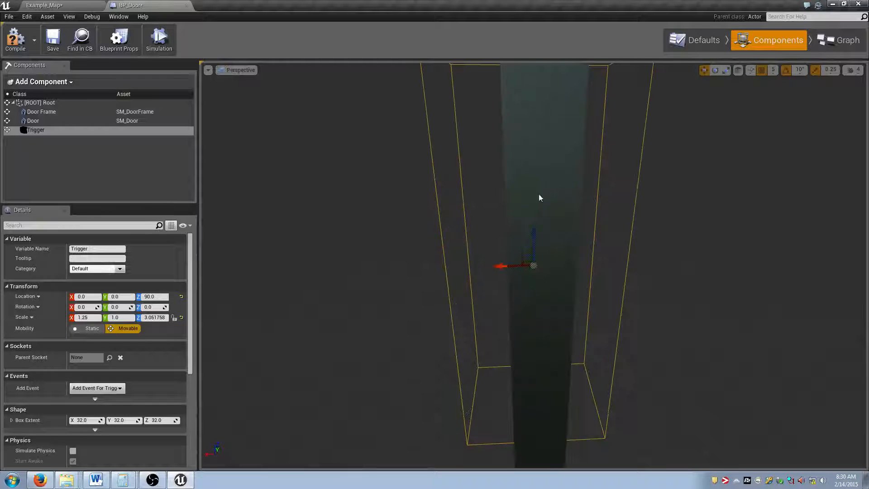
# Step: Widen the Trigger box across the doorway to a Y scale of 1.5625
pyautogui.press('r')
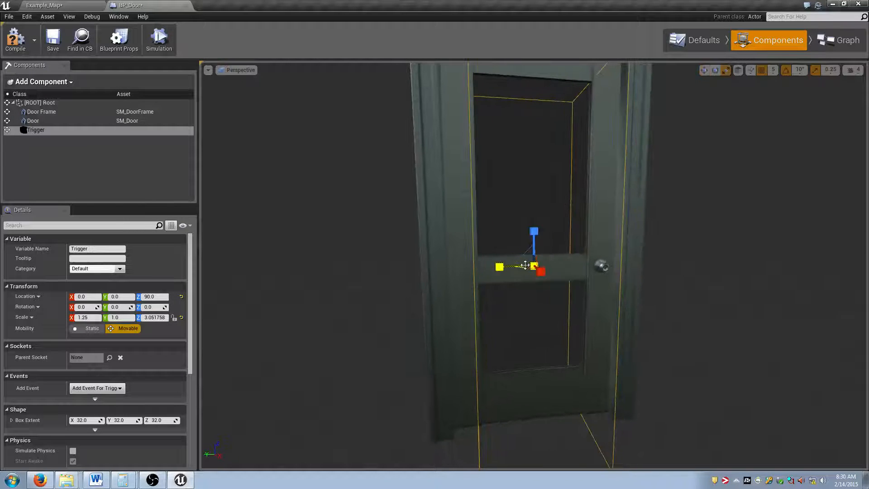
pyautogui.moveTo(500, 266); pyautogui.dragTo(487, 267)
pyautogui.scroll(-8, 511, 264)
pyautogui.press('a')
pyautogui.moveTo(512, 264); pyautogui.dragTo(548, 267, button='right')
pyautogui.press('w')
pyautogui.press('w')
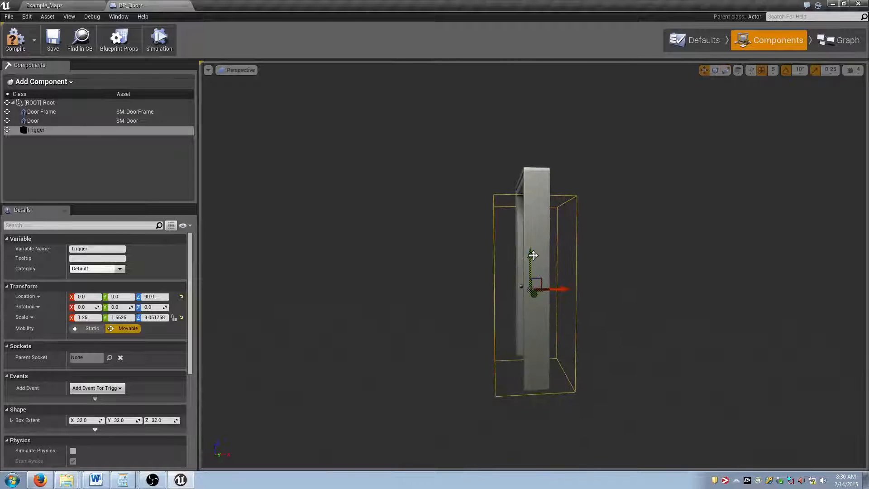
# Step: Raise the Trigger box to 105 on the Z axis and compile the blueprint
pyautogui.moveTo(532, 256); pyautogui.dragTo(533, 241)
pyautogui.press('d')
pyautogui.moveTo(511, 263); pyautogui.dragTo(411, 264, button='right')
pyautogui.press('w')
pyautogui.click(16, 38)
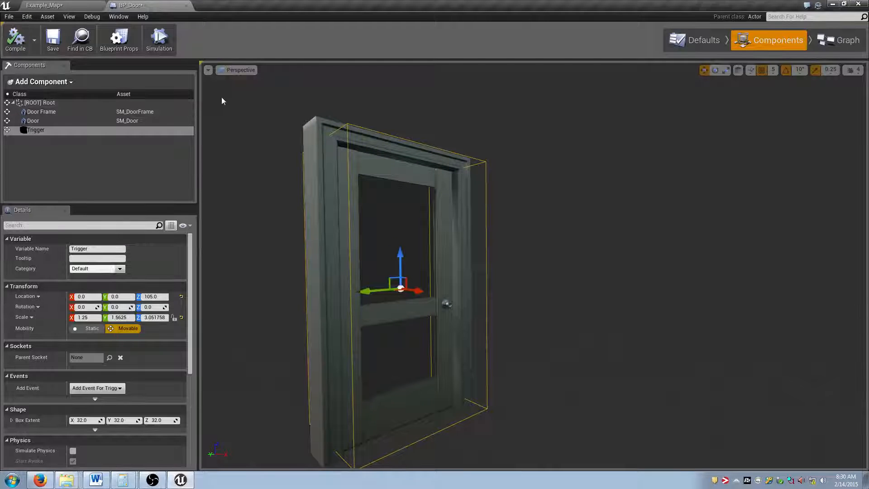
pyautogui.press('d')
pyautogui.moveTo(428, 178); pyautogui.dragTo(366, 177, button='right')
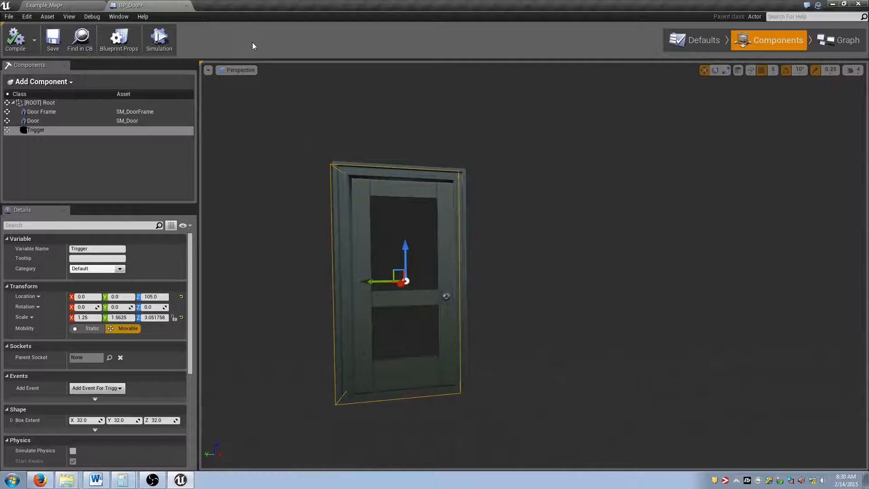
# Step: Save the changes and check the trigger box around the doors in Example_Map and in the BP_Door blueprint
pyautogui.click(91, 7)
pyautogui.hotkey('ctrl', 's')
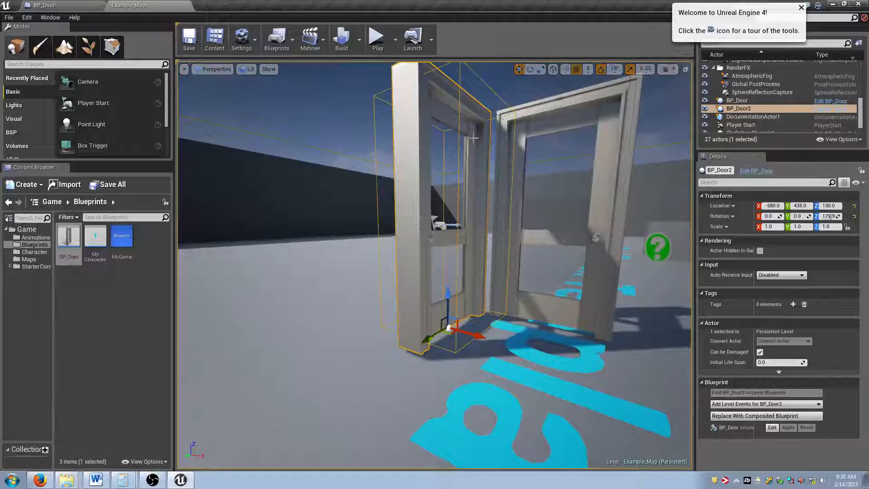
pyautogui.press('a')
pyautogui.moveTo(473, 137); pyautogui.dragTo(510, 121, button='right')
pyautogui.press('w')
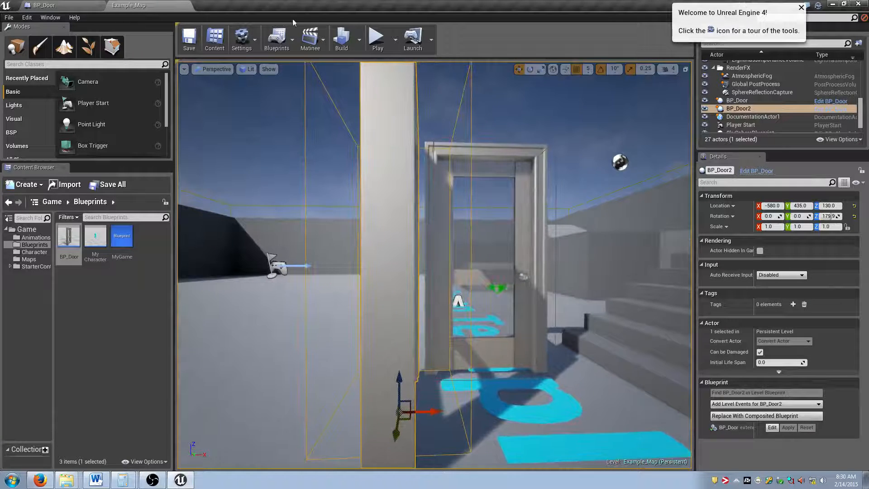
pyautogui.click(84, 6)
pyautogui.press('d')
pyautogui.moveTo(454, 160); pyautogui.dragTo(407, 161, button='right')
pyautogui.press('a')
pyautogui.moveTo(480, 195); pyautogui.dragTo(483, 202, button='right')
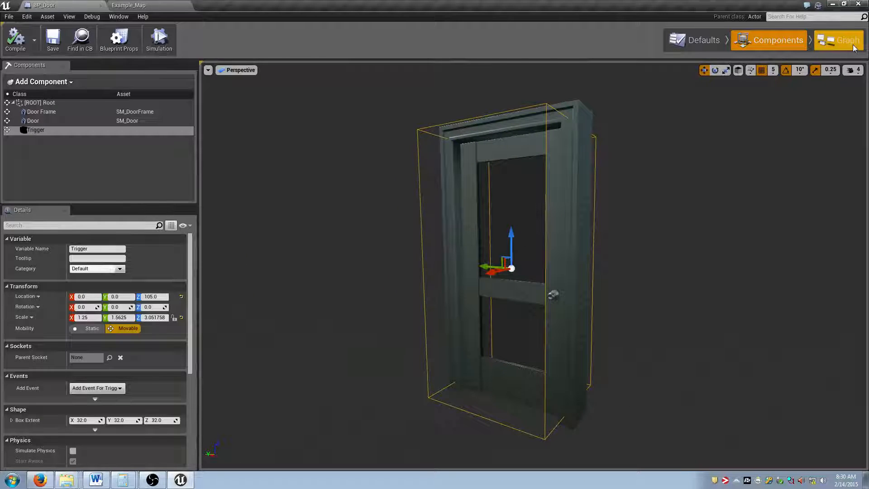
# Step: Add an OnComponentBeginOverlap event for the Trigger component to the BP_Door event graph
pyautogui.click(838, 40)
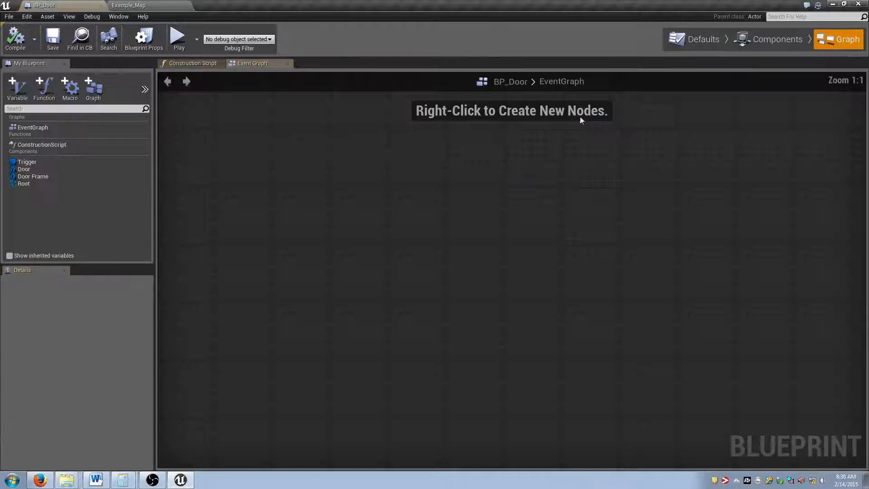
pyautogui.click(72, 162)
pyautogui.rightClick(349, 200)
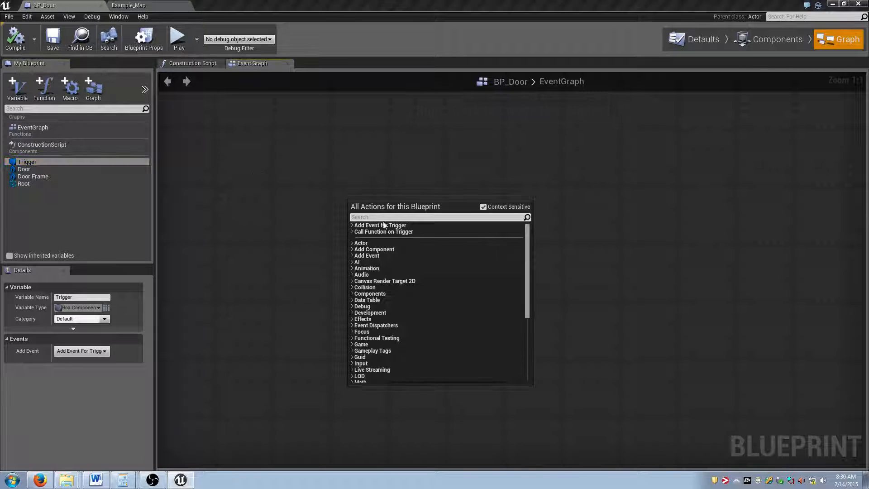
pyautogui.write('overlap')
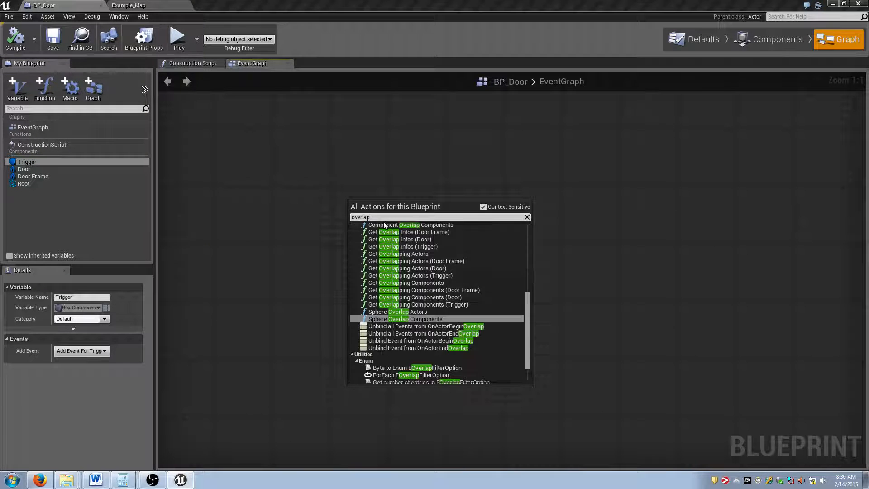
pyautogui.click(402, 238)
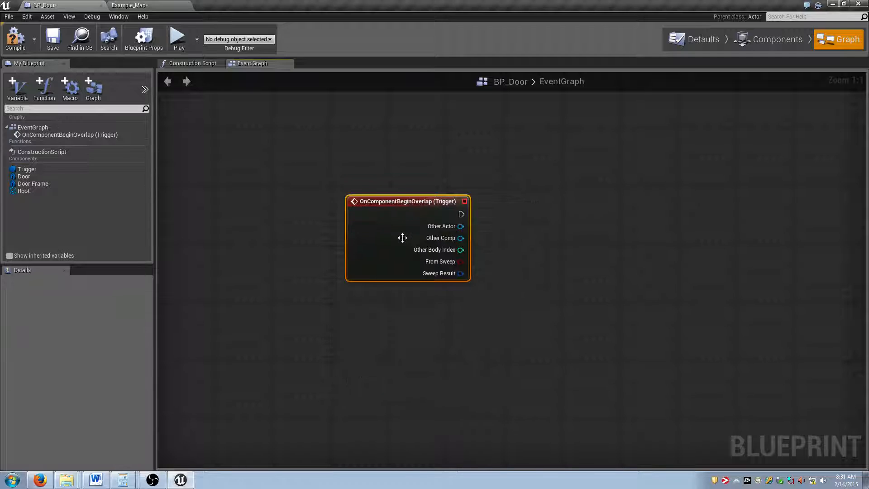
pyautogui.moveTo(484, 202); pyautogui.dragTo(400, 196, button='right')
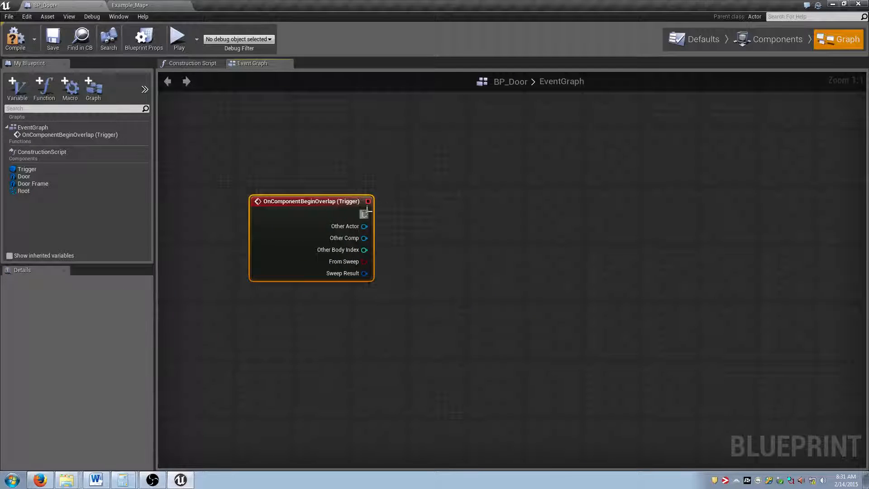
# Step: Add a timeline named Door Opening, played by the Trigger's begin-overlap event, and align it level with the event node
pyautogui.moveTo(365, 214); pyautogui.dragTo(441, 229)
pyautogui.write('Timeline')
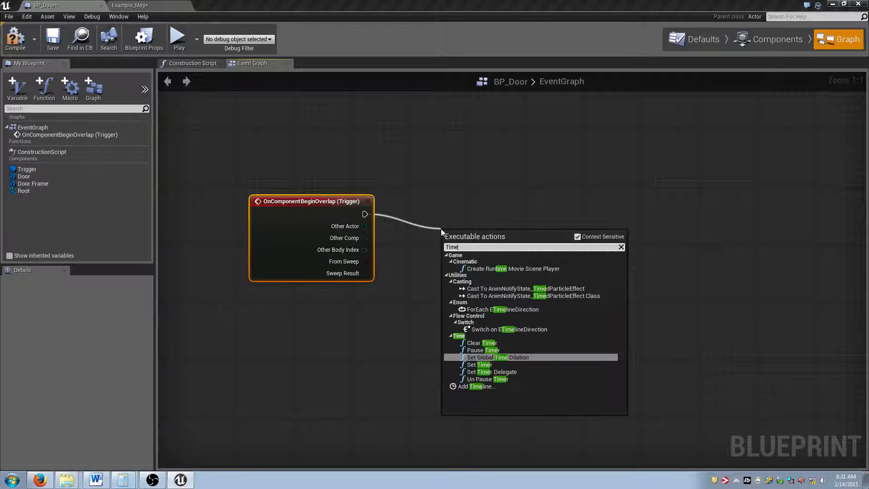
pyautogui.press('Down')
pyautogui.press('Down')
pyautogui.press('Return')
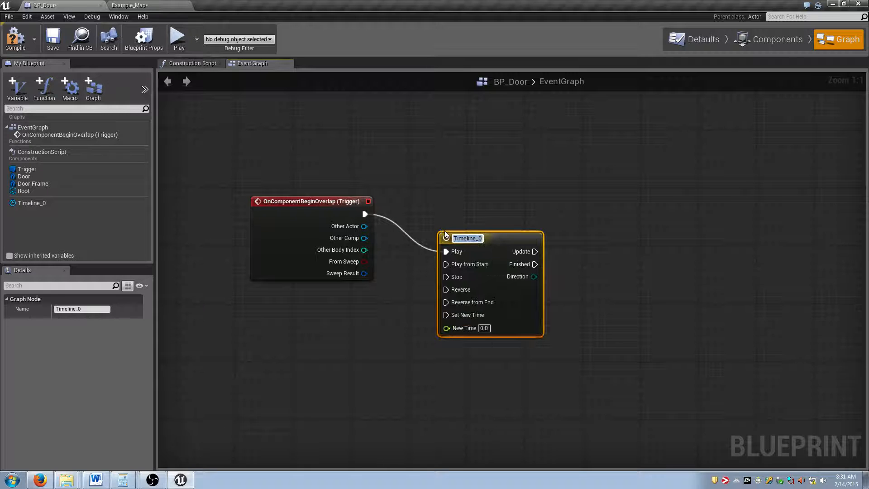
pyautogui.write('Door Opening')
pyautogui.press('Return')
pyautogui.moveTo(491, 235); pyautogui.dragTo(494, 203)
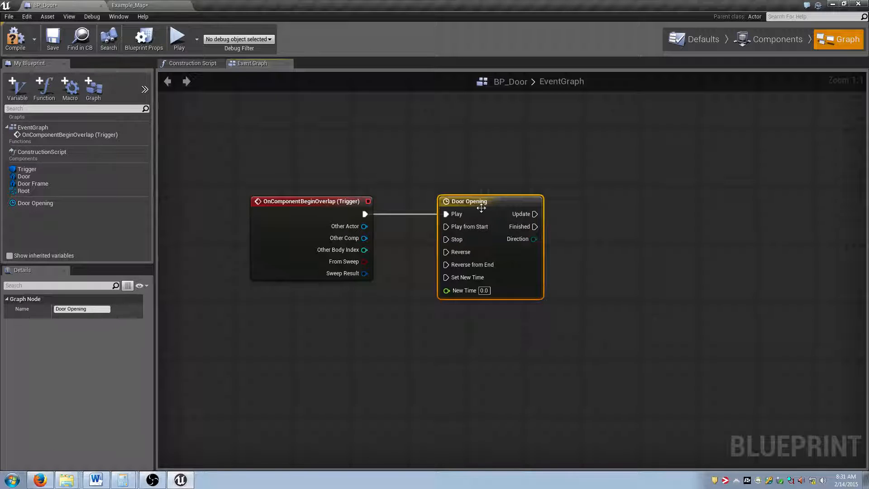
# Step: Add a float track named Rotation to the Door Opening timeline
pyautogui.doubleClick(481, 208)
pyautogui.click(175, 93)
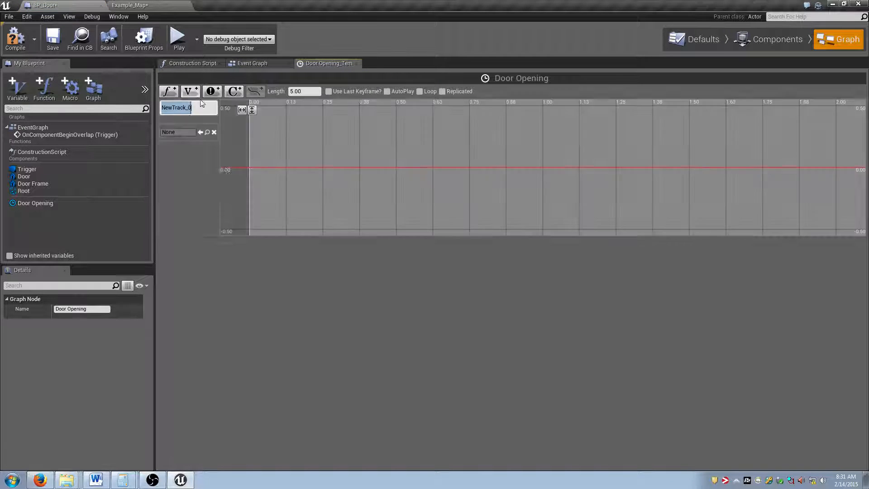
pyautogui.write('Rotation')
pyautogui.press('Return')
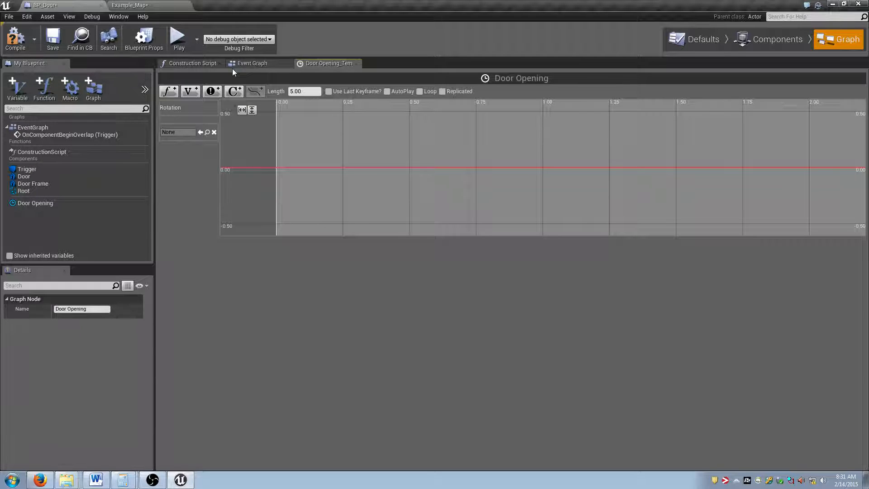
# Step: Set the length of the Door Opening timeline to 3.00
pyautogui.click(192, 64)
pyautogui.click(299, 64)
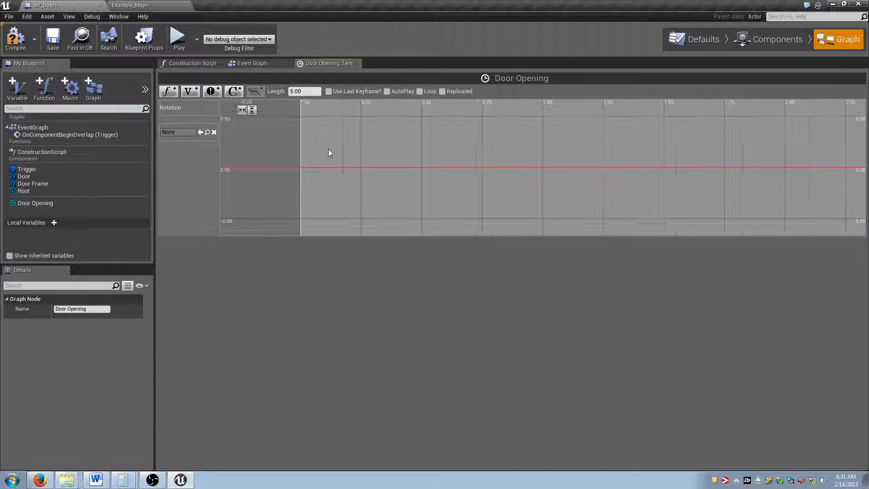
pyautogui.click(305, 91)
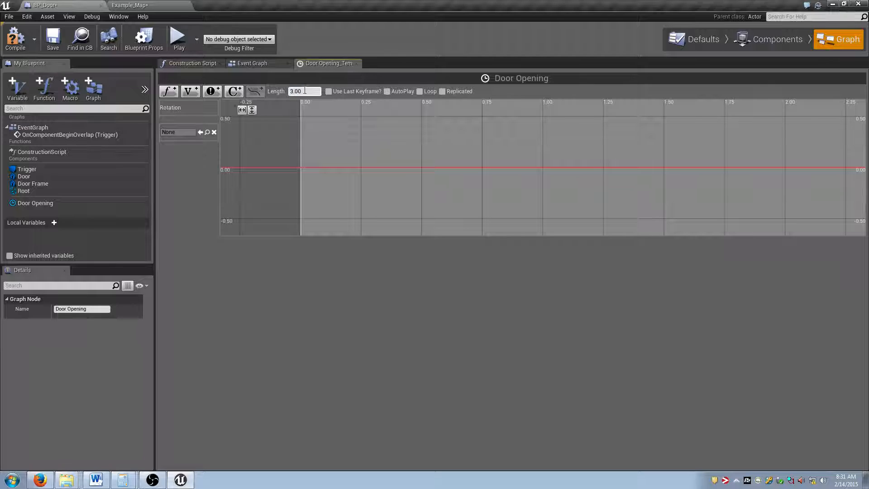
pyautogui.press('Return')
# Step: Add two keys to the Rotation curve and set the first one to time 0 and value 0
pyautogui.keyDown('shift'); pyautogui.click(317, 168); pyautogui.keyUp('shift')
pyautogui.keyDown('shift'); pyautogui.click(398, 167); pyautogui.keyUp('shift')
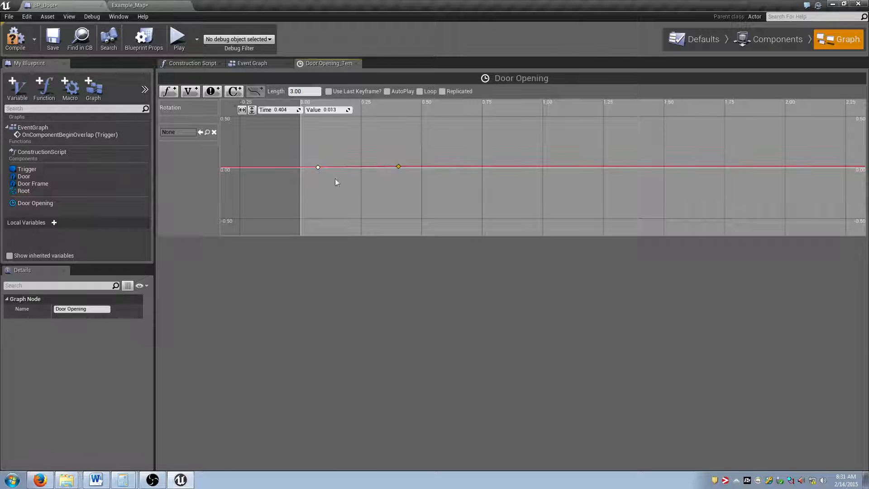
pyautogui.click(282, 110)
pyautogui.write('0')
pyautogui.press('Tab')
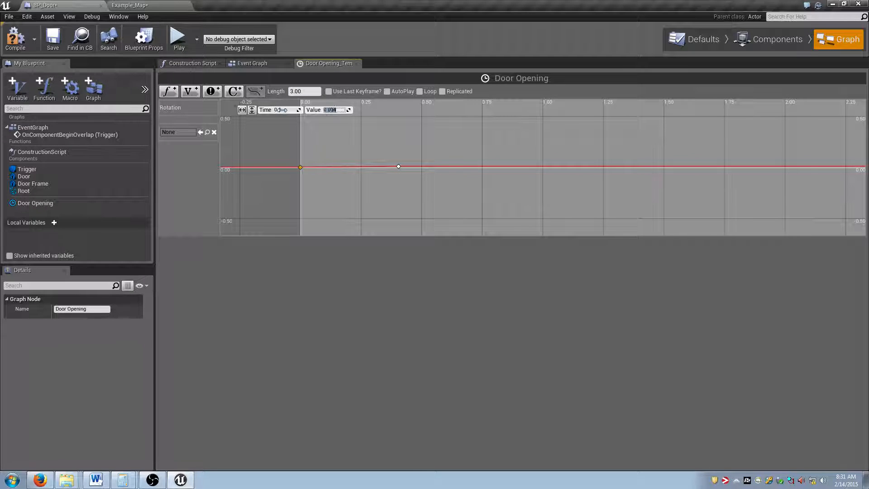
pyautogui.write('0')
pyautogui.press('Return')
# Step: Set the second Rotation key to time 3 and value 120, and fit the curve to the view
pyautogui.click(399, 167)
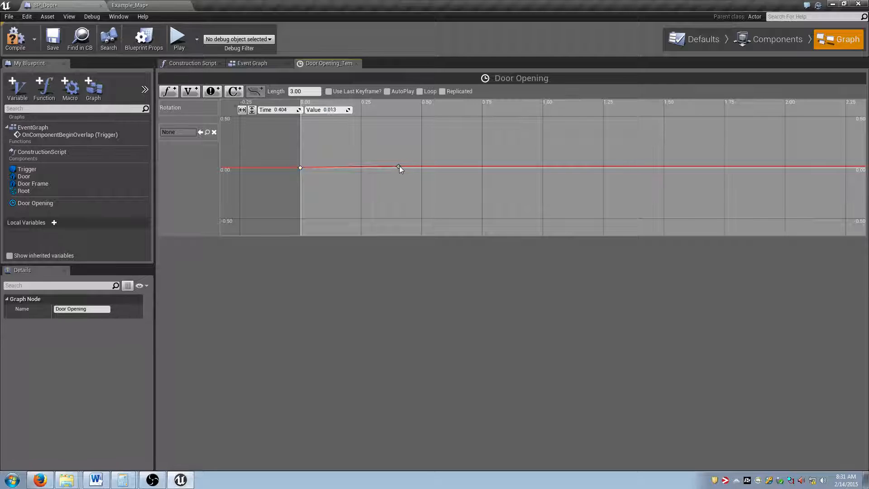
pyautogui.click(281, 110)
pyautogui.write('3')
pyautogui.press('Tab')
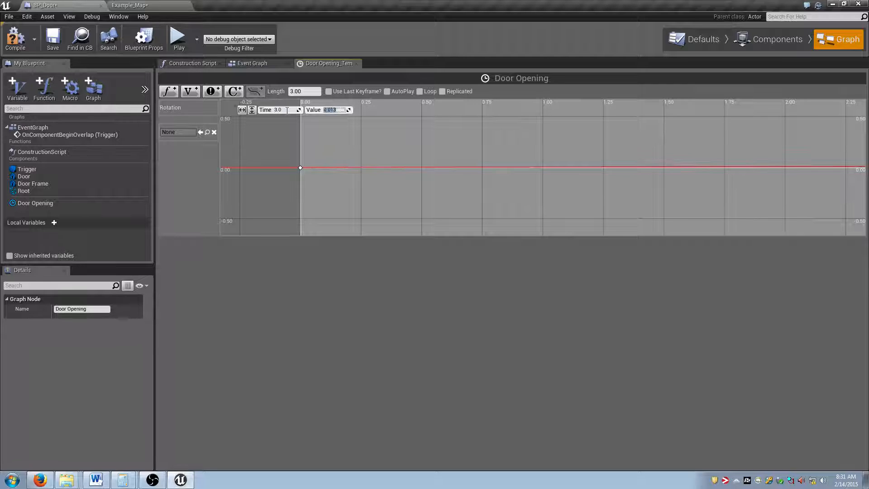
pyautogui.write('120')
pyautogui.press('Return')
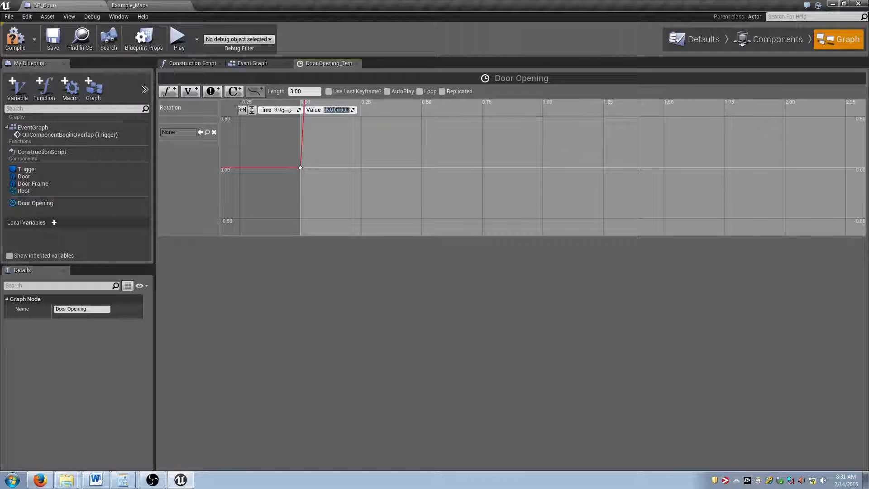
pyautogui.click(252, 109)
pyautogui.click(242, 109)
# Step: Set the interpolation of the Rotation curve's keys to Auto and save the blueprint
pyautogui.rightClick(250, 229)
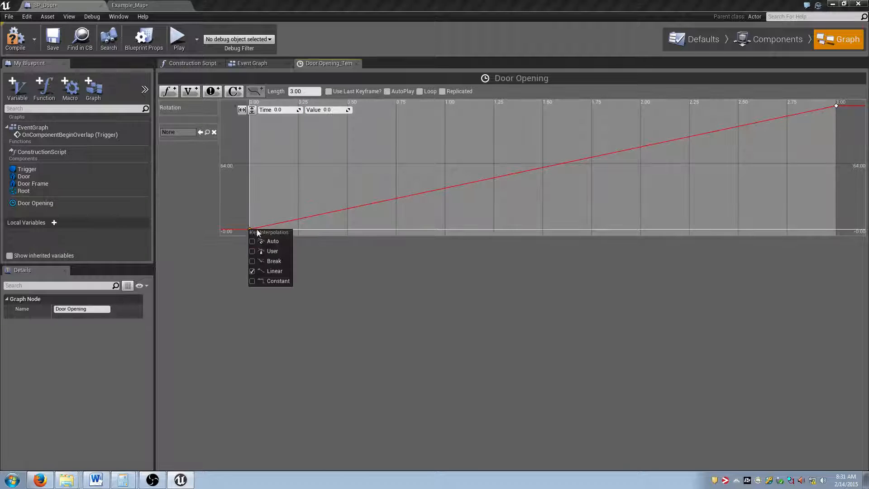
pyautogui.click(269, 242)
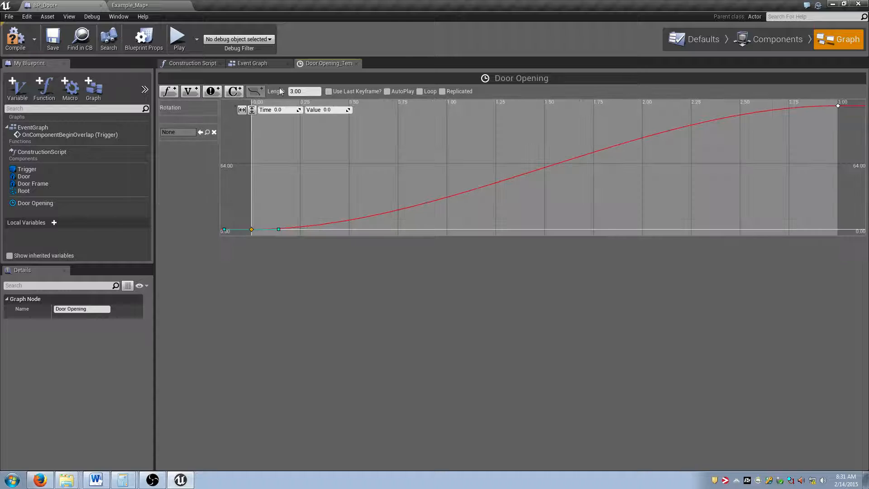
pyautogui.hotkey('ctrl', 's')
pyautogui.moveTo(260, 140); pyautogui.dragTo(270, 157, button='right')
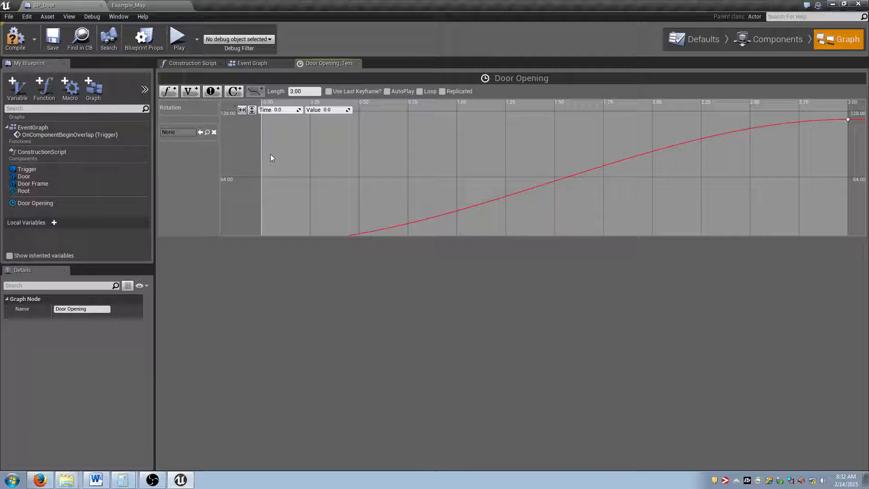
pyautogui.click(242, 110)
# Step: Place a reference to the Door component in the event graph below the Door Opening timeline node
pyautogui.click(254, 64)
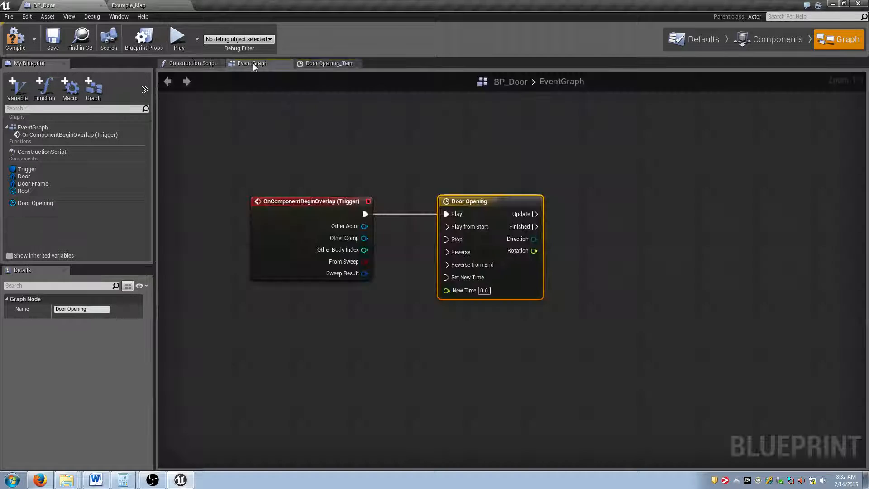
pyautogui.moveTo(372, 167); pyautogui.dragTo(273, 129, button='right')
pyautogui.moveTo(433, 214); pyautogui.dragTo(475, 223)
pyautogui.click(419, 281)
pyautogui.click(63, 176)
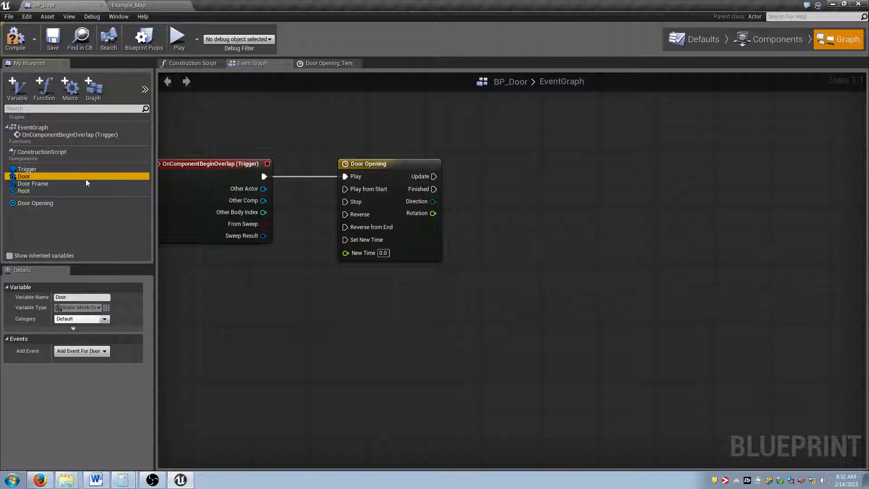
pyautogui.moveTo(380, 294); pyautogui.dragTo(399, 309)
pyautogui.moveTo(439, 297); pyautogui.dragTo(409, 312, button='right')
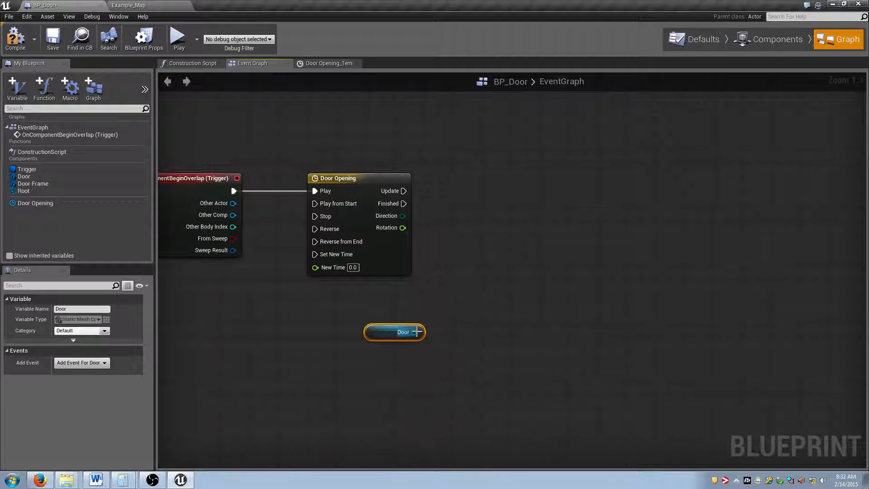
# Step: Add a Set Relative Rotation node targeting the Door reference and arrange both nodes beside the timeline
pyautogui.moveTo(414, 331); pyautogui.dragTo(475, 297)
pyautogui.write('S')
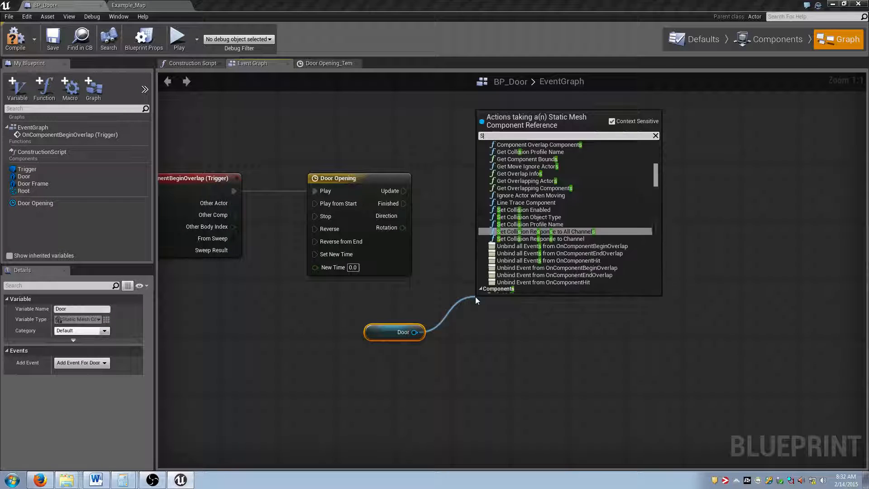
pyautogui.write('et rotation')
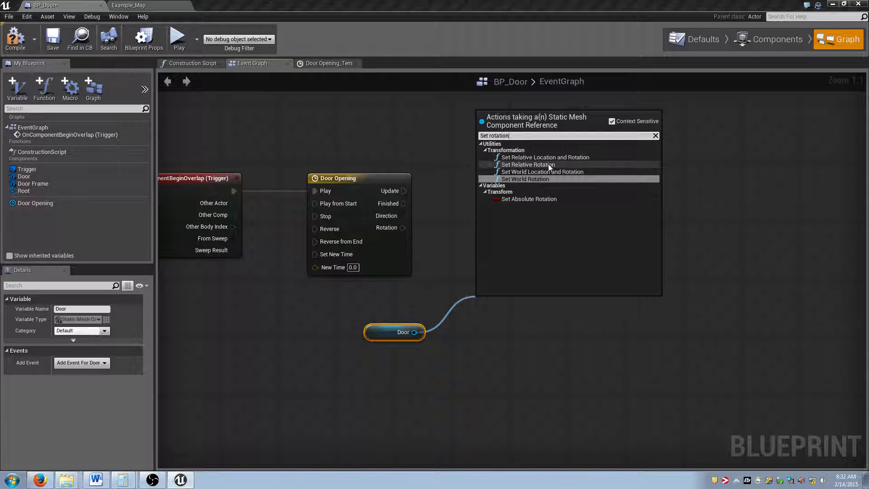
pyautogui.click(527, 165)
pyautogui.moveTo(525, 304); pyautogui.dragTo(551, 231)
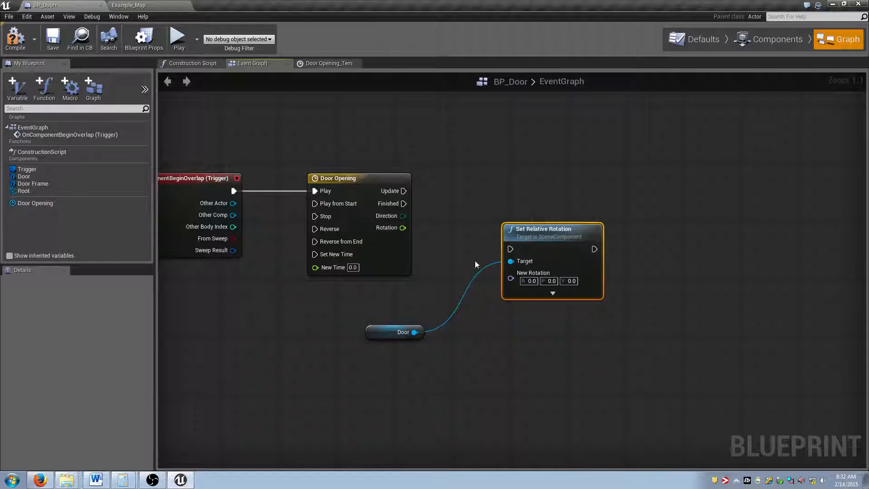
pyautogui.click(383, 334)
pyautogui.moveTo(382, 334); pyautogui.dragTo(396, 328)
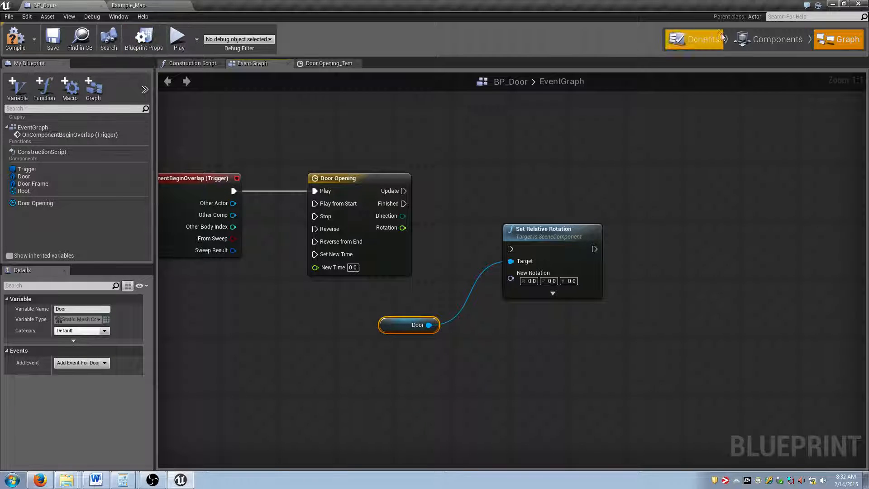
# Step: Set the Door component's Z rotation to 0.0 and check the Root component's transform
pyautogui.click(769, 39)
pyautogui.moveTo(452, 235); pyautogui.dragTo(534, 226, button='right')
pyautogui.click(83, 113)
pyautogui.click(81, 121)
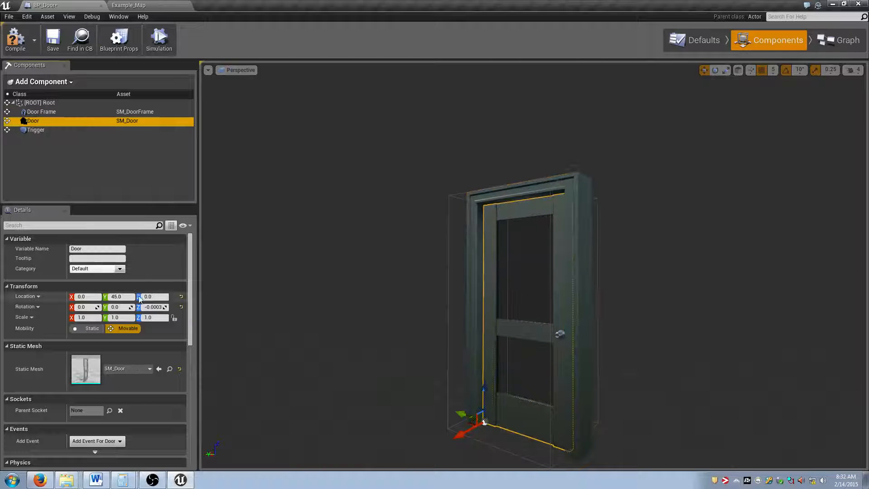
pyautogui.moveTo(152, 308)
pyautogui.mouseDown()
pyautogui.moveTo(181, 307)
pyautogui.moveTo(145, 308)
pyautogui.mouseUp()
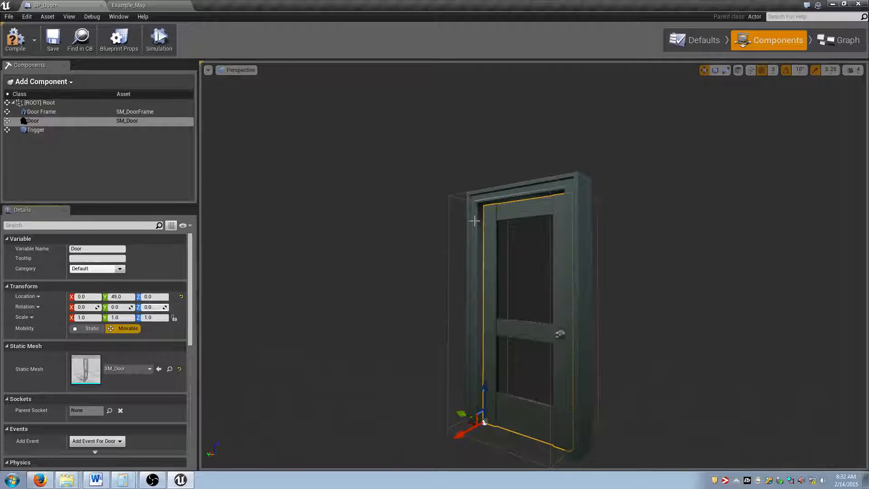
pyautogui.click(71, 103)
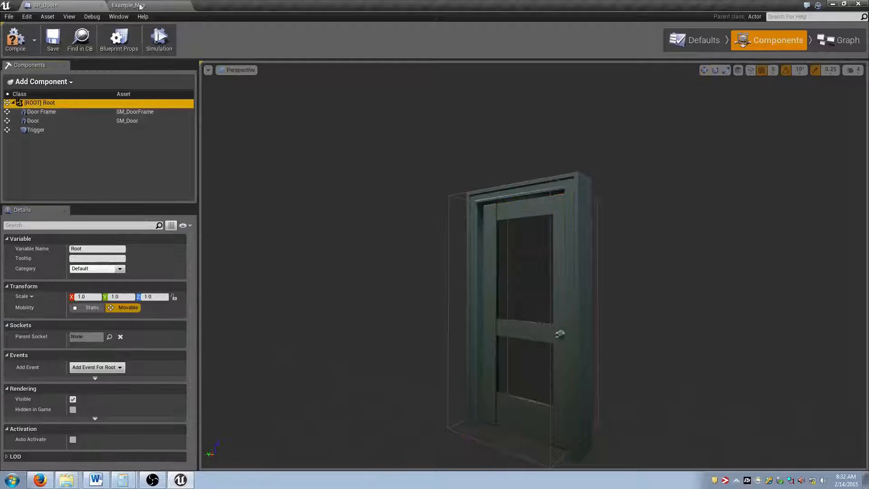
# Step: Connect the timeline's Update output to Set Relative Rotation in the event graph and tuck the Door reference beside its Target input
pyautogui.click(839, 41)
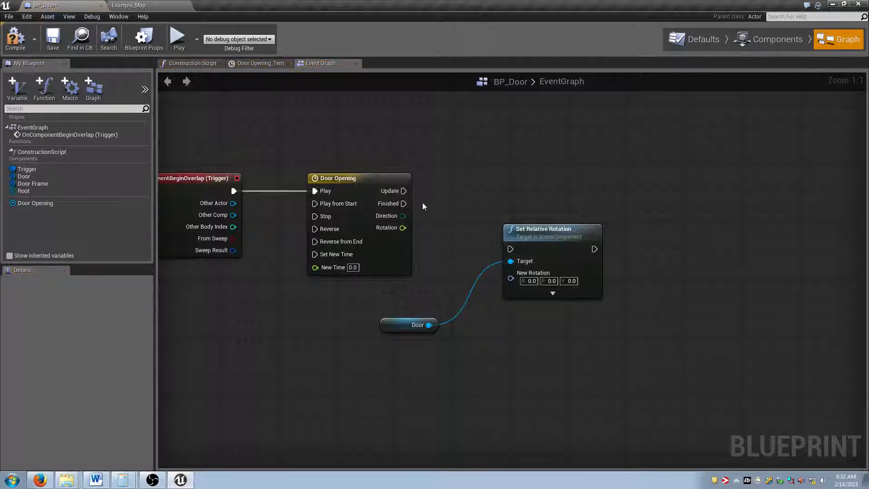
pyautogui.moveTo(403, 190); pyautogui.dragTo(438, 206)
pyautogui.moveTo(509, 248); pyautogui.dragTo(593, 212)
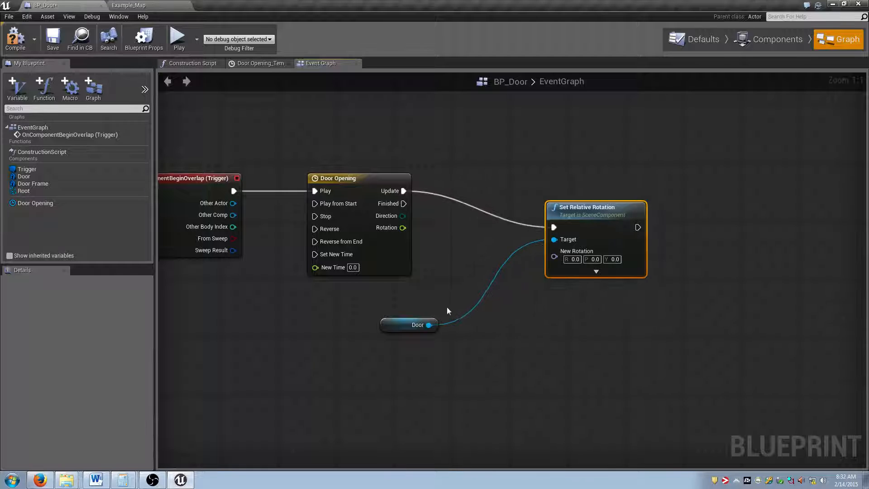
pyautogui.moveTo(408, 322); pyautogui.dragTo(502, 243)
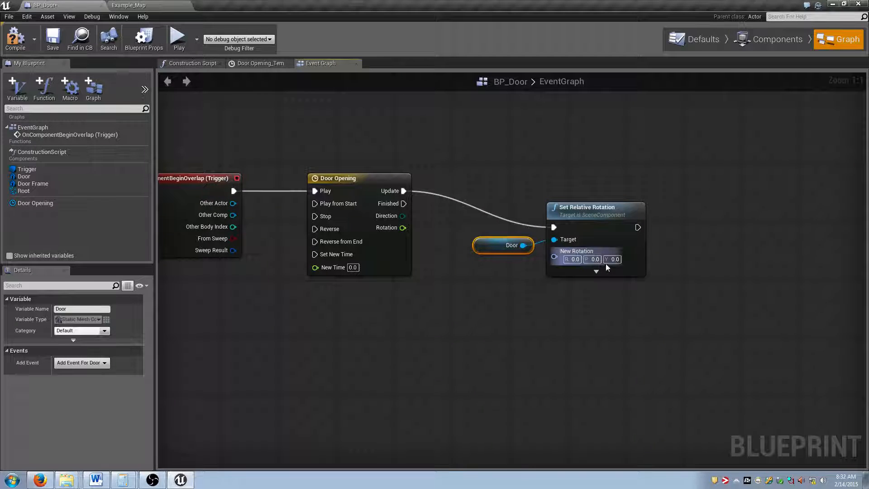
# Step: Feed the New Rotation input of Set Relative Rotation from a Make Rot node placed below the Door reference
pyautogui.moveTo(554, 257); pyautogui.dragTo(621, 261)
pyautogui.moveTo(402, 228); pyautogui.dragTo(612, 261)
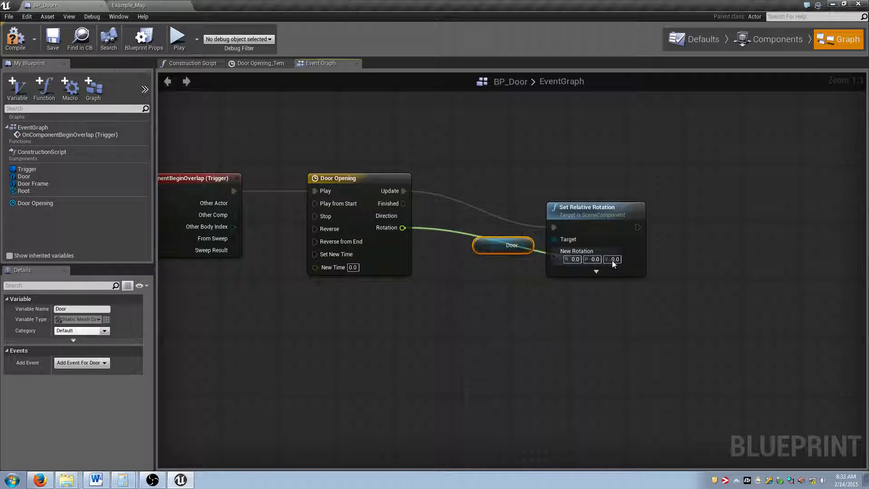
pyautogui.moveTo(554, 257); pyautogui.dragTo(484, 288)
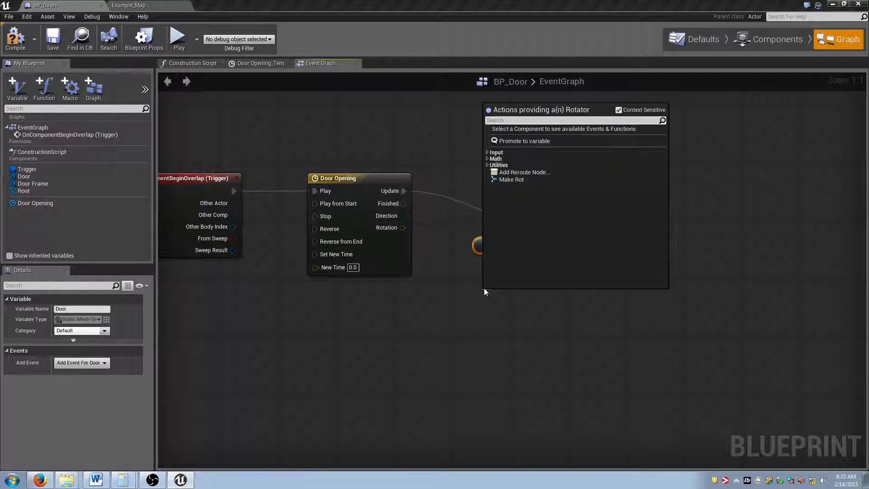
pyautogui.click(512, 180)
pyautogui.moveTo(503, 293); pyautogui.dragTo(464, 280)
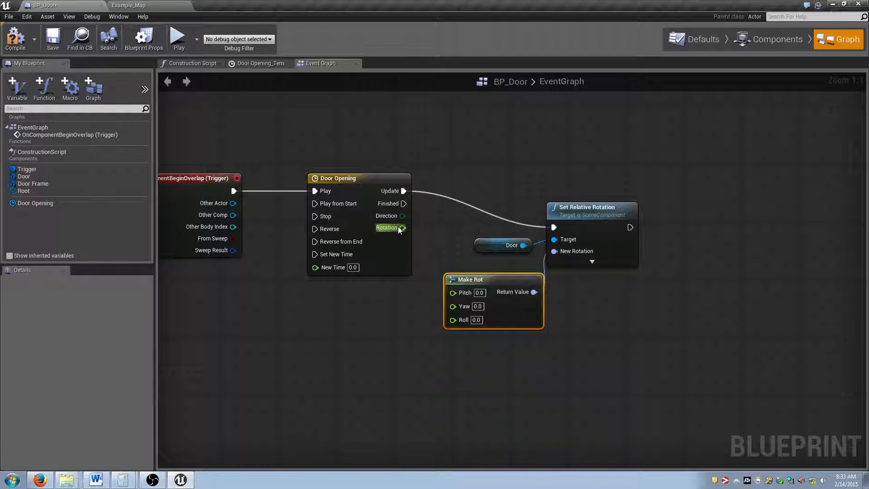
# Step: Connect the timeline's Rotation output to Make Rot's Yaw, move Set Relative Rotation farther from the other nodes, and compile the blueprint
pyautogui.moveTo(400, 229); pyautogui.dragTo(455, 307)
pyautogui.moveTo(548, 210); pyautogui.dragTo(599, 231)
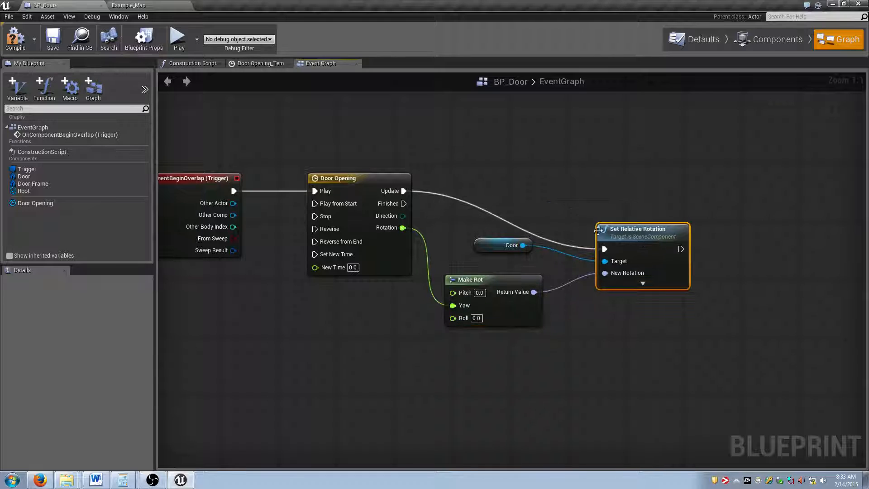
pyautogui.click(22, 49)
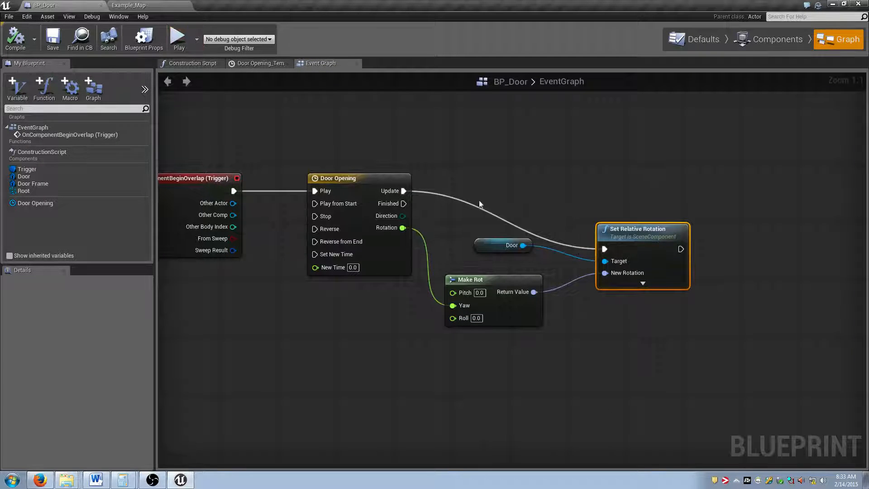
pyautogui.moveTo(371, 192); pyautogui.dragTo(399, 187, button='right')
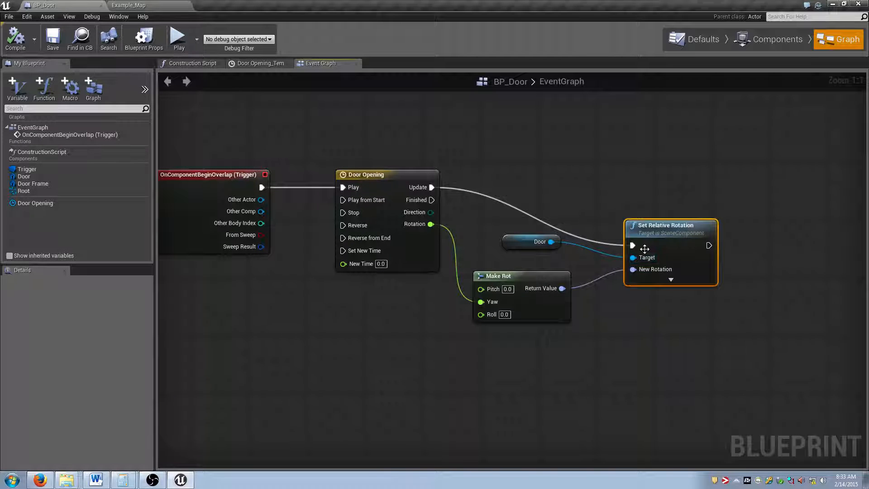
# Step: Play Example_Map and walk the character through both doors to test that they open, and end the play session
pyautogui.click(130, 5)
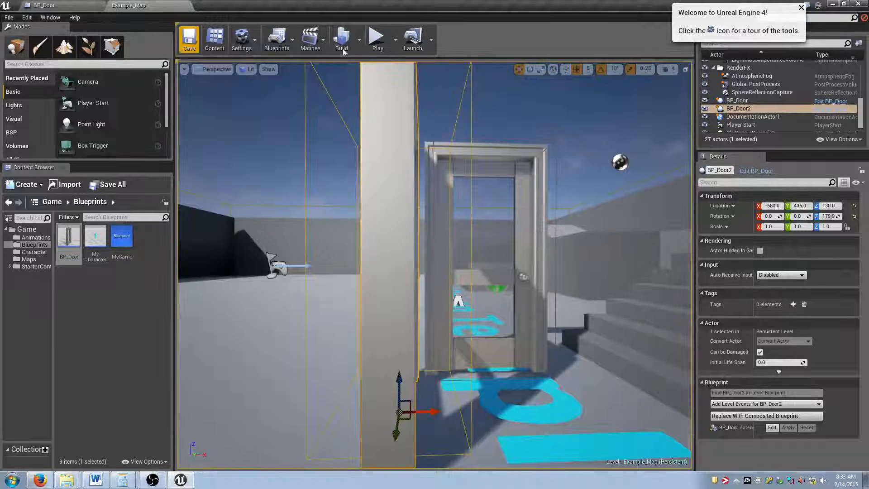
pyautogui.click(378, 39)
pyautogui.press('w')
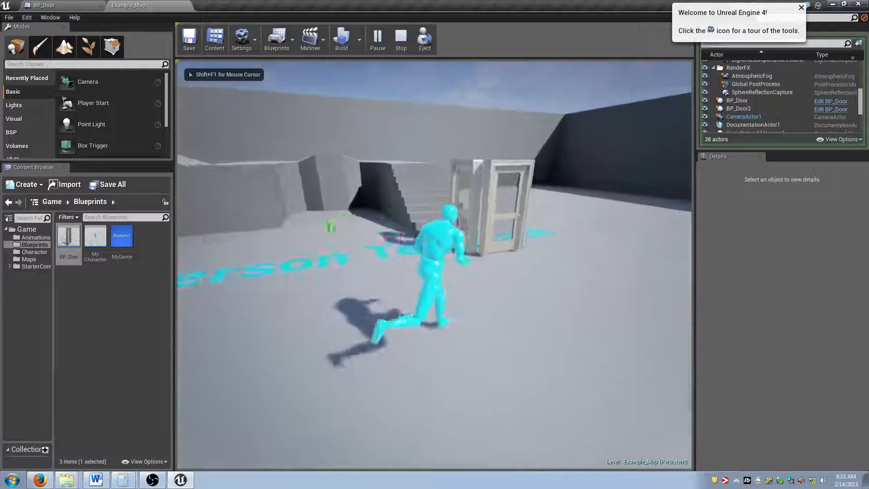
pyautogui.press('s')
pyautogui.press('a')
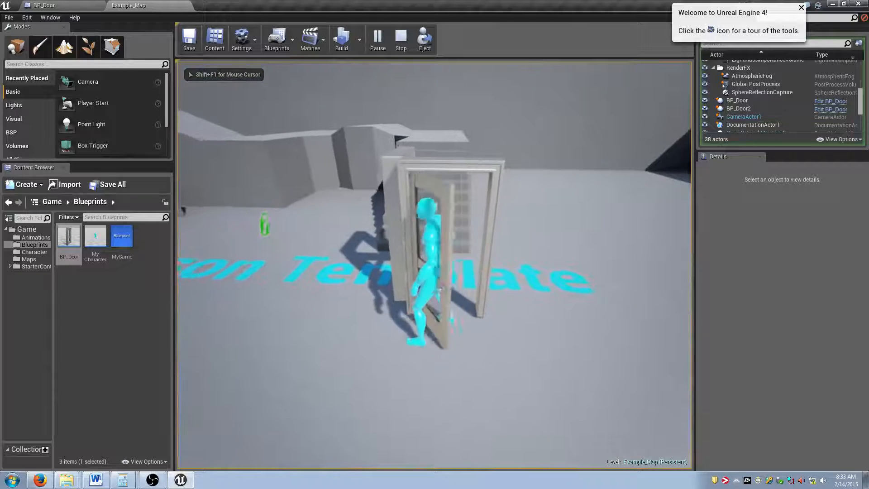
pyautogui.press('s')
pyautogui.press('a')
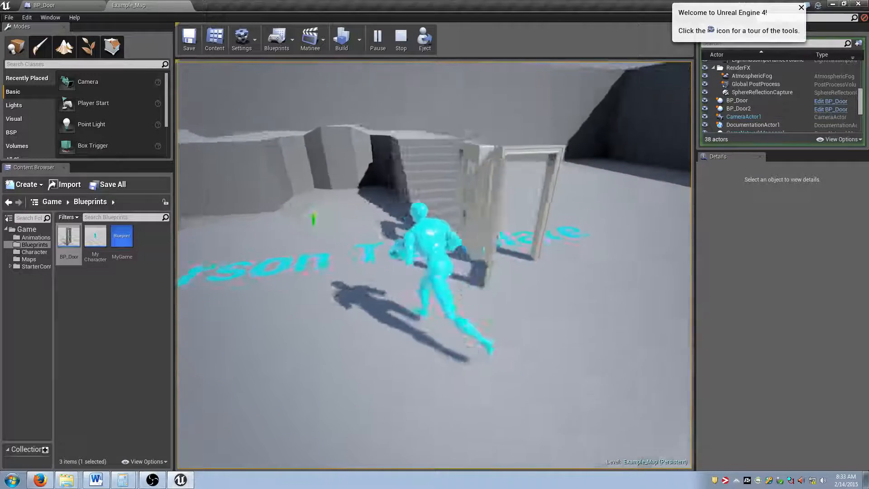
pyautogui.press('d')
pyautogui.press('a')
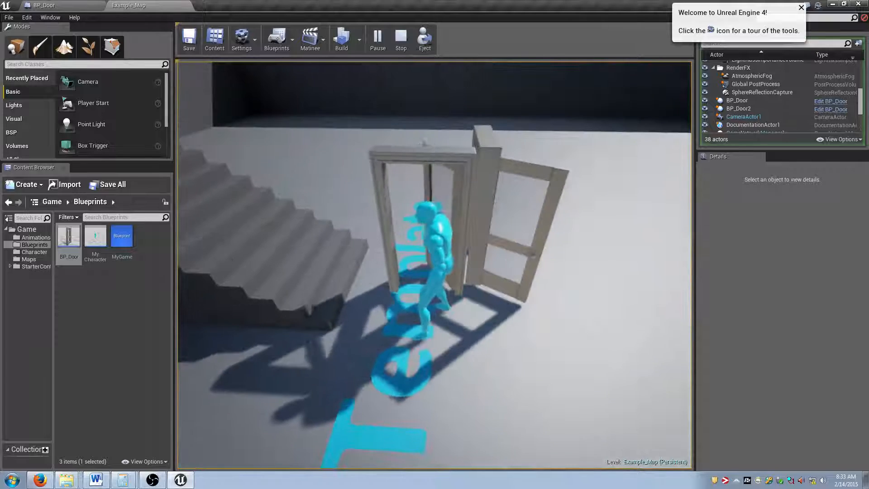
pyautogui.press('s')
pyautogui.press('a')
pyautogui.press('Escape')
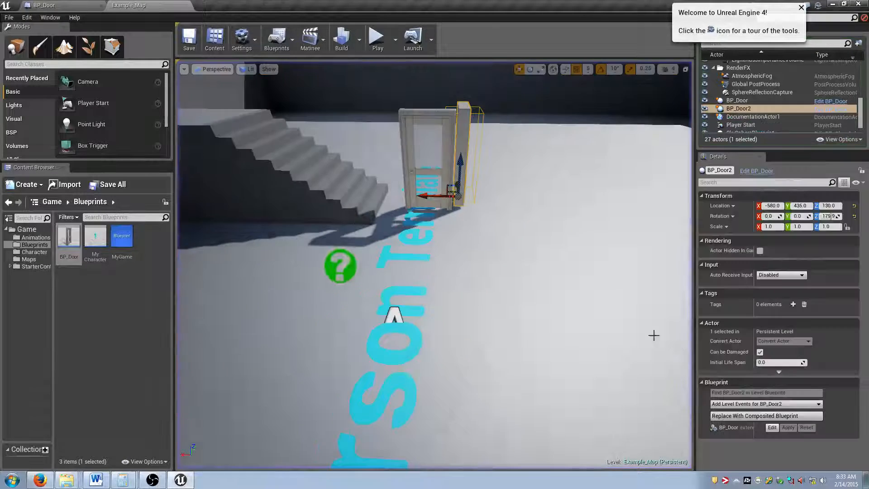
# Step: Add an OnComponentEndOverlap event for the Trigger in BP_Door, connect it to the Door Opening timeline's Reverse input, and compile
pyautogui.click(44, 5)
pyautogui.moveTo(525, 213); pyautogui.dragTo(665, 174, button='right')
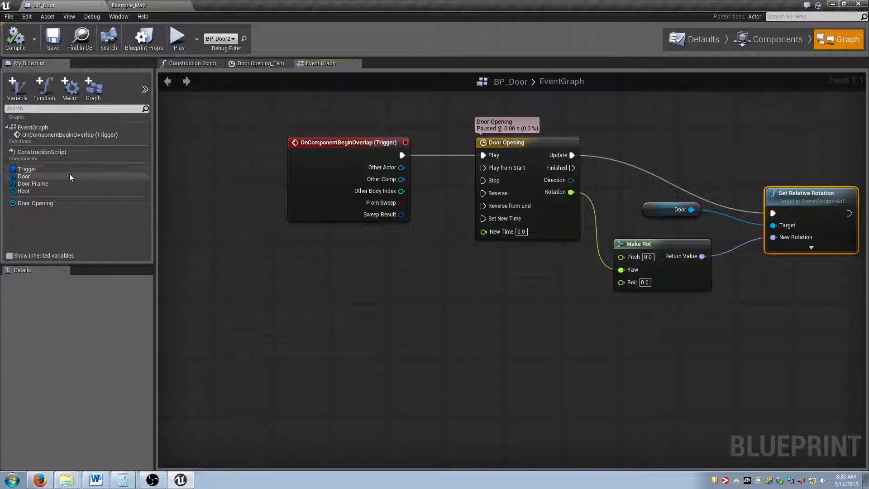
pyautogui.click(26, 169)
pyautogui.rightClick(330, 313)
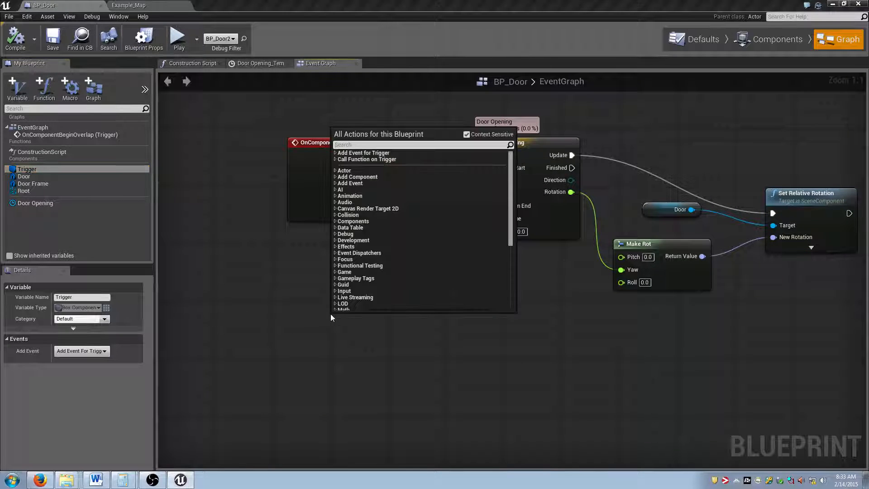
pyautogui.write('oend')
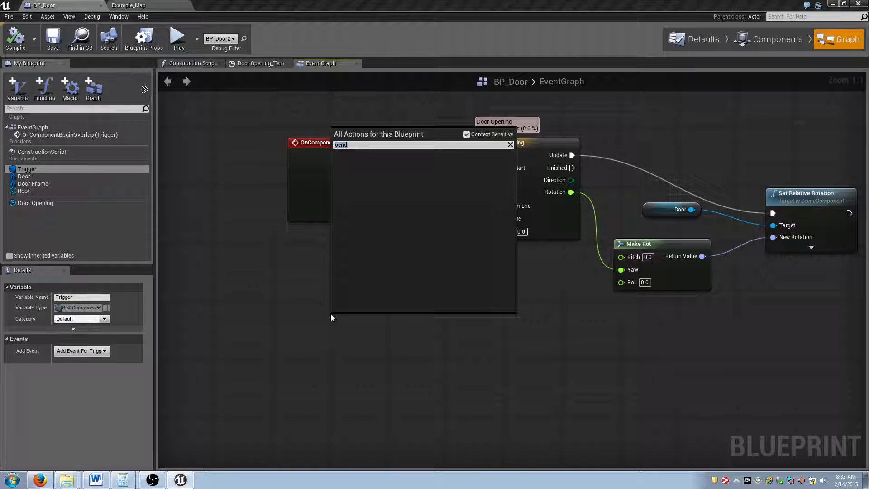
pyautogui.write('end overl')
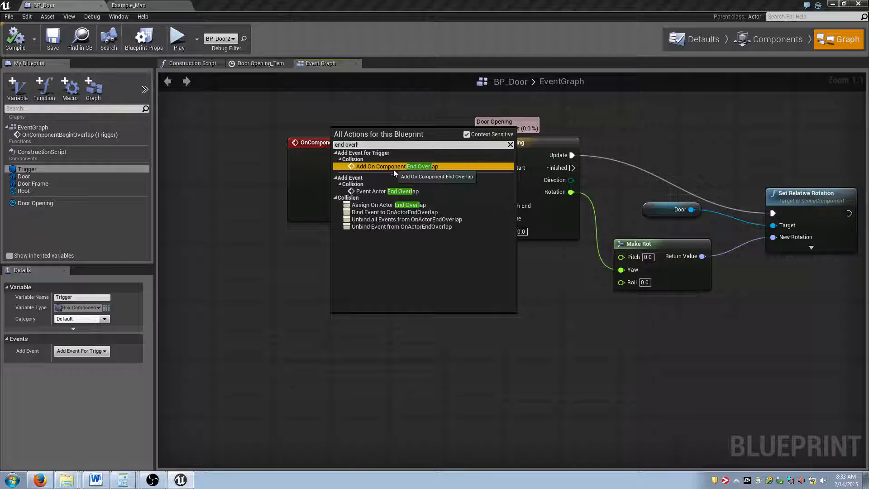
pyautogui.click(393, 167)
pyautogui.moveTo(404, 317); pyautogui.dragTo(491, 193)
pyautogui.moveTo(441, 257); pyautogui.dragTo(372, 285, button='right')
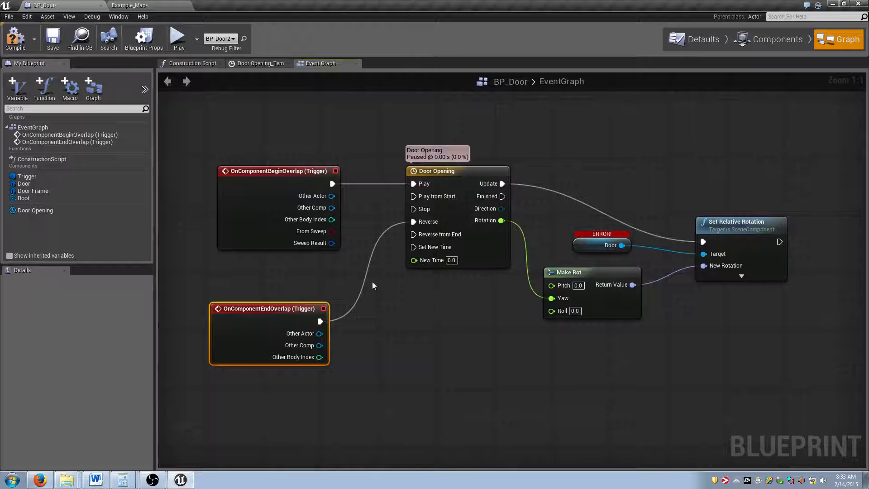
pyautogui.click(16, 42)
# Step: Run the game preview and walk the character in and out of the doorways to test opening and closing, and end the preview
pyautogui.click(177, 40)
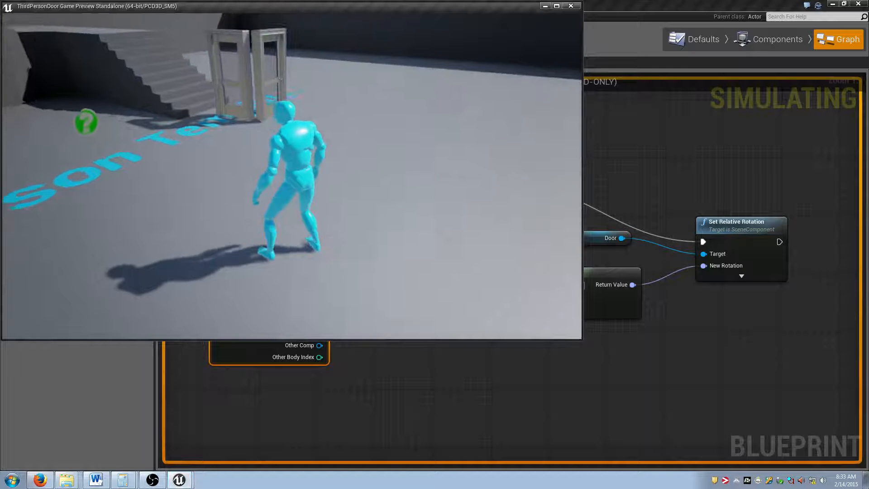
pyautogui.press('w')
pyautogui.press('w')
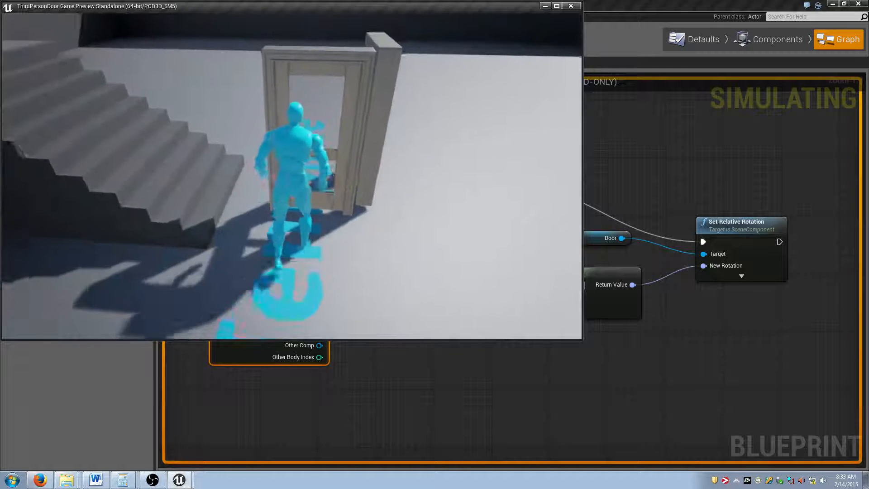
pyautogui.press('s')
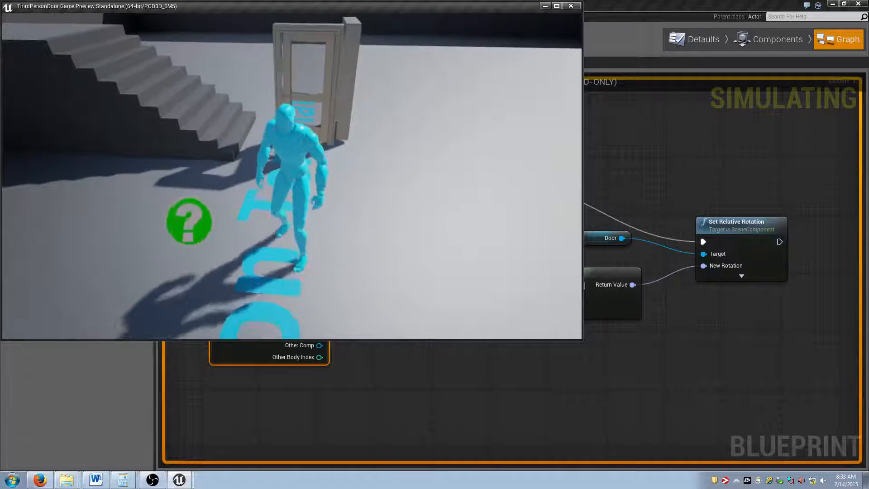
pyautogui.press('w')
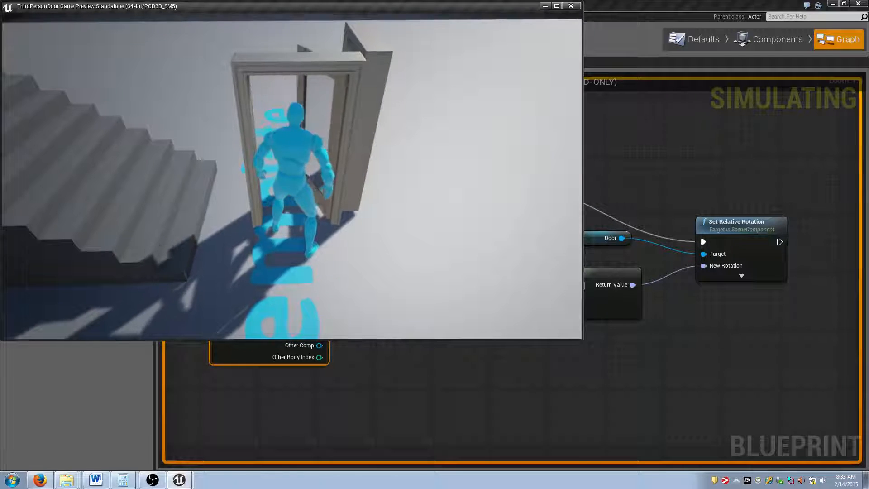
pyautogui.press('s')
pyautogui.press('w')
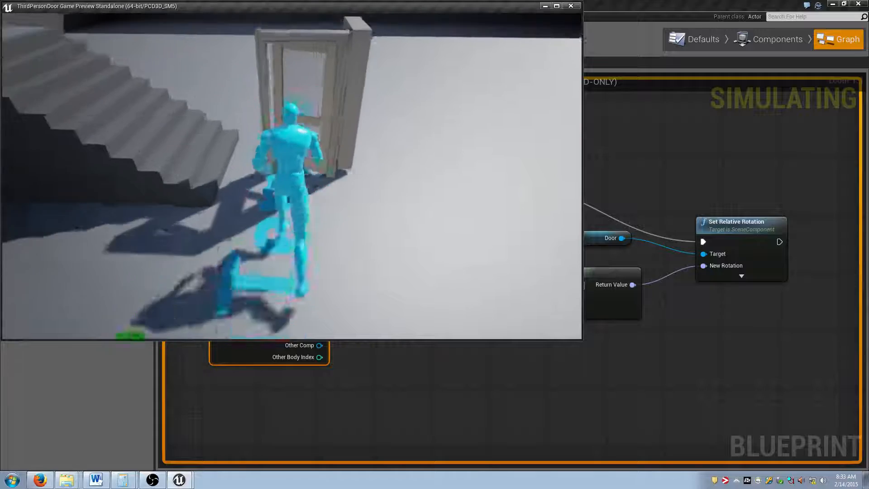
pyautogui.press('w')
pyautogui.press('w')
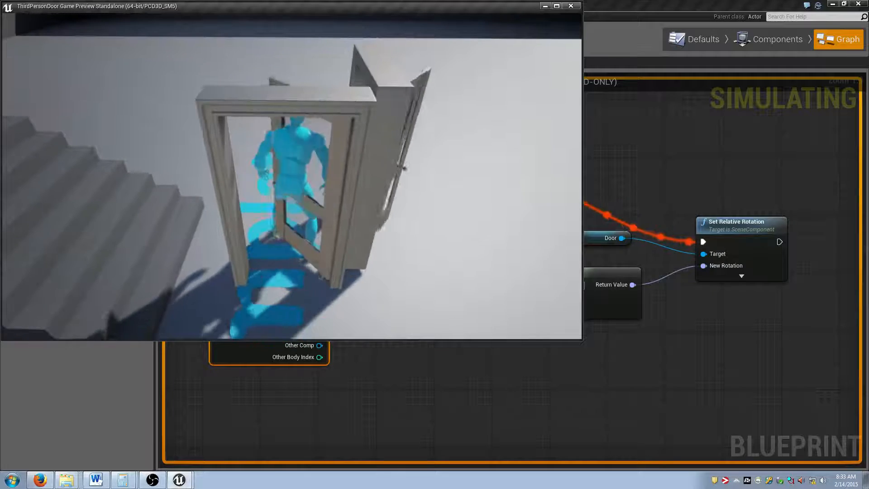
pyautogui.press('w')
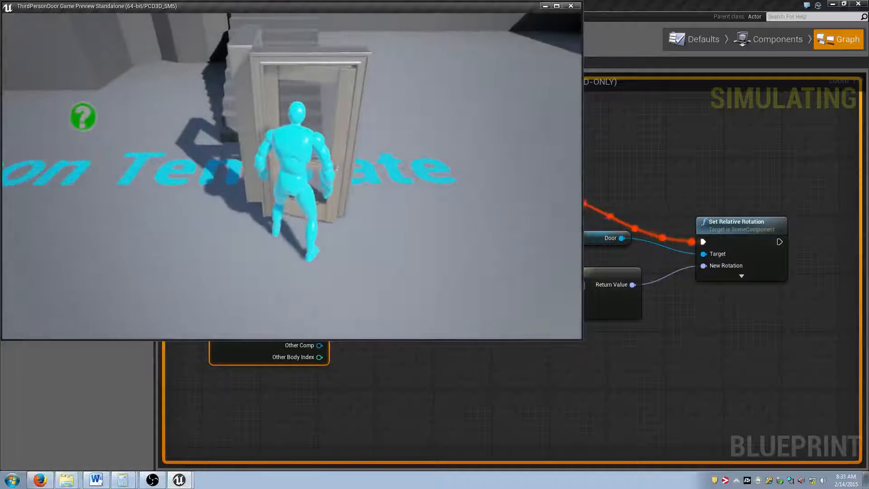
pyautogui.press('w')
pyautogui.press('s')
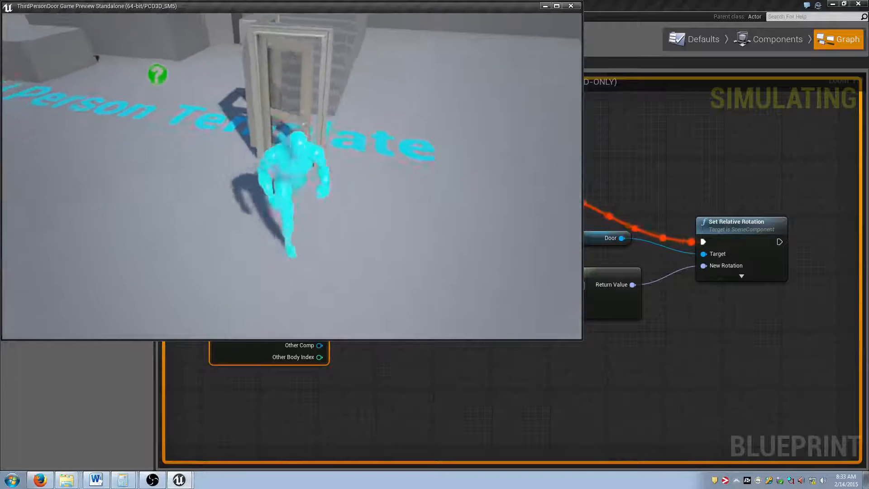
pyautogui.press('Escape')
# Step: Run the game preview again, walk the character into the doorway, and return to the BP_Door event graph while it simulates
pyautogui.moveTo(363, 154); pyautogui.dragTo(380, 174, button='right')
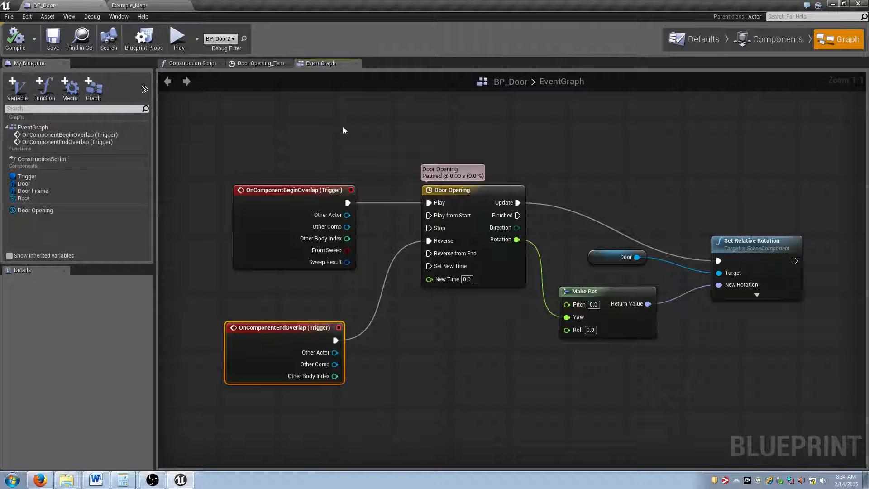
pyautogui.click(176, 39)
pyautogui.hotkey('alt', 'Tab')
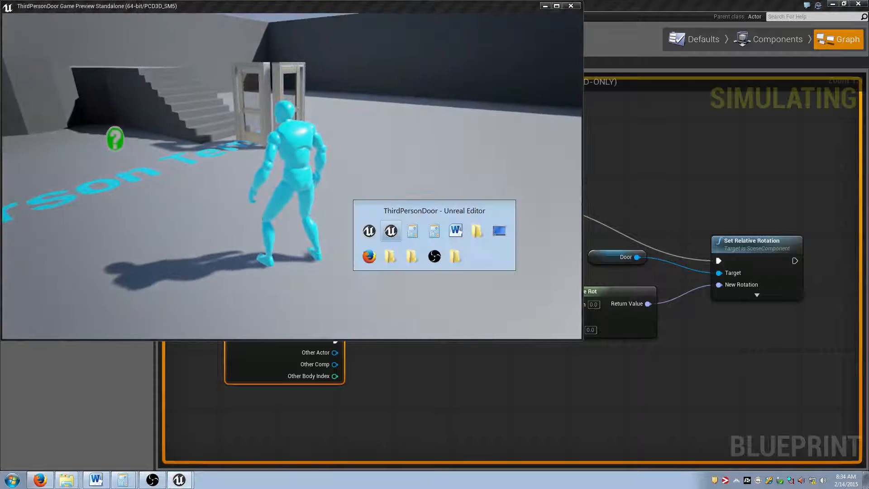
pyautogui.press('w')
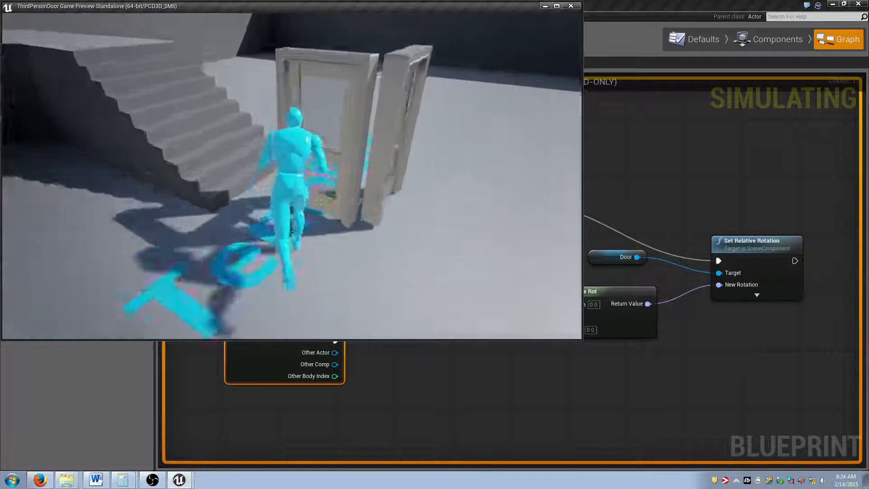
pyautogui.press('w')
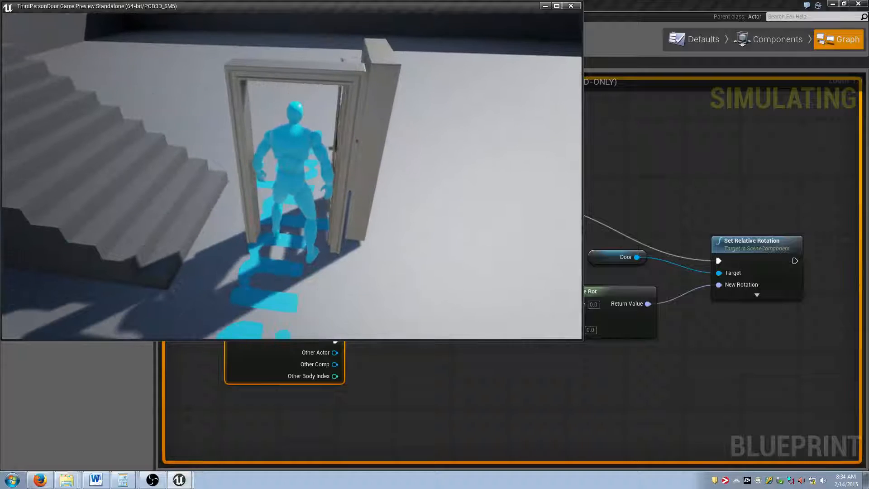
pyautogui.hotkey('alt', 'Tab')
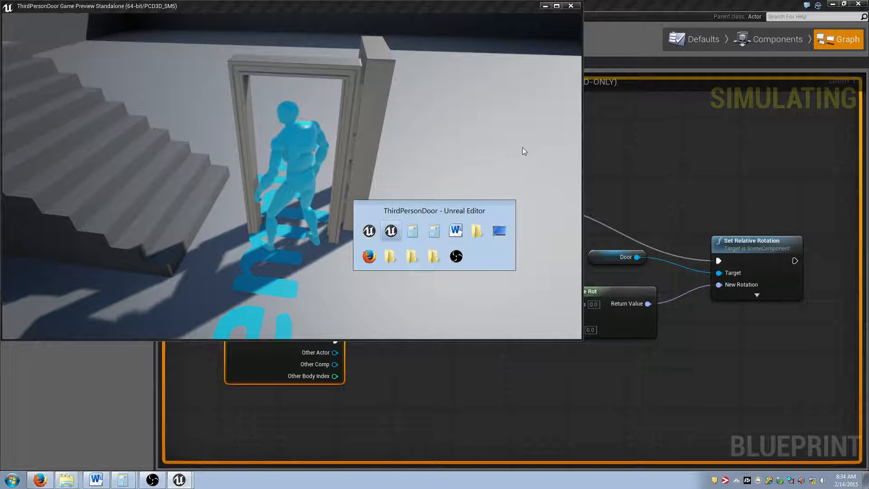
pyautogui.press('s')
pyautogui.hotkey('alt', 'Tab')
pyautogui.click(605, 132)
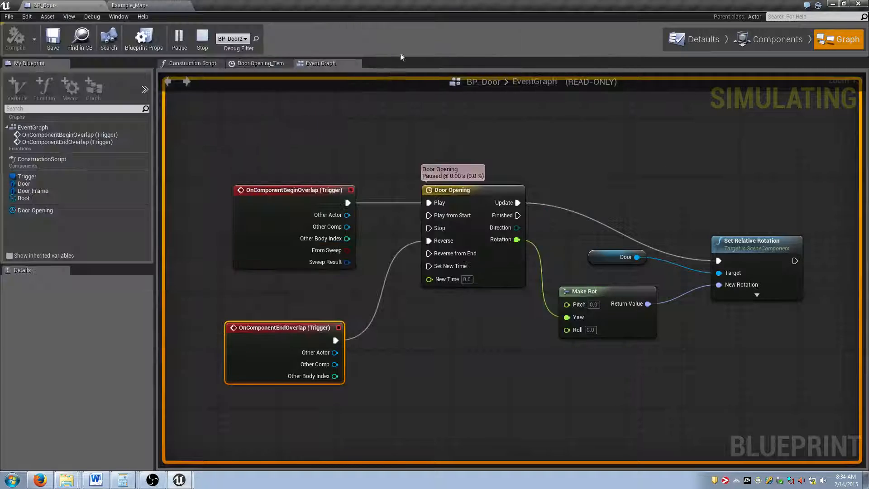
# Step: Set the debug filter to the BP_Door instance and move the character around the doorway to watch the event graph's execution flow
pyautogui.click(244, 40)
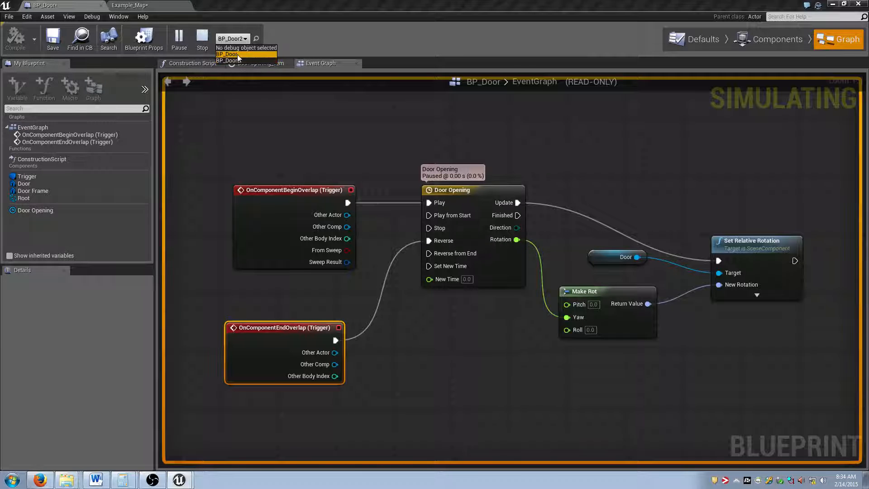
pyautogui.click(237, 54)
pyautogui.hotkey('alt', 'Tab')
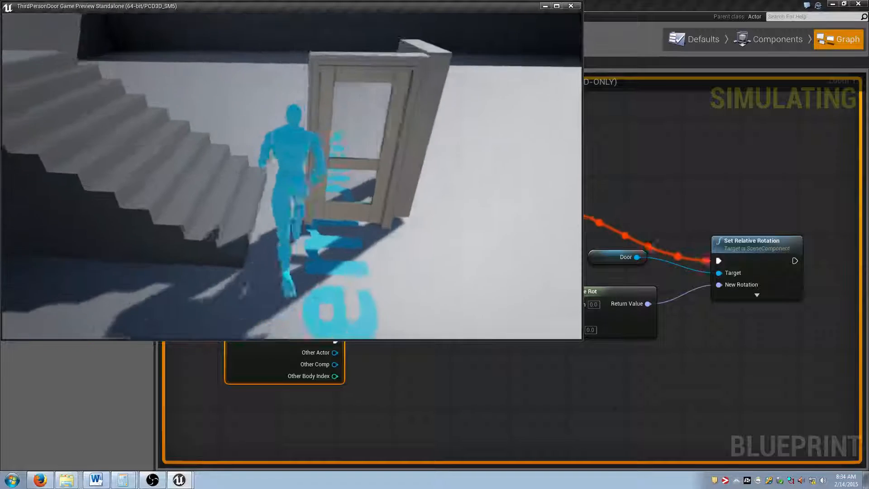
pyautogui.press('d')
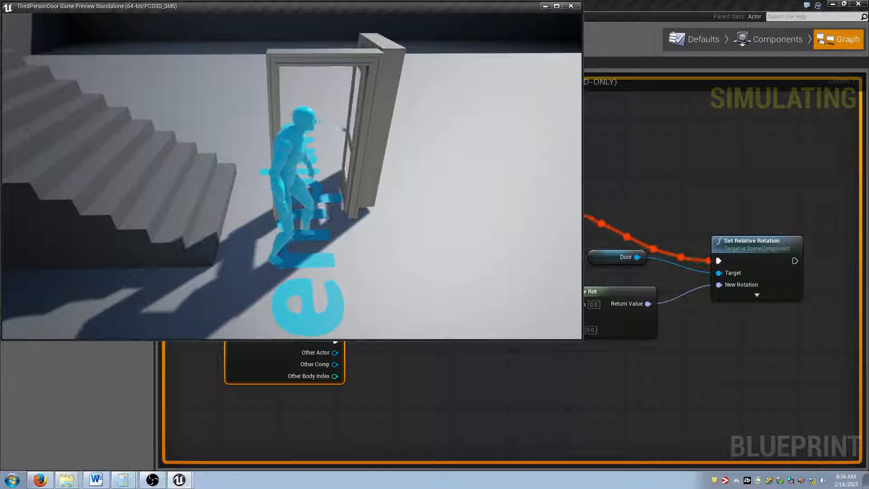
pyautogui.press('s')
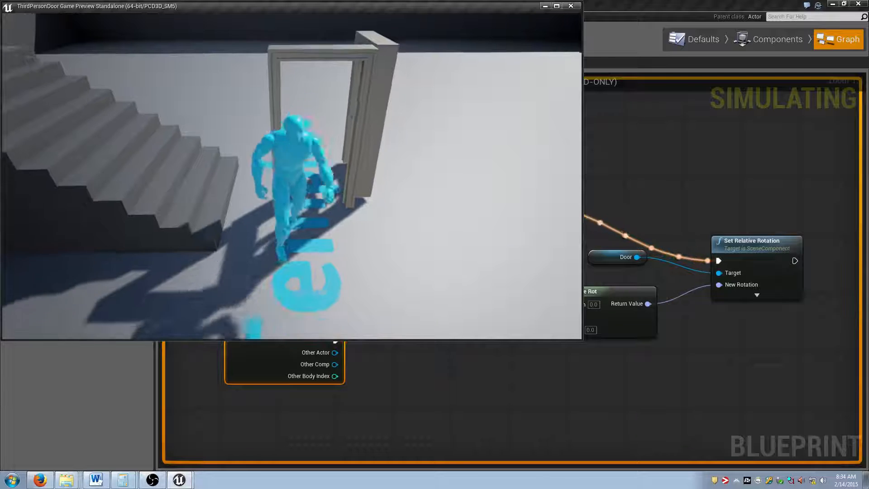
# Step: Walk the character around the doorway while watching the Door Opening timeline's playback in the event graph, and end the preview
pyautogui.press('w')
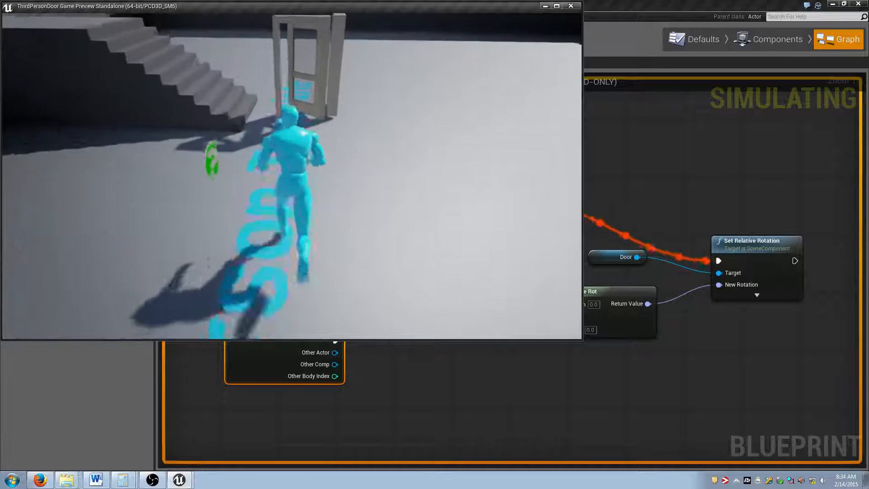
pyautogui.hotkey('alt', 'Tab')
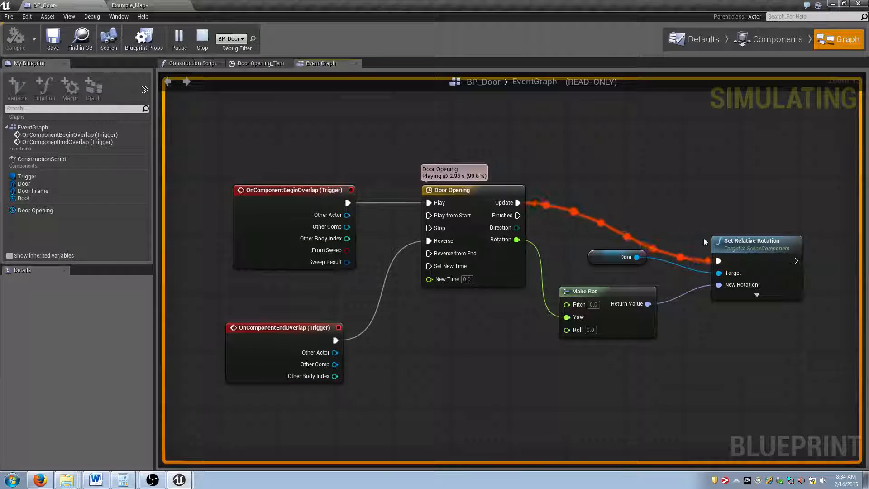
pyautogui.hotkey('alt', 'Tab')
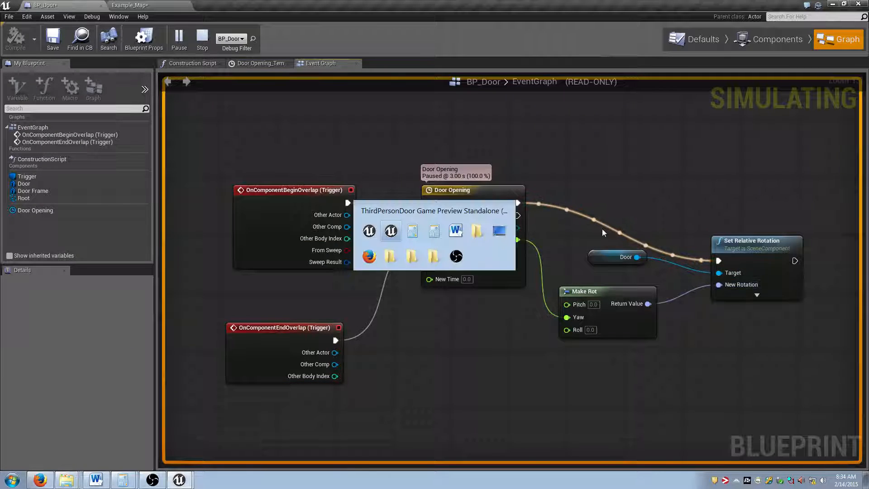
pyautogui.hotkey('alt', 'Tab')
pyautogui.hotkey('alt', 'Tab')
pyautogui.press('Escape')
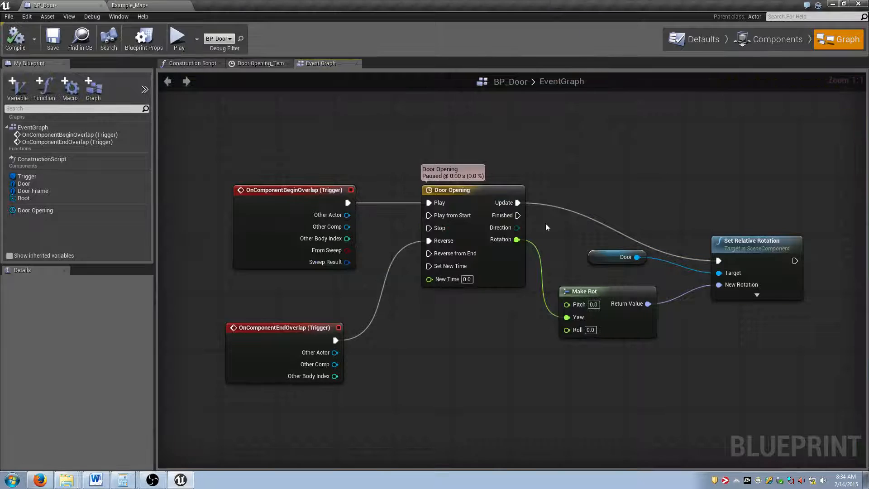
# Step: Set the Door Opening timeline's length to 6 and move its last Rotation key to time 6, and return to the event graph
pyautogui.doubleClick(495, 216)
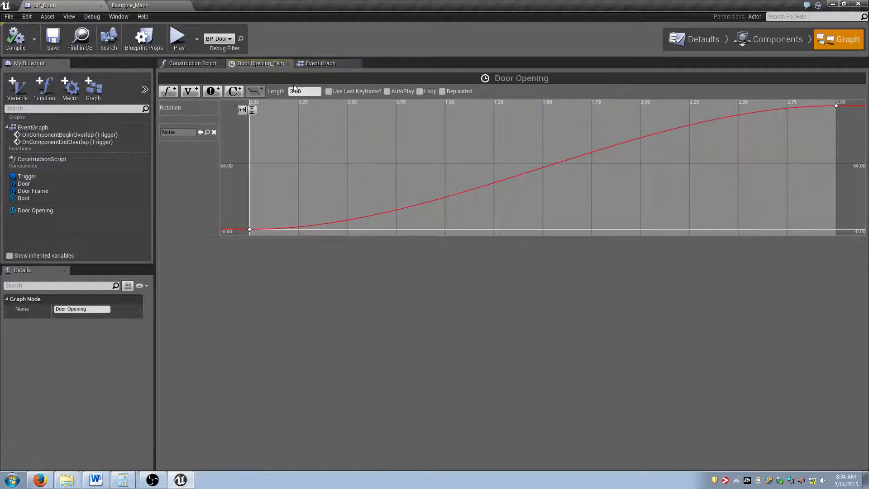
pyautogui.click(316, 92)
pyautogui.write('6')
pyautogui.press('Return')
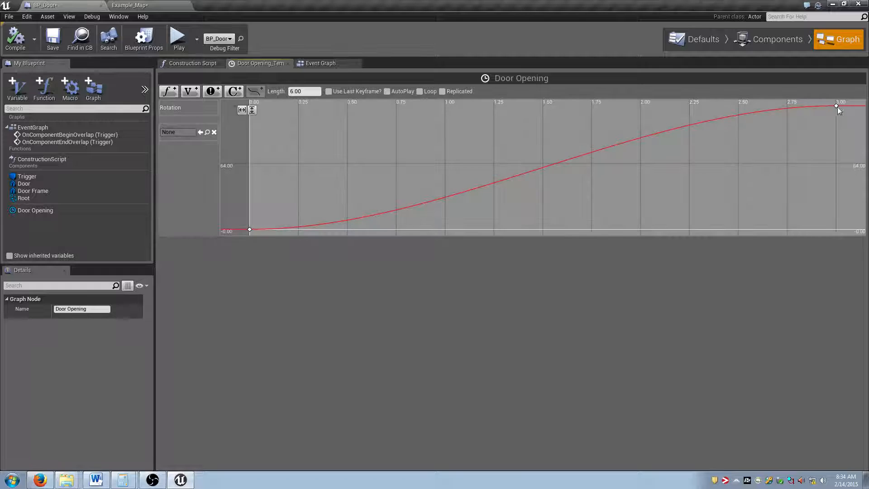
pyautogui.click(836, 106)
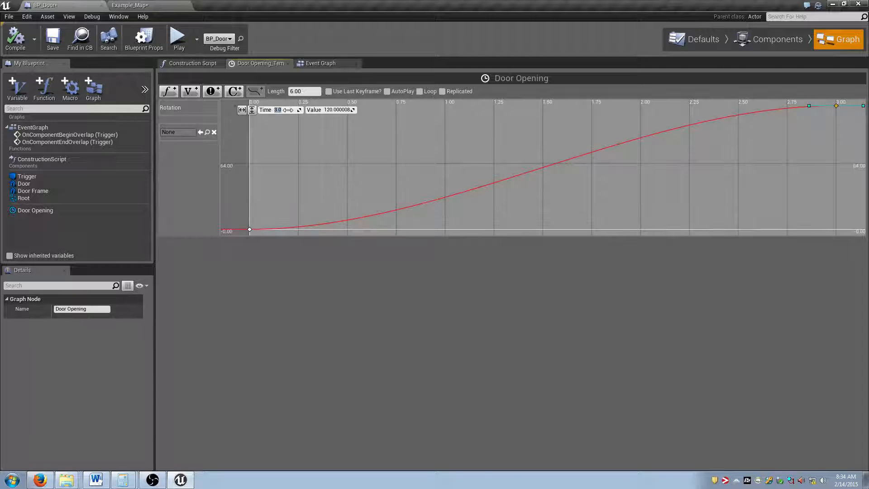
pyautogui.write('6')
pyautogui.press('Return')
pyautogui.click(317, 63)
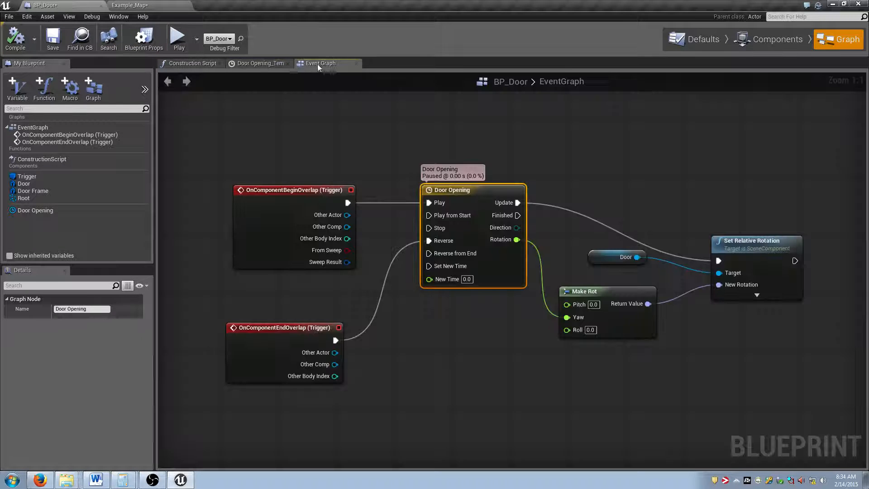
# Step: Run the game preview, walk the character in and out of the doorway while checking the timeline's playback in the event graph, and end the preview
pyautogui.click(178, 38)
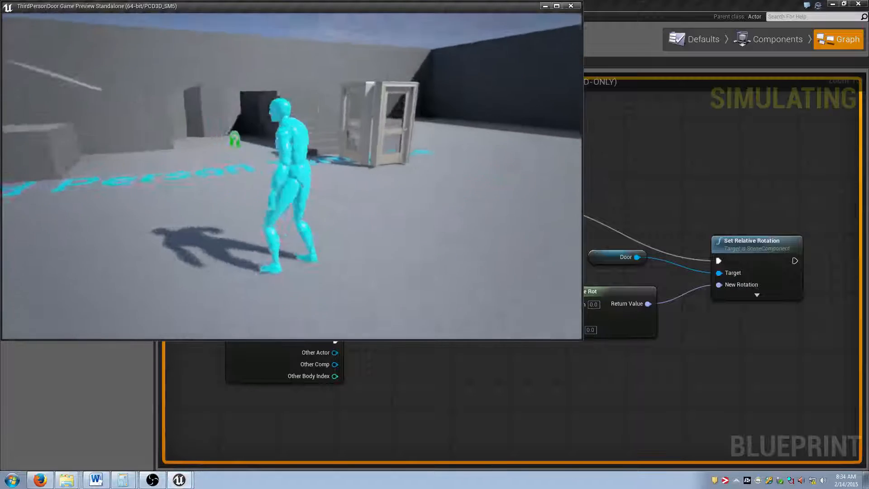
pyautogui.hotkey('alt', 'Tab')
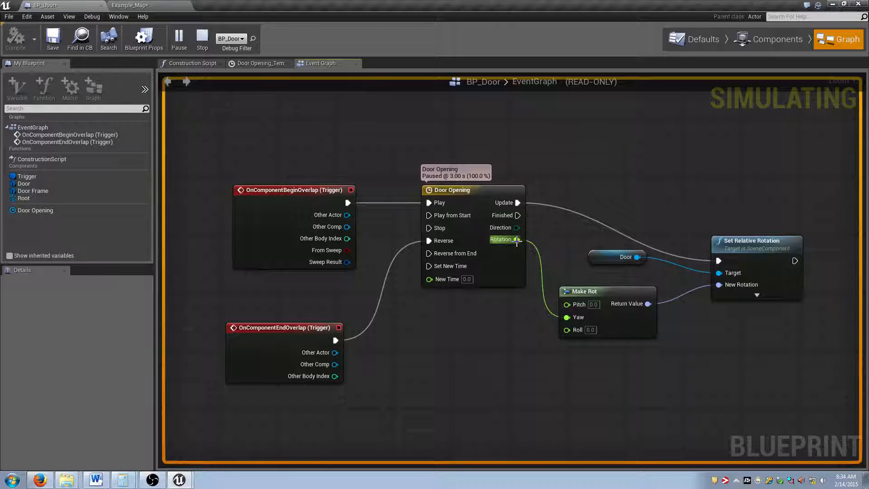
pyautogui.hotkey('alt', 'Tab')
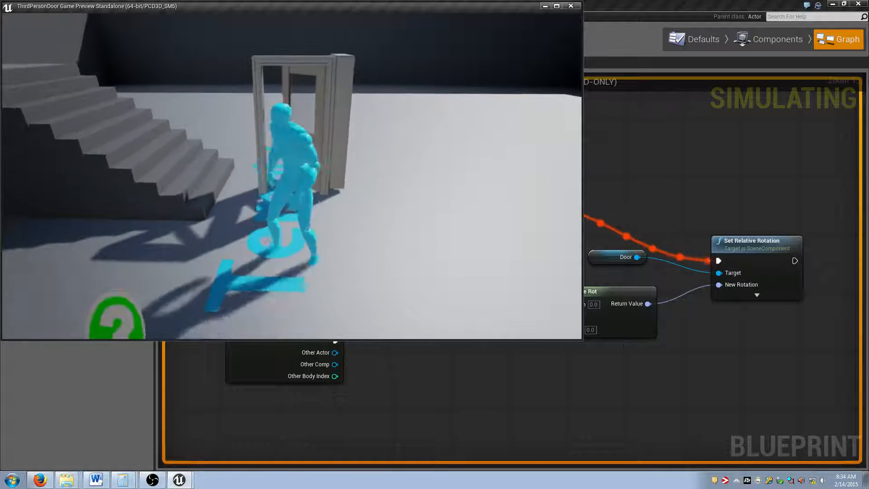
pyautogui.press('w')
pyautogui.press('s')
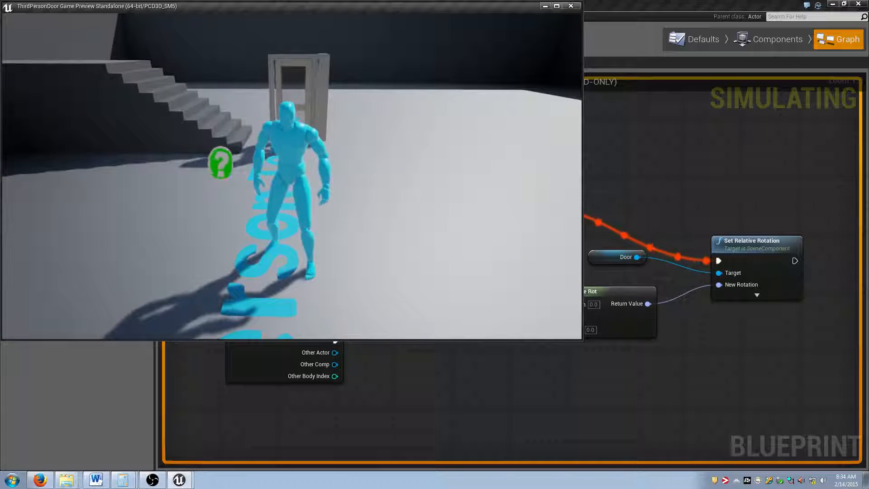
pyautogui.press('w')
pyautogui.hotkey('alt', 'Tab')
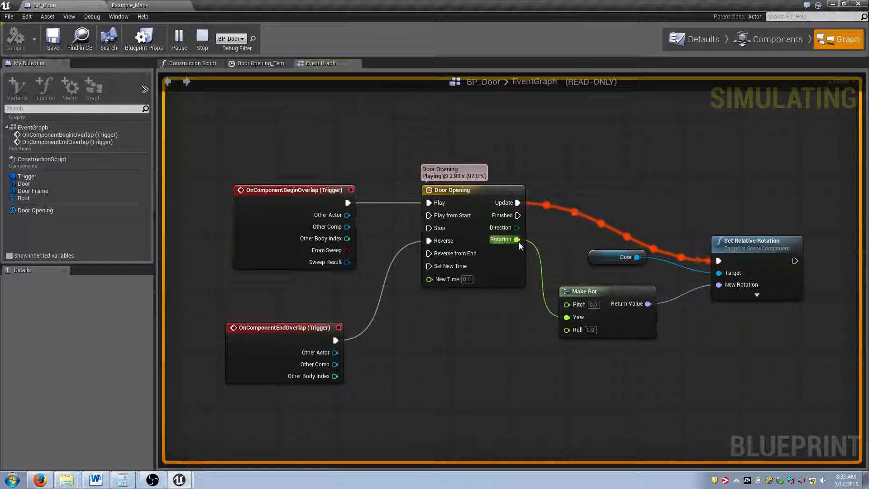
pyautogui.hotkey('alt', 'Tab')
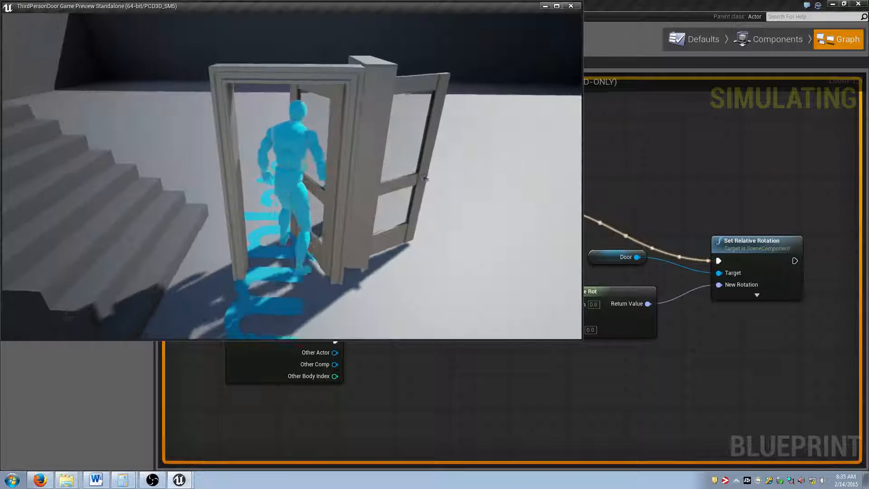
pyautogui.press('Escape')
# Step: Check the stretched Rotation curve in the Door Opening timeline, return to the event graph, and save BP_Door
pyautogui.doubleClick(463, 208)
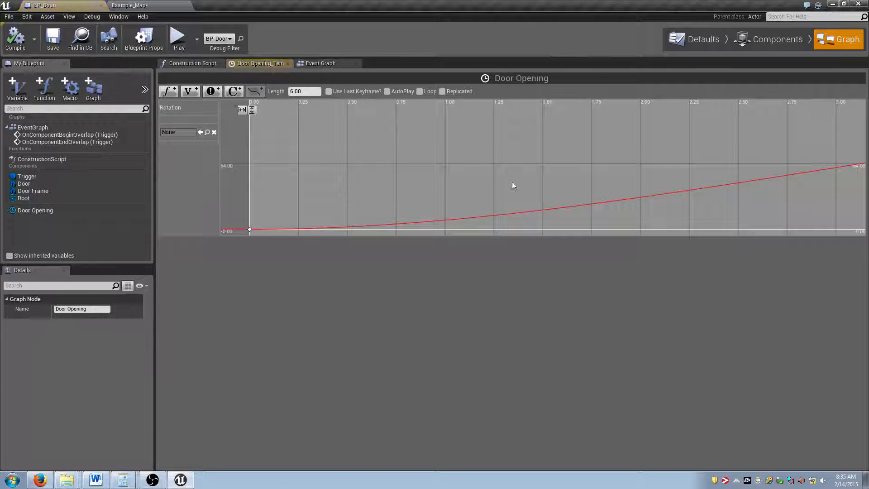
pyautogui.scroll(-5, 609, 164)
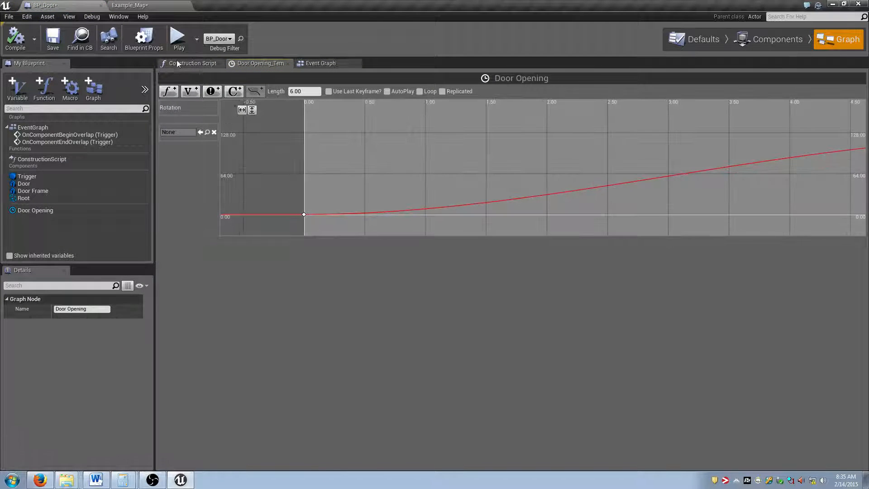
pyautogui.click(319, 64)
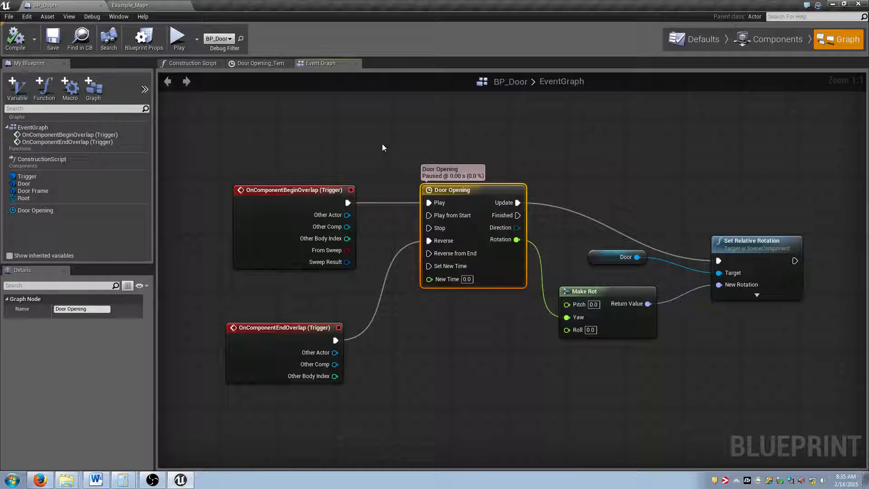
pyautogui.hotkey('ctrl', 's')
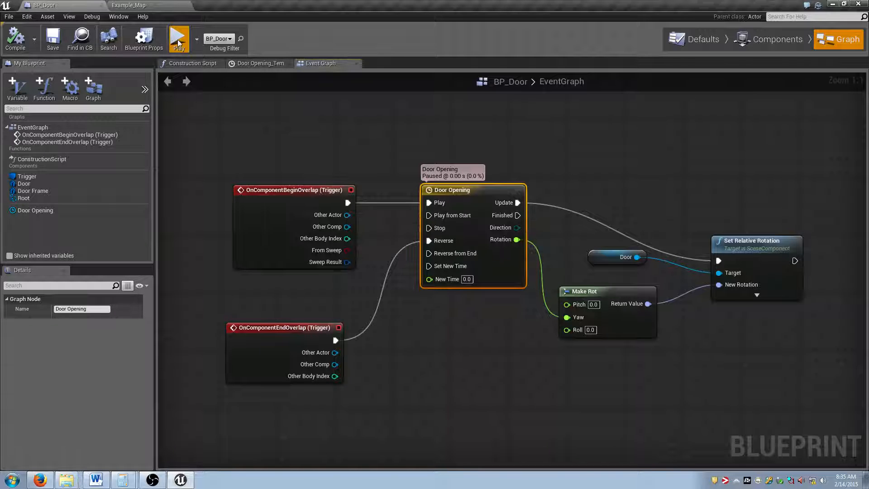
# Step: Run the game preview, walk the character through the doorway, and return to the event graph to watch the timeline play
pyautogui.click(178, 43)
pyautogui.press('w')
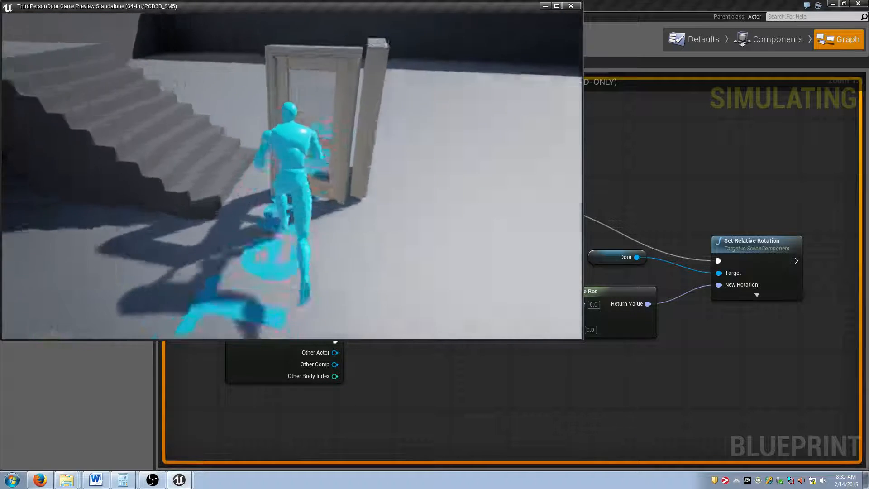
pyautogui.click(663, 284)
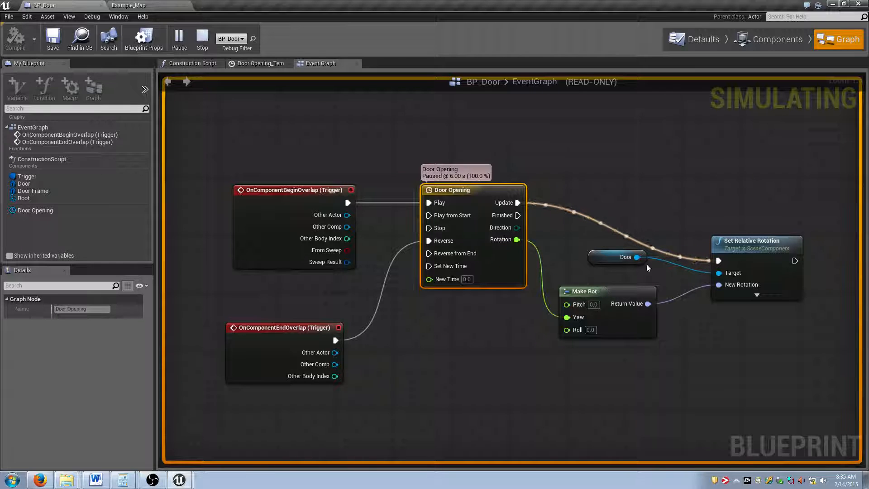
# Step: Add a breakpoint to the Door Opening timeline node while the preview is running
pyautogui.rightClick(590, 293)
pyautogui.click(576, 290)
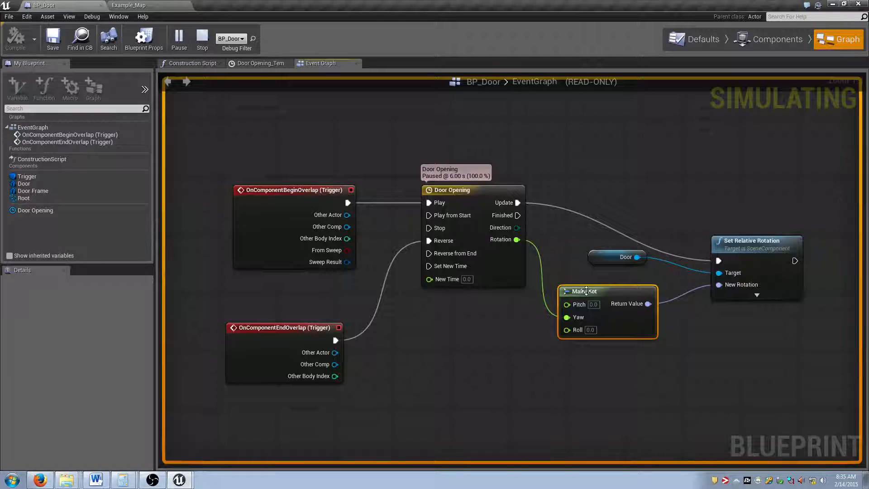
pyautogui.rightClick(587, 291)
pyautogui.click(474, 204)
pyautogui.rightClick(474, 204)
pyautogui.click(499, 233)
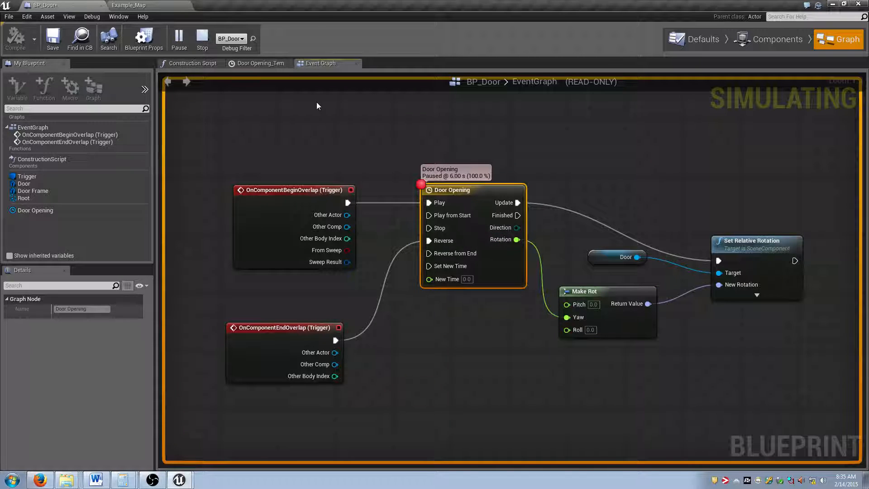
# Step: Trigger the breakpoint from the game preview, step the execution, stop the simulation, and close HeroTPP_AnimBlueprint
pyautogui.hotkey('alt', 'Tab')
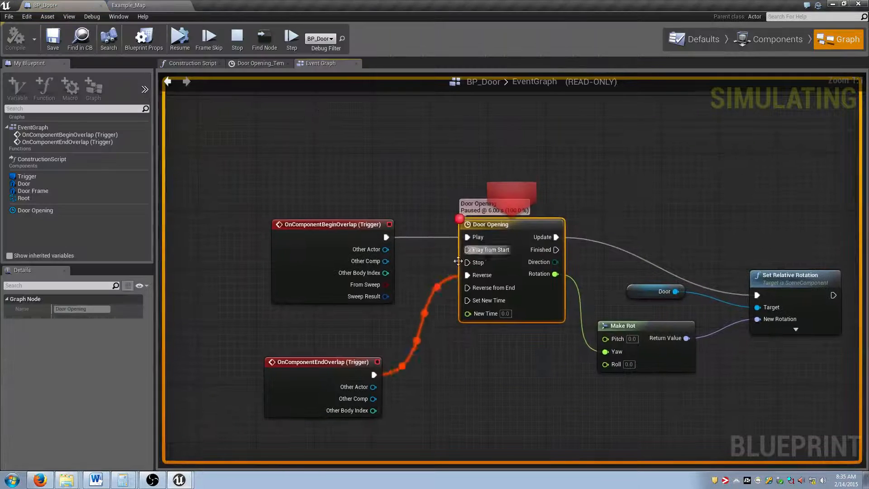
pyautogui.click(291, 46)
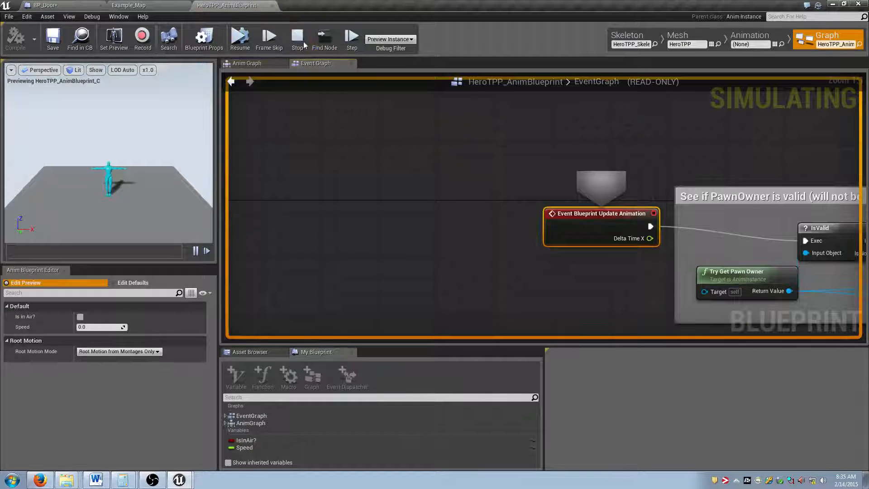
pyautogui.click(296, 43)
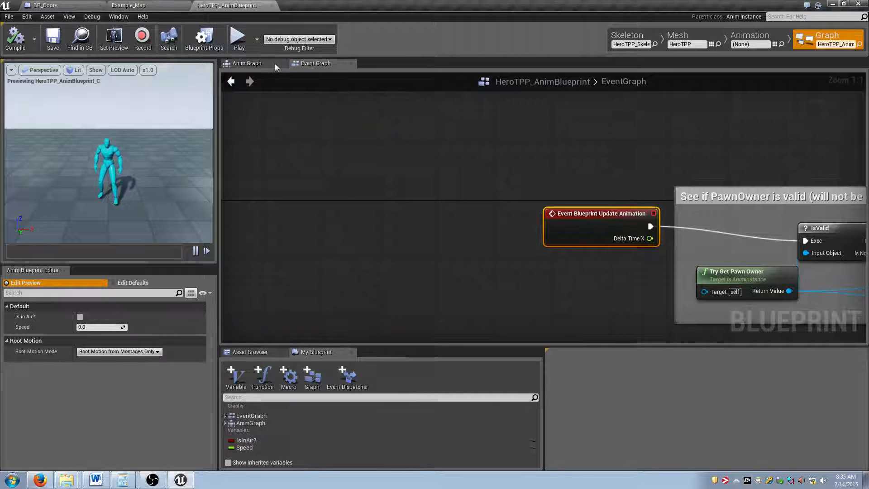
pyautogui.click(272, 6)
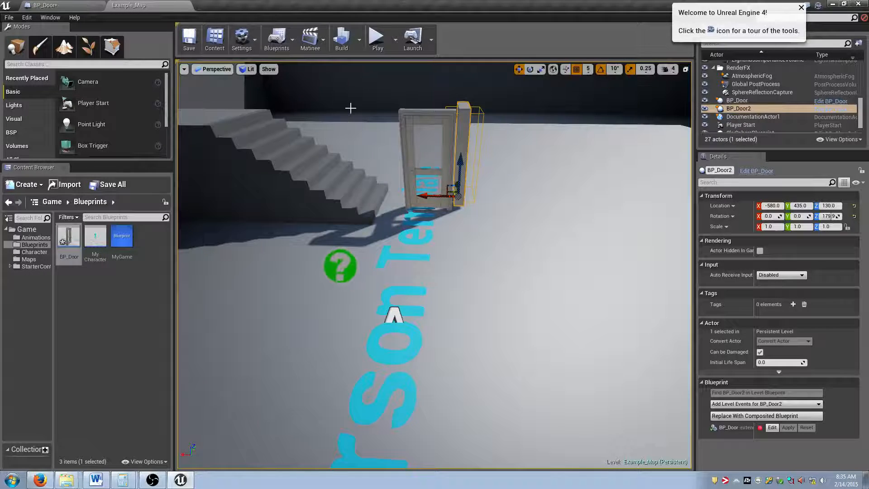
pyautogui.moveTo(416, 161)
pyautogui.mouseDown(button='right')
pyautogui.moveTo(416, 118)
pyautogui.moveTo(411, 162)
pyautogui.mouseUp(button='right')
pyautogui.press('w')
pyautogui.press('s')
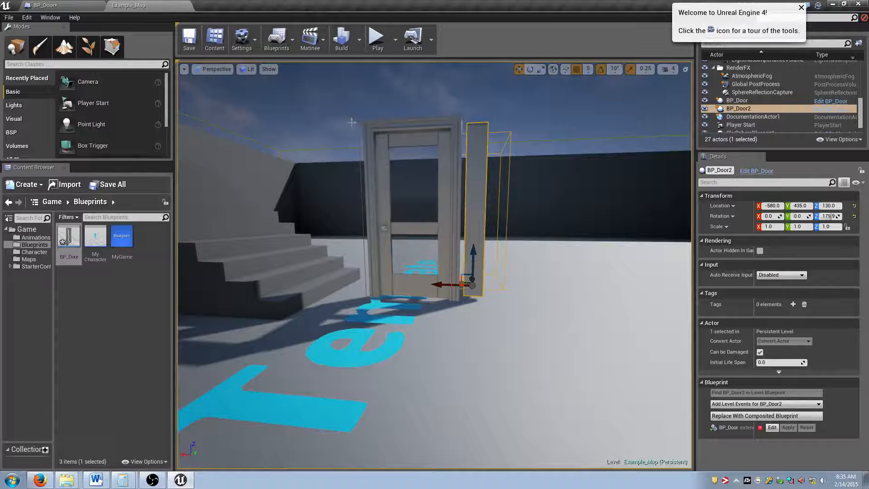
pyautogui.click(65, 4)
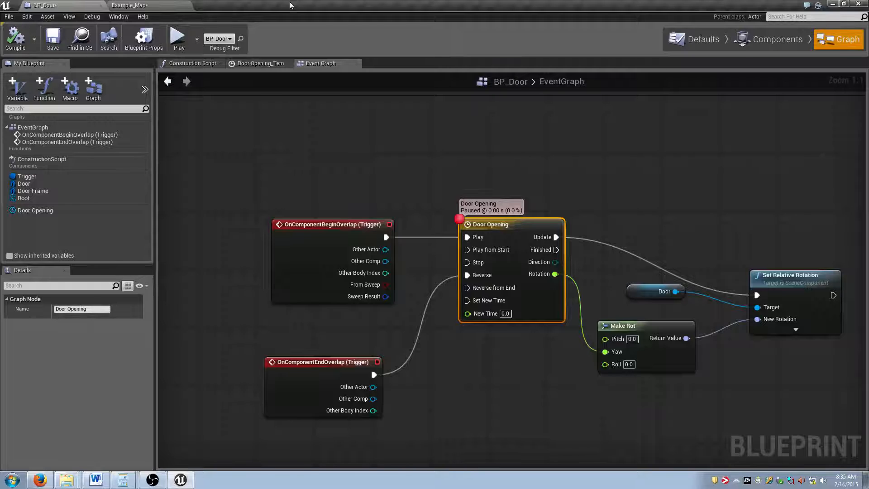
pyautogui.click(131, 5)
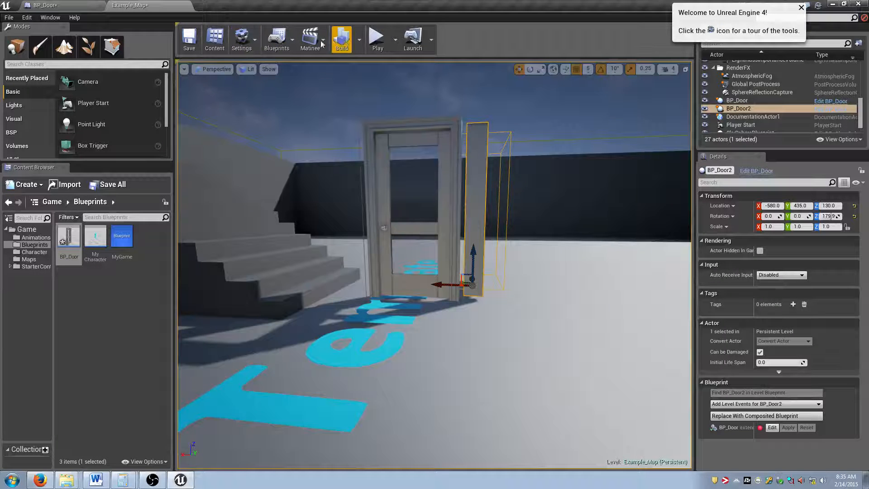
# Step: Create a new class Blueprint with Actor as parent, named BP_TrapDoor, in the Blueprints folder
pyautogui.click(276, 38)
pyautogui.click(318, 128)
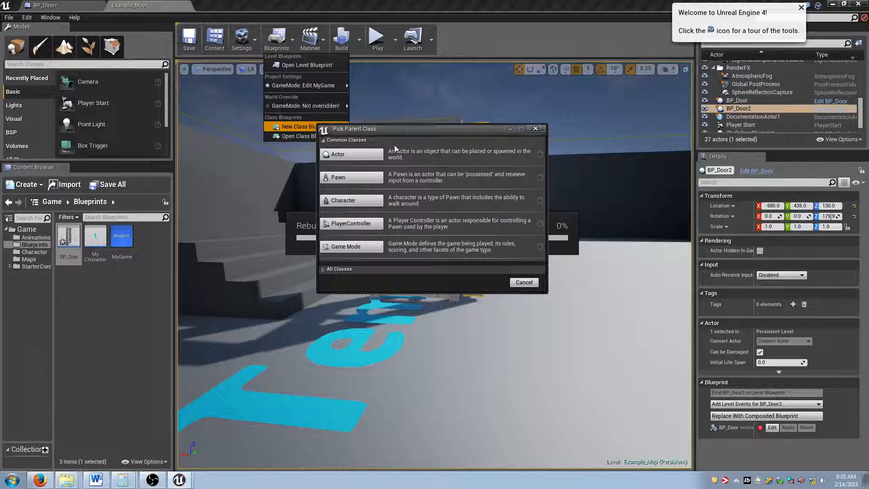
pyautogui.click(346, 157)
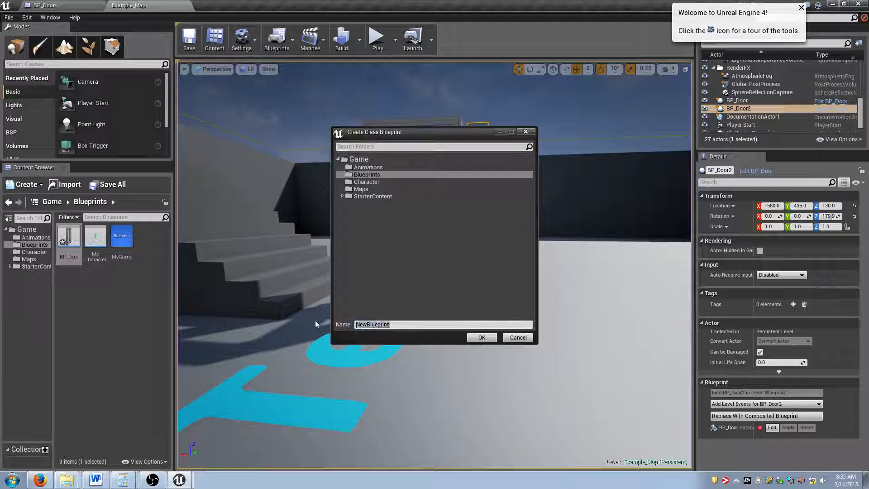
pyautogui.write('BP_TrapDoor')
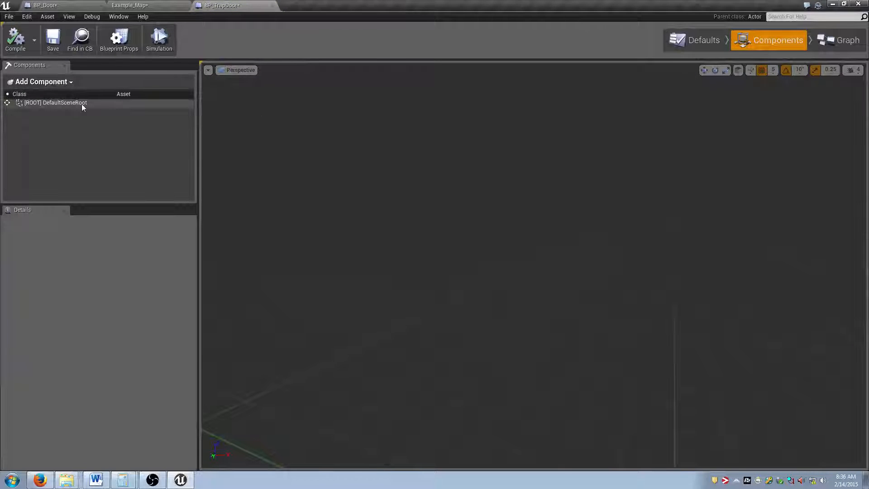
# Step: Add a Scene component as the root of BP_TrapDoor and name it Root
pyautogui.click(61, 80)
pyautogui.write('Scene')
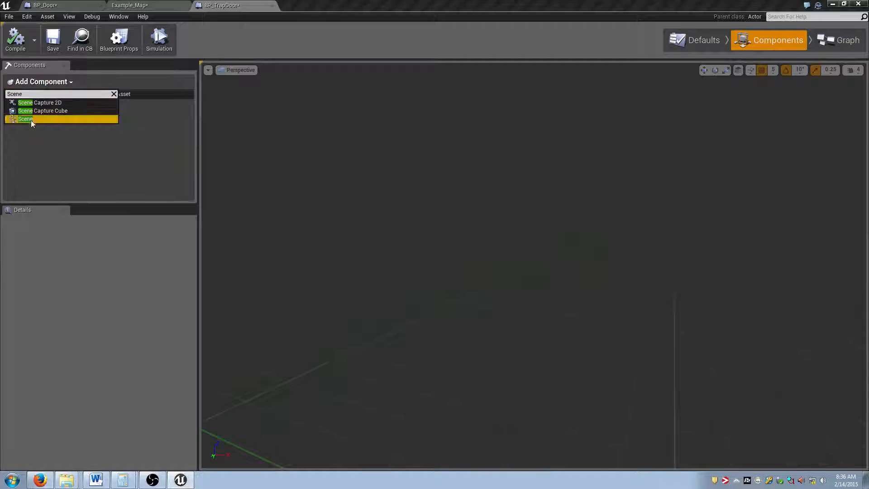
pyautogui.click(28, 120)
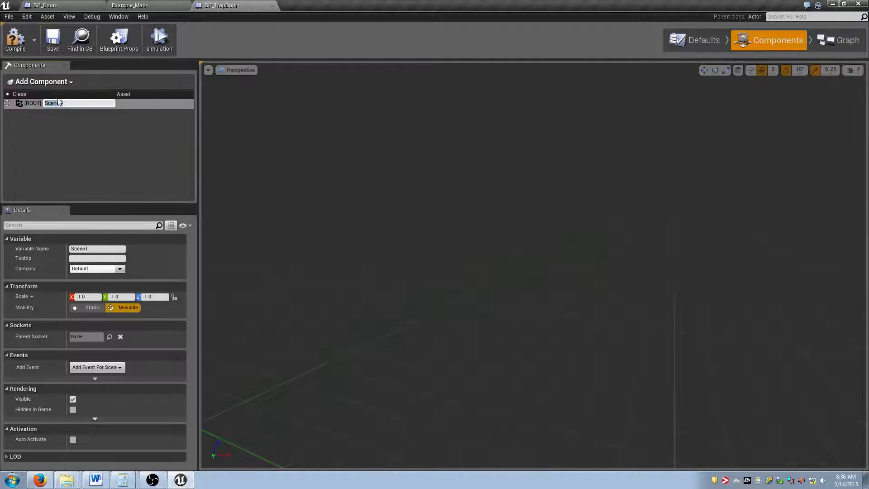
pyautogui.write('Root')
pyautogui.press('Return')
# Step: Add a Static Mesh component under Root and name it TrapDOor
pyautogui.click(41, 82)
pyautogui.write('SceneStat')
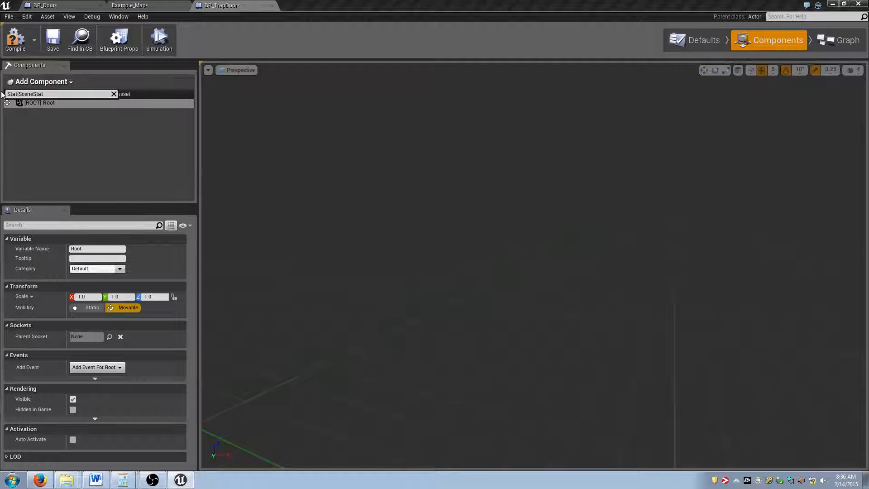
pyautogui.press('BackSpace')
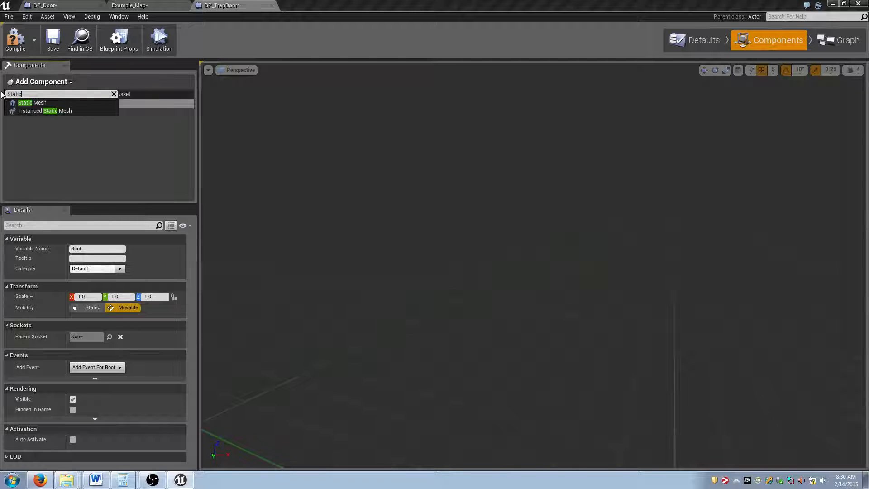
pyautogui.click(43, 102)
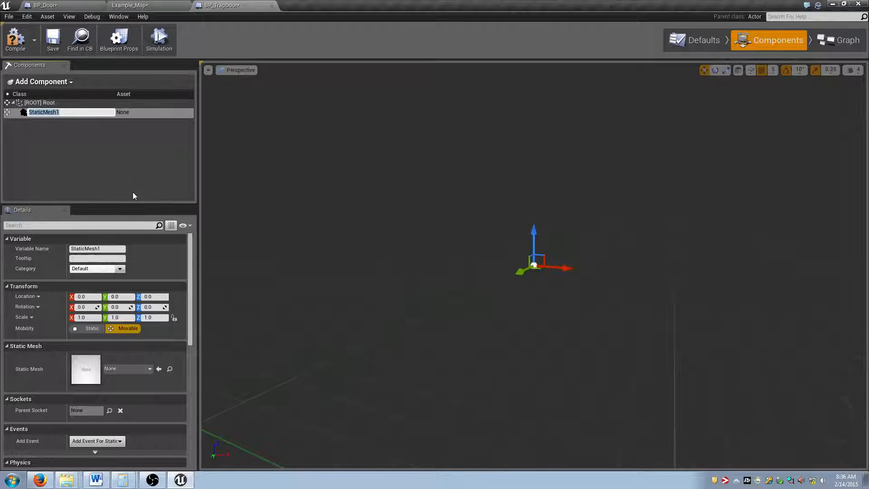
pyautogui.write('TrapDOor')
pyautogui.press('Return')
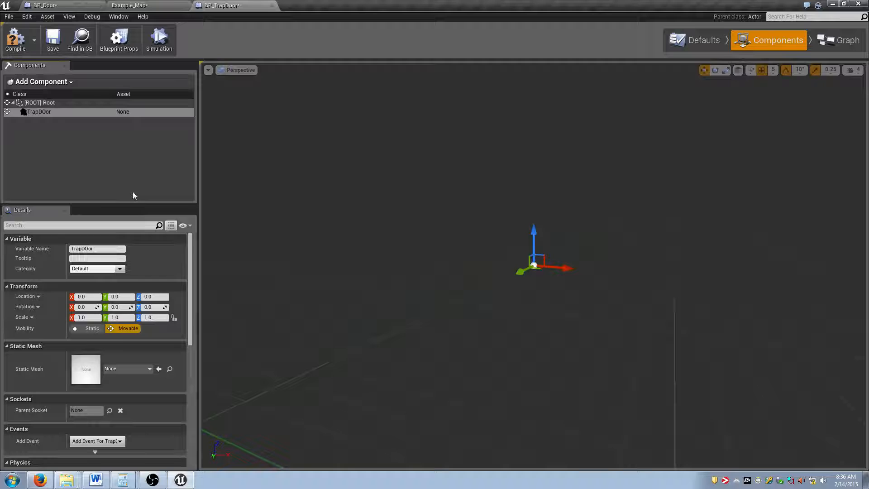
# Step: Assign the Shape_Cube mesh to TrapDOor and flatten it to a Z scale of about 0.13
pyautogui.click(128, 368)
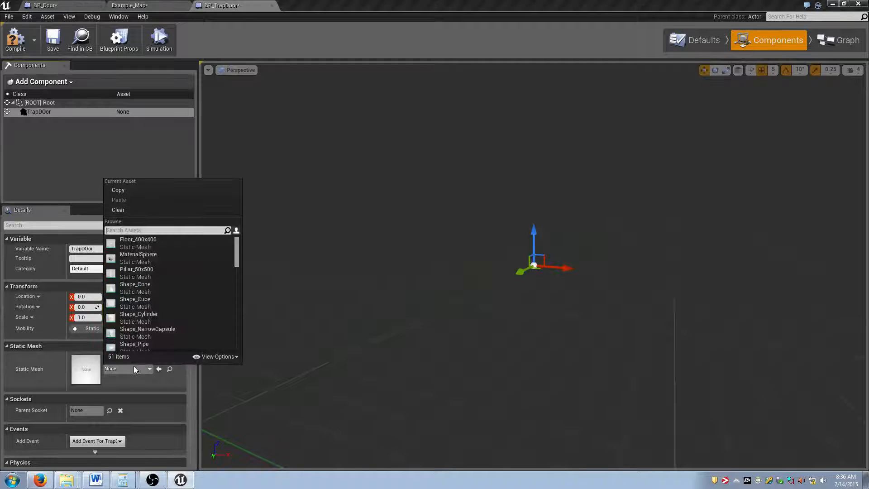
pyautogui.click(149, 304)
pyautogui.press('s')
pyautogui.moveTo(423, 243)
pyautogui.mouseDown(button='right')
pyautogui.moveTo(353, 227)
pyautogui.moveTo(417, 242)
pyautogui.mouseUp(button='right')
pyautogui.press('w')
pyautogui.press('r')
pyautogui.moveTo(379, 309); pyautogui.dragTo(404, 285)
pyautogui.press('w')
pyautogui.moveTo(404, 284); pyautogui.dragTo(421, 279, button='right')
pyautogui.press('f')
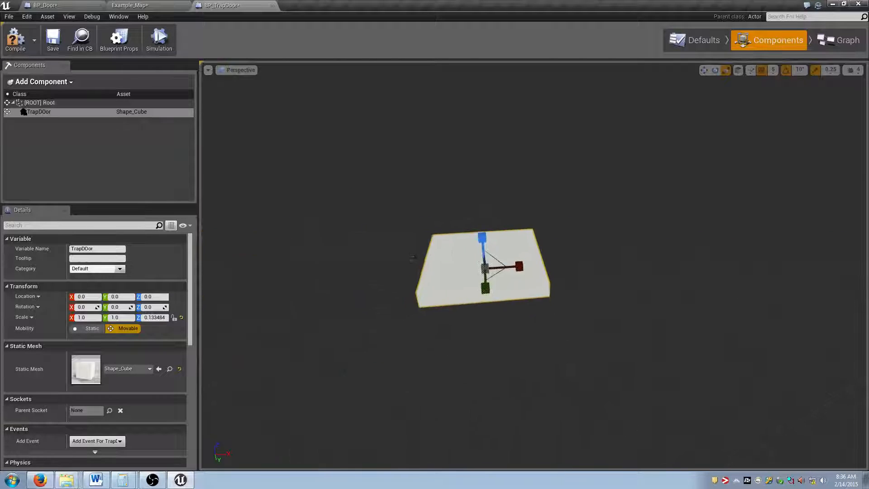
# Step: Add a Box collision component to the trap door blueprint
pyautogui.click(43, 82)
pyautogui.write('Static')
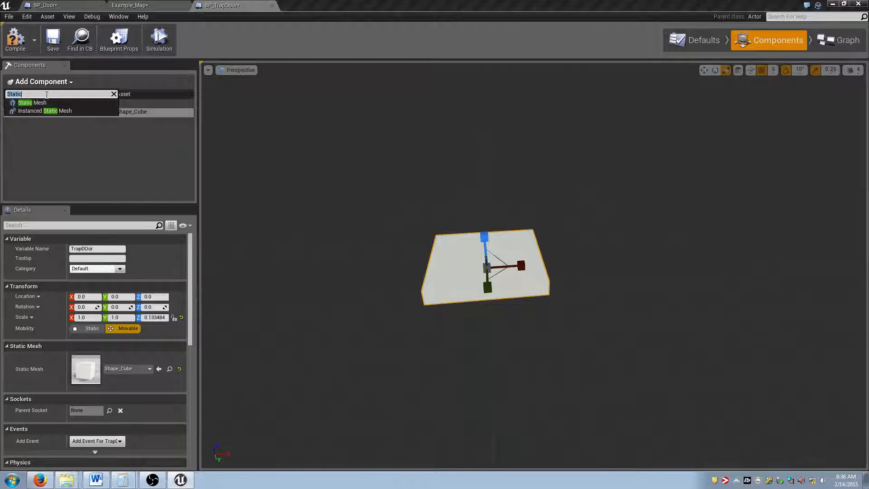
pyautogui.write('box')
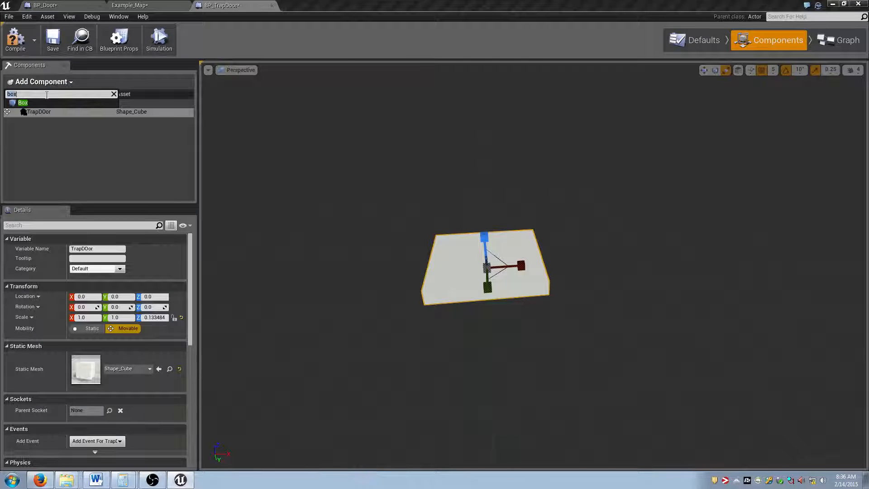
pyautogui.click(23, 104)
# Step: Scale the Box component to about 1.46 in X and 1.56 in Y and Z to match the slab's footprint
pyautogui.press('a')
pyautogui.moveTo(431, 182); pyautogui.dragTo(561, 185, button='right')
pyautogui.moveTo(484, 215); pyautogui.dragTo(520, 222, button='right')
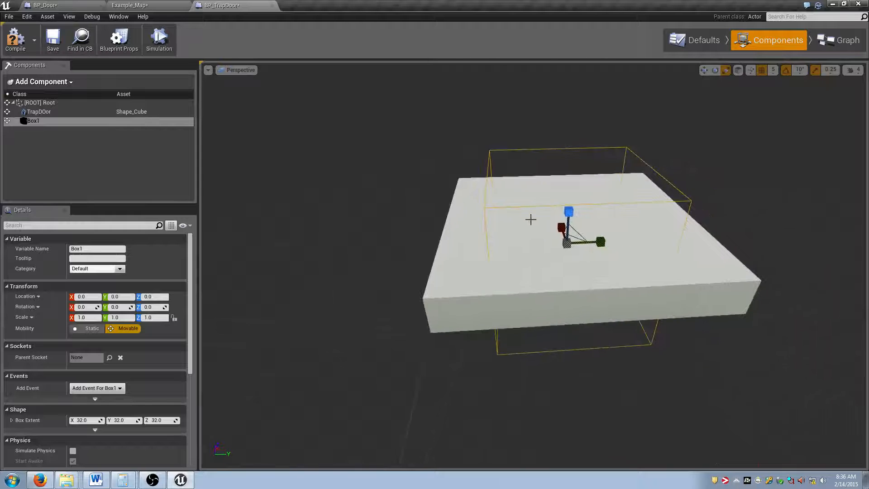
pyautogui.moveTo(593, 240); pyautogui.dragTo(604, 233)
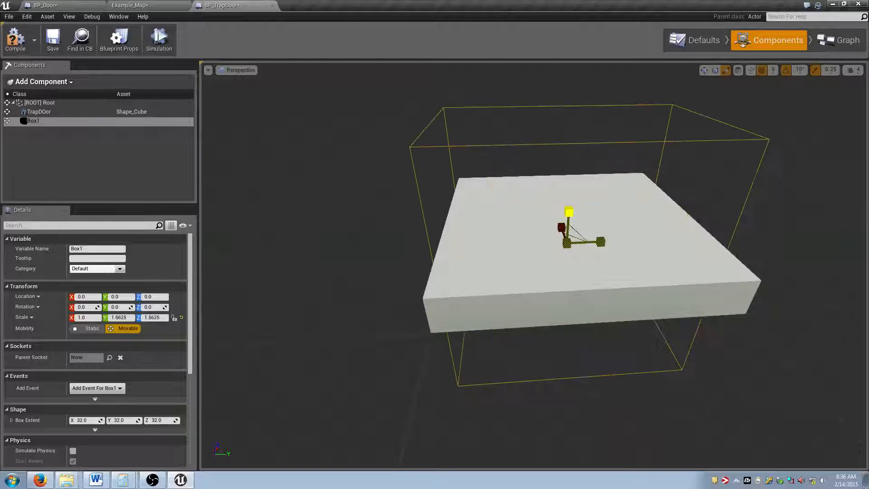
pyautogui.press('a')
pyautogui.moveTo(573, 236); pyautogui.dragTo(715, 220, button='right')
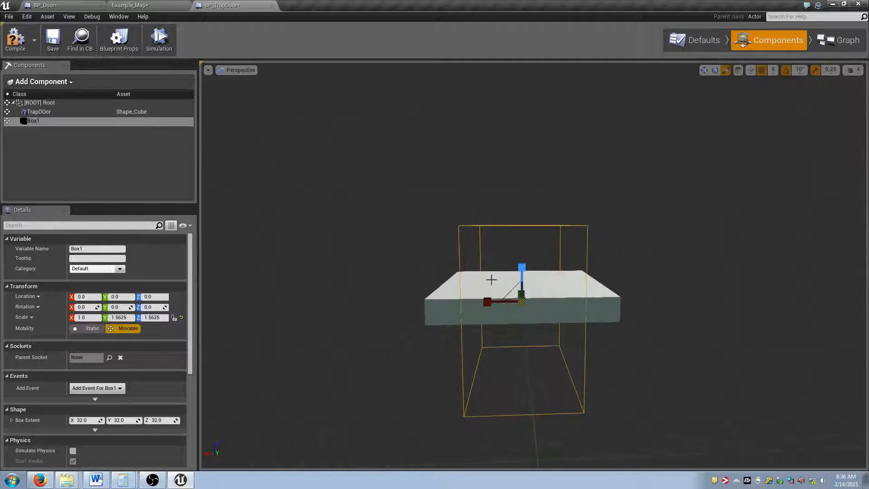
pyautogui.moveTo(499, 300)
pyautogui.mouseDown()
pyautogui.moveTo(457, 304)
pyautogui.moveTo(498, 298)
pyautogui.mouseUp()
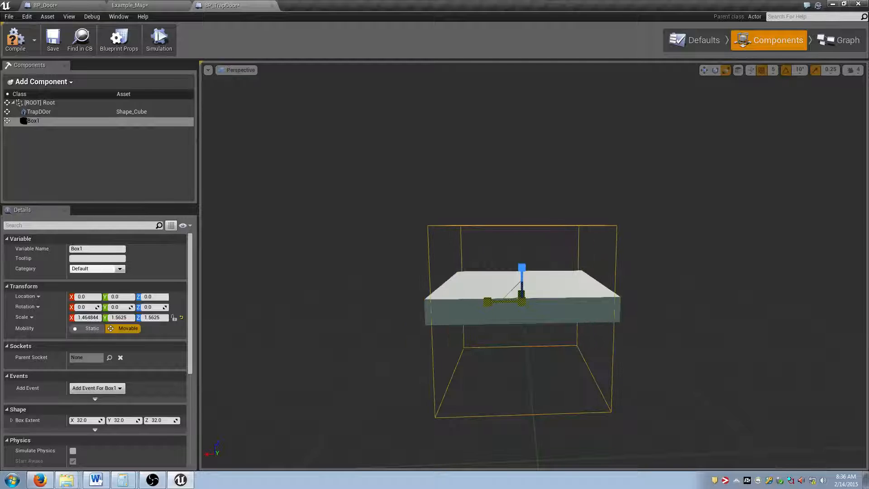
# Step: Raise the Box component above the slab to a Z location of 55 and compile the blueprint
pyautogui.press('w')
pyautogui.moveTo(522, 269); pyautogui.dragTo(527, 180)
pyautogui.moveTo(542, 188); pyautogui.dragTo(480, 184, button='right')
pyautogui.click(14, 40)
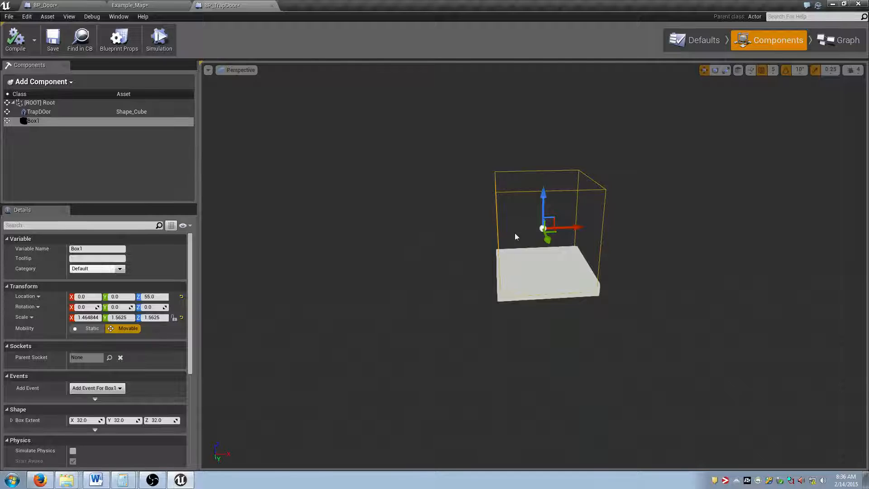
# Step: Add a second Static Mesh component and assign it the Shape_Cube mesh
pyautogui.click(43, 82)
pyautogui.write('box')
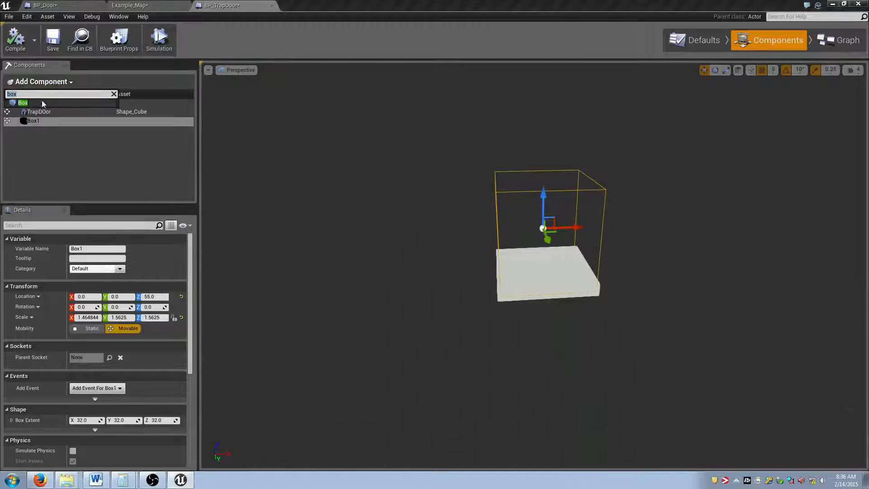
pyautogui.click(3, 93)
pyautogui.write('Staticb')
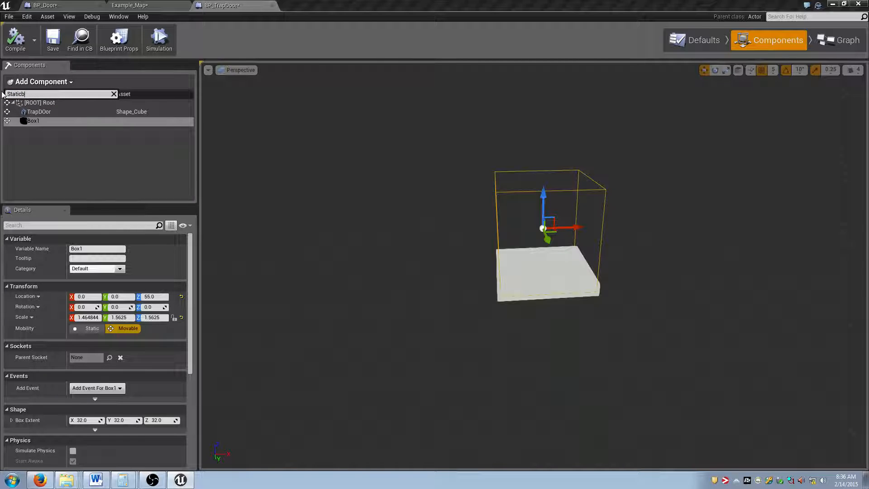
pyautogui.press('BackSpace')
pyautogui.press('Return')
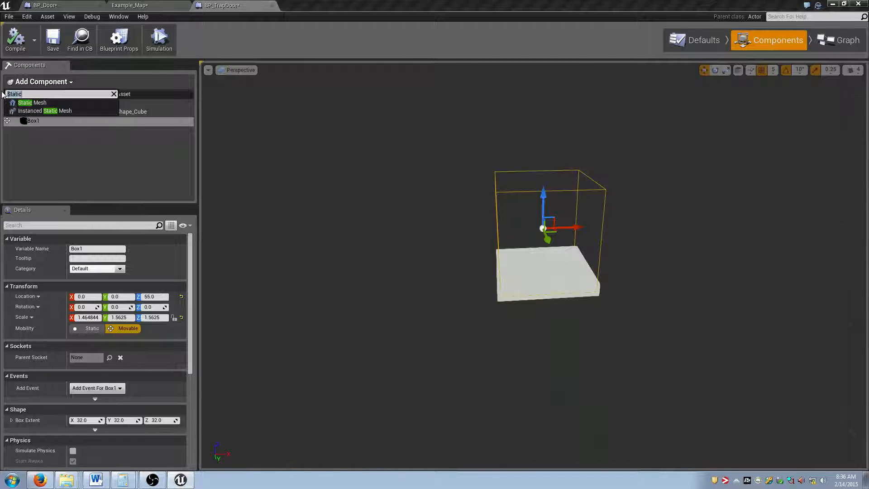
pyautogui.click(38, 103)
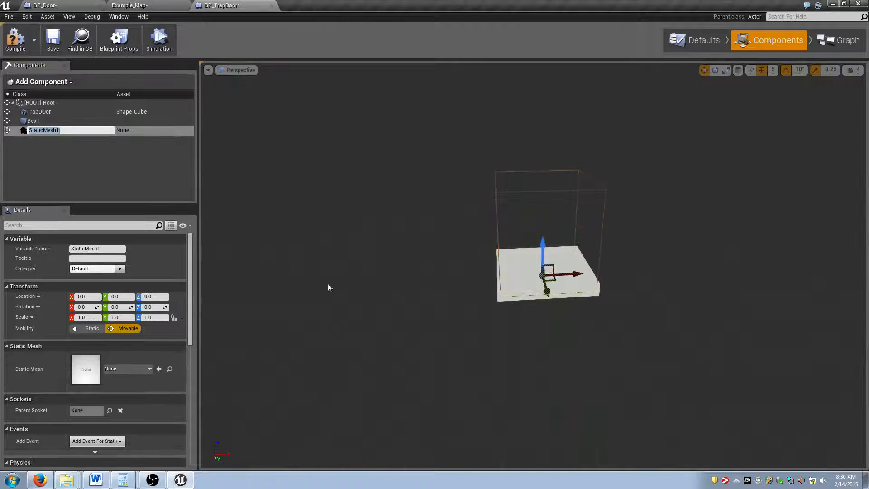
pyautogui.click(124, 368)
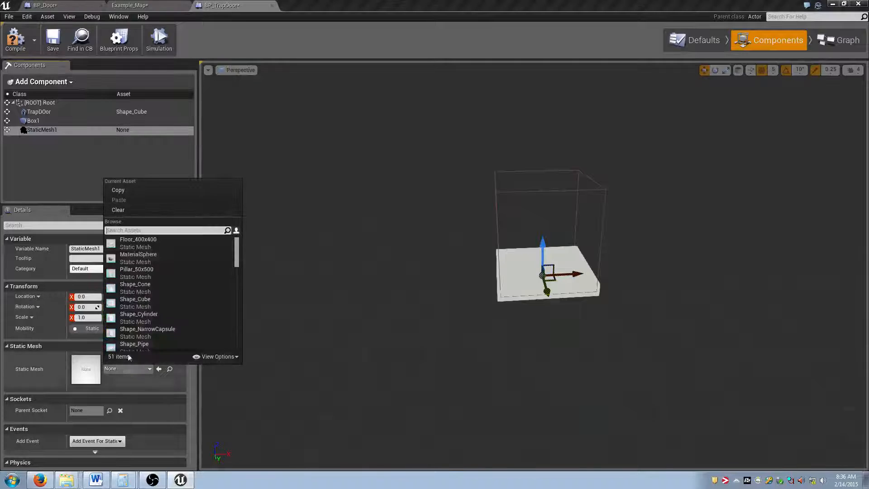
pyautogui.click(155, 302)
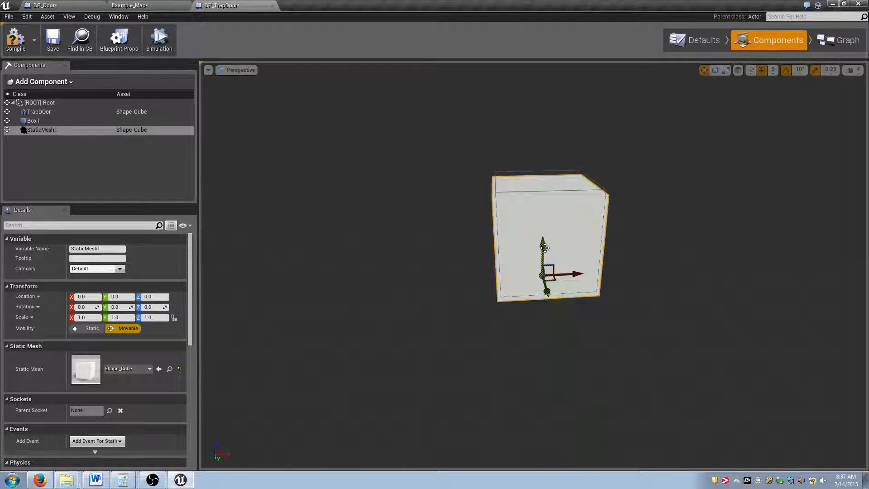
# Step: Scale the second cube mesh along its Z axis
pyautogui.moveTo(554, 240); pyautogui.dragTo(567, 233, button='right')
pyautogui.press('w')
pyautogui.press('r')
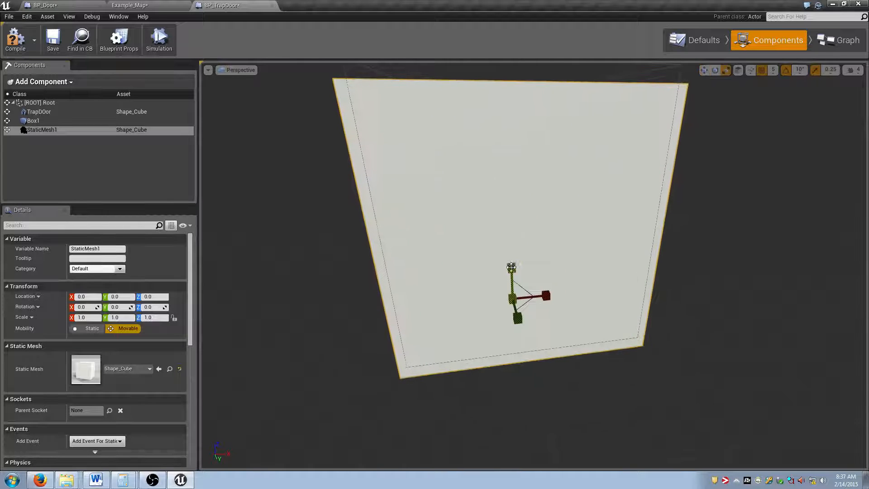
# Step: Flatten StaticMesh1 to about 0.15 on Z, narrow it to about 0.42 on X, and move it to X -30
pyautogui.moveTo(512, 268); pyautogui.dragTo(512, 302)
pyautogui.press('w')
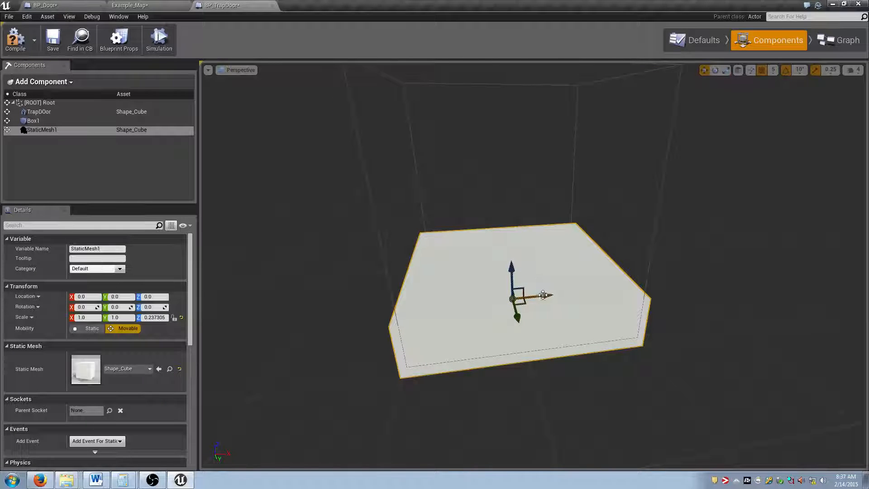
pyautogui.press('r')
pyautogui.moveTo(512, 270); pyautogui.dragTo(512, 277)
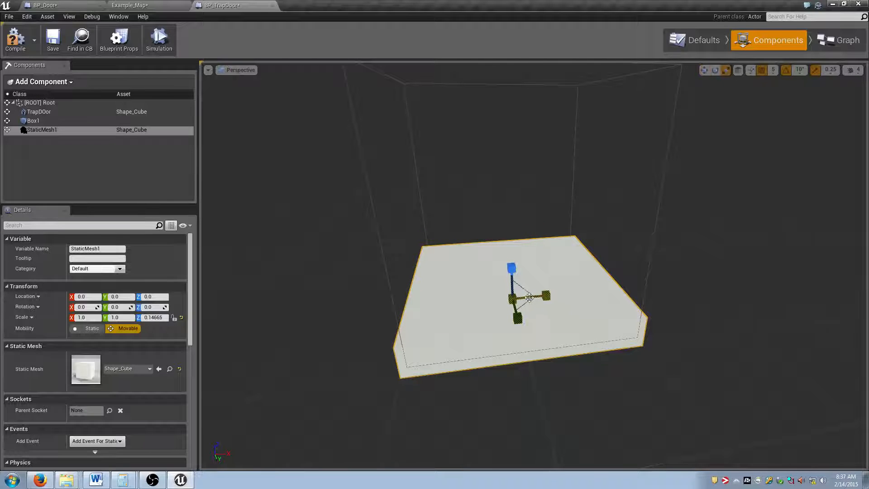
pyautogui.moveTo(545, 296); pyautogui.dragTo(483, 299)
pyautogui.press('w')
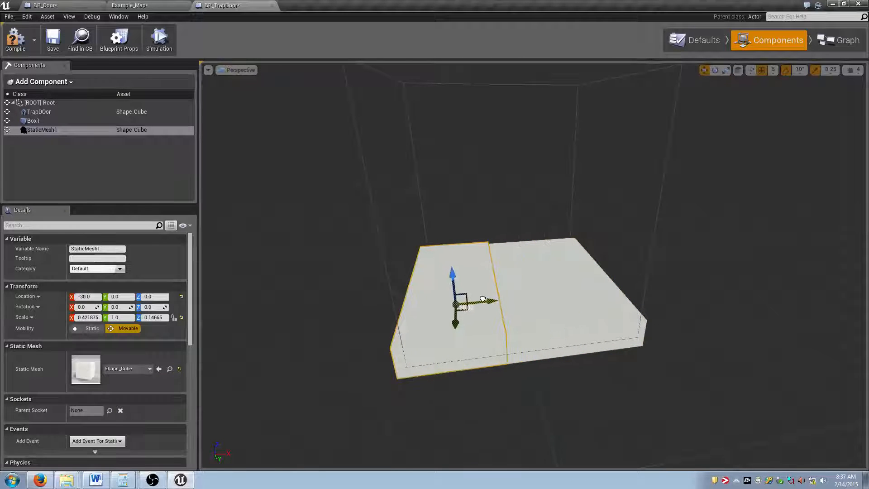
# Step: Narrow the TrapDOor mesh to about 0.42 on X and move it to X 25, opposite StaticMesh1
pyautogui.click(534, 293)
pyautogui.press('r')
pyautogui.moveTo(546, 295); pyautogui.dragTo(581, 296)
pyautogui.press('w')
pyautogui.press('r')
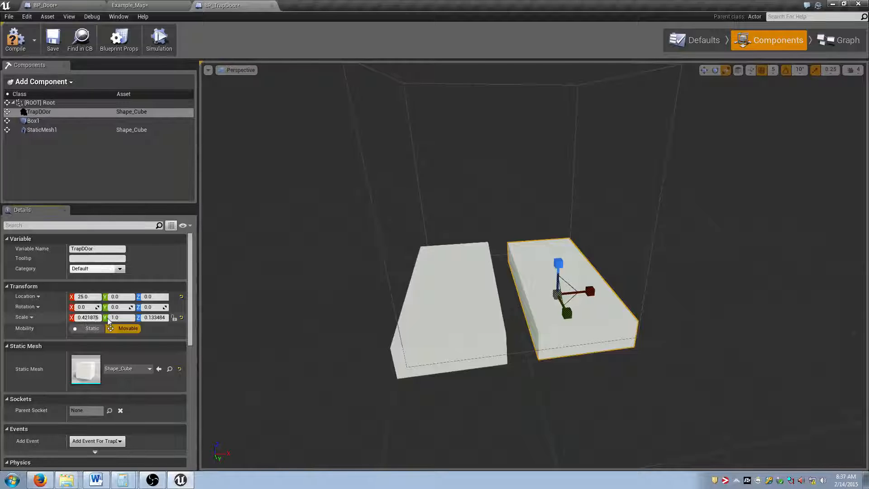
# Step: Set the TrapDOor mesh's X scale to 0.5 and its Z scale to 0.1
pyautogui.click(96, 317)
pyautogui.write('.5')
pyautogui.press('Tab')
pyautogui.press('Tab')
pyautogui.write('.1')
pyautogui.press('Return')
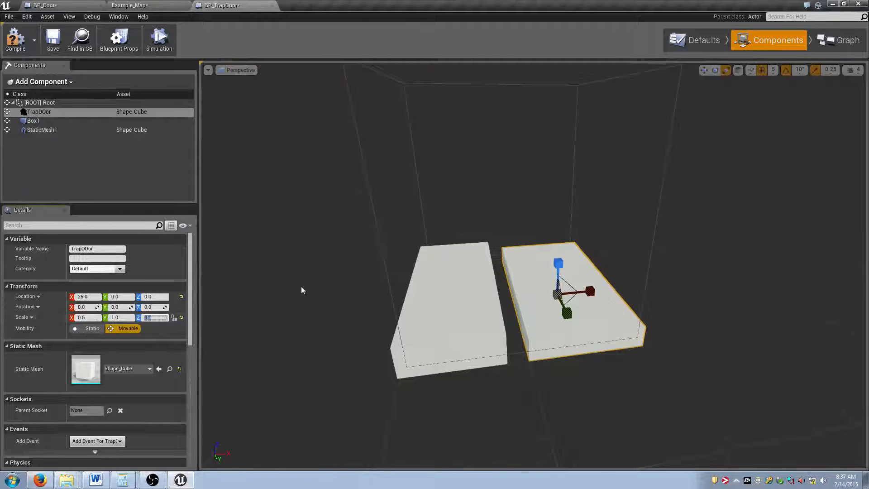
# Step: Set StaticMesh1's X scale to 0.5 and its Z scale to 0.1
pyautogui.click(479, 319)
pyautogui.click(86, 317)
pyautogui.write('.')
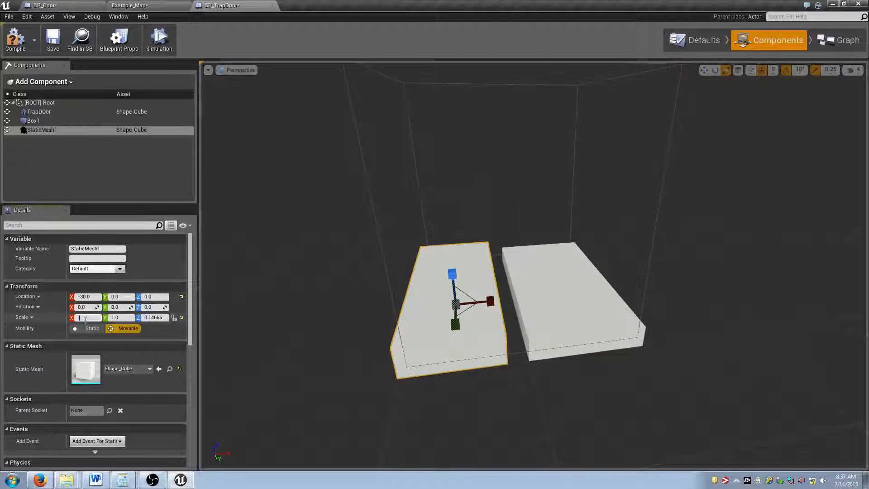
pyautogui.write('5')
pyautogui.press('Tab')
pyautogui.press('Tab')
pyautogui.write('.1')
pyautogui.press('Return')
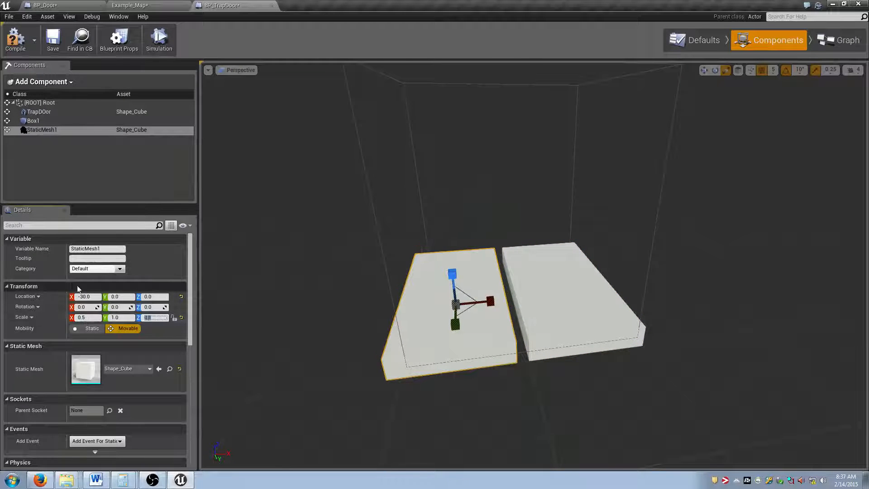
# Step: Set StaticMesh1's X location to -25, mirroring the TrapDOor mesh's X offset
pyautogui.click(606, 296)
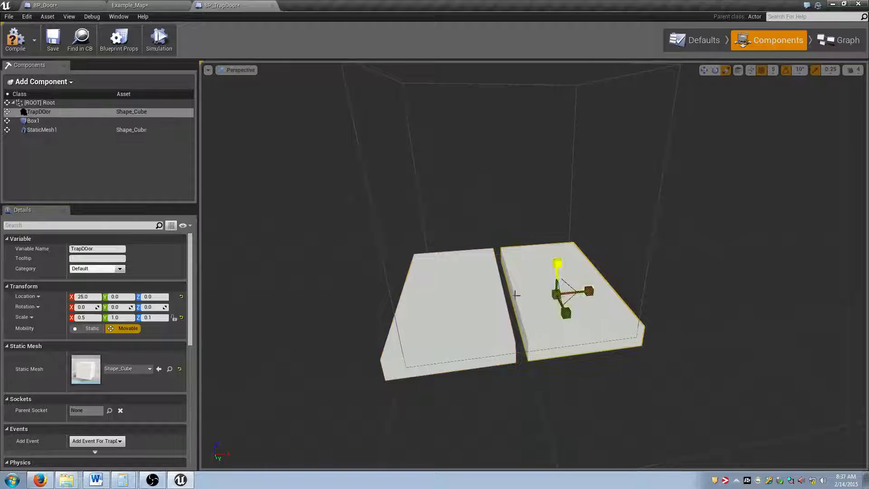
pyautogui.click(100, 297)
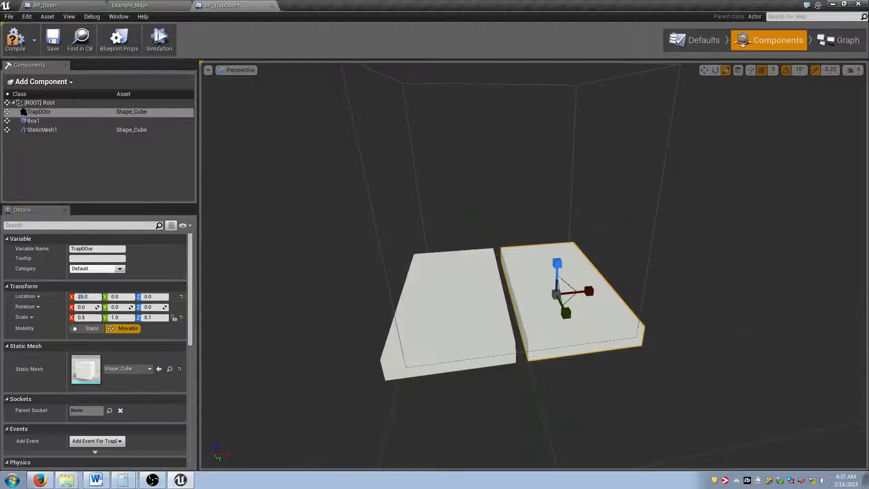
pyautogui.click(42, 129)
pyautogui.click(92, 297)
pyautogui.write('-')
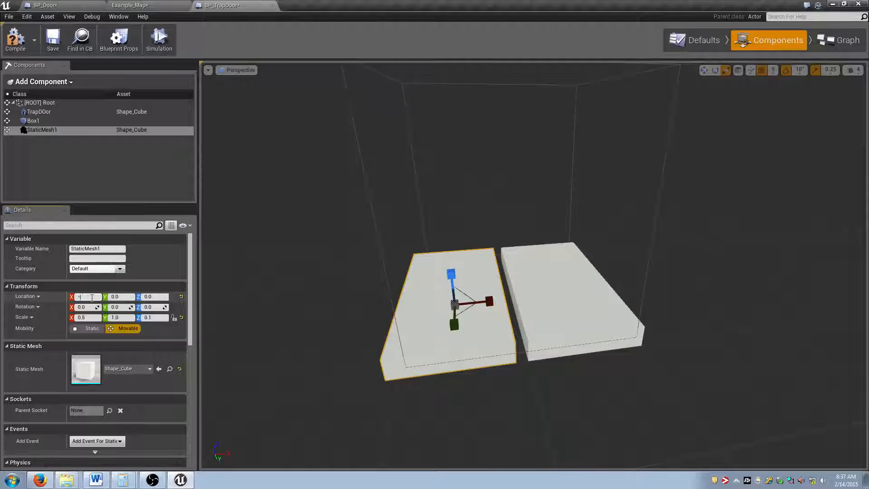
pyautogui.write('25')
pyautogui.press('Return')
# Step: Examine from several angles how the two trapdoor halves meet, selecting each half in turn
pyautogui.click(584, 296)
pyautogui.scroll(3, 584, 297)
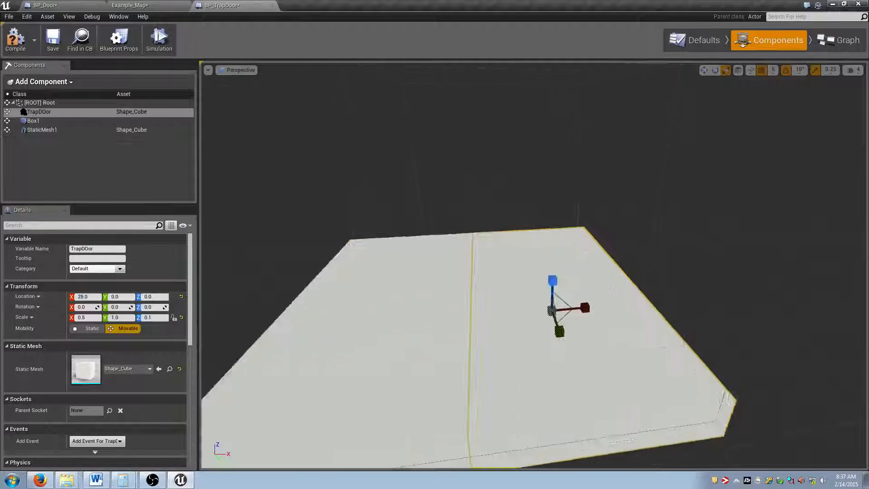
pyautogui.moveTo(515, 349)
pyautogui.mouseDown(button='right')
pyautogui.moveTo(485, 348)
pyautogui.moveTo(480, 357)
pyautogui.moveTo(515, 349)
pyautogui.mouseUp(button='right')
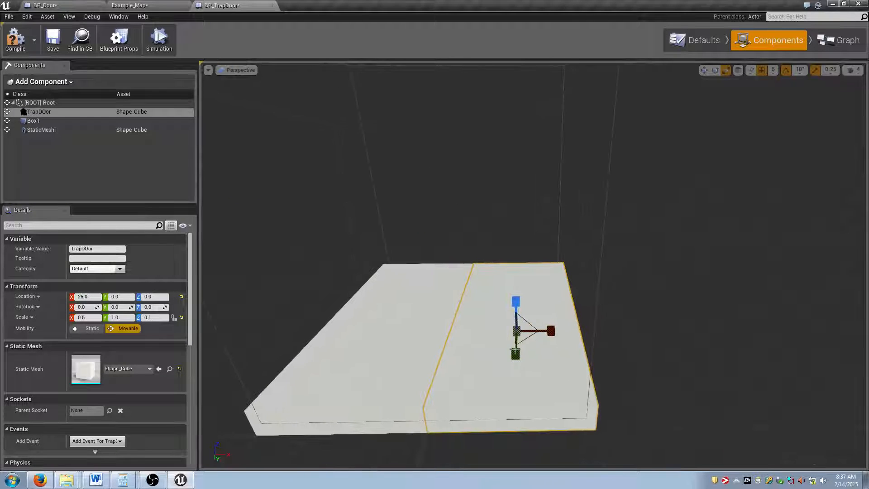
pyautogui.click(402, 369)
pyautogui.moveTo(400, 369)
pyautogui.mouseDown(button='right')
pyautogui.moveTo(418, 365)
pyautogui.moveTo(362, 369)
pyautogui.moveTo(401, 369)
pyautogui.mouseUp(button='right')
pyautogui.click(534, 355)
pyautogui.click(454, 373)
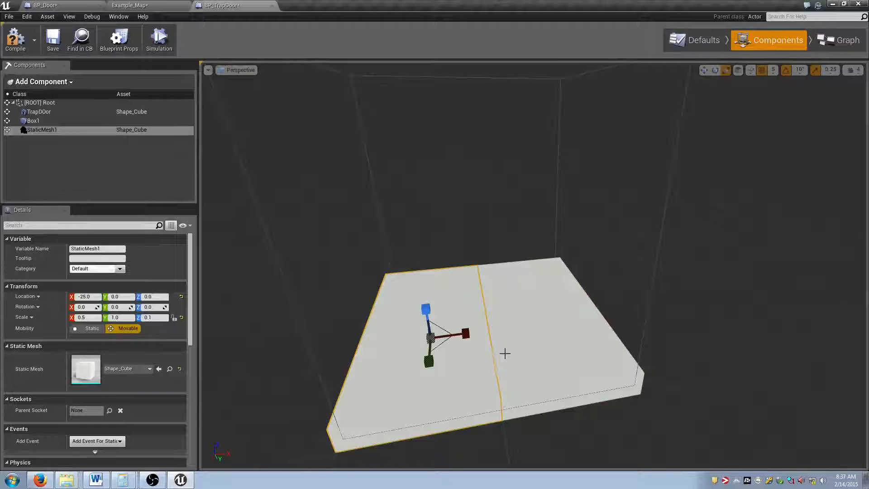
pyautogui.scroll(-5, 167, 358)
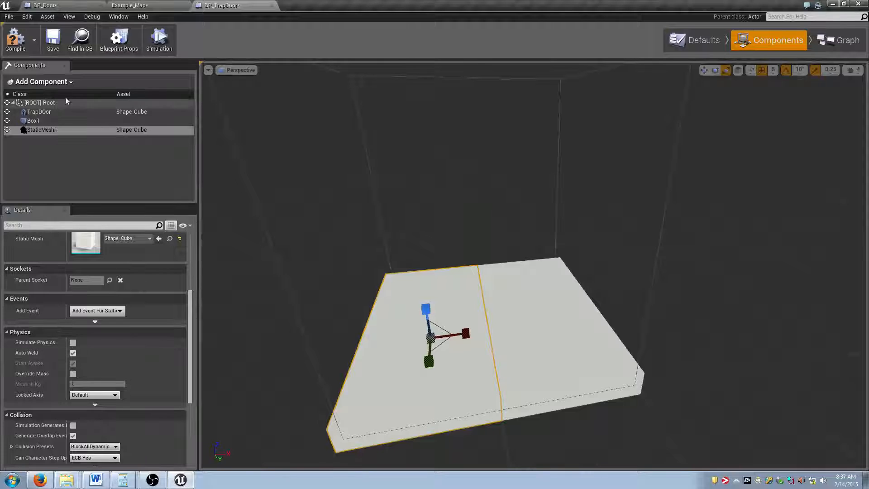
# Step: Save all modified assets and compile the BP_TrapDoor blueprint
pyautogui.hotkey('ctrl', 'shift', 's')
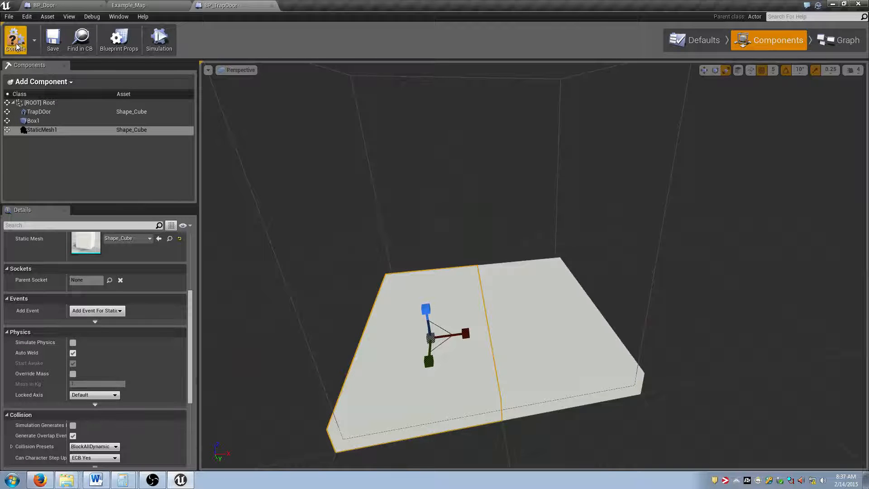
pyautogui.click(27, 51)
# Step: Rename the StaticMesh1 component to TrapDoor2 and save the BP_TrapDoor blueprint
pyautogui.click(46, 129)
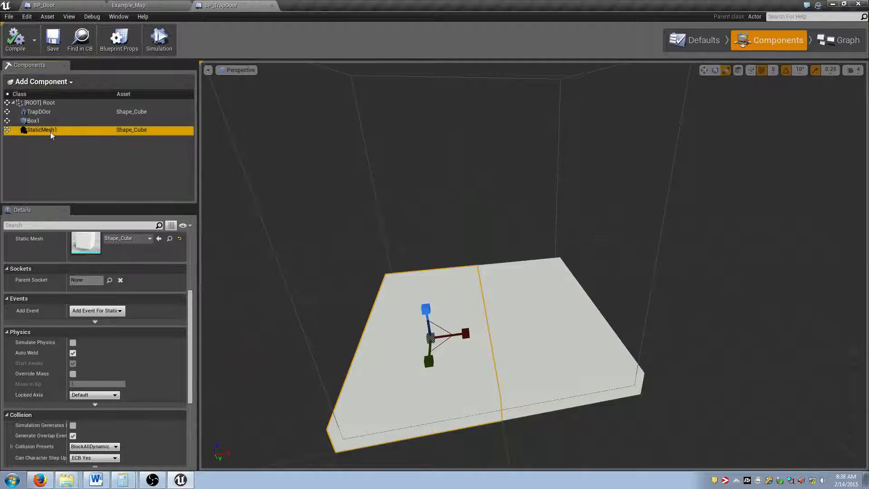
pyautogui.press('F2')
pyautogui.write('Trap')
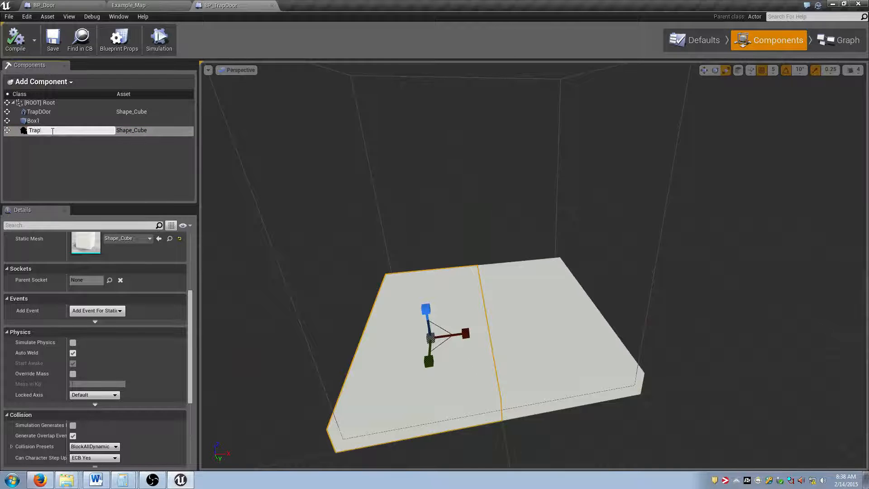
pyautogui.write('Door')
pyautogui.press('Escape')
pyautogui.write('TrapDoor2')
pyautogui.press('Return')
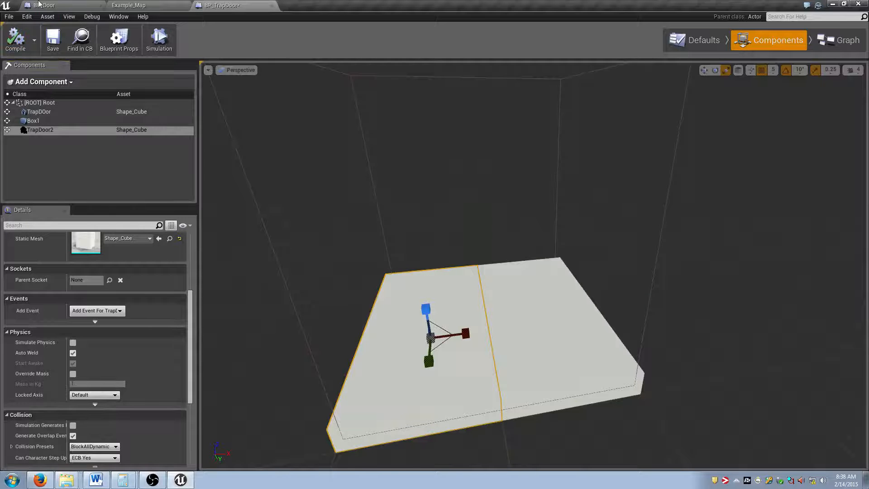
pyautogui.click(41, 5)
pyautogui.click(240, 5)
pyautogui.hotkey('ctrl', 's')
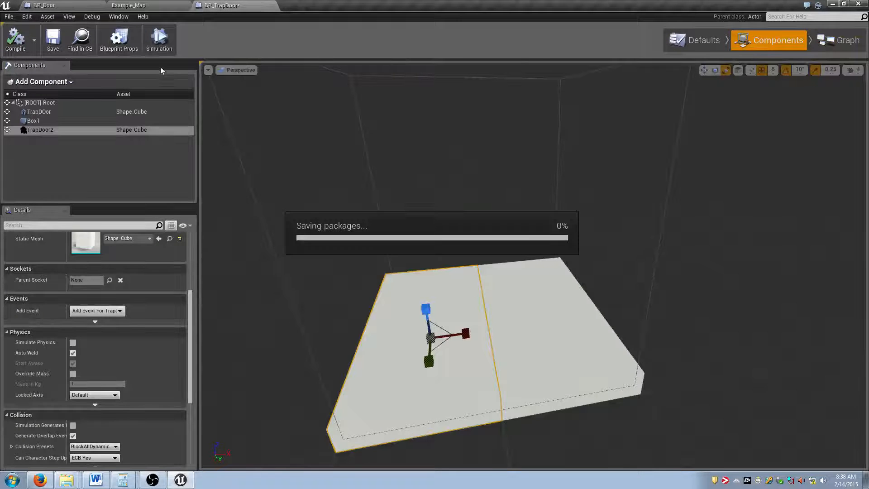
# Step: Place a BP_TrapDoor in Example_Map near the doors and duplicate it directly alongside
pyautogui.click(62, 5)
pyautogui.click(144, 6)
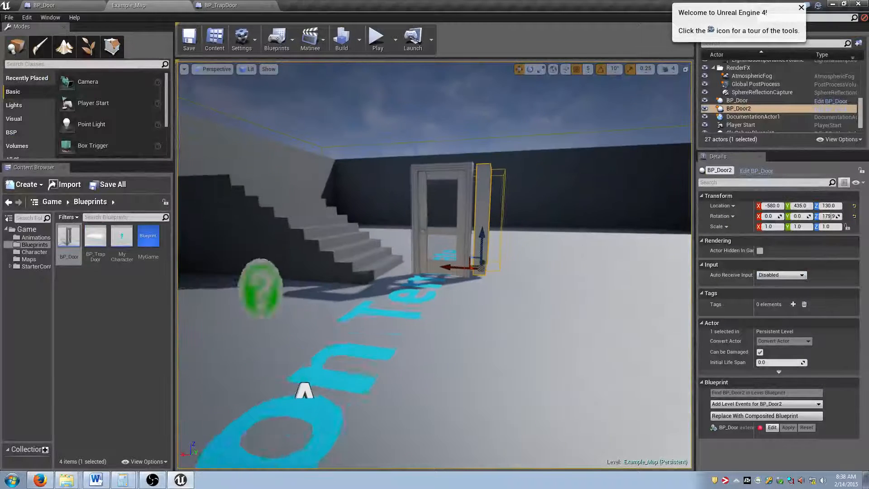
pyautogui.moveTo(88, 247); pyautogui.dragTo(503, 262)
pyautogui.keyDown('alt'); pyautogui.moveTo(473, 288); pyautogui.dragTo(584, 291); pyautogui.keyUp('alt')
pyautogui.moveTo(567, 300)
pyautogui.mouseDown(button='right')
pyautogui.moveTo(597, 302)
pyautogui.moveTo(567, 308)
pyautogui.mouseUp(button='right')
# Step: Try rotating the original BP_TrapDoor actor about its Y axis to test its swing
pyautogui.click(481, 334)
pyautogui.moveTo(481, 334)
pyautogui.mouseDown()
pyautogui.moveTo(481, 362)
pyautogui.moveTo(481, 338)
pyautogui.mouseUp()
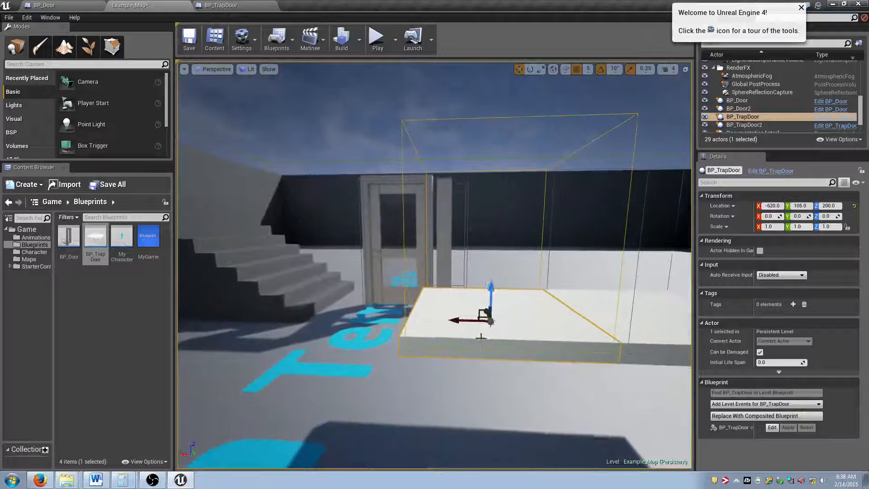
pyautogui.press('r')
pyautogui.press('e')
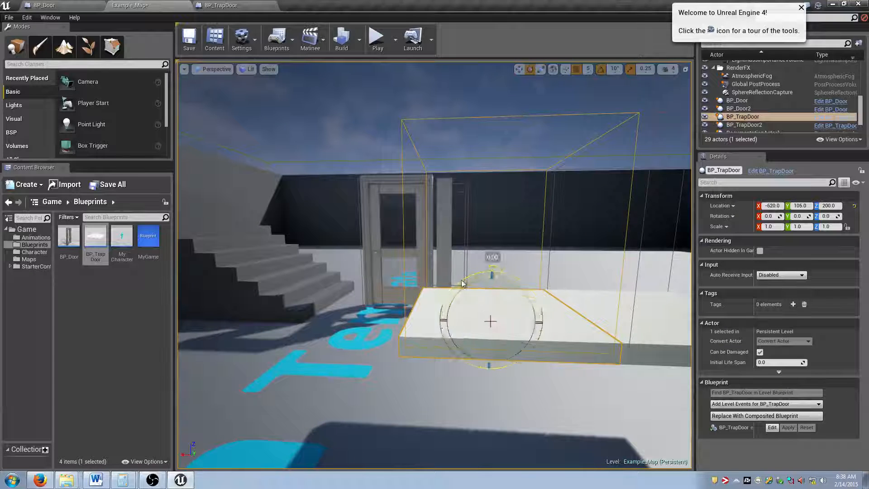
pyautogui.moveTo(462, 283); pyautogui.dragTo(485, 304)
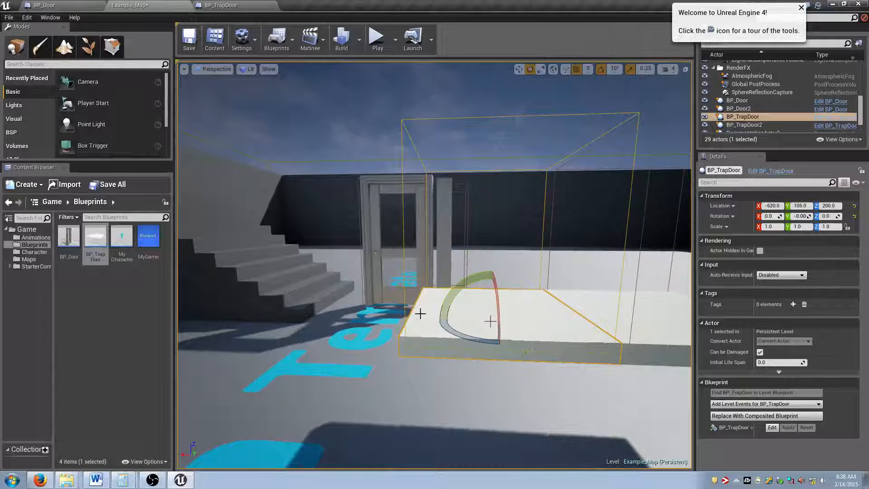
# Step: Examine the placed trapdoor's pivot and its position in the level from several viewpoints
pyautogui.press('s')
pyautogui.moveTo(420, 313); pyautogui.dragTo(419, 314, button='right')
pyautogui.press('w')
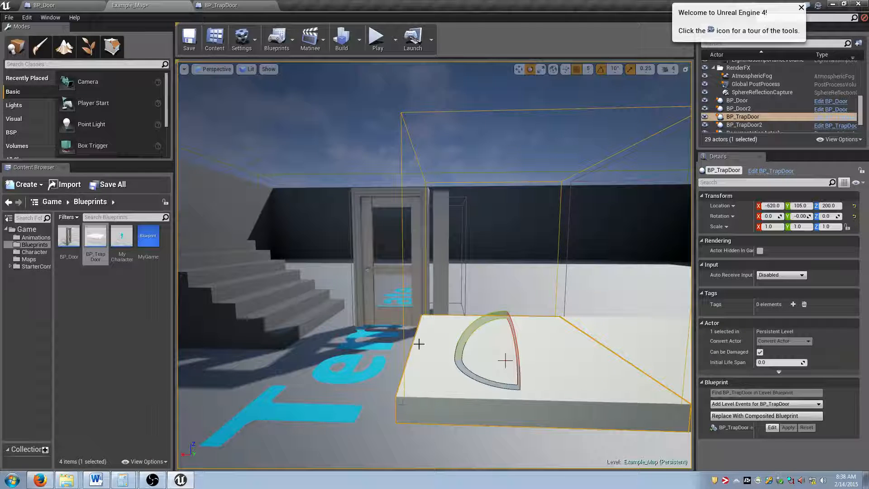
pyautogui.click(421, 278)
pyautogui.press('w')
pyautogui.moveTo(437, 277); pyautogui.dragTo(440, 277, button='right')
pyautogui.moveTo(459, 306); pyautogui.dragTo(456, 304, button='right')
pyautogui.press('s')
pyautogui.moveTo(479, 365); pyautogui.dragTo(483, 367, button='right')
pyautogui.press('a')
pyautogui.click(484, 367)
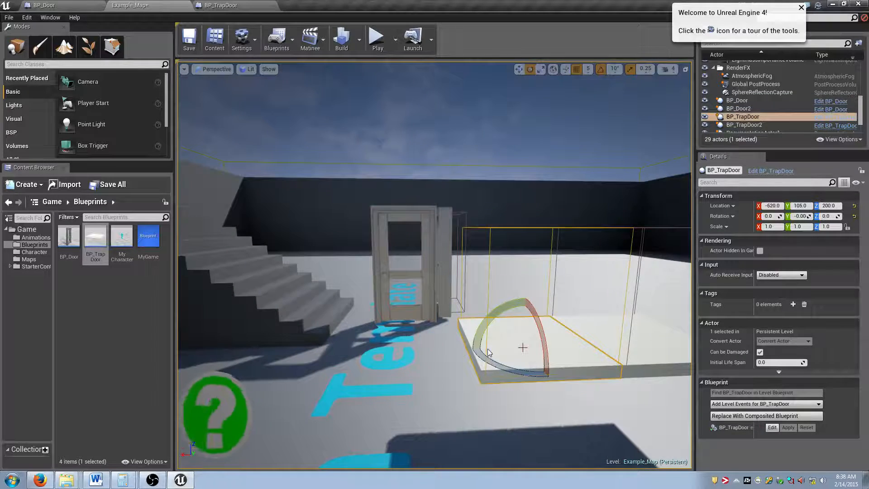
pyautogui.press('f')
pyautogui.press('a')
pyautogui.moveTo(471, 331); pyautogui.dragTo(474, 336, button='right')
pyautogui.press('w')
# Step: Inspect the Root and Box1 components in the BP_TrapDoor blueprint
pyautogui.click(230, 5)
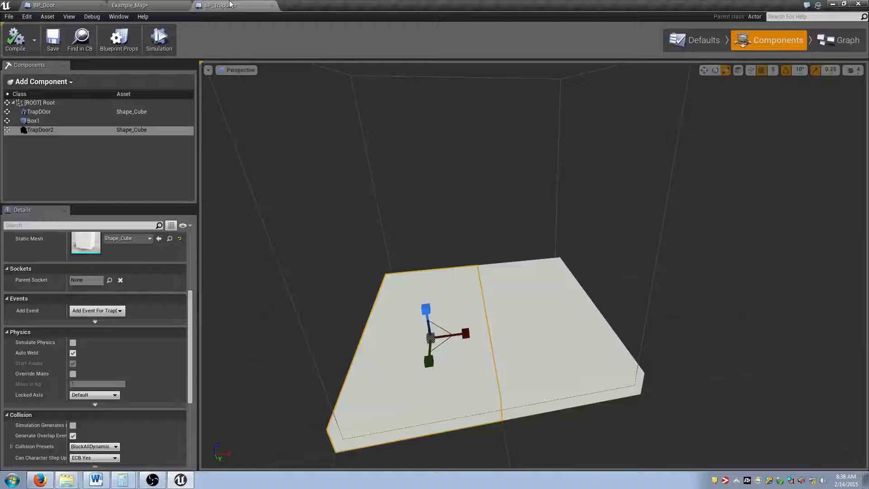
pyautogui.click(81, 104)
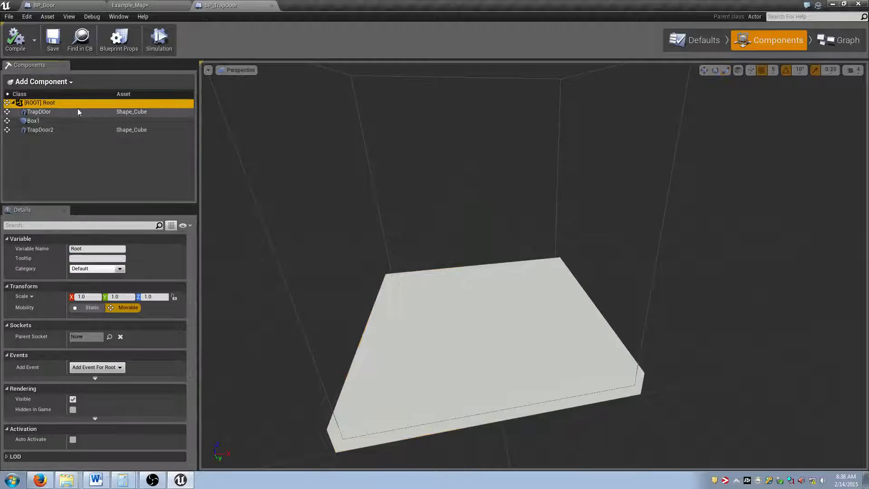
pyautogui.press('s')
pyautogui.moveTo(407, 226); pyautogui.dragTo(407, 227, button='right')
pyautogui.click(91, 120)
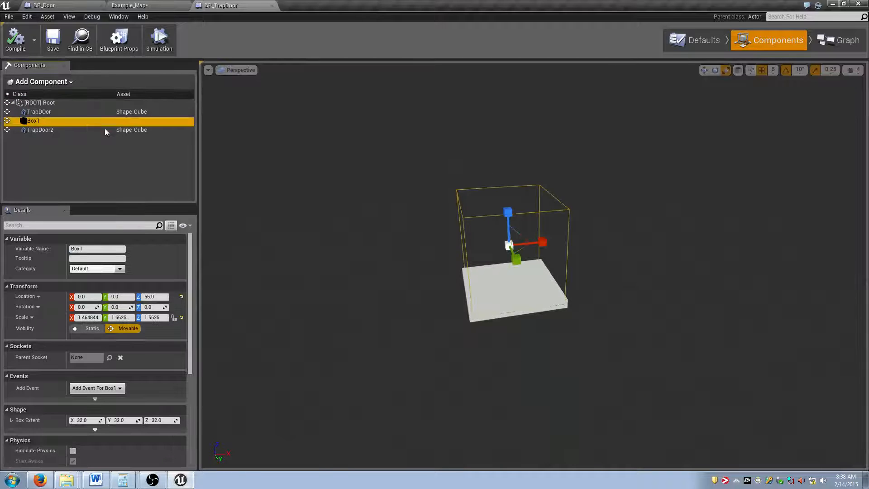
pyautogui.scroll(5, 442, 248)
pyautogui.moveTo(442, 249); pyautogui.dragTo(425, 253, button='right')
pyautogui.scroll(-5, 442, 249)
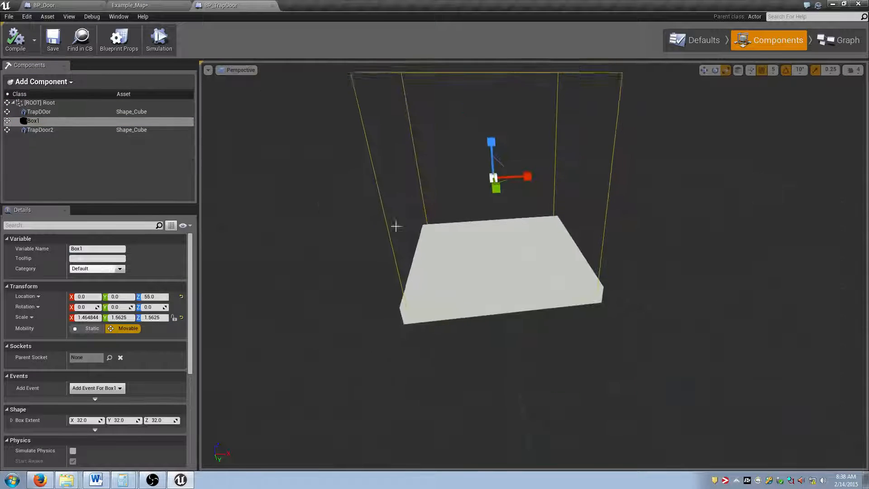
# Step: Add a Scene component to BP_TrapDoor and name it Pivot
pyautogui.click(63, 84)
pyautogui.write('StaticS')
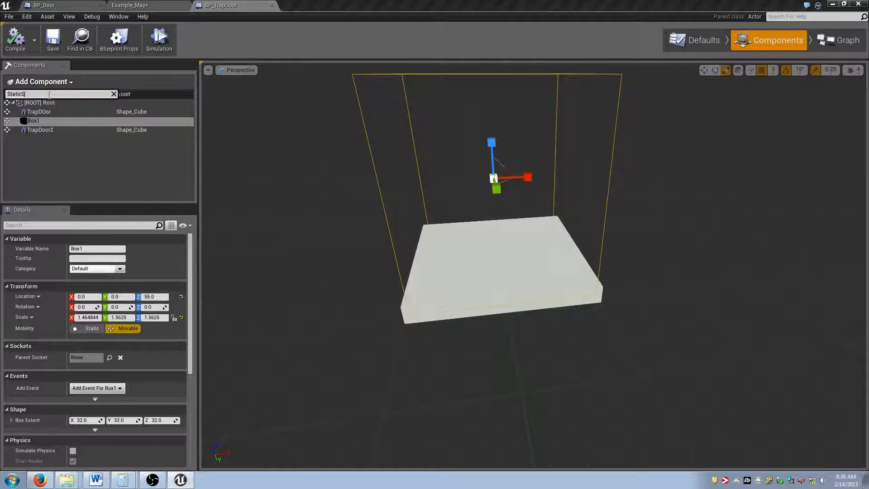
pyautogui.write('cScene')
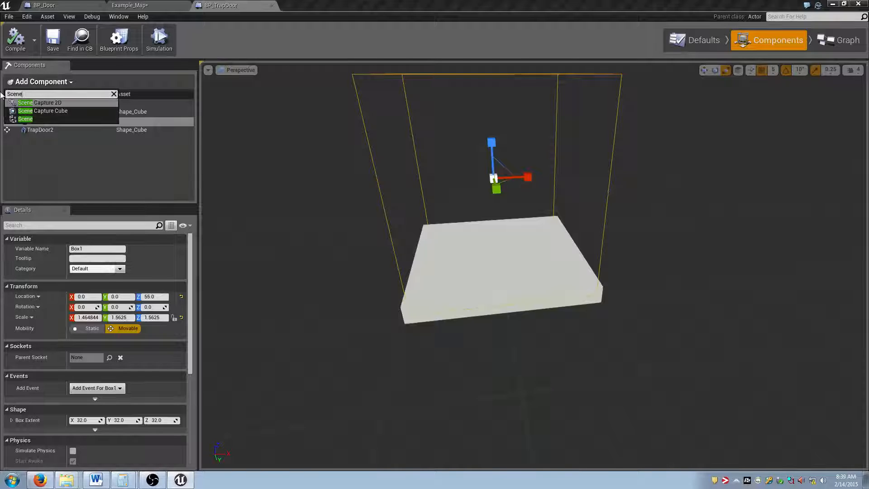
pyautogui.press('Return')
pyautogui.write('Pivo')
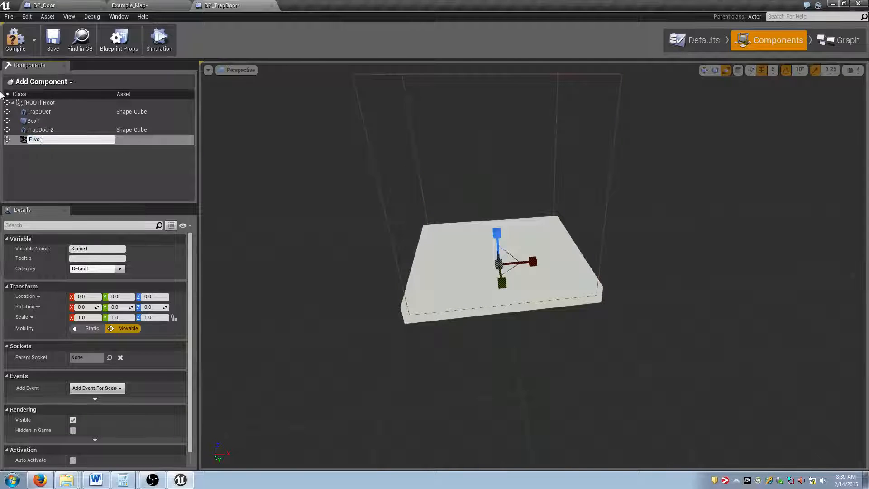
pyautogui.write('t')
pyautogui.press('Return')
# Step: Attach the TrapDOor and TrapDoor2 meshes to the Pivot component, leaving Box1 out, and select Pivot
pyautogui.click(43, 112)
pyautogui.keyDown('ctrl'); pyautogui.click(50, 130); pyautogui.keyUp('ctrl')
pyautogui.keyDown('ctrl'); pyautogui.click(46, 121); pyautogui.keyUp('ctrl')
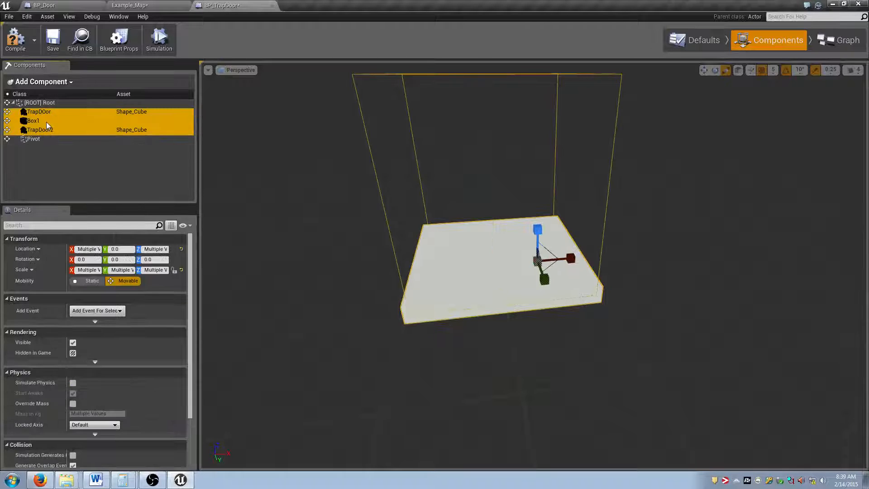
pyautogui.keyDown('ctrl'); pyautogui.click(46, 121); pyautogui.keyUp('ctrl')
pyautogui.moveTo(41, 130); pyautogui.dragTo(42, 138)
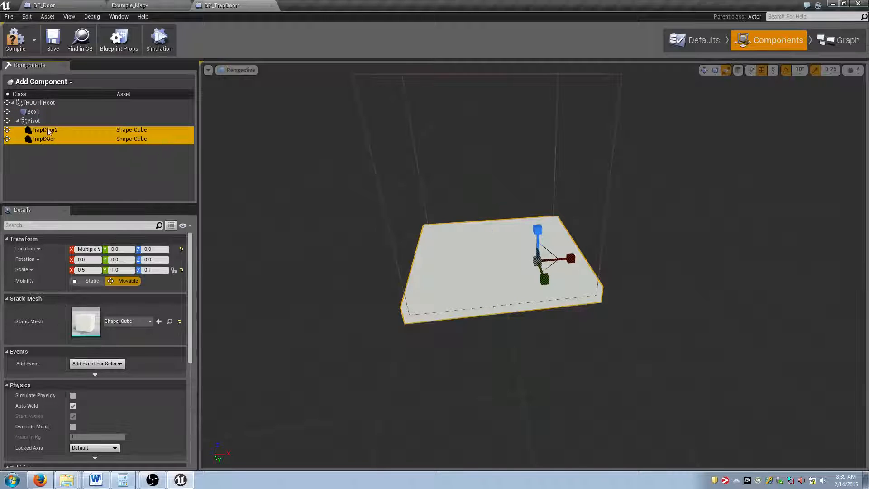
pyautogui.click(136, 121)
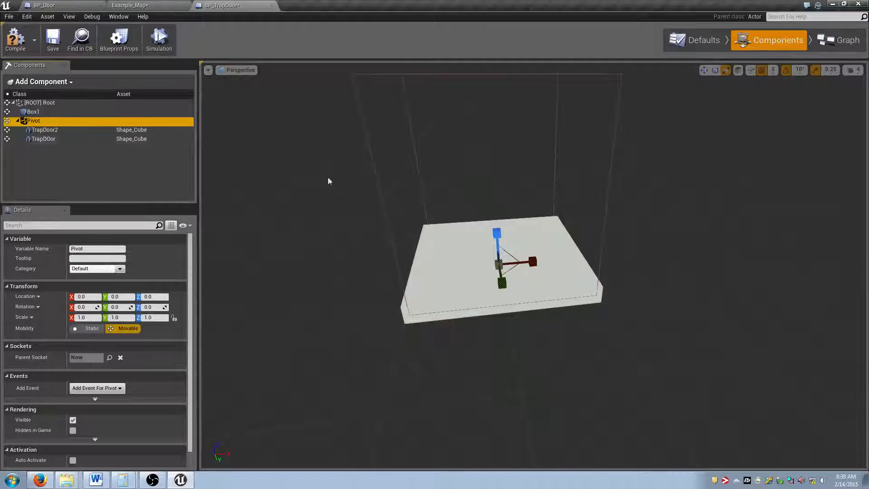
# Step: Move the TrapDOor and TrapDoor2 meshes together 50 units along X so their outer edge lines up with Pivot
pyautogui.click(63, 129)
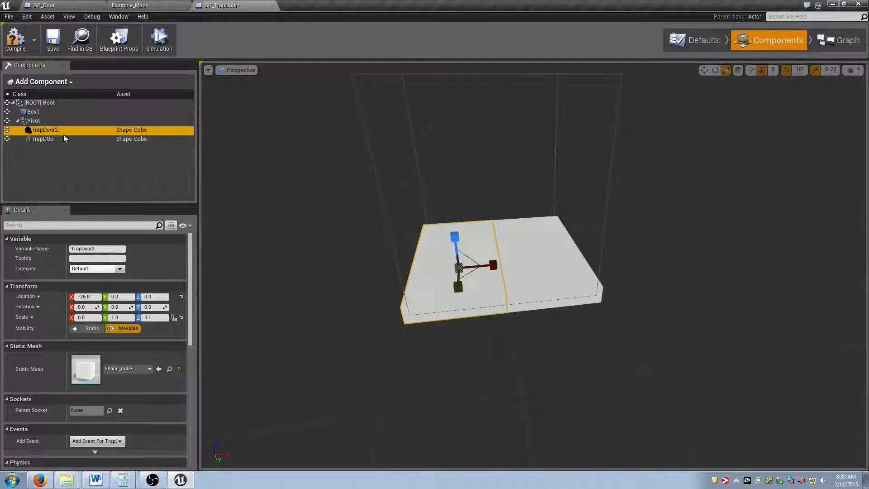
pyautogui.keyDown('ctrl'); pyautogui.click(62, 138); pyautogui.keyUp('ctrl')
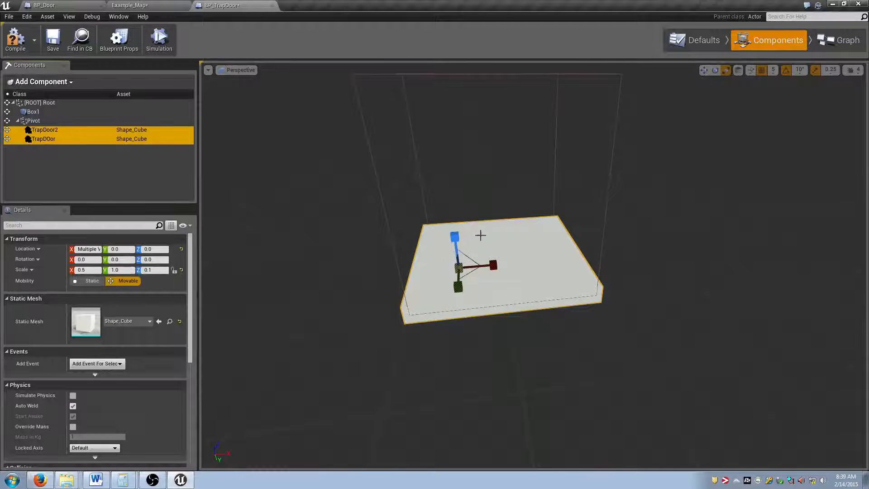
pyautogui.moveTo(496, 240); pyautogui.dragTo(503, 244, button='right')
pyautogui.press('w')
pyautogui.moveTo(476, 260); pyautogui.dragTo(555, 263)
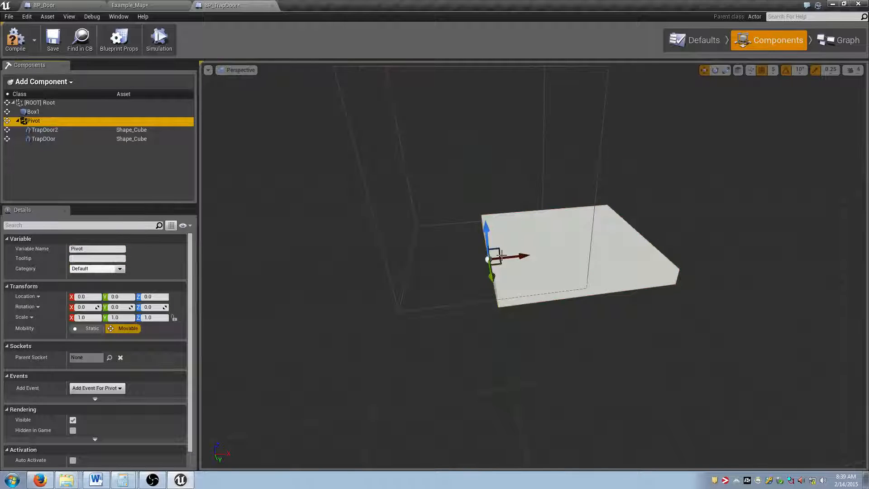
# Step: Try rotating Pivot to swing both door meshes about their outer edge, and select TrapDoor2
pyautogui.moveTo(515, 243); pyautogui.dragTo(515, 235, button='right')
pyautogui.scroll(5, 516, 243)
pyautogui.press('r')
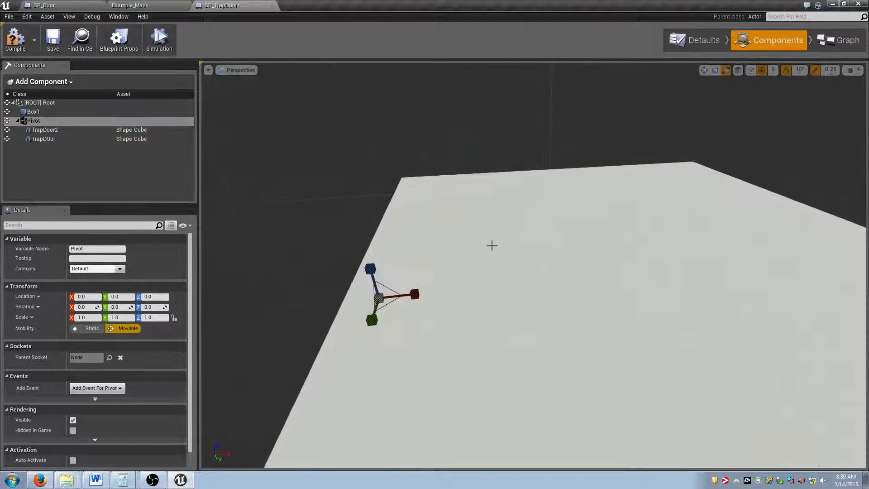
pyautogui.scroll(-6, 491, 244)
pyautogui.press('e')
pyautogui.moveTo(492, 246); pyautogui.dragTo(472, 237)
pyautogui.click(127, 139)
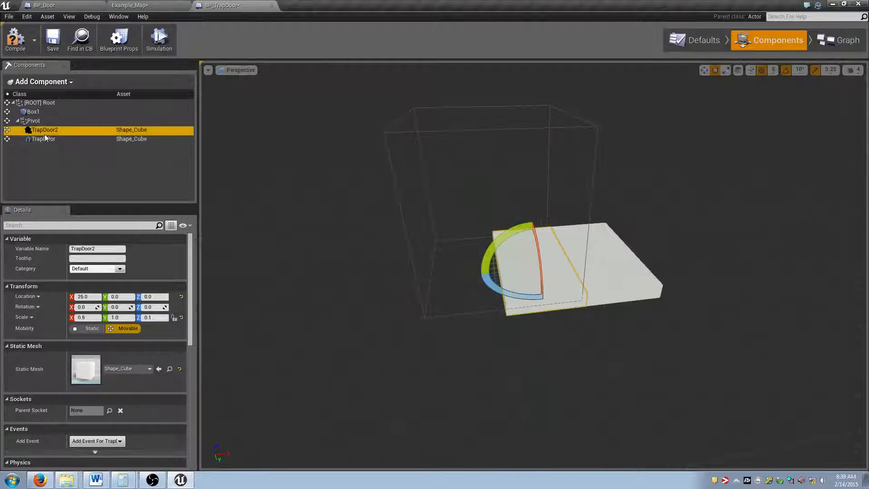
# Step: Move Pivot to X -50 so both door meshes sit back under the Box1 trigger volume
pyautogui.click(32, 121)
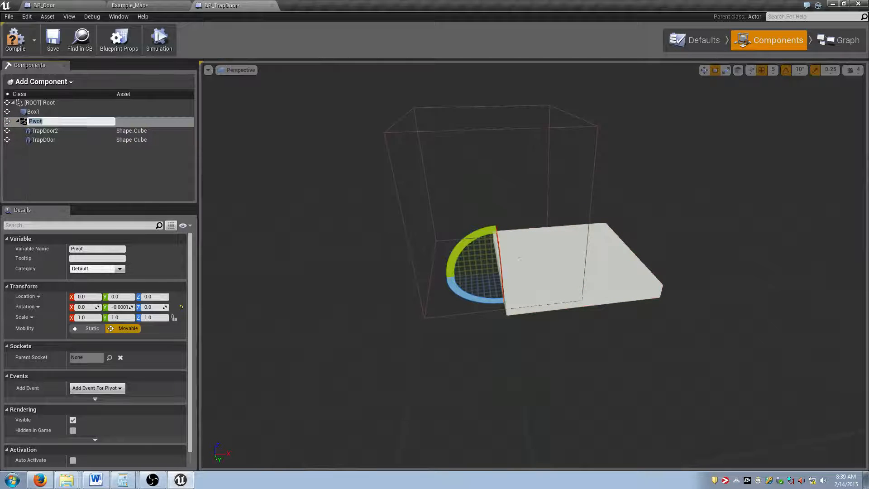
pyautogui.click(515, 268)
pyautogui.moveTo(578, 263); pyautogui.dragTo(472, 267)
pyautogui.click(96, 113)
pyautogui.click(97, 121)
# Step: Examine the alignment of Pivot with the door edge and the halves covered by TrapDOor and TrapDoor2 from several viewpoints
pyautogui.moveTo(491, 242); pyautogui.dragTo(543, 217, button='right')
pyautogui.moveTo(463, 235)
pyautogui.mouseDown(button='right')
pyautogui.moveTo(420, 240)
pyautogui.moveTo(463, 235)
pyautogui.mouseUp(button='right')
pyautogui.scroll(5, 464, 235)
pyautogui.scroll(-8, 469, 225)
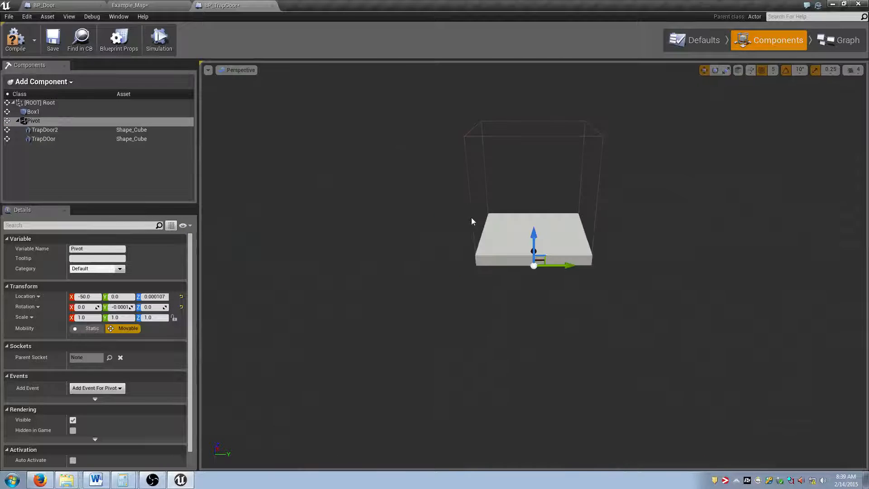
pyautogui.scroll(6, 477, 214)
pyautogui.moveTo(518, 215)
pyautogui.keyDown('alt'); pyautogui.mouseDown()
pyautogui.moveTo(561, 227)
pyautogui.moveTo(660, 195)
pyautogui.moveTo(565, 227)
pyautogui.moveTo(534, 223)
pyautogui.mouseUp(); pyautogui.keyUp('alt')
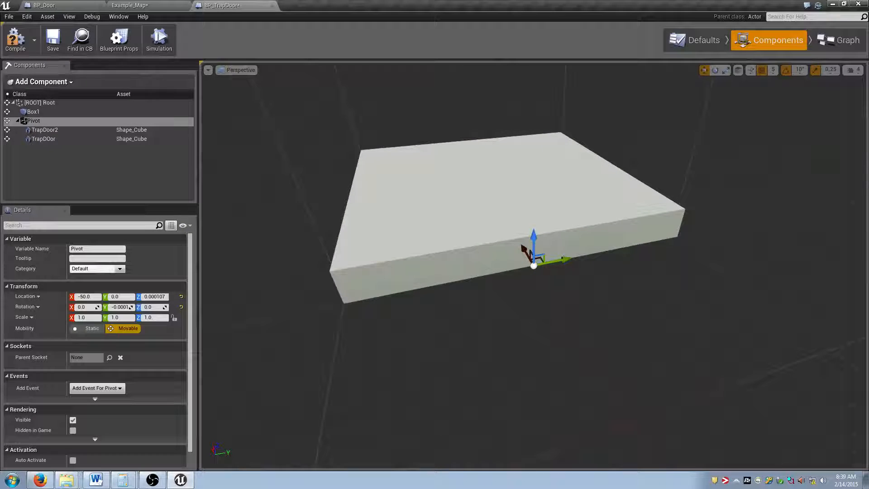
pyautogui.click(52, 130)
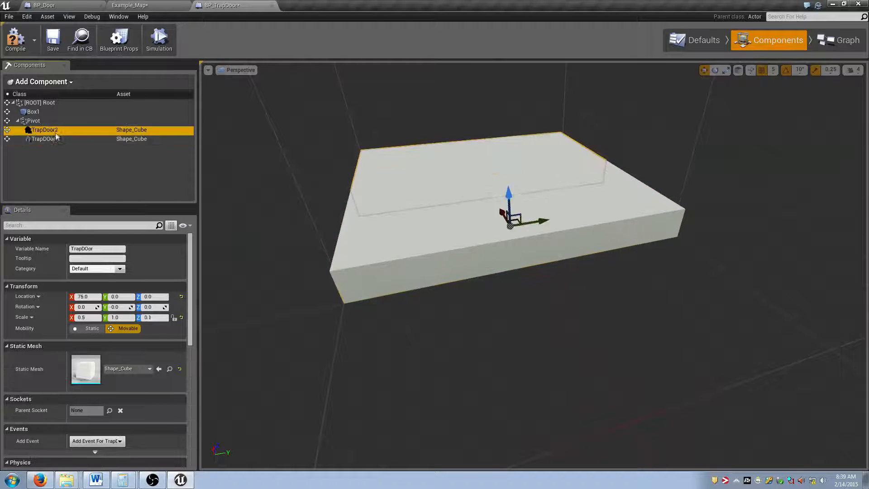
pyautogui.click(55, 139)
pyautogui.click(56, 131)
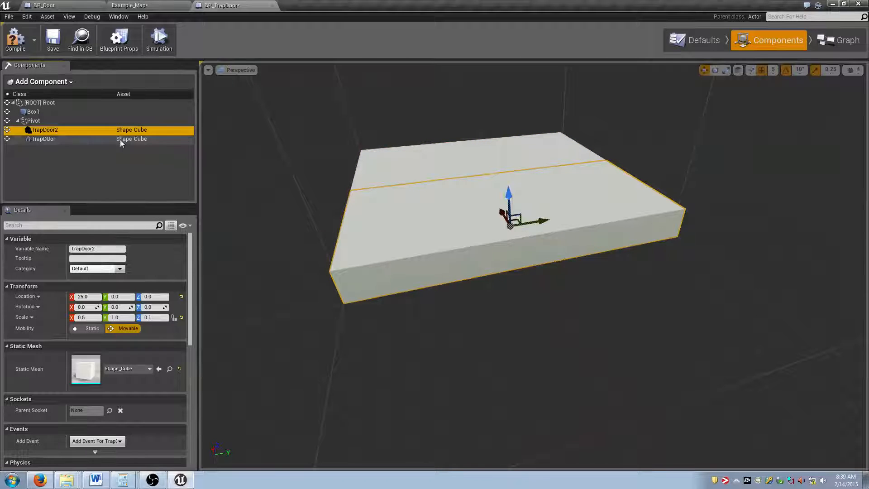
pyautogui.click(71, 121)
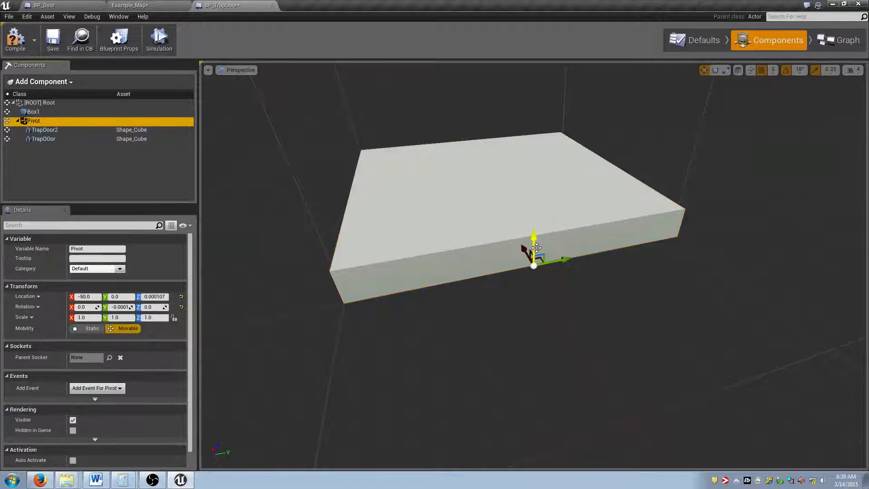
pyautogui.moveTo(570, 250)
pyautogui.mouseDown(button='right')
pyautogui.moveTo(602, 252)
pyautogui.moveTo(552, 251)
pyautogui.moveTo(563, 252)
pyautogui.mouseUp(button='right')
pyautogui.press('r')
pyautogui.press('e')
pyautogui.moveTo(539, 246)
pyautogui.mouseDown()
pyautogui.moveTo(545, 227)
pyautogui.moveTo(538, 247)
pyautogui.mouseUp()
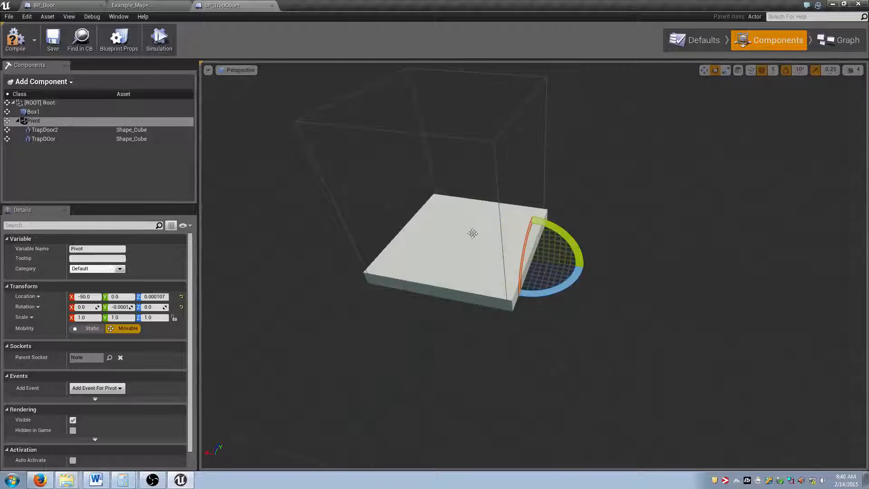
# Step: Add a Scene component named Pivot2 and attach the TrapDoor2 mesh to it
pyautogui.click(41, 81)
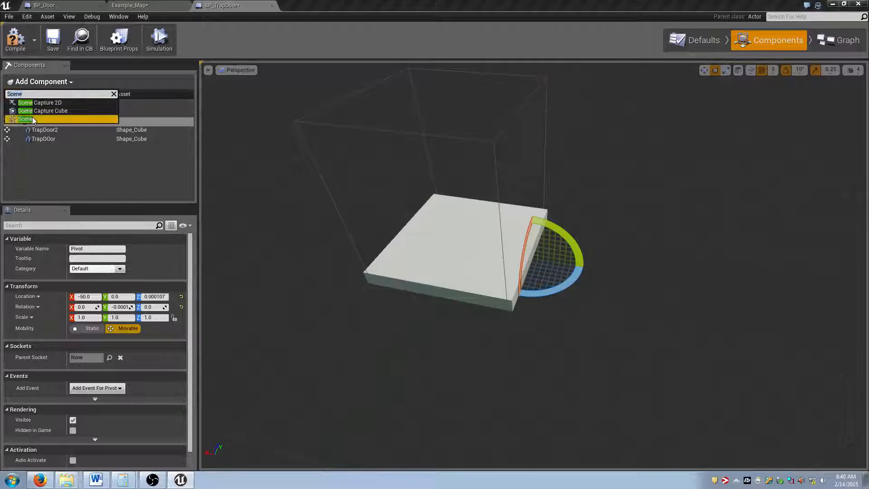
pyautogui.click(41, 120)
pyautogui.write('Pivot2')
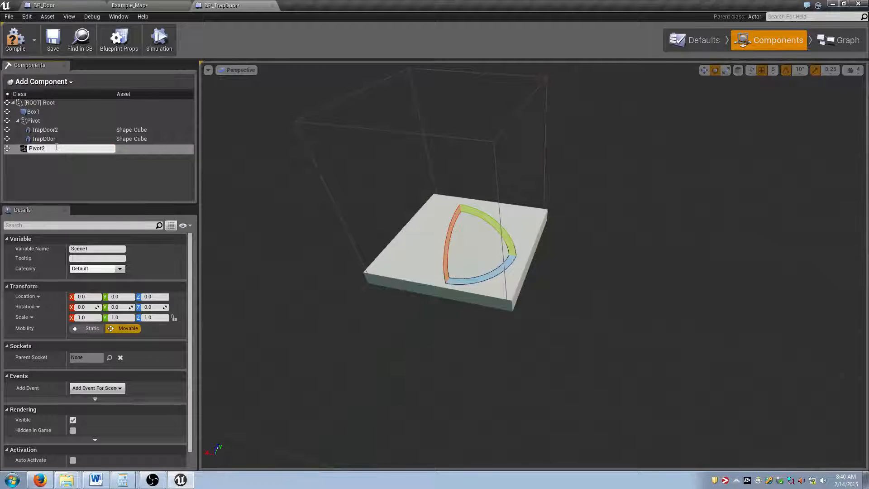
pyautogui.press('Return')
pyautogui.click(44, 130)
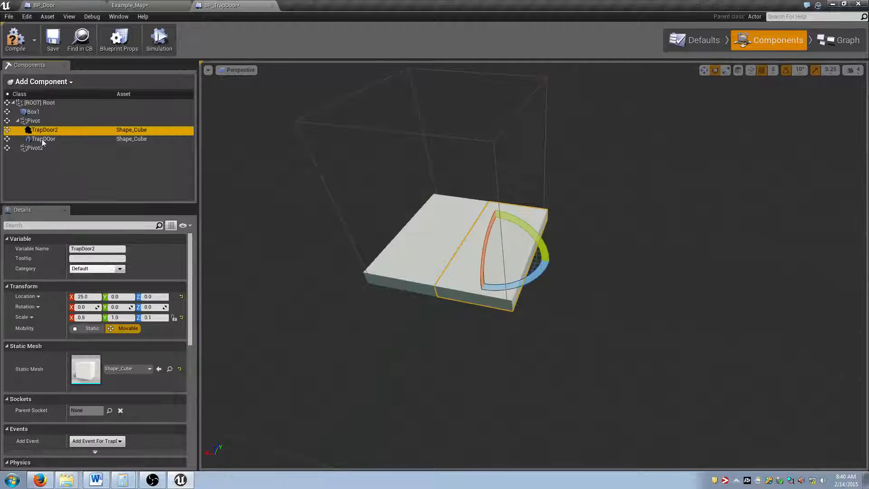
pyautogui.moveTo(39, 152); pyautogui.dragTo(38, 148)
# Step: Move Pivot2 to X 50, carrying the TrapDoor2 mesh to the opposite half of the trapdoor
pyautogui.click(35, 139)
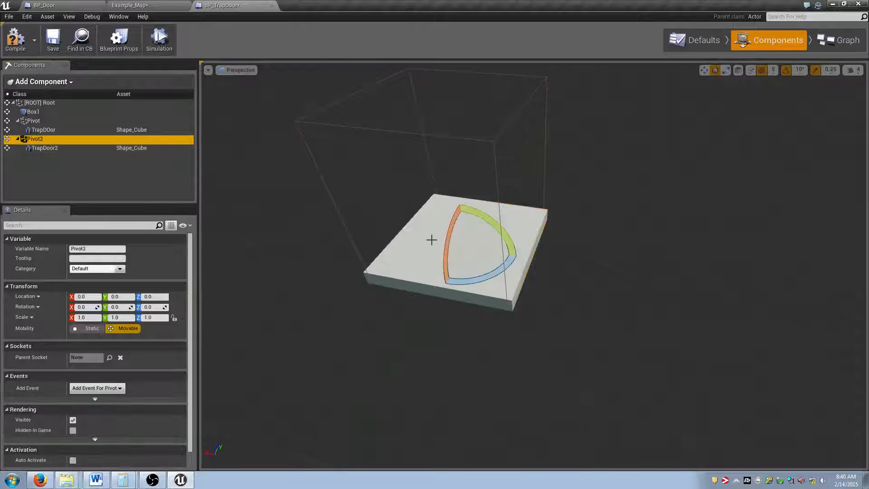
pyautogui.moveTo(500, 256); pyautogui.dragTo(501, 261, button='right')
pyautogui.press('w')
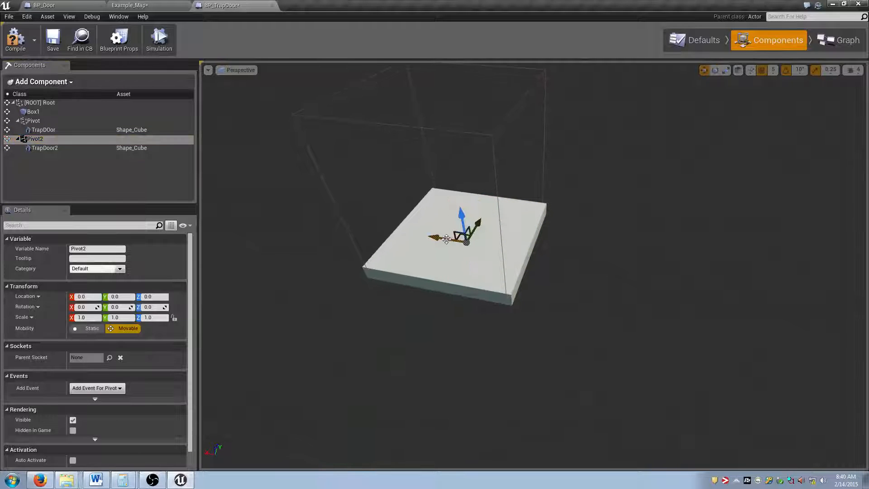
pyautogui.moveTo(446, 239); pyautogui.dragTo(404, 231)
# Step: Move the TrapDOor mesh to X 25 so it fills the half beside Pivot
pyautogui.click(90, 148)
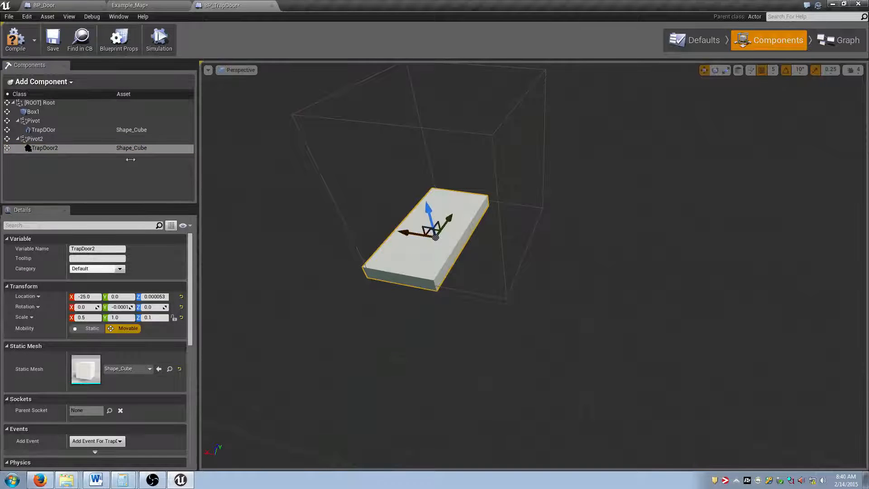
pyautogui.click(45, 131)
pyautogui.moveTo(303, 199); pyautogui.dragTo(313, 200, button='right')
pyautogui.moveTo(388, 225); pyautogui.dragTo(452, 245)
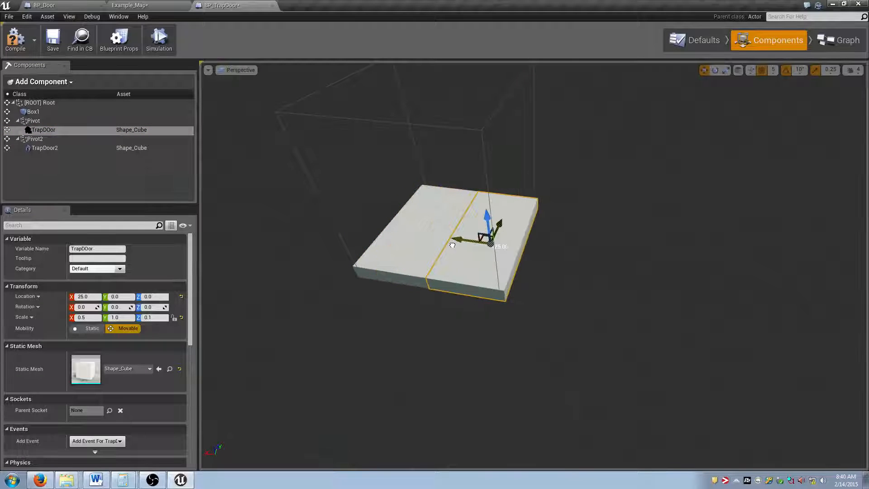
# Step: Compare the positions of Pivot and Pivot2 on the opposite outer edges of the trapdoor
pyautogui.click(61, 122)
pyautogui.click(56, 139)
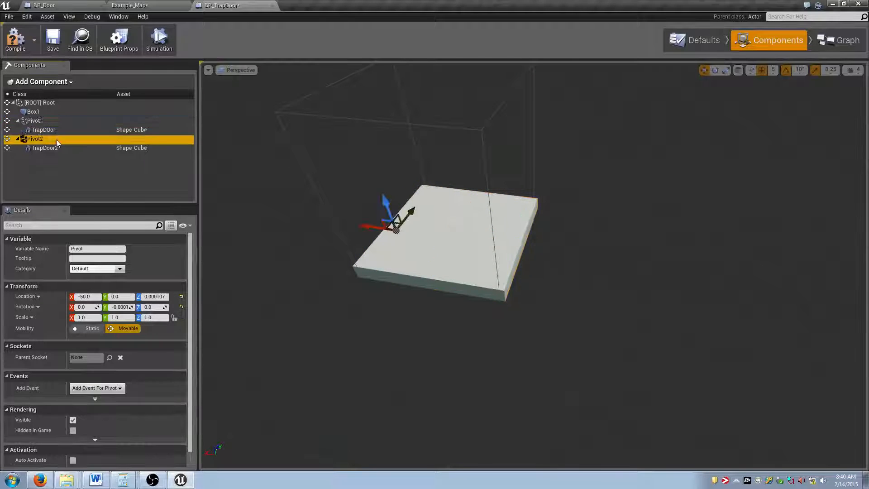
pyautogui.click(54, 123)
pyautogui.click(55, 141)
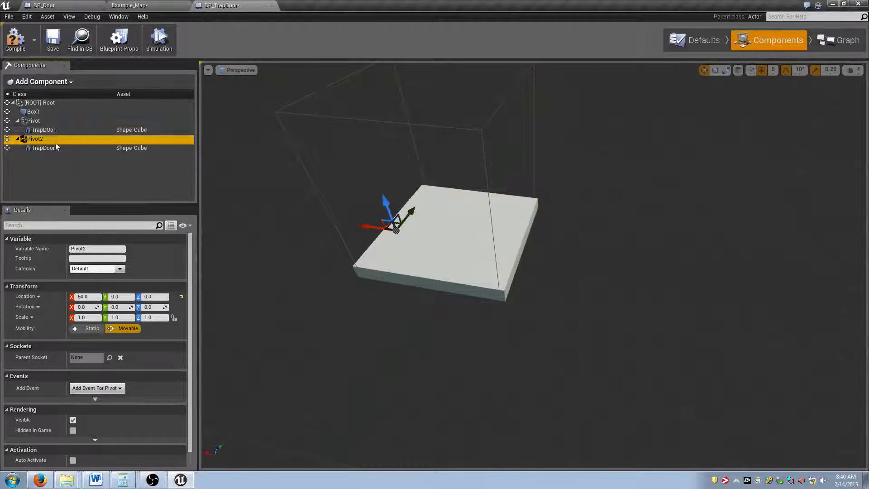
pyautogui.click(54, 120)
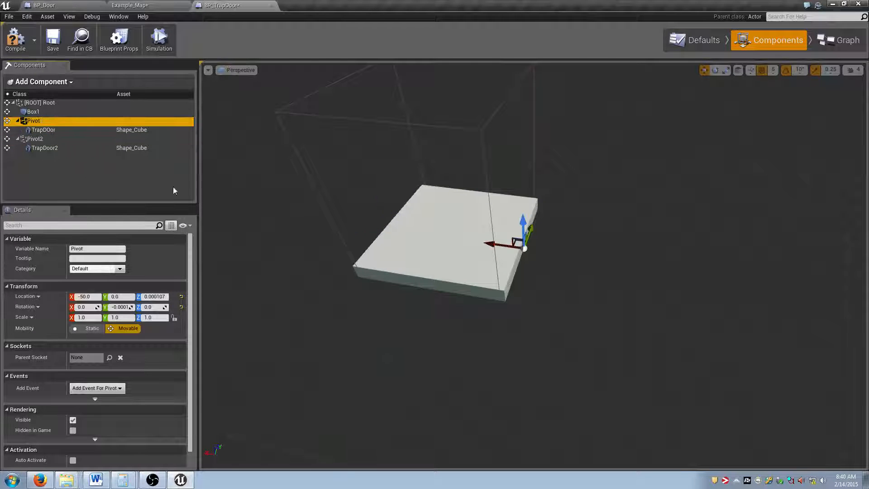
# Step: Rotate Pivot2 to a pitch of about 40 degrees to swing the TrapDoor2 panel downward
pyautogui.click(63, 139)
pyautogui.moveTo(438, 242); pyautogui.dragTo(456, 248, button='right')
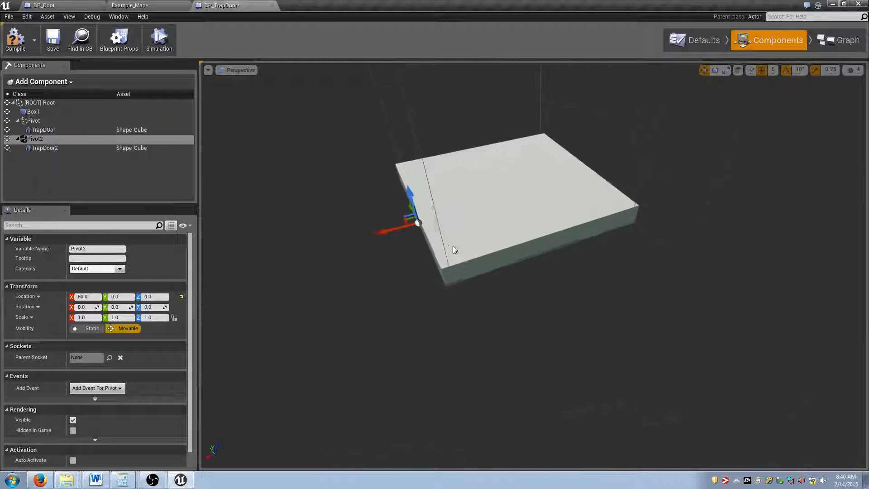
pyautogui.press('e')
pyautogui.moveTo(377, 189); pyautogui.dragTo(455, 199)
# Step: Rotate Pivot to a pitch of about -50 degrees to swing the TrapDOor panel downward
pyautogui.click(77, 121)
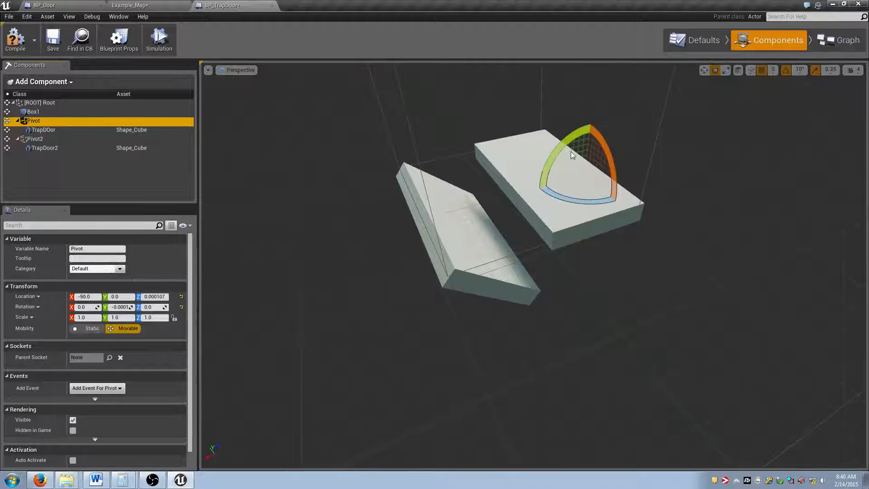
pyautogui.moveTo(571, 155); pyautogui.dragTo(553, 193)
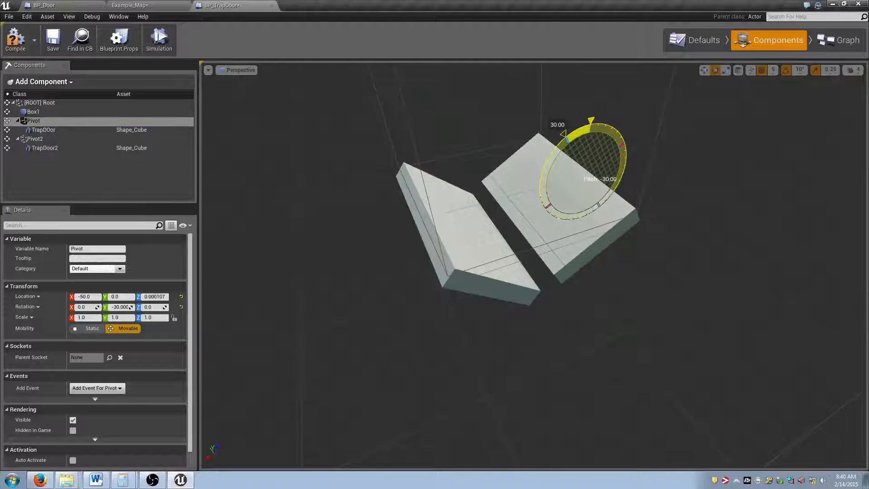
pyautogui.moveTo(553, 194)
pyautogui.mouseDown(button='right')
pyautogui.moveTo(520, 190)
pyautogui.moveTo(552, 213)
pyautogui.moveTo(550, 194)
pyautogui.mouseUp(button='right')
pyautogui.moveTo(525, 186); pyautogui.dragTo(457, 203)
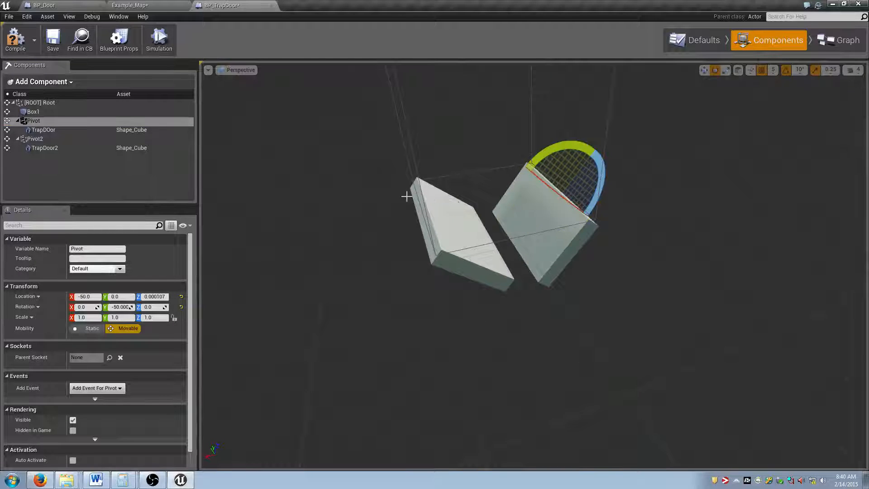
# Step: Inspect the location and rotation values of Pivot, Pivot2 and the TrapDOor mesh
pyautogui.click(128, 307)
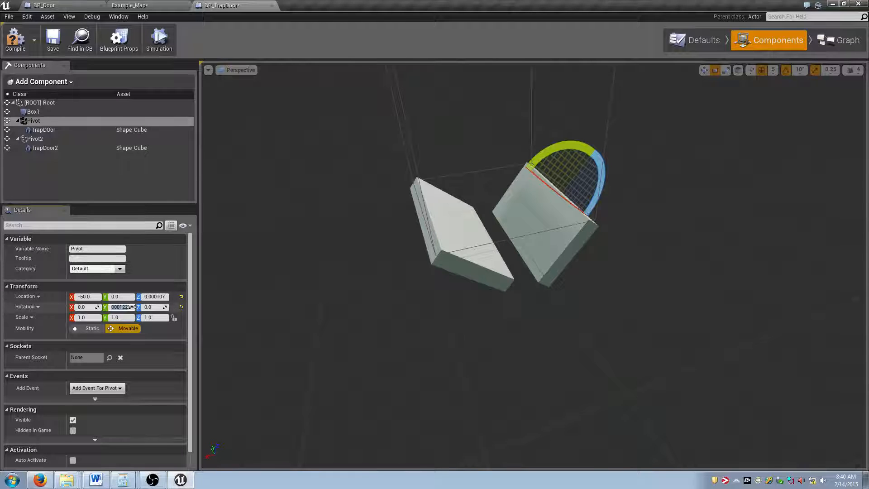
pyautogui.click(174, 303)
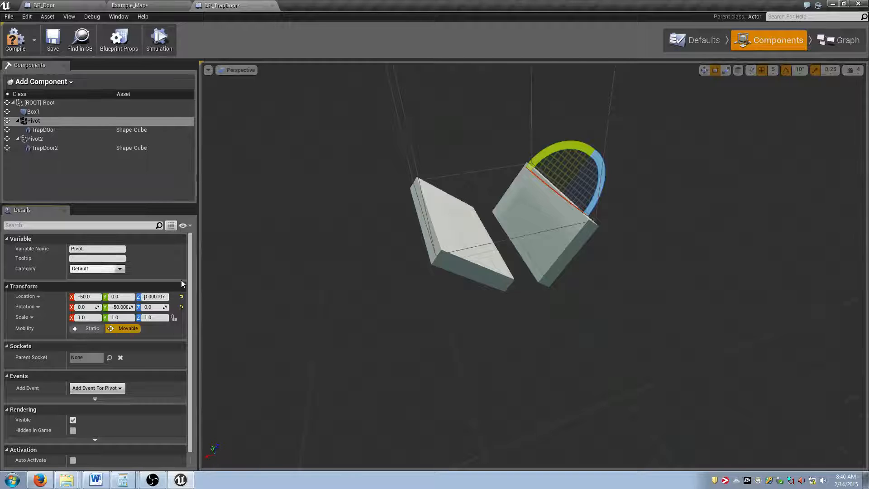
pyautogui.click(62, 140)
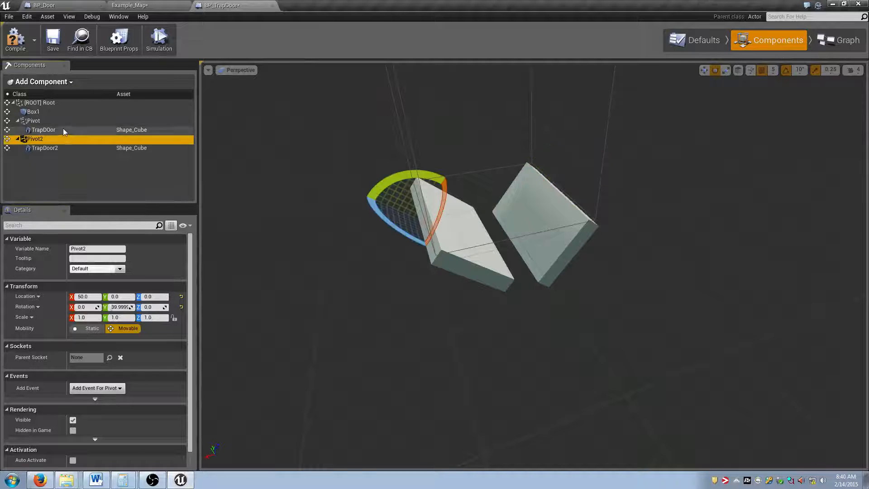
pyautogui.click(64, 130)
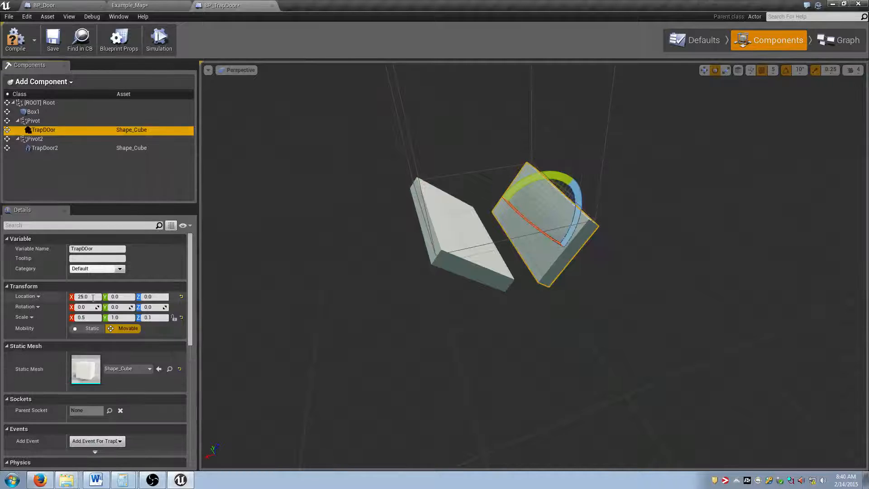
pyautogui.click(34, 121)
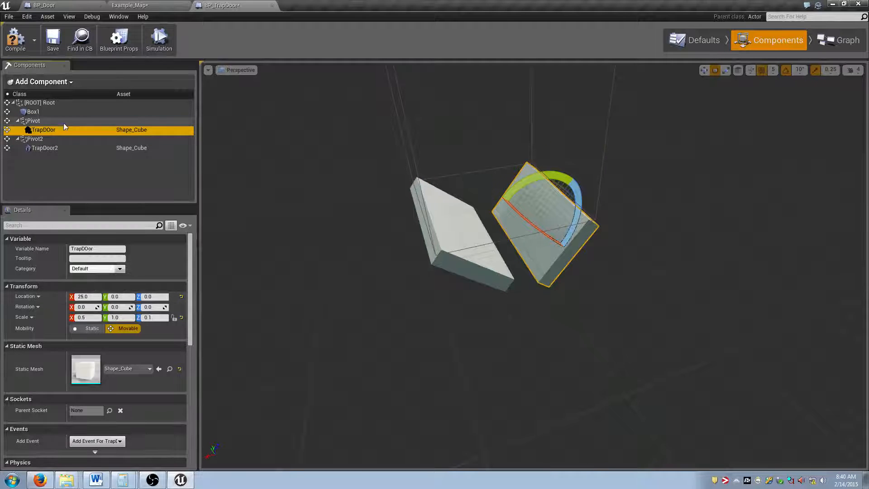
# Step: Try resetting the Pivot component's location to its default, and undo the last change
pyautogui.click(120, 307)
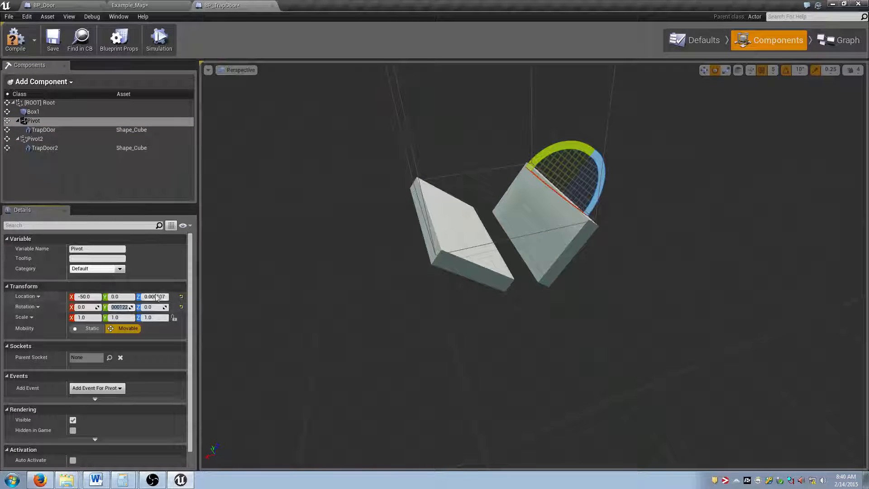
pyautogui.click(181, 297)
pyautogui.hotkey('ctrl', 'z')
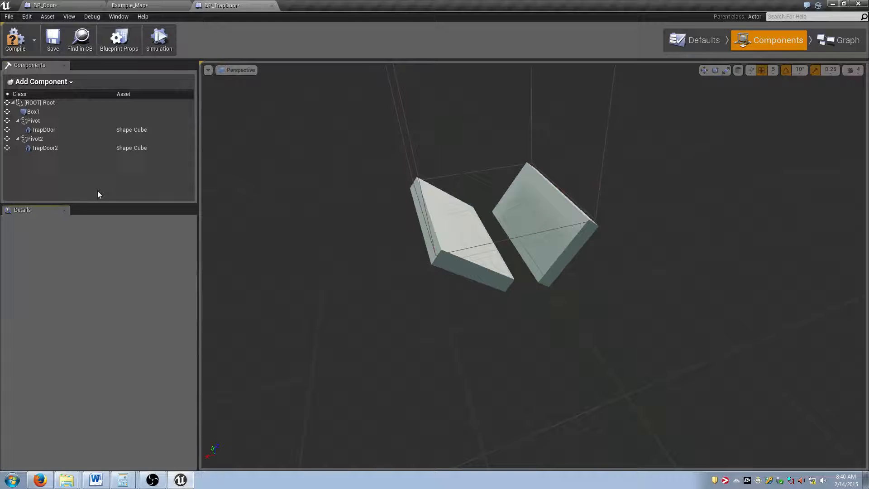
# Step: Reset the rotation of Pivot2 to its default so the TrapDoor2 panel lies flat
pyautogui.click(41, 111)
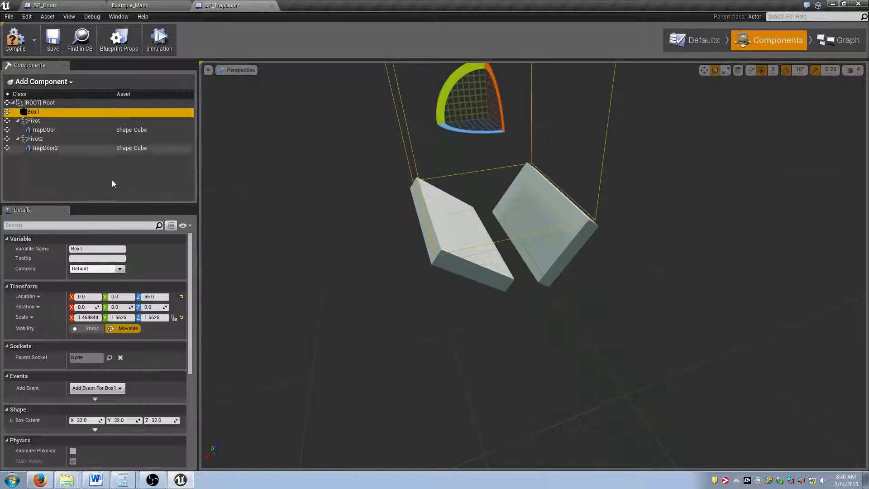
pyautogui.click(34, 139)
pyautogui.click(180, 307)
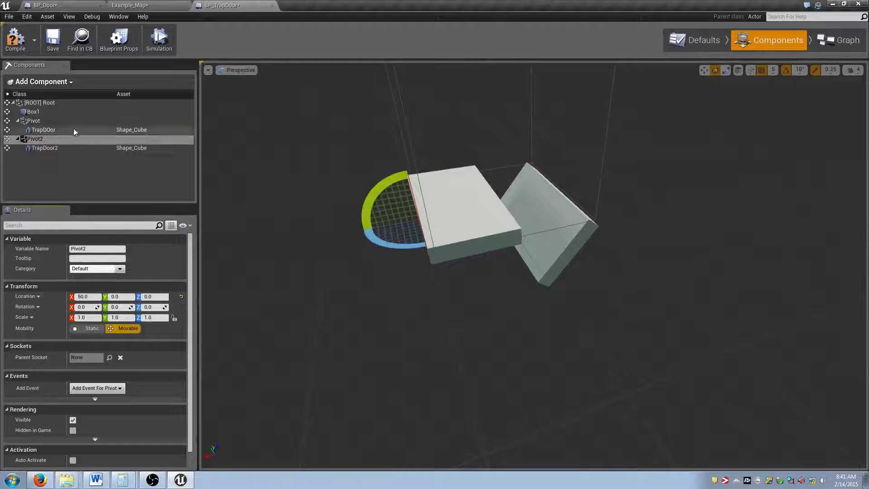
# Step: Reset the rotation of Pivot to its default so the TrapDOor panel lies flat
pyautogui.click(34, 121)
pyautogui.click(180, 306)
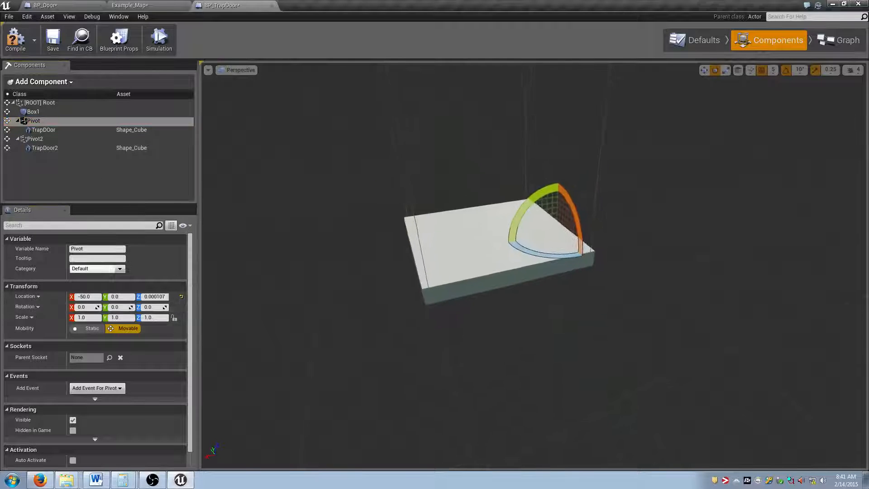
pyautogui.moveTo(425, 226)
pyautogui.mouseDown(button='right')
pyautogui.moveTo(424, 203)
pyautogui.moveTo(424, 226)
pyautogui.mouseUp(button='right')
# Step: Rotate Pivot2 to a pitch of 90 degrees so the TrapDoor2 panel hangs straight down
pyautogui.click(456, 239)
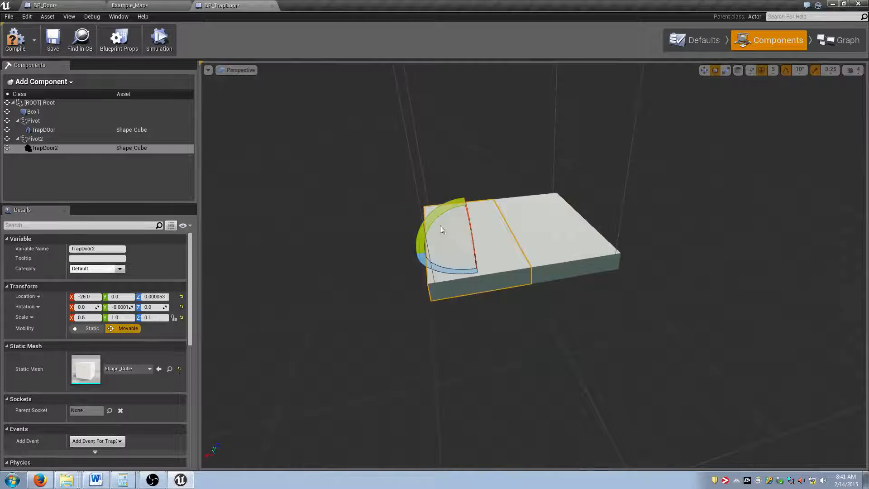
pyautogui.click(86, 139)
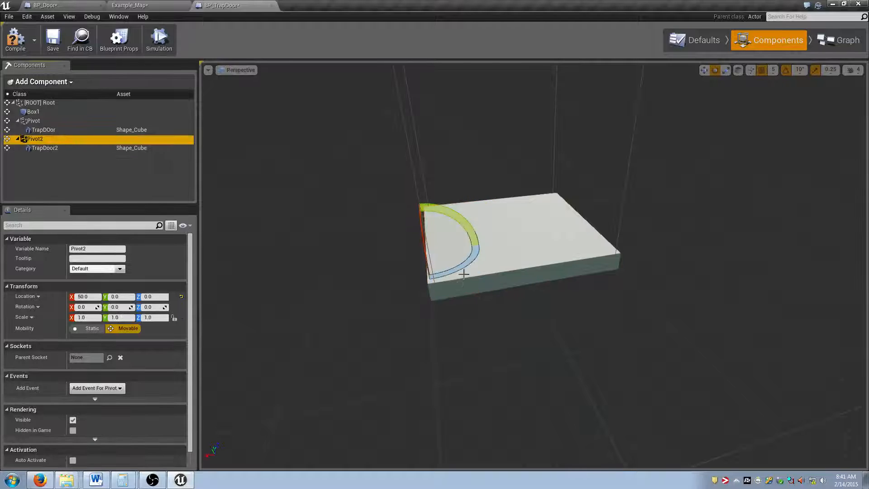
pyautogui.moveTo(463, 274); pyautogui.dragTo(481, 260)
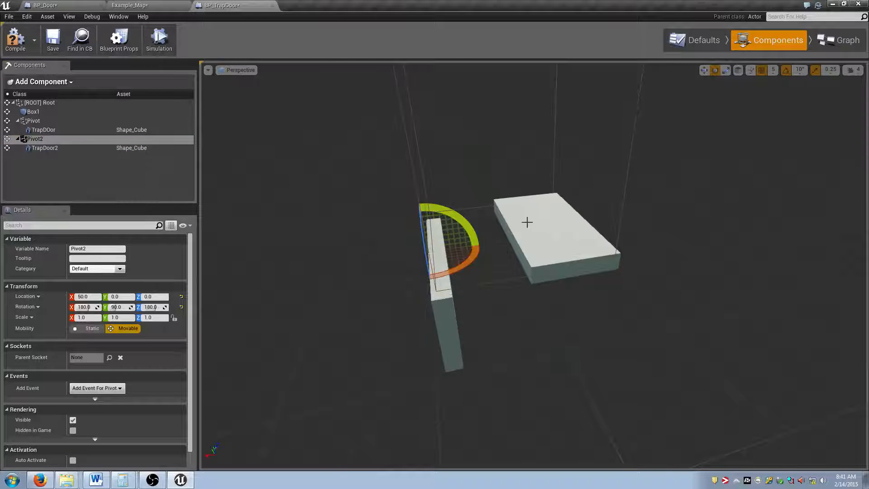
# Step: Rotate Pivot to a pitch of -90 degrees so the TrapDOor panel hangs straight down
pyautogui.click(528, 219)
pyautogui.click(62, 139)
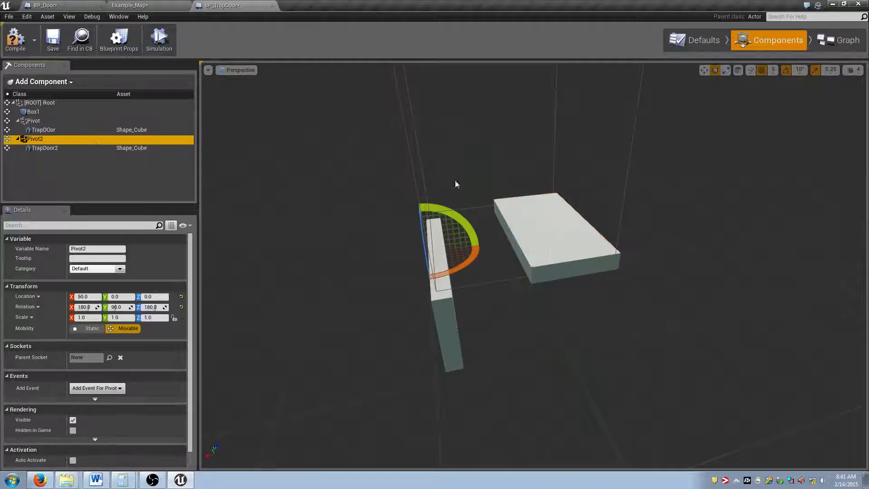
pyautogui.click(37, 121)
pyautogui.moveTo(565, 186); pyautogui.dragTo(530, 239)
pyautogui.moveTo(646, 190); pyautogui.dragTo(652, 194, button='right')
pyautogui.scroll(5, 646, 190)
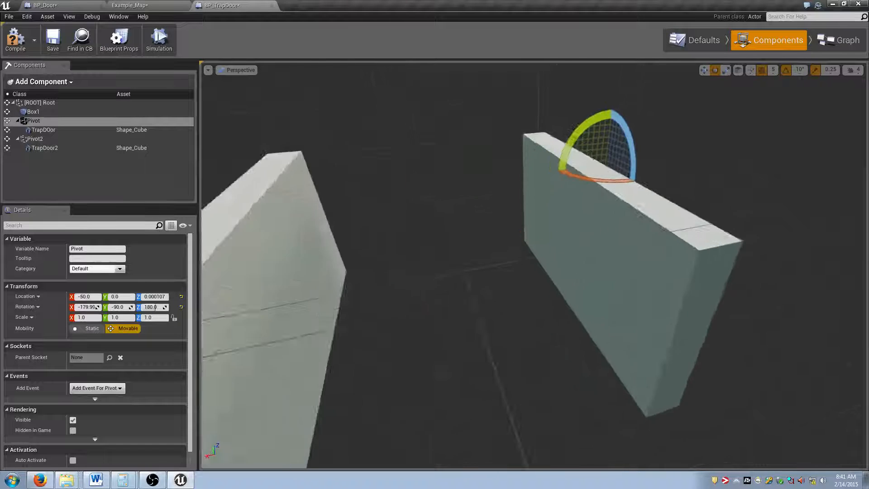
pyautogui.scroll(-5, 645, 190)
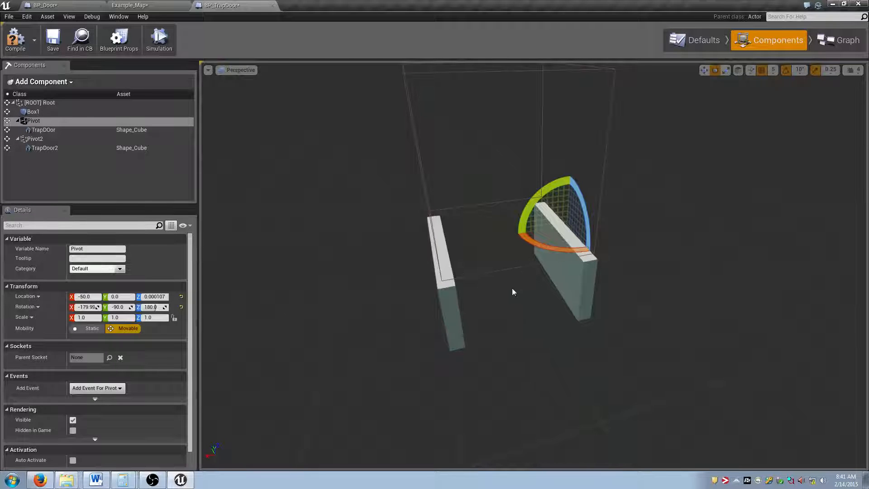
# Step: Compile the blueprint and reset the rotations of Pivot2 and Pivot to default so both panels lie flat
pyautogui.click(5, 46)
pyautogui.click(450, 288)
pyautogui.click(35, 139)
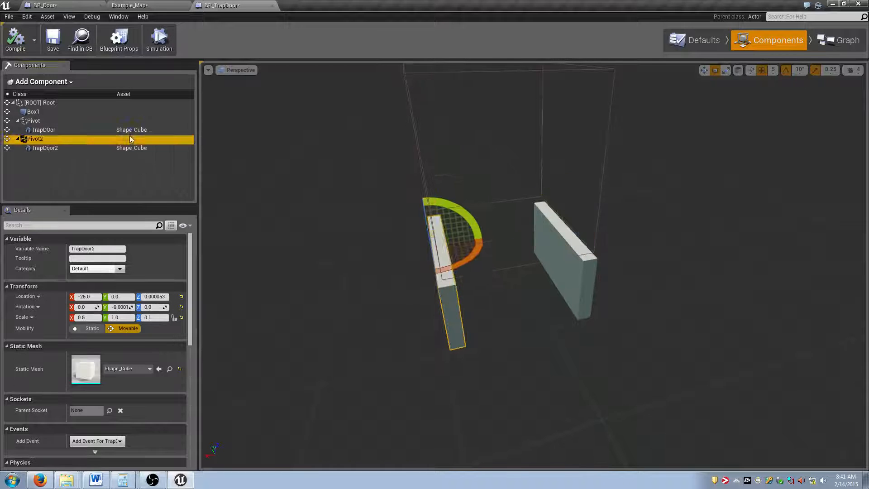
pyautogui.click(181, 307)
pyautogui.click(99, 121)
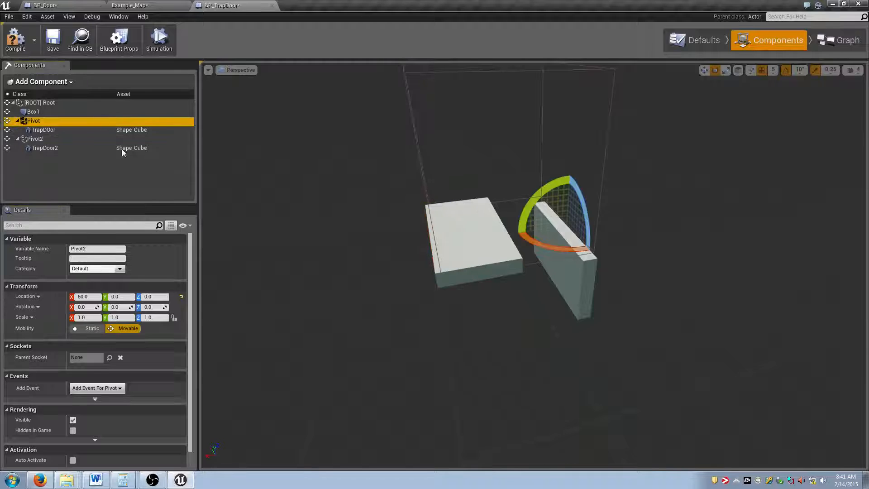
pyautogui.click(181, 307)
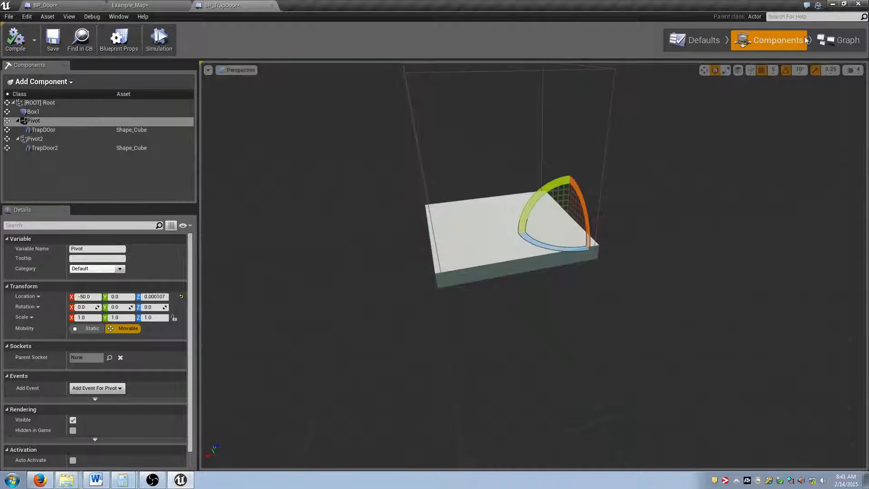
# Step: Rename the Box1 component as Trigger
pyautogui.click(838, 40)
pyautogui.rightClick(265, 201)
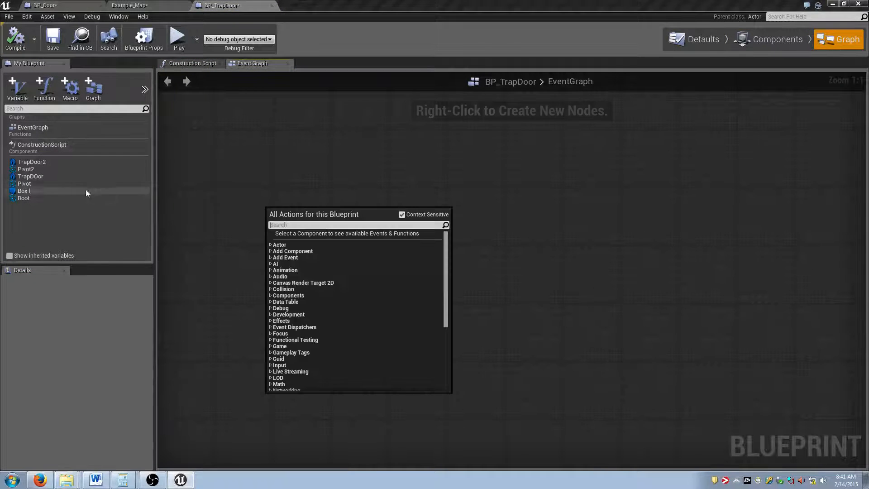
pyautogui.click(63, 191)
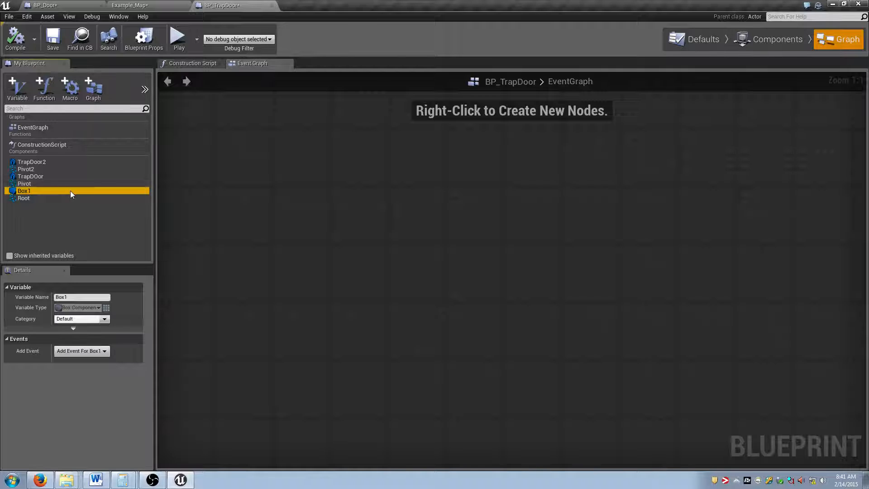
pyautogui.click(70, 191)
pyautogui.click(802, 37)
pyautogui.click(80, 113)
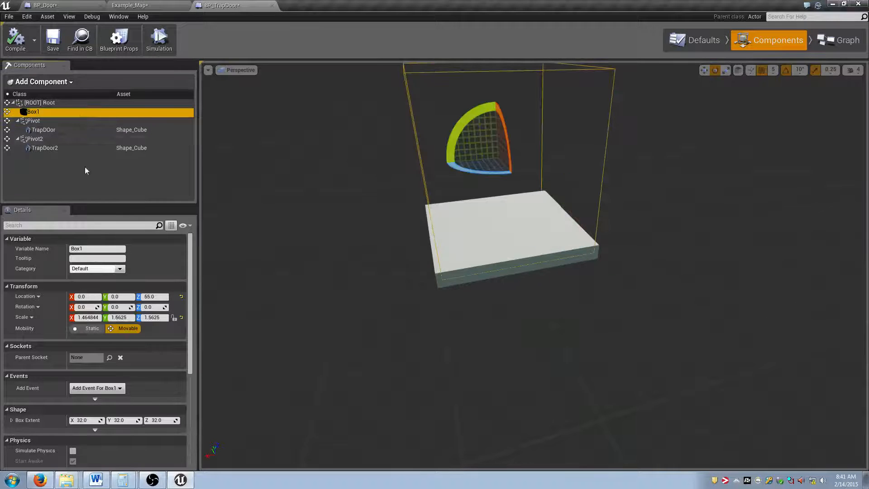
pyautogui.click(62, 114)
pyautogui.write('Trigge')
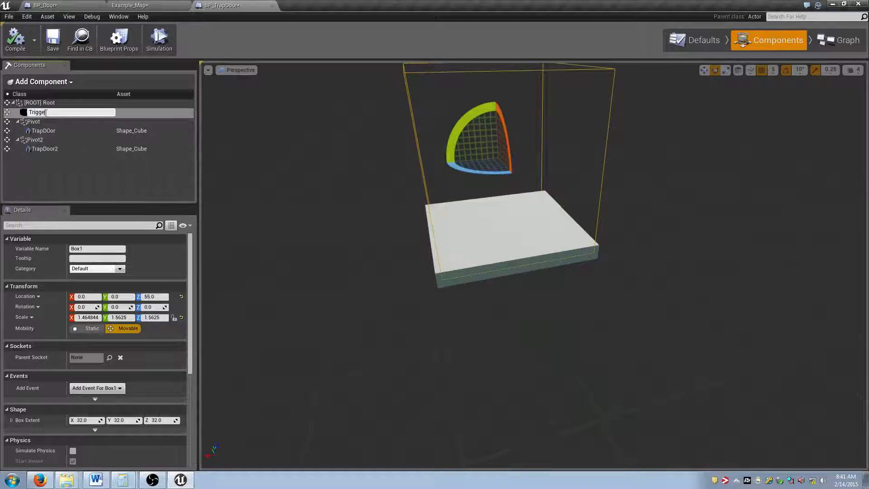
pyautogui.write('r')
pyautogui.press('Return')
# Step: Add an OnComponentBeginOverlap event for the Trigger component to the event graph
pyautogui.click(835, 42)
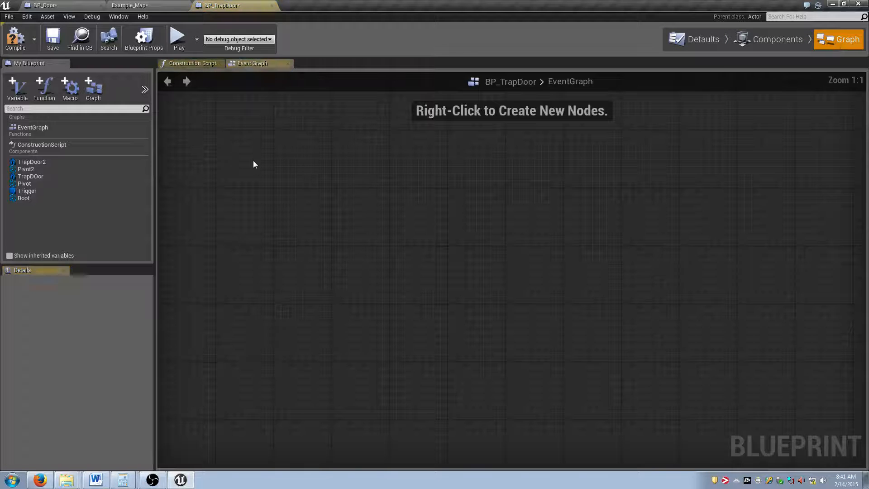
pyautogui.click(75, 191)
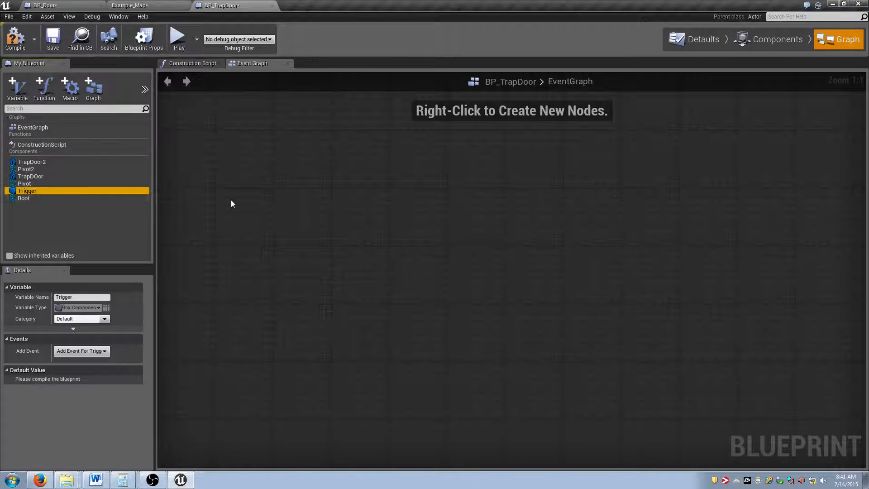
pyautogui.rightClick(231, 200)
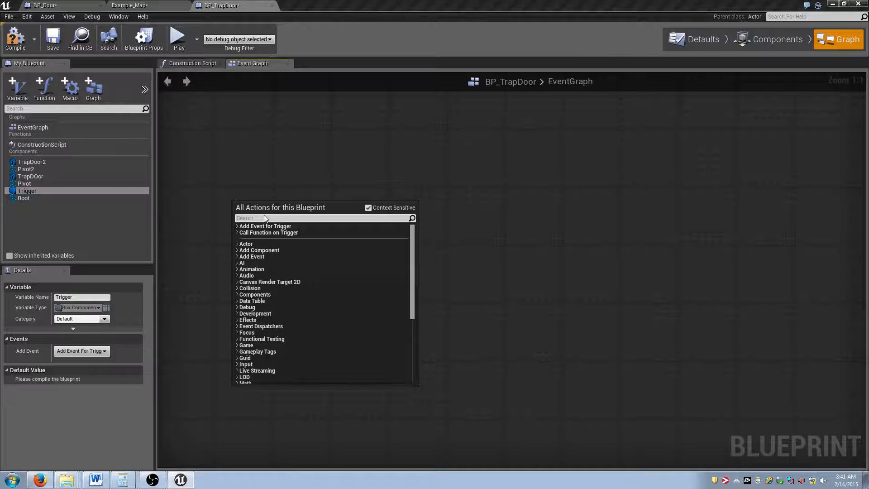
pyautogui.write('overlap')
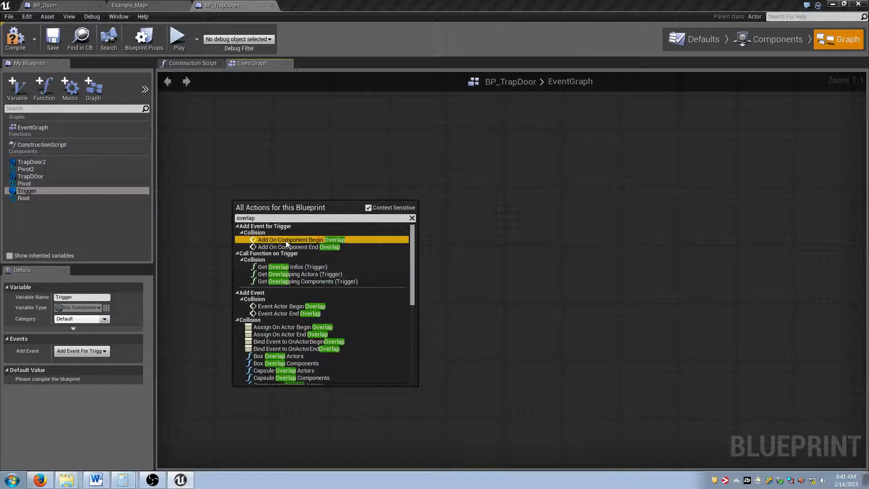
pyautogui.click(286, 241)
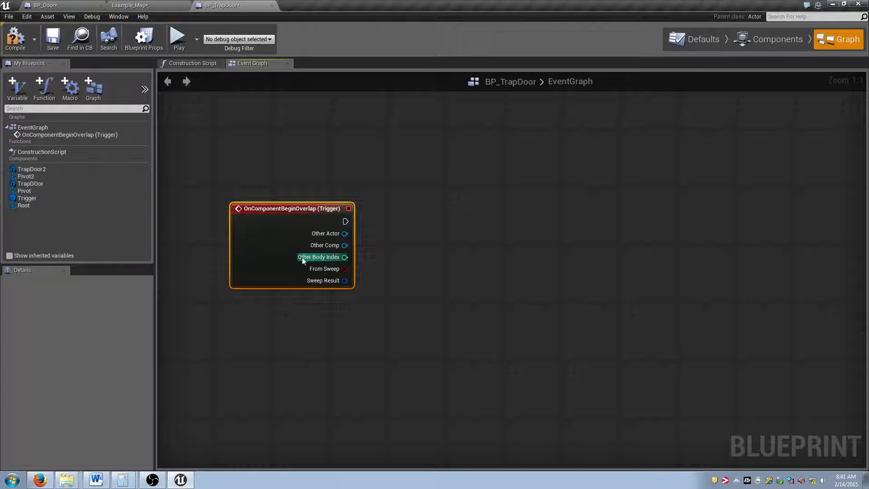
# Step: Add a timeline named OpenDoor, with its Play input connected to the Trigger overlap event's execution output
pyautogui.moveTo(343, 221); pyautogui.dragTo(421, 219)
pyautogui.write('timeline')
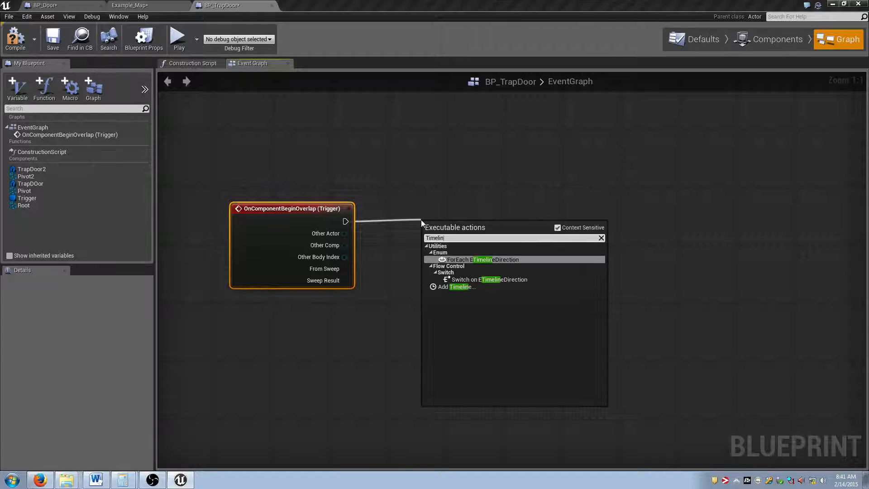
pyautogui.click(479, 289)
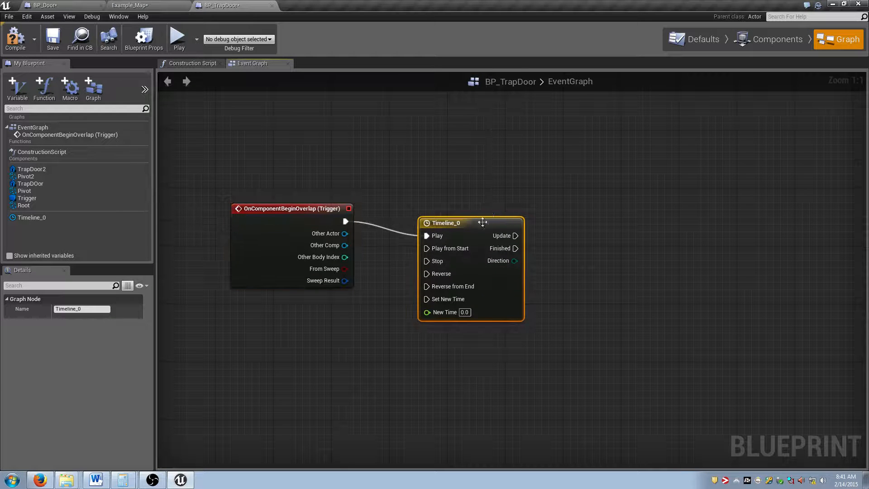
pyautogui.moveTo(483, 221); pyautogui.dragTo(485, 201)
pyautogui.doubleClick(469, 194)
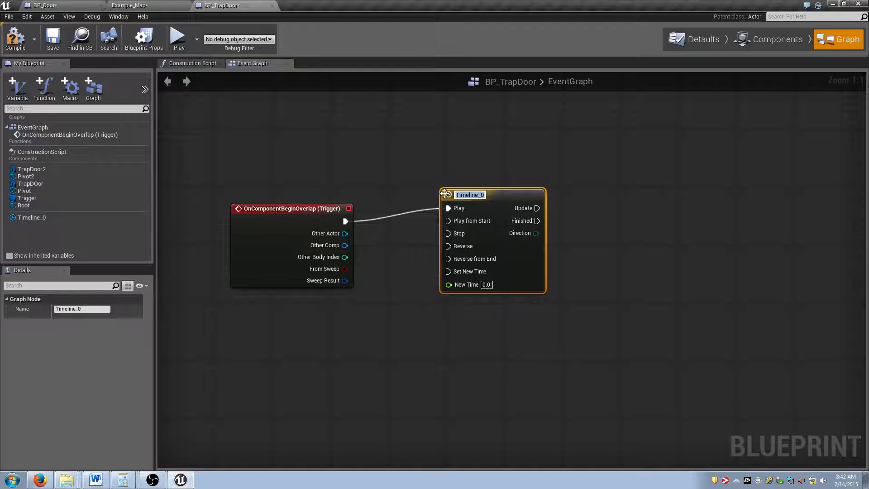
pyautogui.write('OpenDoor')
pyautogui.press('Return')
# Step: Add a float track named Rotation to the OpenDoor timeline and set the timeline length to 0.5
pyautogui.doubleClick(446, 194)
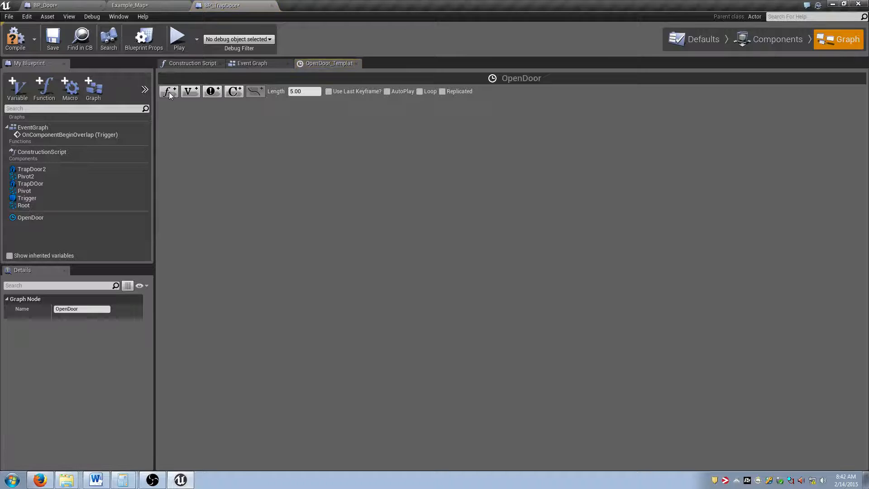
pyautogui.click(170, 95)
pyautogui.write('R')
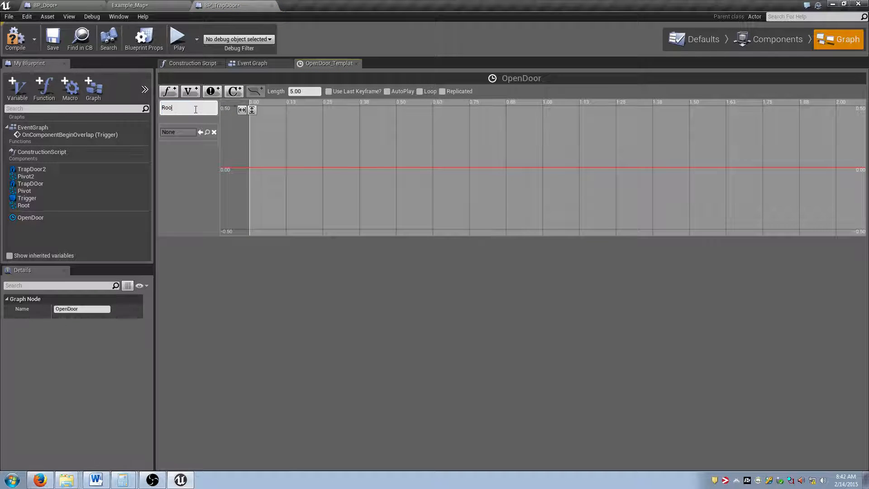
pyautogui.write('otation')
pyautogui.press('Return')
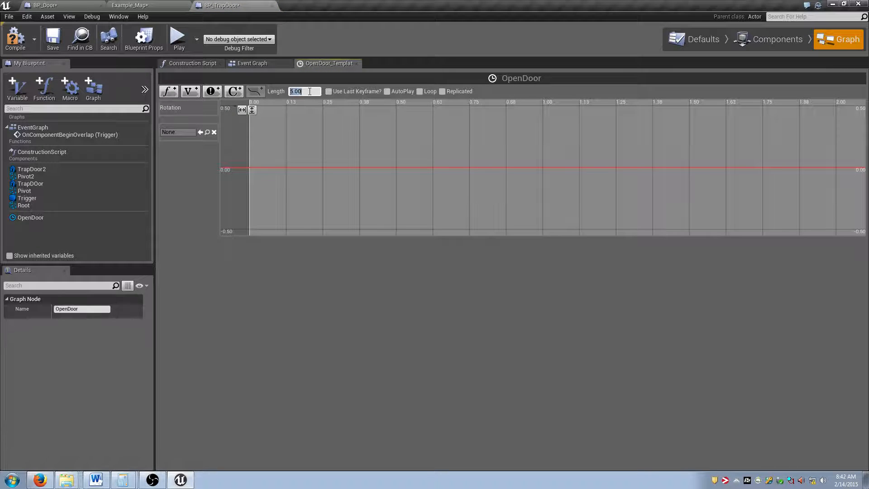
pyautogui.write('0.5')
pyautogui.press('Return')
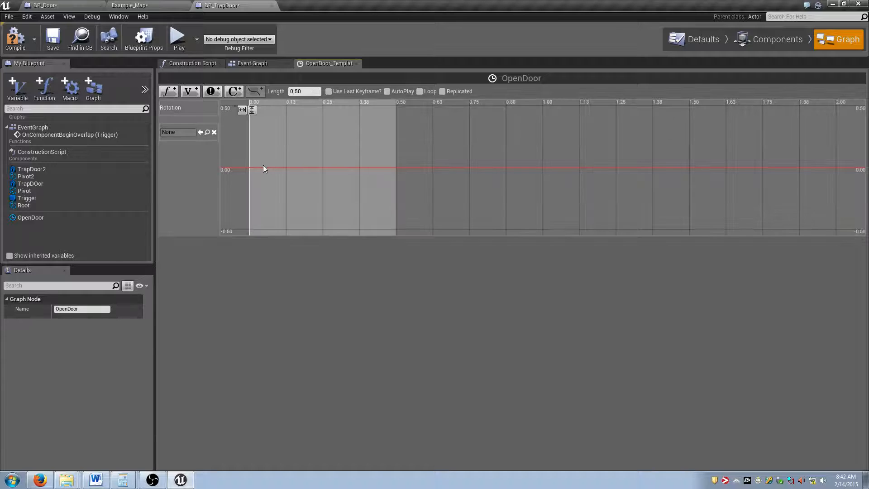
# Step: Add two keys to the Rotation track and set the first one to time 0 and value 0
pyautogui.keyDown('shift'); pyautogui.click(251, 168); pyautogui.keyUp('shift')
pyautogui.keyDown('shift'); pyautogui.click(387, 170); pyautogui.keyUp('shift')
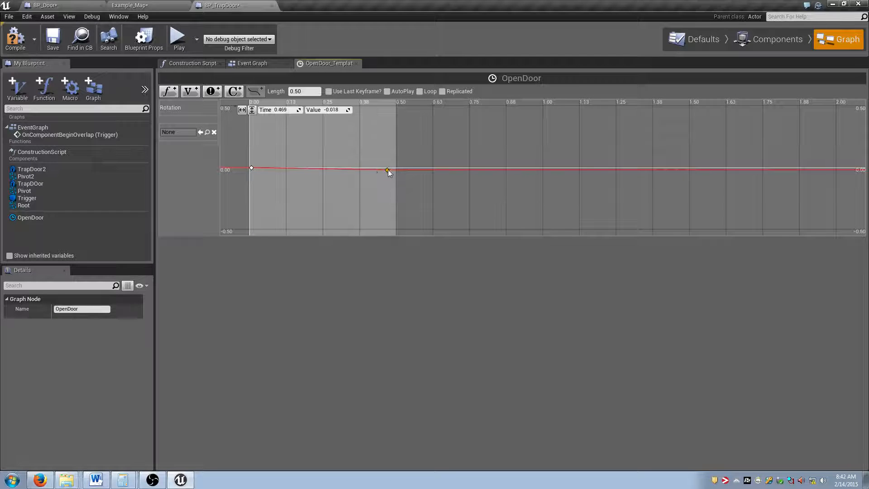
pyautogui.click(285, 109)
pyautogui.write('0')
pyautogui.press('Tab')
# Step: Set the second Rotation key to time 0.5 and value 90, and fit the curve to the graph
pyautogui.click(388, 170)
pyautogui.click(280, 110)
pyautogui.write('0')
pyautogui.press('Tab')
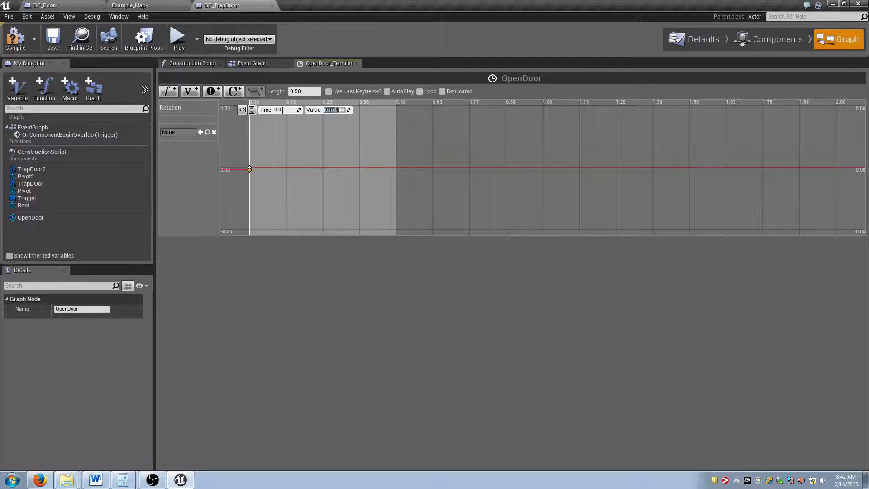
pyautogui.click(251, 110)
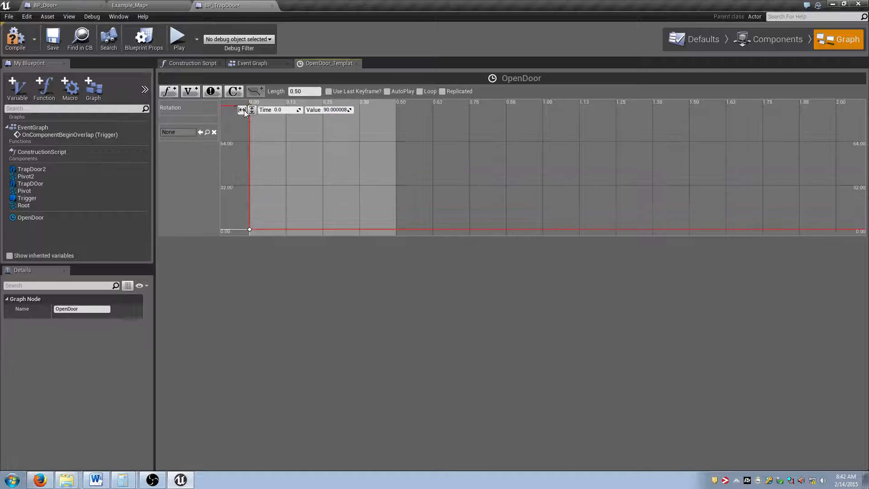
pyautogui.click(242, 110)
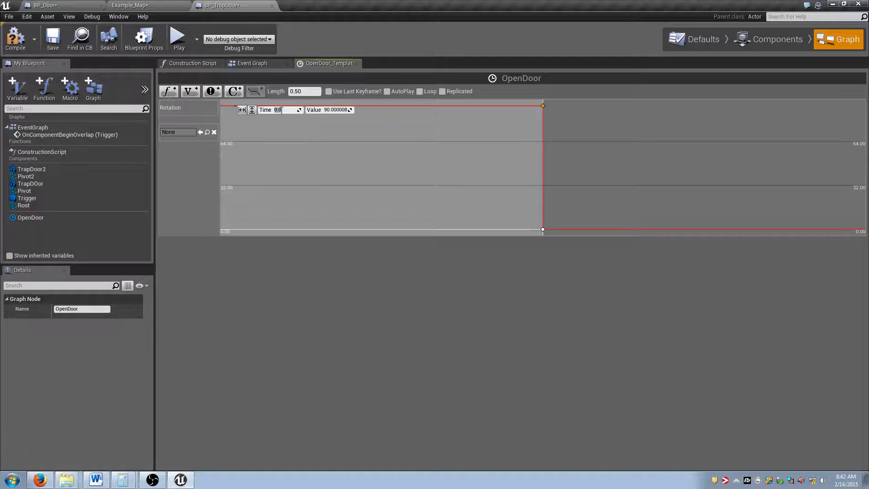
pyautogui.write('0.5')
pyautogui.press('Return')
pyautogui.click(241, 109)
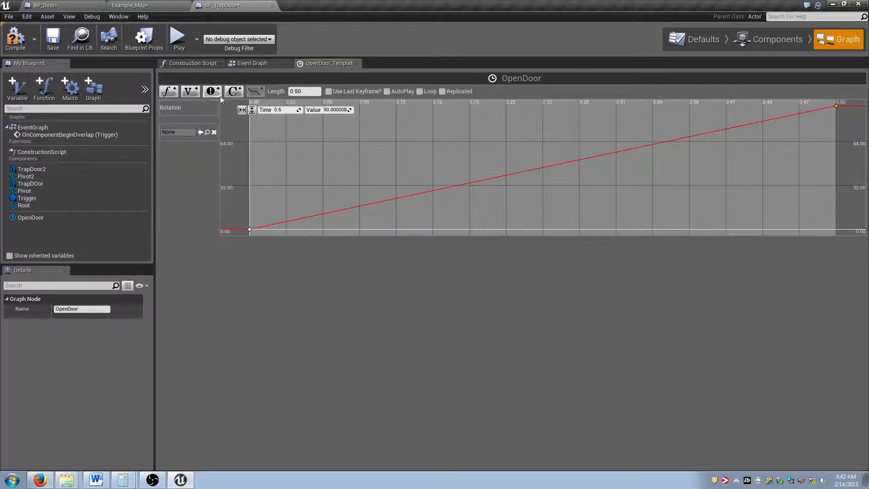
# Step: Set the first Rotation key's interpolation to Auto and save the blueprint before returning to the component view
pyautogui.rightClick(250, 229)
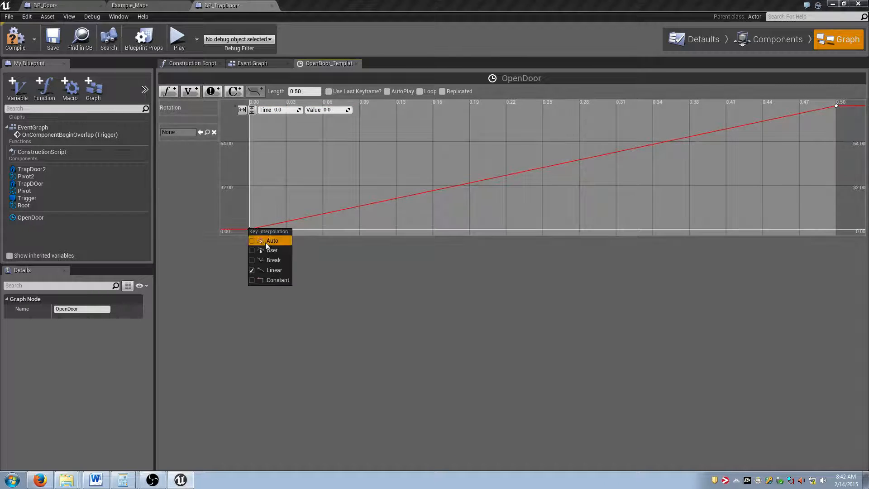
pyautogui.click(265, 242)
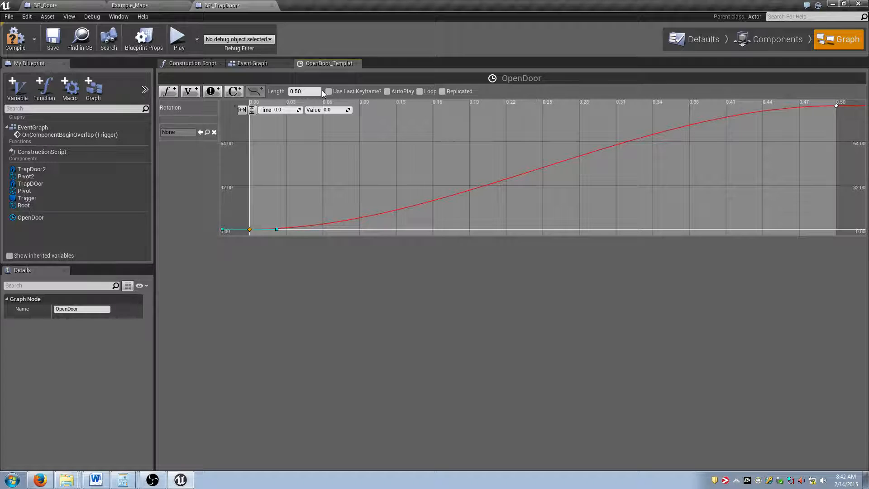
pyautogui.hotkey('ctrl', 's')
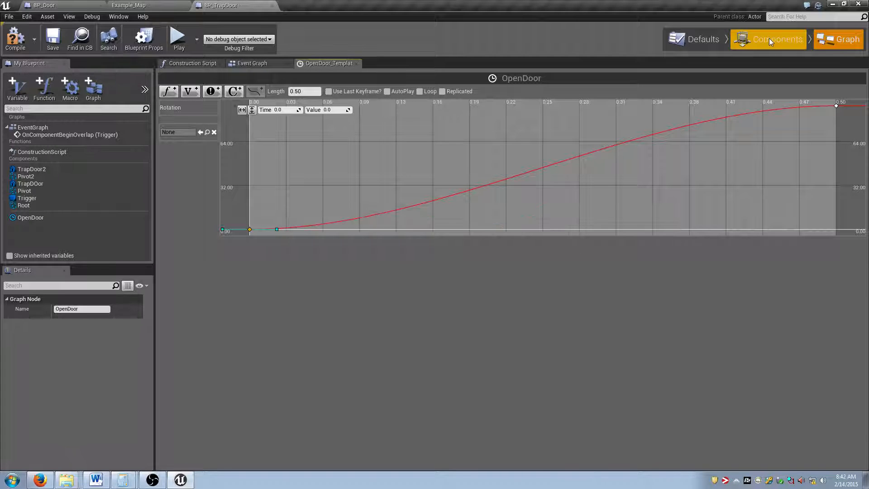
pyautogui.click(769, 38)
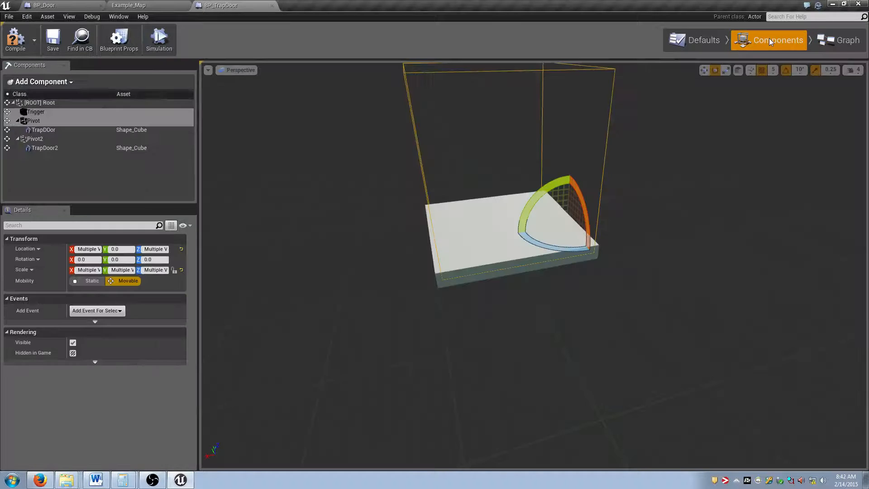
# Step: Rotate the Pivot2 component to check which axis swings its door panel, and return to the event graph
pyautogui.click(62, 140)
pyautogui.moveTo(440, 197); pyautogui.dragTo(423, 195)
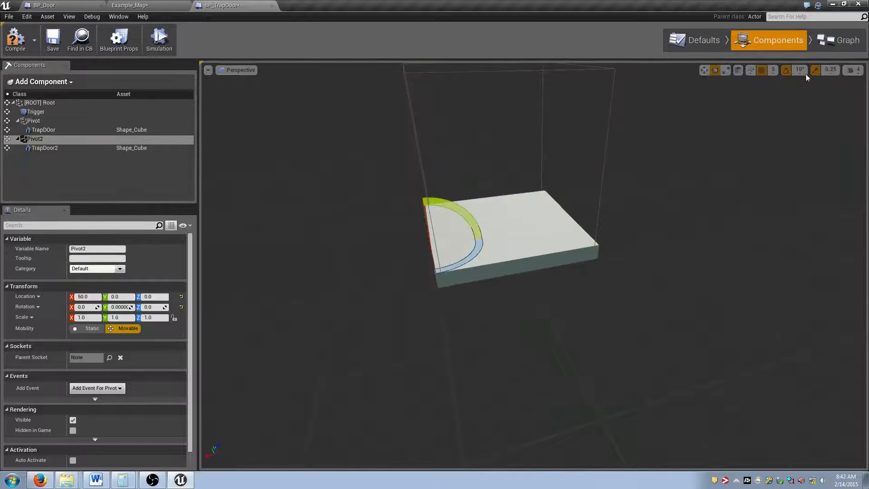
pyautogui.click(838, 41)
pyautogui.click(250, 64)
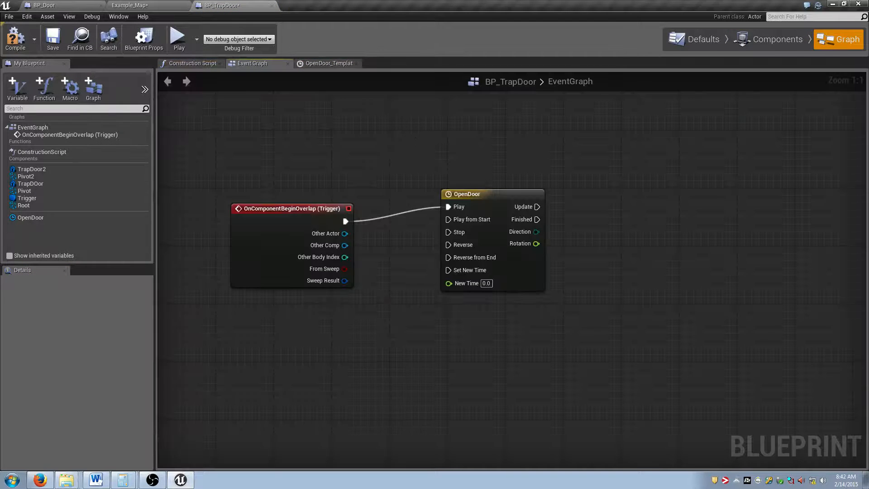
# Step: Add a Set Relative Rotation node targeting Pivot2 and connect it to the OpenDoor timeline's Update output
pyautogui.click(99, 177)
pyautogui.moveTo(99, 177); pyautogui.dragTo(465, 336)
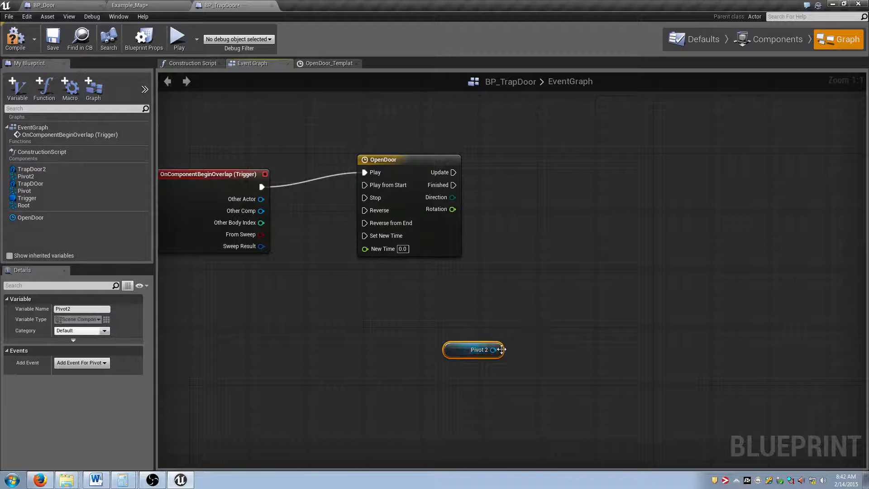
pyautogui.moveTo(525, 335); pyautogui.dragTo(525, 335)
pyautogui.write('Set relati')
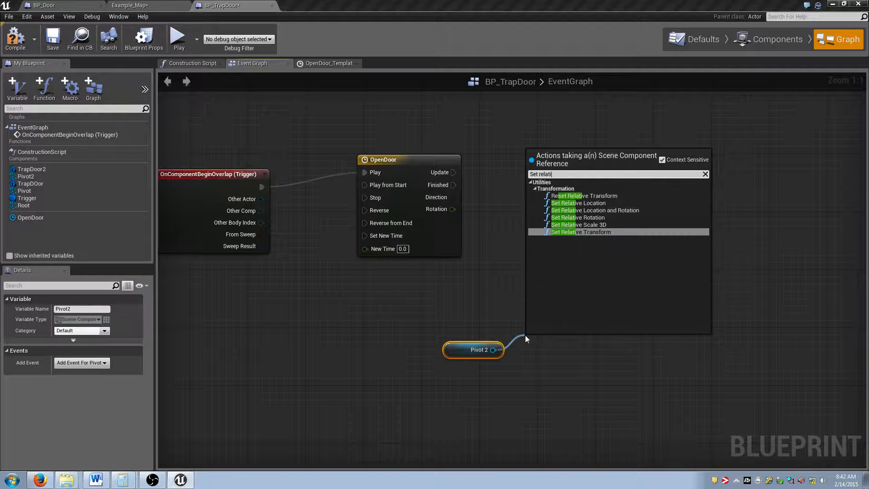
pyautogui.press('Up')
pyautogui.press('Return')
pyautogui.moveTo(526, 338); pyautogui.dragTo(583, 259)
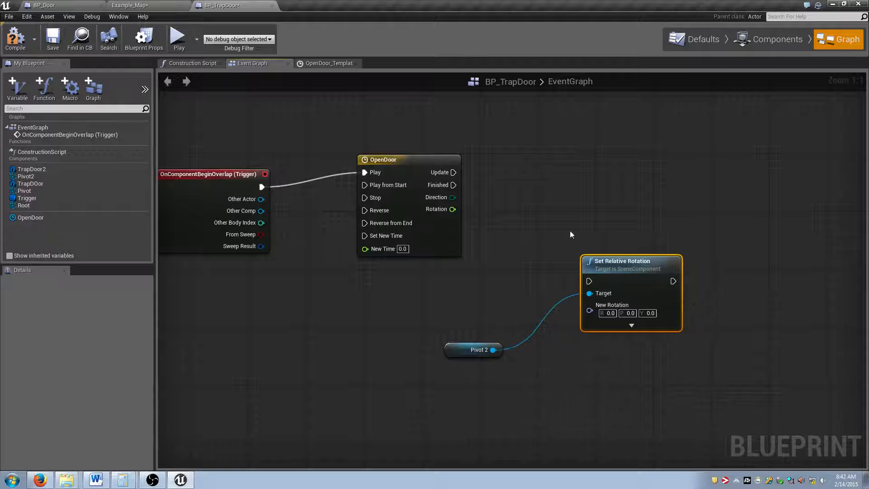
pyautogui.moveTo(454, 172); pyautogui.dragTo(683, 188)
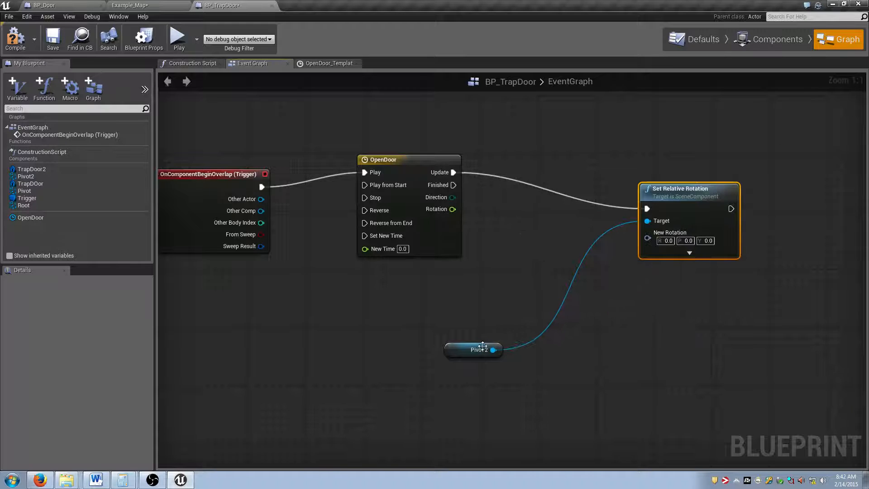
pyautogui.moveTo(473, 350); pyautogui.dragTo(527, 277)
# Step: Feed New Rotation from a Make Rot node and connect the timeline's Rotation output to its Pitch
pyautogui.moveTo(648, 239); pyautogui.dragTo(582, 278)
pyautogui.click(607, 357)
pyautogui.moveTo(631, 297); pyautogui.dragTo(610, 296)
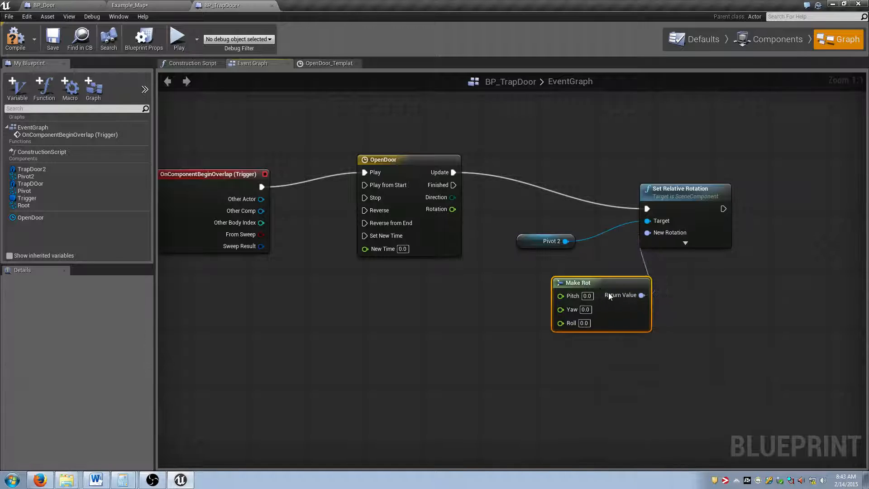
pyautogui.moveTo(452, 209); pyautogui.dragTo(561, 296)
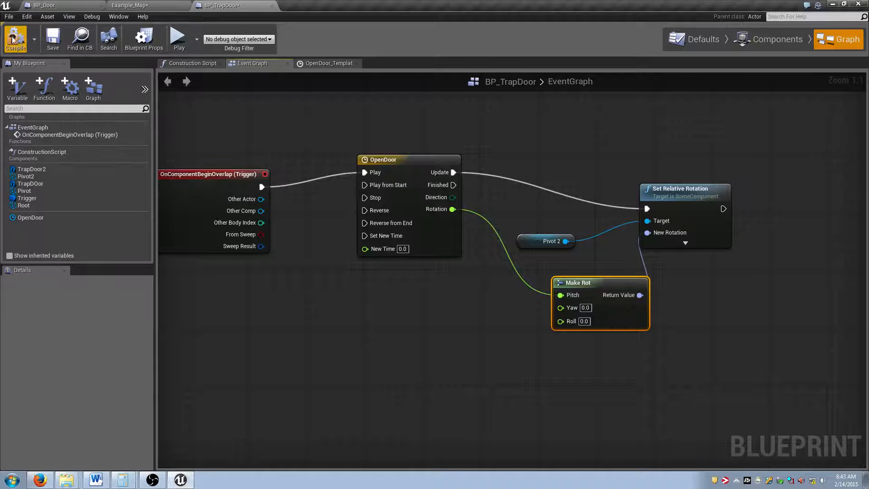
# Step: Delete both existing trapdoor actors, BP_TrapDoor and BP_TrapDoor2, from Example_Map
pyautogui.click(133, 4)
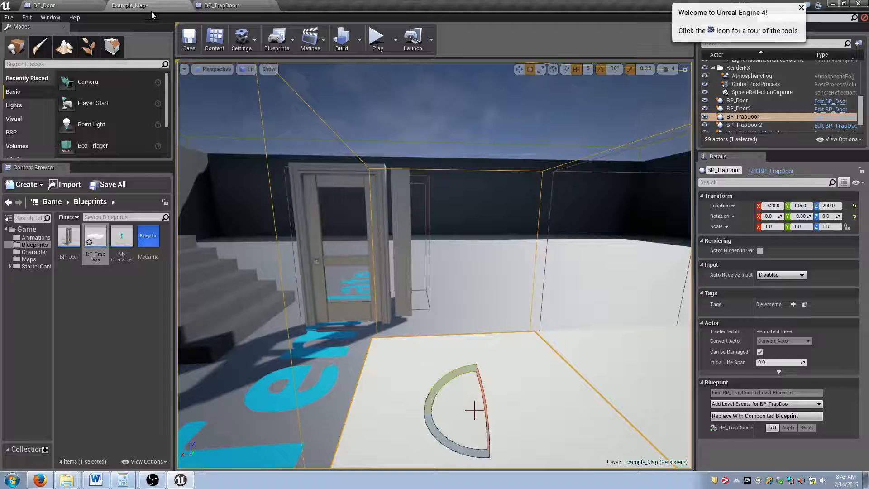
pyautogui.press('f')
pyautogui.click(468, 252)
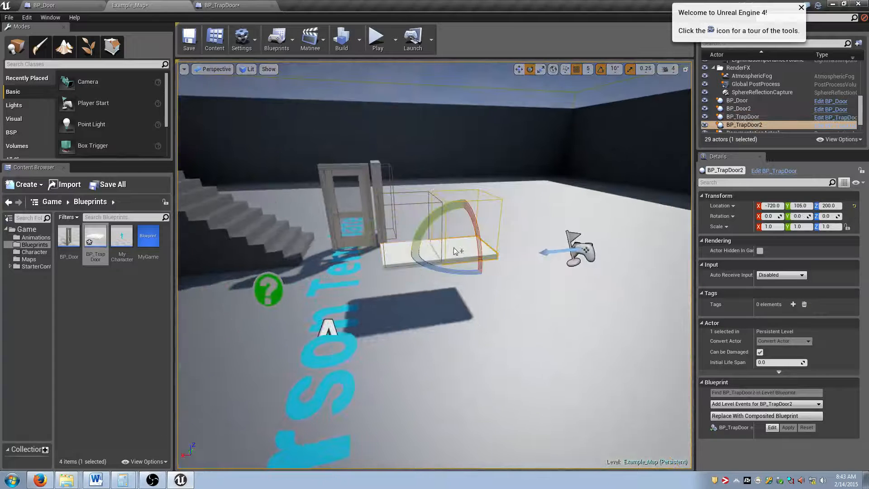
pyautogui.press('Delete')
pyautogui.click(398, 252)
pyautogui.press('Delete')
pyautogui.moveTo(364, 302); pyautogui.dragTo(355, 303, button='right')
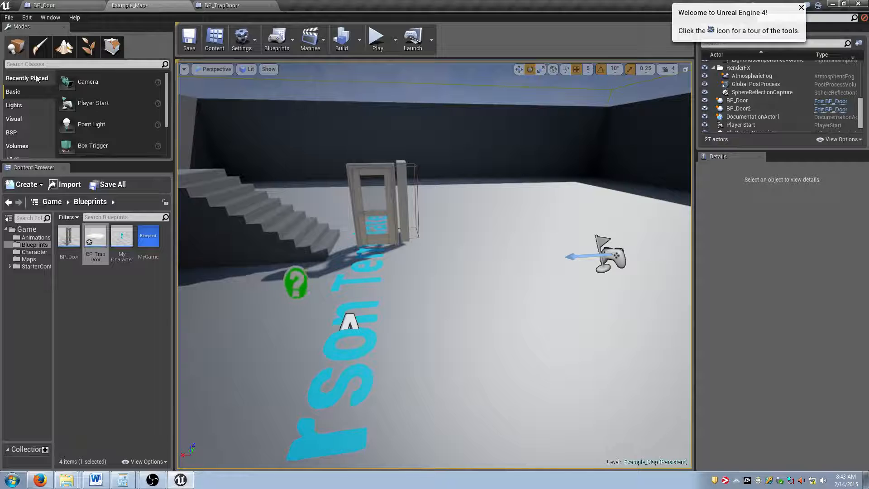
# Step: Cut a pit into the level floor with a subtractive BSP box
pyautogui.click(12, 132)
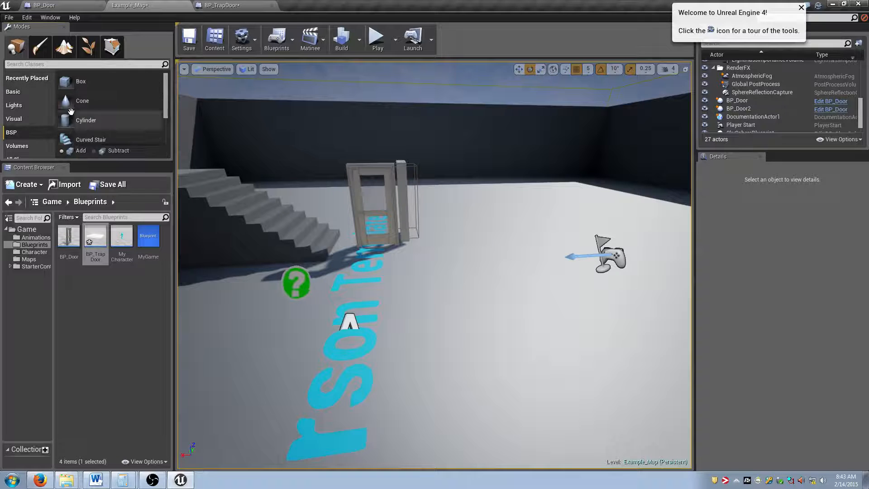
pyautogui.click(94, 150)
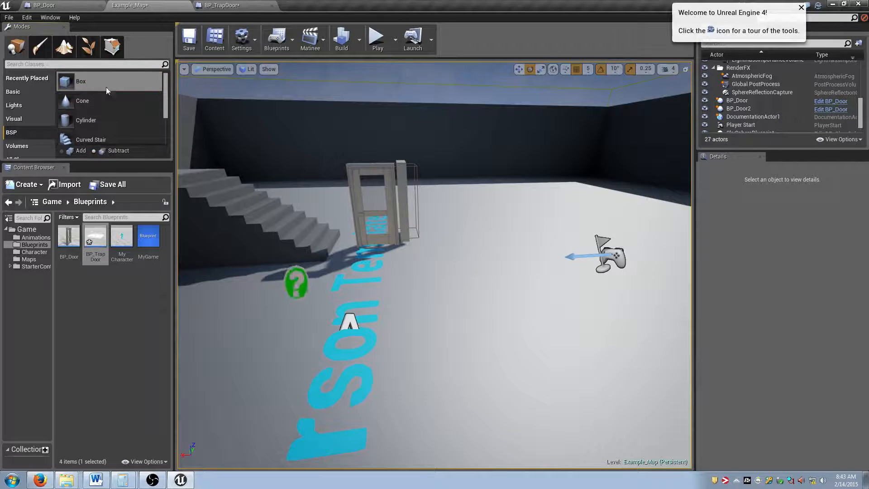
pyautogui.moveTo(109, 83)
pyautogui.mouseDown()
pyautogui.moveTo(453, 346)
pyautogui.moveTo(490, 298)
pyautogui.mouseUp()
pyautogui.moveTo(490, 298); pyautogui.dragTo(491, 340, button='right')
# Step: Place a BP_TrapDoor instance in the level and move it over the pit in the floor
pyautogui.moveTo(99, 238); pyautogui.dragTo(428, 378)
pyautogui.moveTo(428, 377); pyautogui.dragTo(454, 328, button='right')
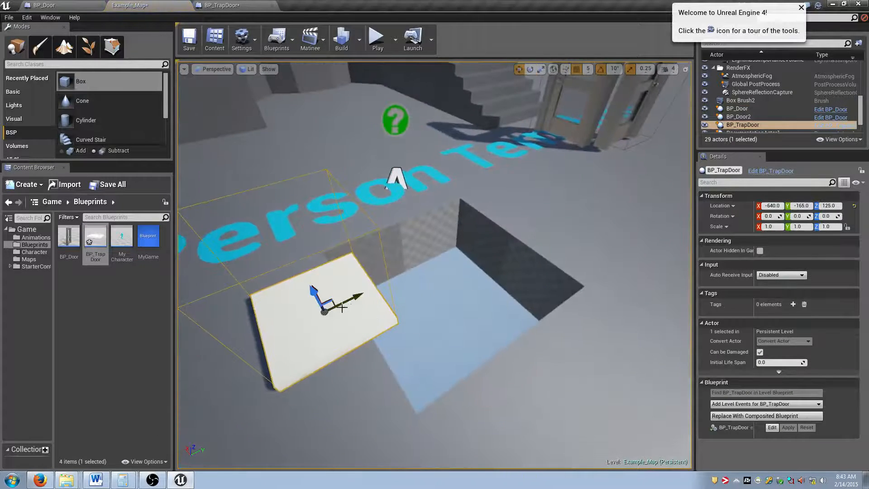
pyautogui.moveTo(331, 296); pyautogui.dragTo(331, 263, button='right')
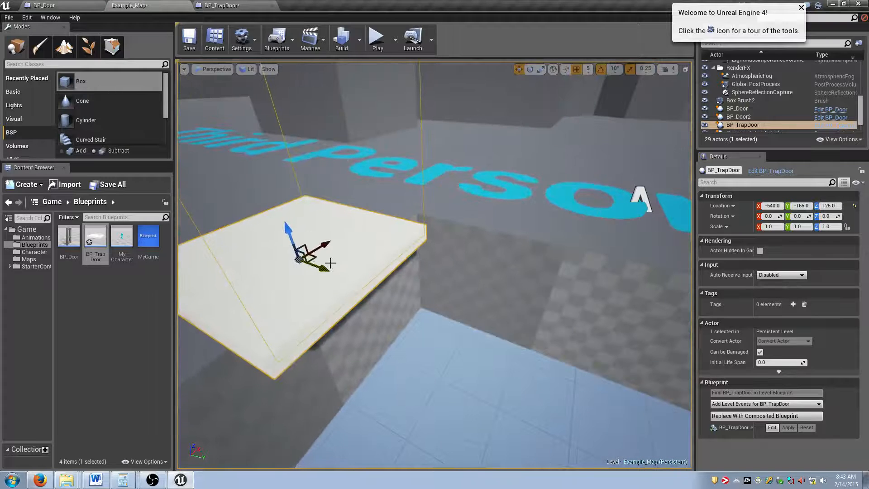
pyautogui.moveTo(321, 260); pyautogui.dragTo(539, 353)
pyautogui.moveTo(546, 276); pyautogui.dragTo(548, 253, button='right')
pyautogui.moveTo(487, 218); pyautogui.dragTo(497, 239)
pyautogui.click(561, 286)
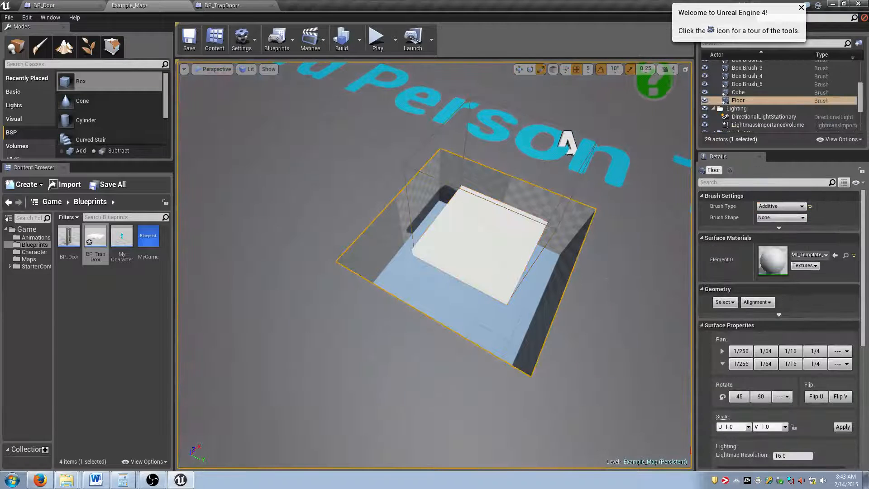
pyautogui.scroll(-5, 789, 256)
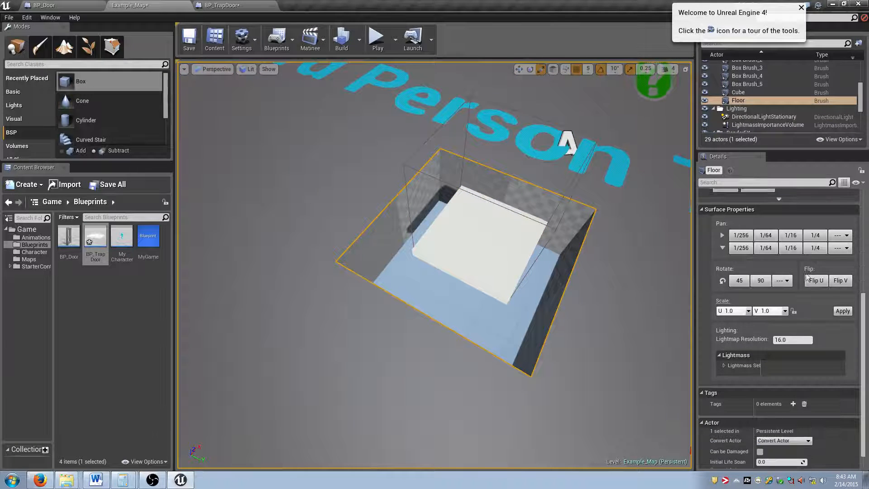
pyautogui.scroll(5, 799, 273)
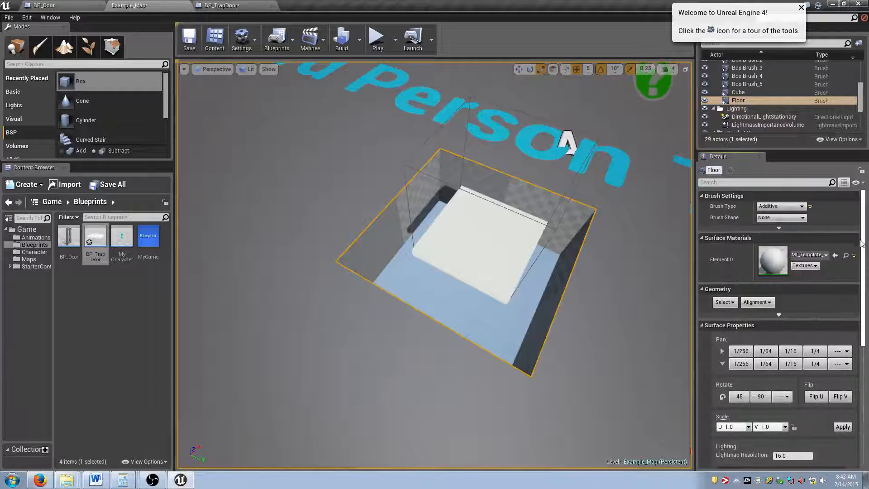
pyautogui.moveTo(602, 254)
pyautogui.mouseDown(button='right')
pyautogui.moveTo(561, 257)
pyautogui.moveTo(588, 260)
pyautogui.mouseUp(button='right')
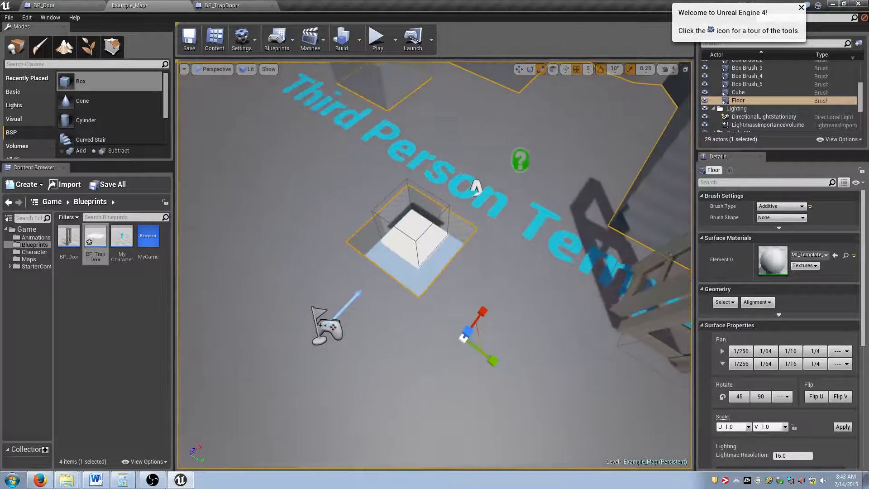
pyautogui.moveTo(435, 296); pyautogui.dragTo(431, 284, button='right')
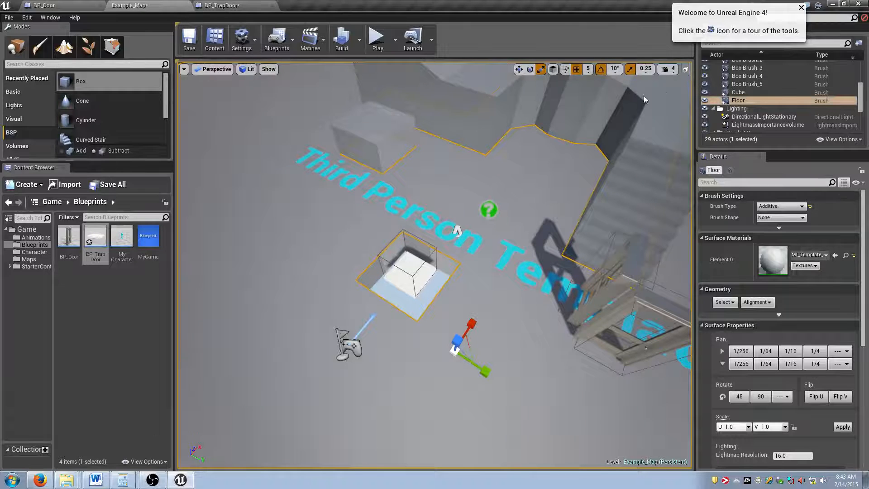
# Step: Show the level in four viewports and select the subtractive box brush, Box Brush2, in the top view
pyautogui.click(686, 69)
pyautogui.scroll(-9, 393, 199)
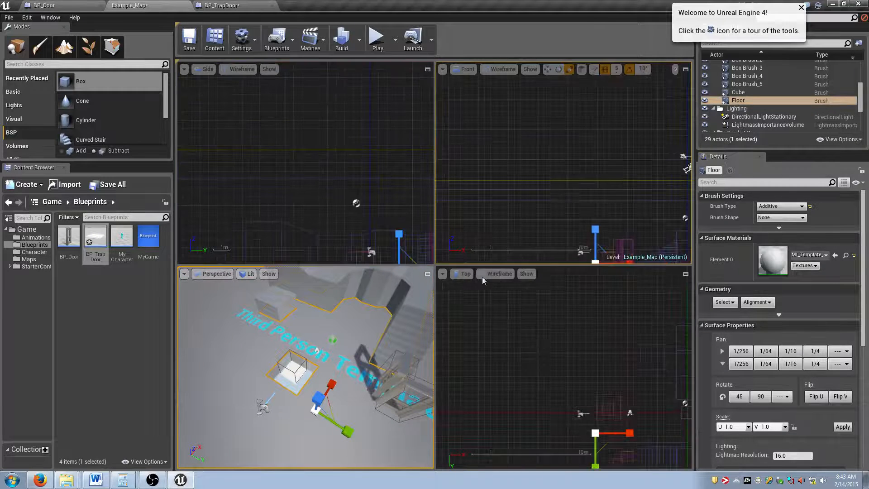
pyautogui.moveTo(628, 386); pyautogui.dragTo(509, 278, button='right')
pyautogui.scroll(8, 535, 377)
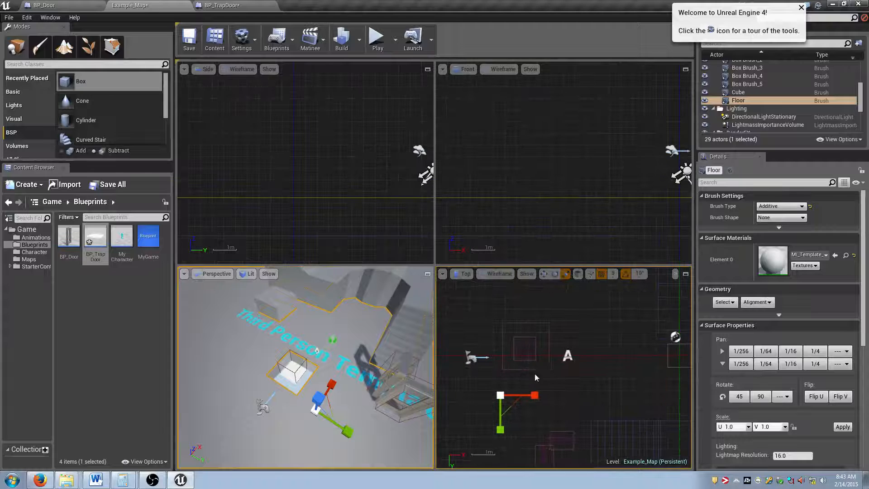
pyautogui.moveTo(317, 350); pyautogui.dragTo(317, 350)
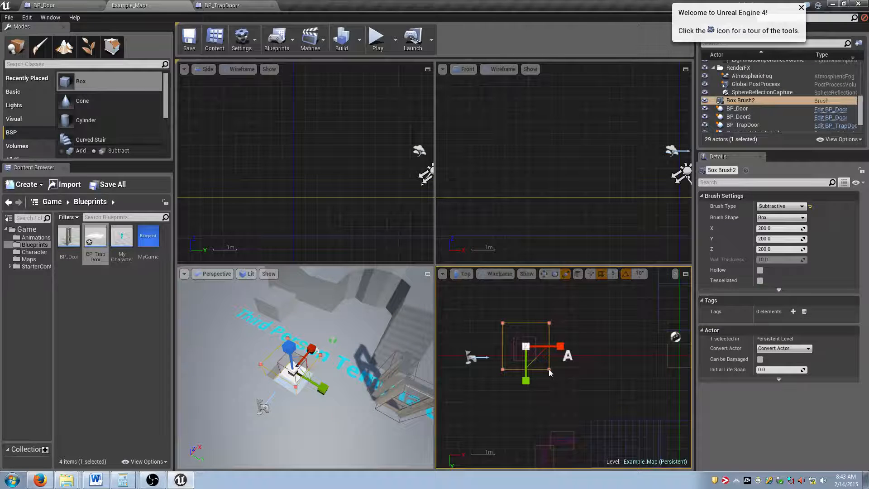
# Step: Set the subtractive box brush's X, Y and Z dimensions to 100
pyautogui.click(780, 230)
pyautogui.scroll(8, 302, 369)
pyautogui.scroll(-4, 302, 368)
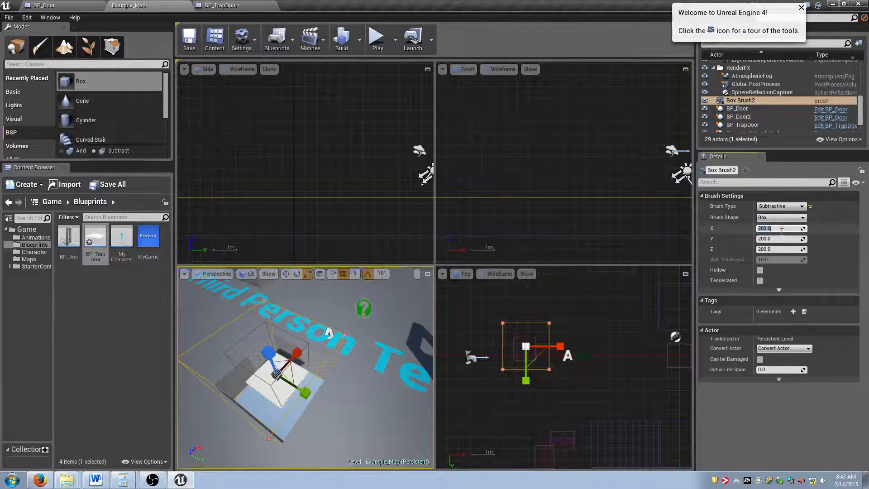
pyautogui.write('100')
pyautogui.press('Tab')
pyautogui.write('100')
pyautogui.press('Tab')
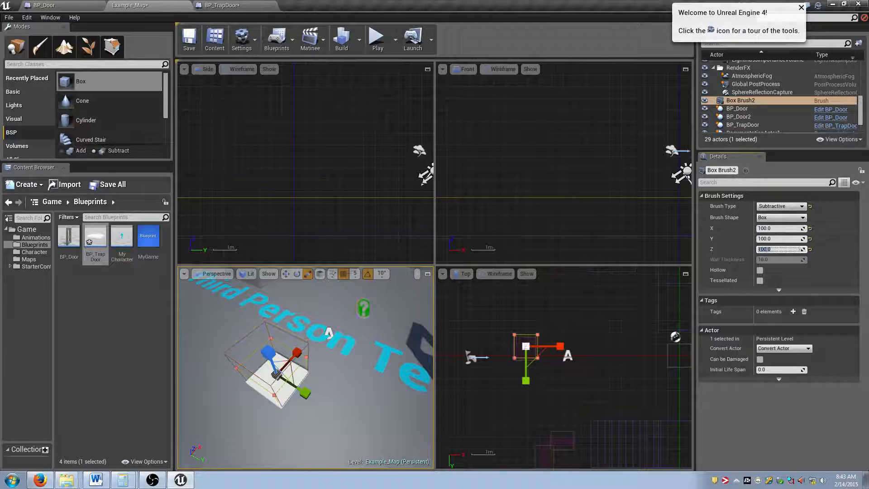
# Step: Move the subtractive box brush to line up horizontally with the trapdoor and lower it into the floor
pyautogui.moveTo(302, 368)
pyautogui.mouseDown(button='right')
pyautogui.moveTo(276, 378)
pyautogui.moveTo(312, 373)
pyautogui.moveTo(339, 384)
pyautogui.moveTo(362, 357)
pyautogui.moveTo(356, 355)
pyautogui.moveTo(369, 353)
pyautogui.mouseUp(button='right')
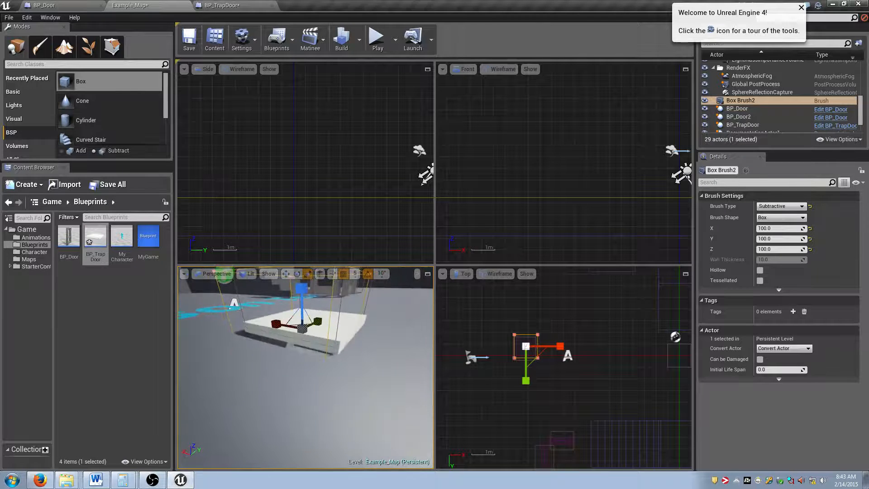
pyautogui.press('w')
pyautogui.scroll(5, 527, 330)
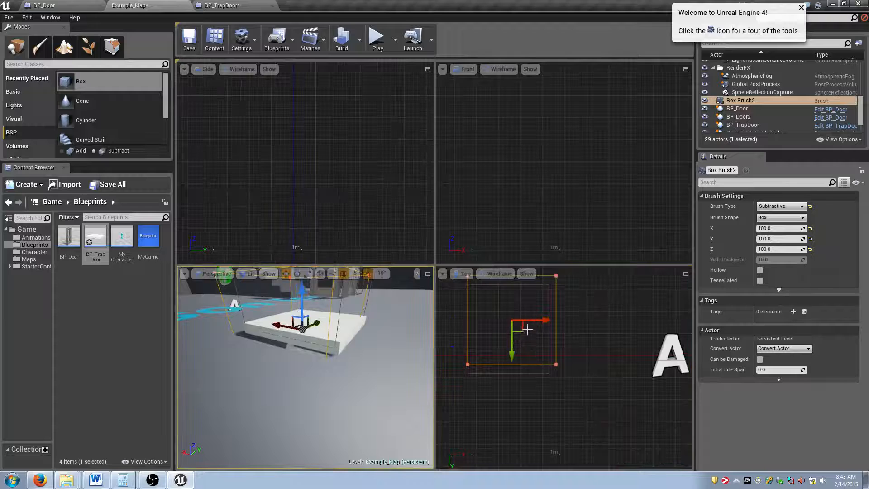
pyautogui.moveTo(527, 330); pyautogui.dragTo(515, 340)
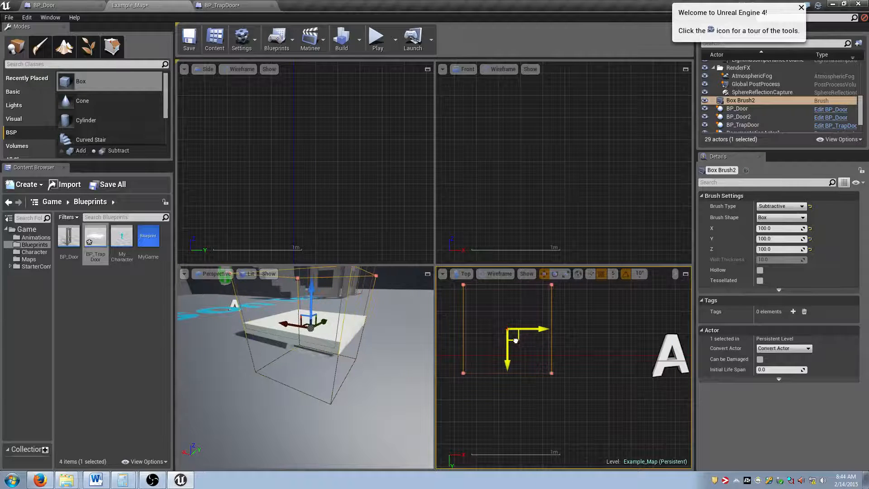
pyautogui.moveTo(379, 311); pyautogui.dragTo(376, 312, button='right')
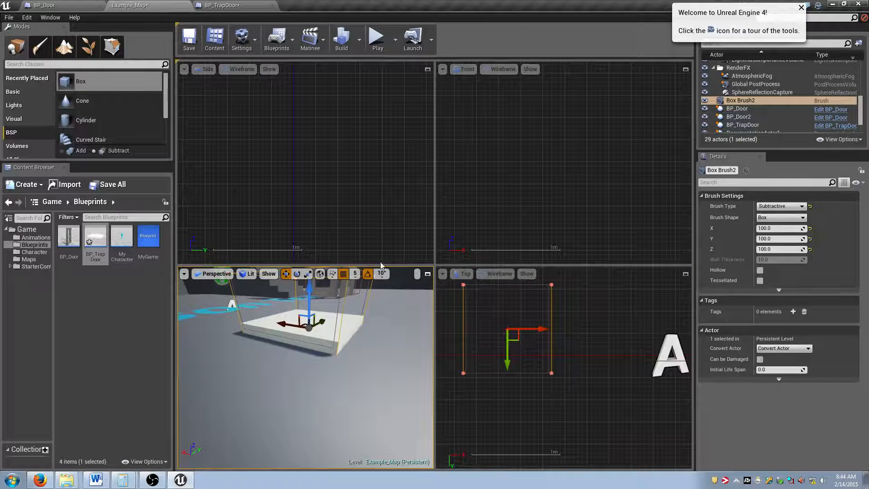
pyautogui.moveTo(303, 292); pyautogui.dragTo(311, 301)
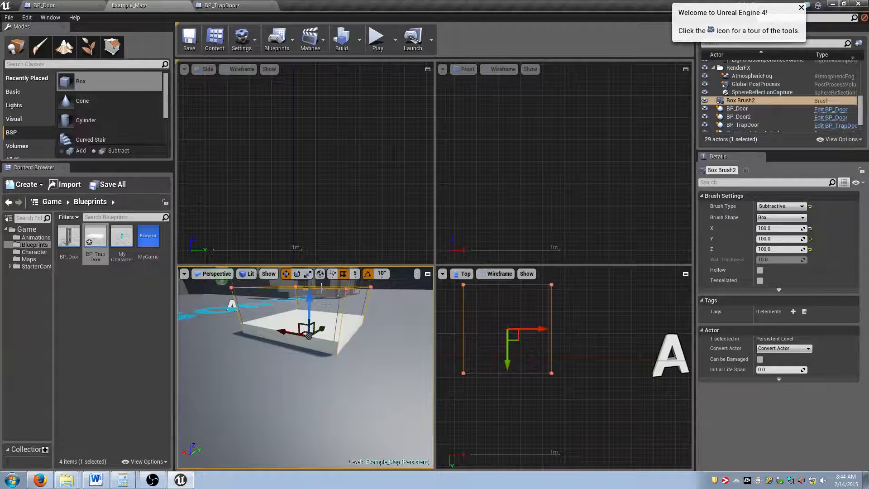
# Step: Maximize the perspective viewport and lower the trapdoor actor to Z 115, flush with the floor
pyautogui.click(427, 274)
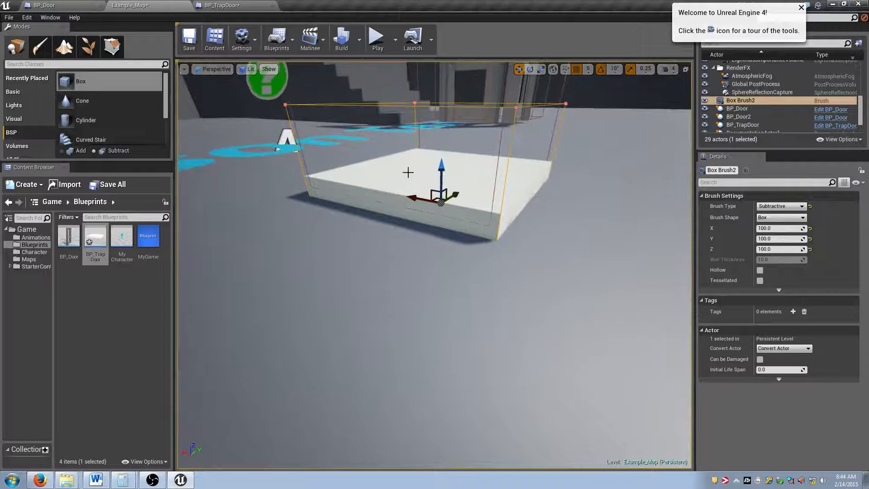
pyautogui.click(441, 159)
pyautogui.moveTo(441, 159)
pyautogui.mouseDown()
pyautogui.moveTo(442, 300)
pyautogui.moveTo(436, 171)
pyautogui.mouseUp()
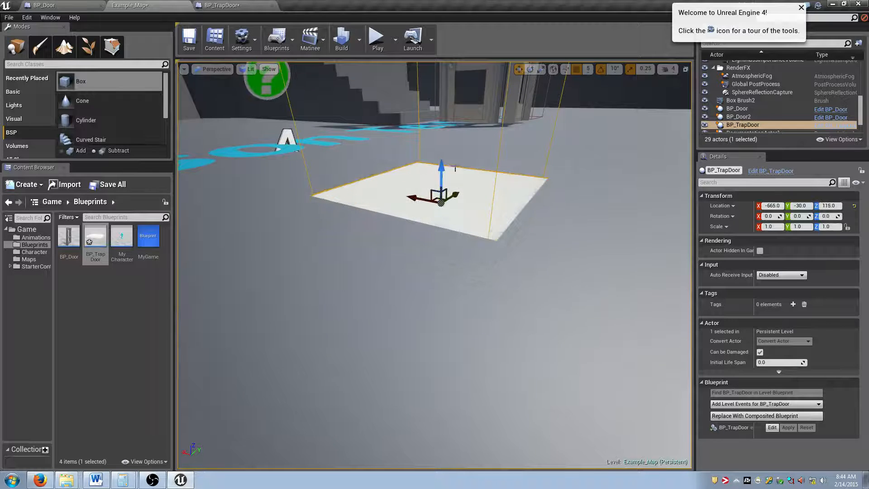
pyautogui.rightClick(500, 136)
pyautogui.click(480, 138)
# Step: Play the level and walk the character onto the trapdoor to test its opening, and end the play session
pyautogui.moveTo(480, 138); pyautogui.dragTo(435, 137, button='right')
pyautogui.hotkey('alt', 'p')
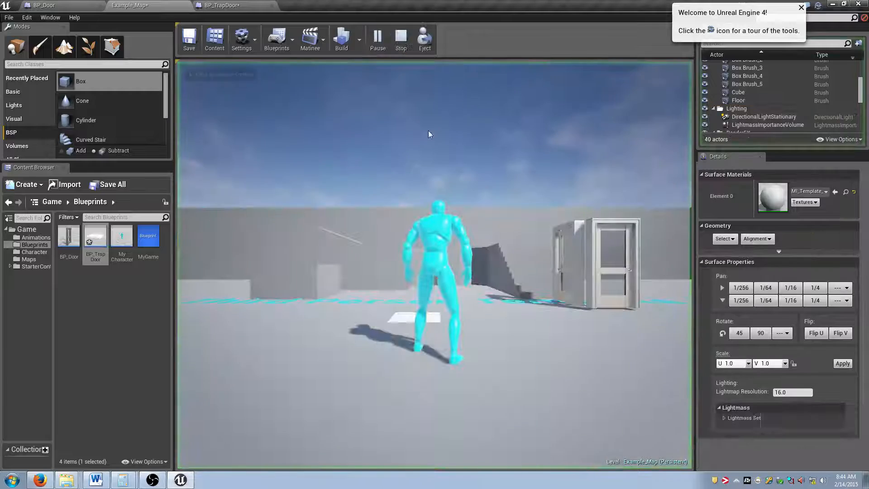
pyautogui.press('w')
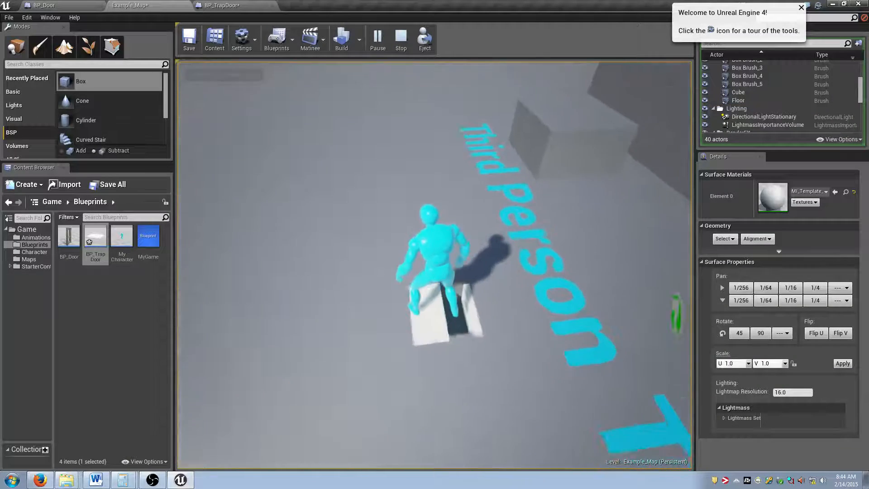
pyautogui.press('Escape')
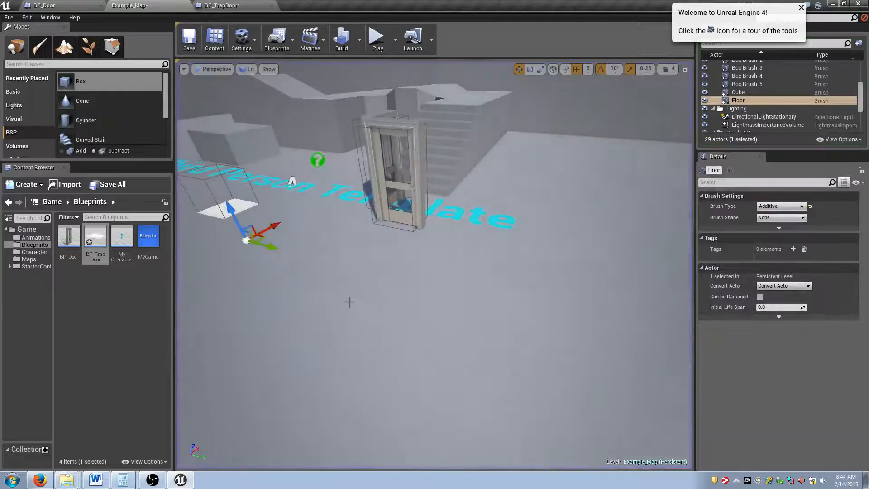
# Step: Select the subtractive box brush in the top view and scale it up towards the trapdoor's outline
pyautogui.moveTo(313, 265); pyautogui.dragTo(345, 265, button='right')
pyautogui.press('w')
pyautogui.press('s')
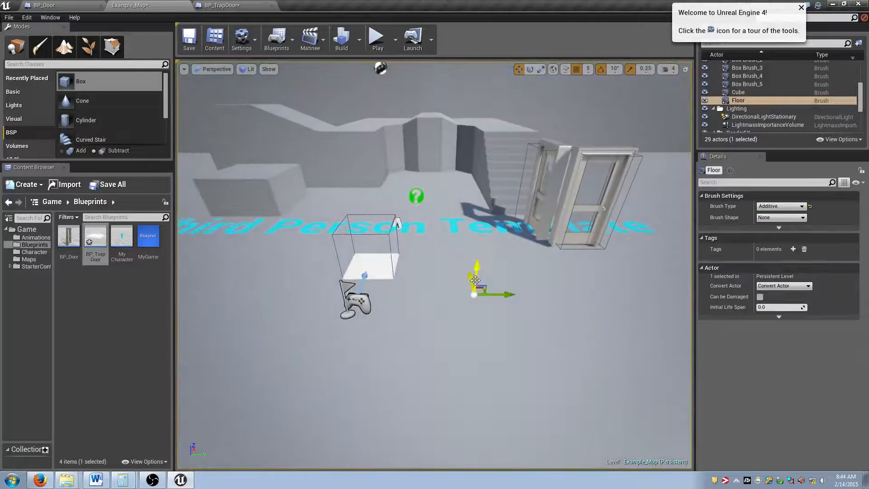
pyautogui.moveTo(476, 289); pyautogui.dragTo(437, 290, button='right')
pyautogui.press('d')
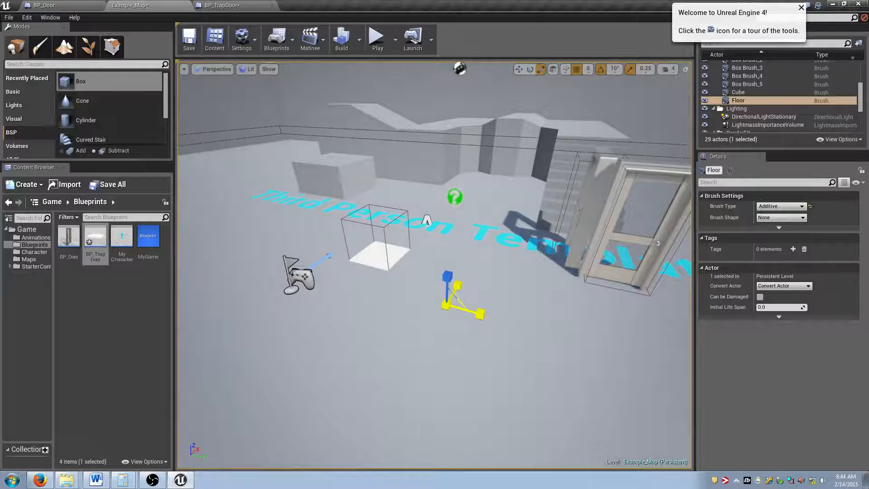
pyautogui.click(444, 289)
pyautogui.click(401, 268)
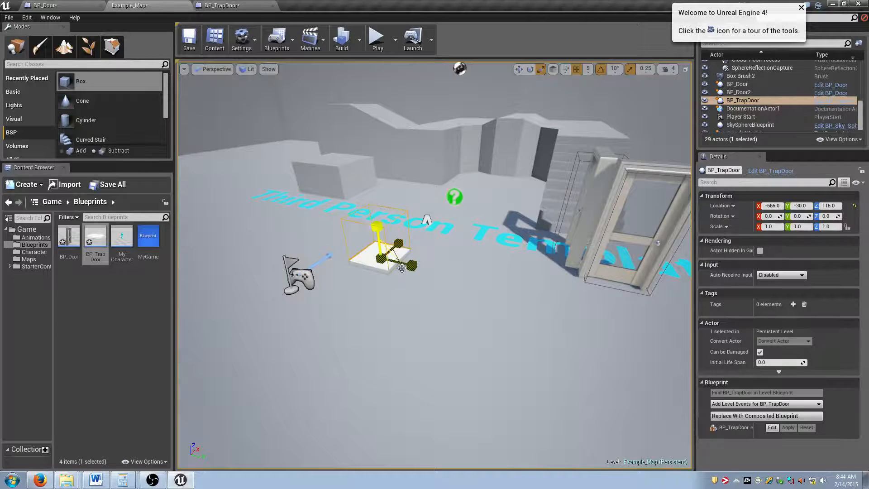
pyautogui.click(685, 69)
pyautogui.click(541, 365)
pyautogui.click(543, 367)
pyautogui.scroll(2, 521, 361)
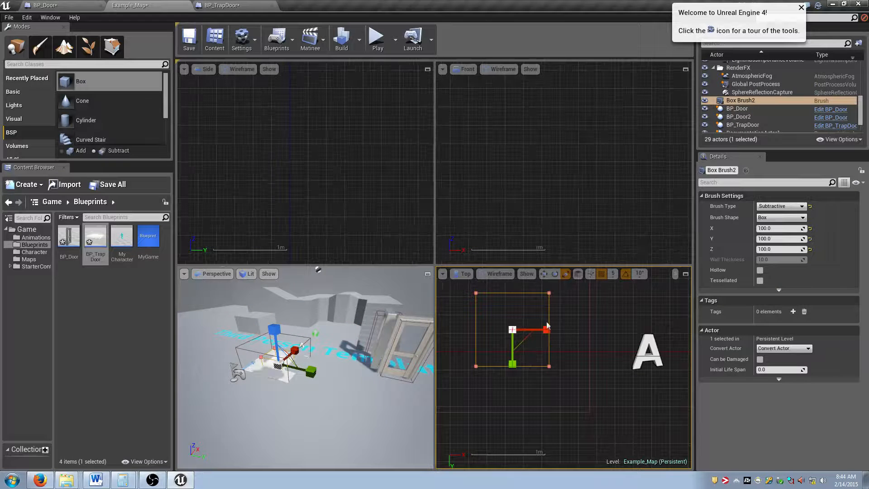
pyautogui.moveTo(547, 326); pyautogui.dragTo(583, 359, button='right')
pyautogui.moveTo(548, 362)
pyautogui.mouseDown()
pyautogui.moveTo(584, 348)
pyautogui.moveTo(543, 364)
pyautogui.mouseUp()
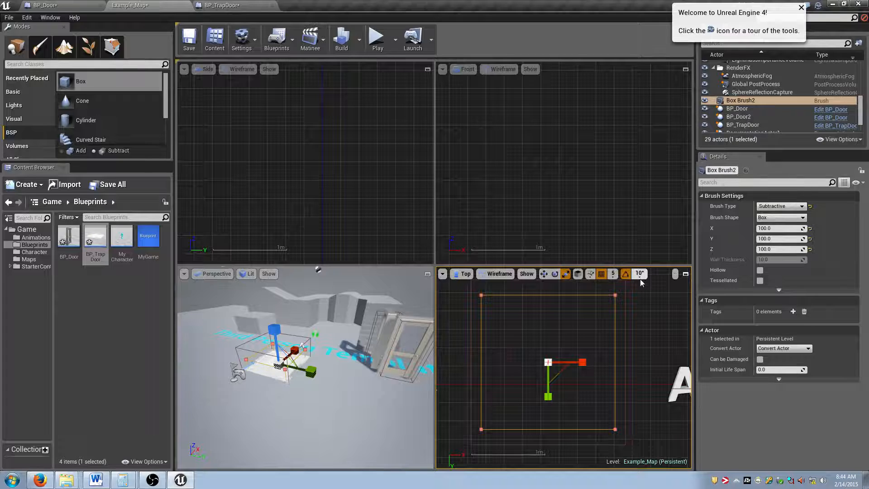
# Step: Set the grid snap size to 1 and scale the box brush up to match the trapdoor's outline
pyautogui.click(612, 274)
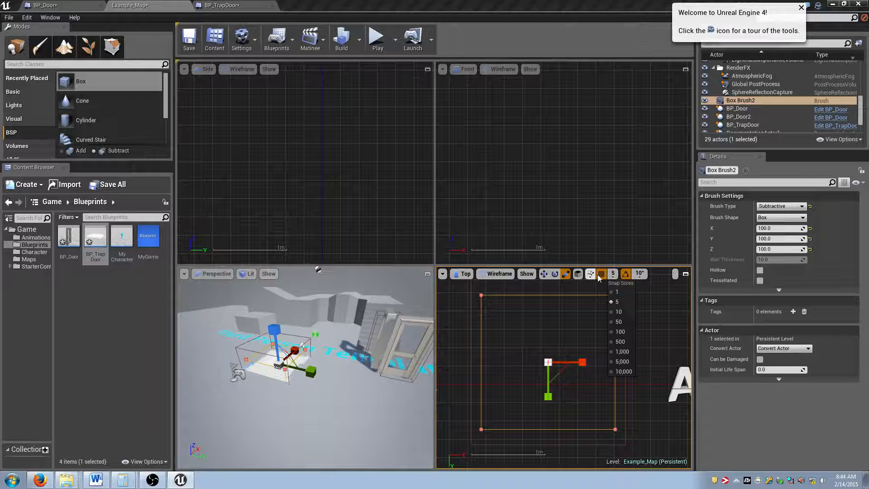
pyautogui.click(613, 294)
pyautogui.moveTo(557, 373); pyautogui.dragTo(564, 366)
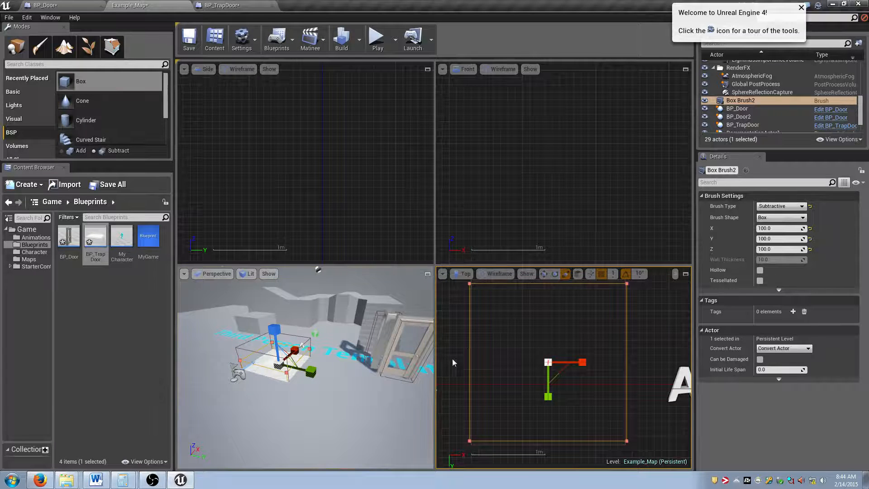
# Step: Check the brush's fit around the trapdoor in perspective and nudge it into alignment in the top view
pyautogui.moveTo(409, 351); pyautogui.dragTo(402, 351, button='right')
pyautogui.press('w')
pyautogui.click(428, 274)
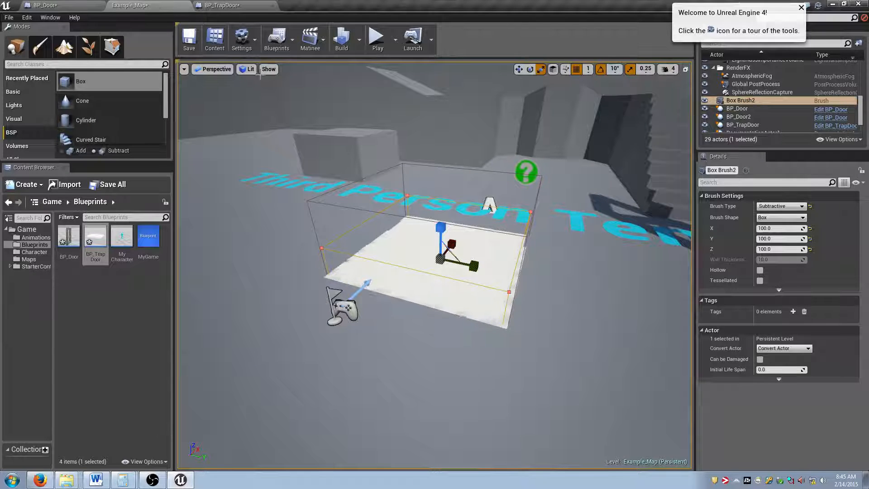
pyautogui.click(685, 70)
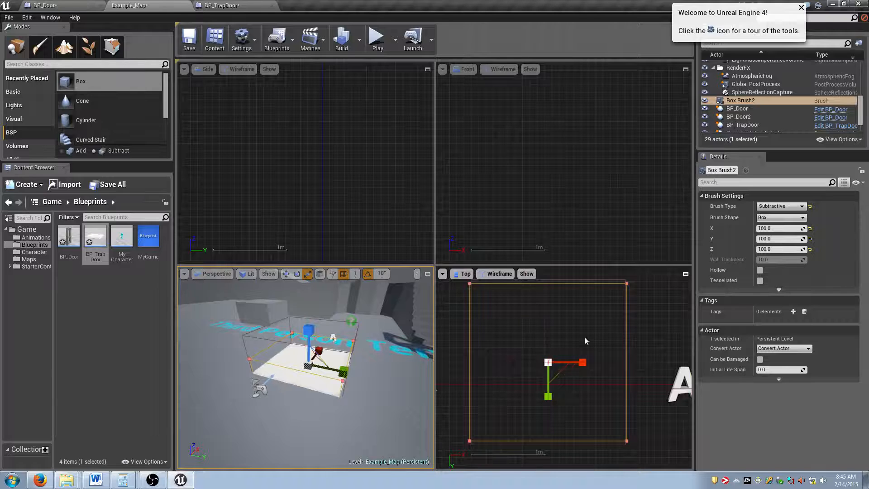
pyautogui.moveTo(559, 371); pyautogui.dragTo(558, 371)
pyautogui.scroll(-2, 560, 363)
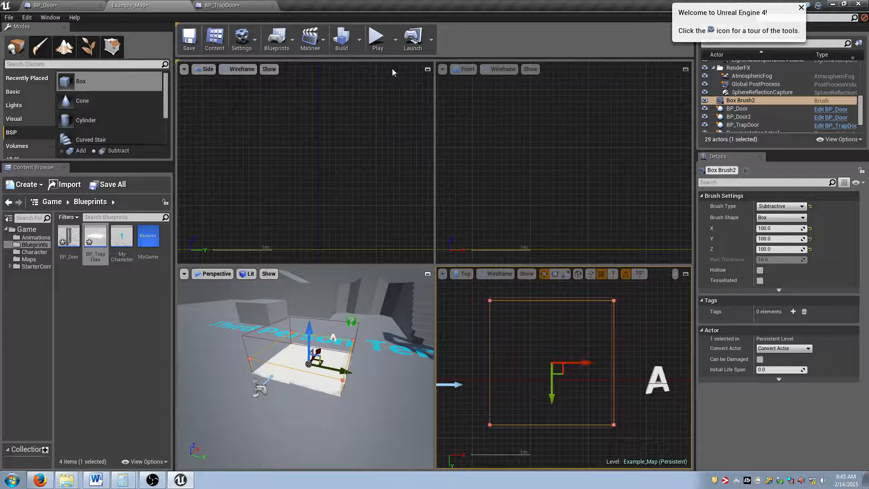
# Step: Play the level in the perspective viewport, run the character over the trapdoor, and end the session
pyautogui.click(427, 273)
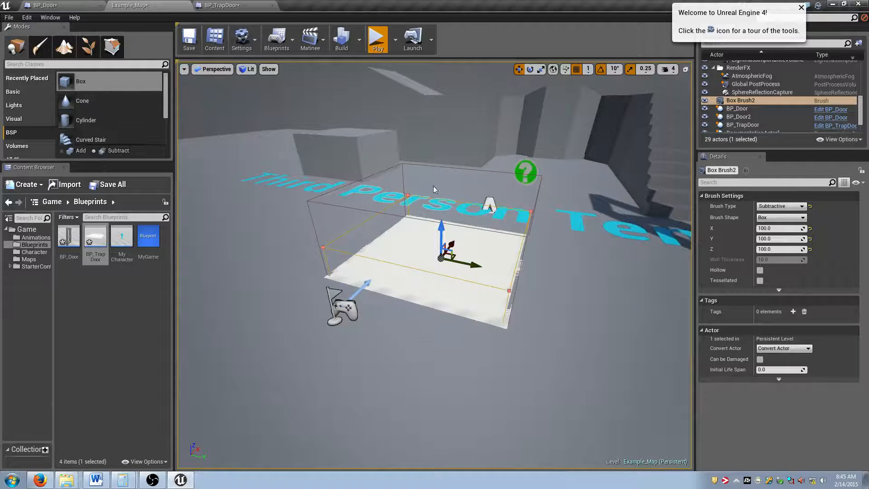
pyautogui.click(377, 38)
pyautogui.press('w')
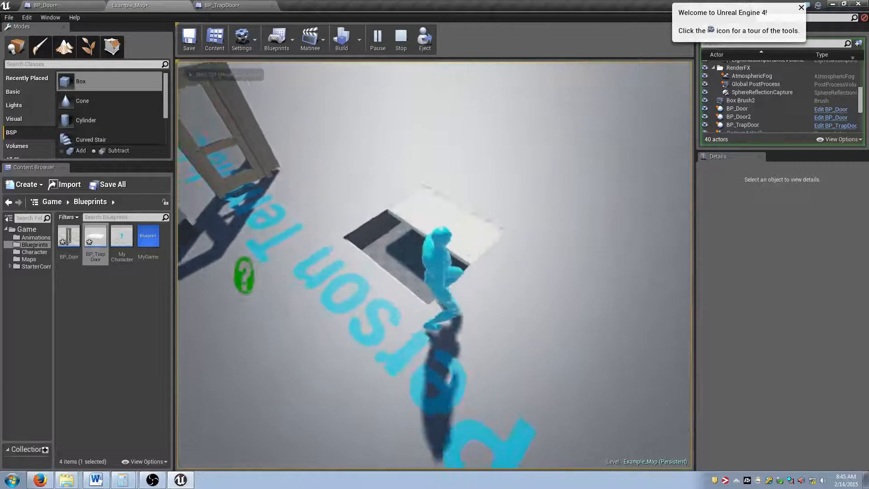
pyautogui.press('Escape')
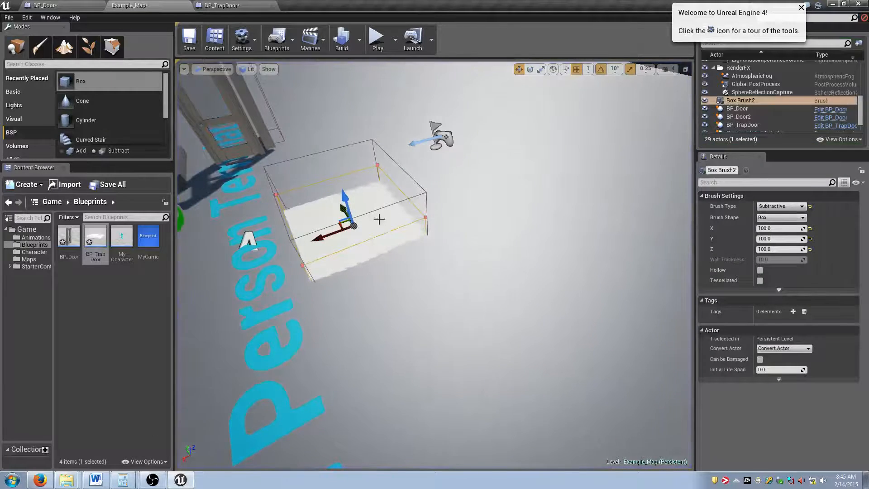
# Step: Frame the box brush in all viewports, make it taller, and lower it deeper into the floor in the front view
pyautogui.click(686, 69)
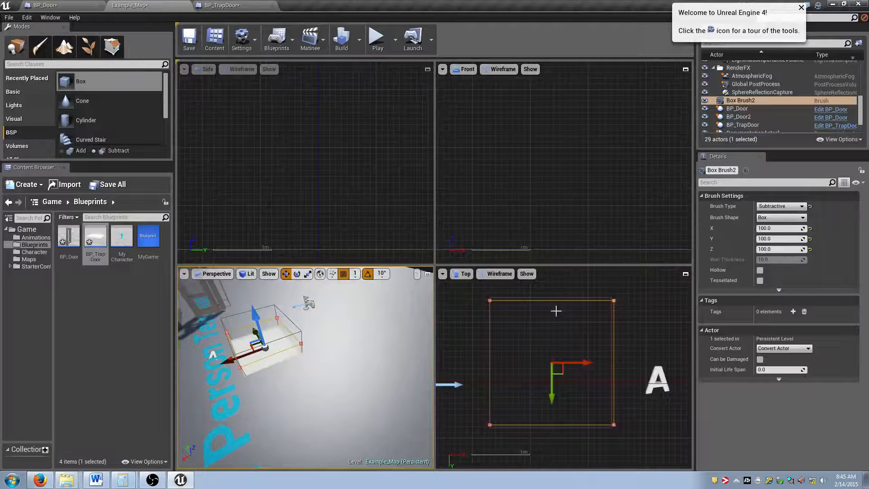
pyautogui.press('f')
pyautogui.scroll(-10, 557, 206)
pyautogui.moveTo(570, 196)
pyautogui.mouseDown(button='right')
pyautogui.moveTo(566, 172)
pyautogui.moveTo(527, 116)
pyautogui.mouseUp(button='right')
pyautogui.scroll(8, 508, 186)
pyautogui.moveTo(490, 205); pyautogui.dragTo(555, 208, button='right')
pyautogui.scroll(4, 554, 208)
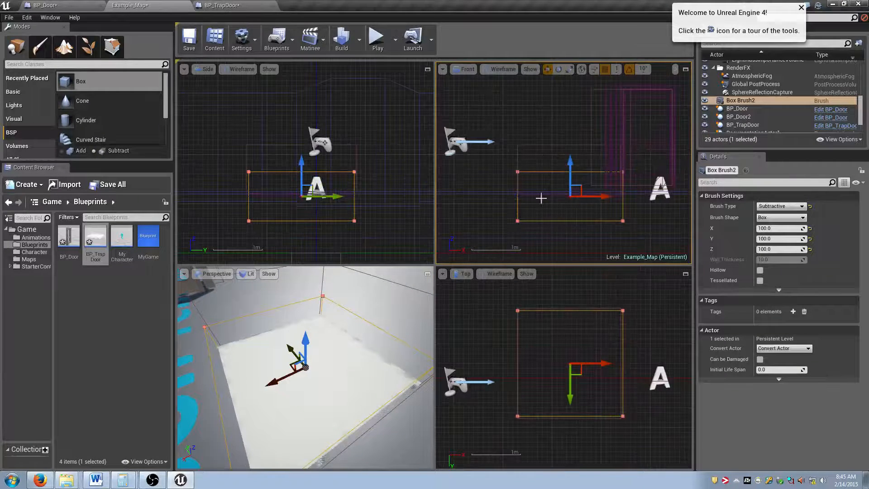
pyautogui.scroll(3, 541, 198)
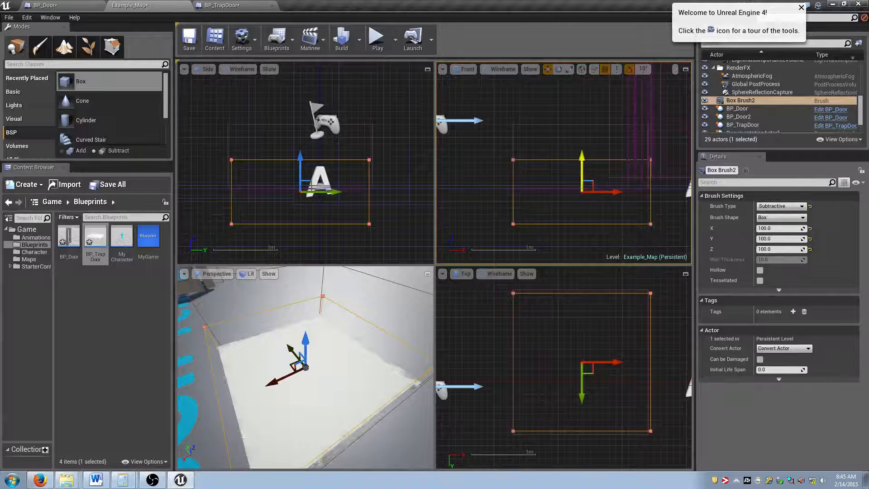
pyautogui.moveTo(582, 163)
pyautogui.mouseDown()
pyautogui.moveTo(582, 197)
pyautogui.moveTo(582, 169)
pyautogui.moveTo(582, 192)
pyautogui.moveTo(582, 182)
pyautogui.mouseUp()
pyautogui.press('r')
pyautogui.press('w')
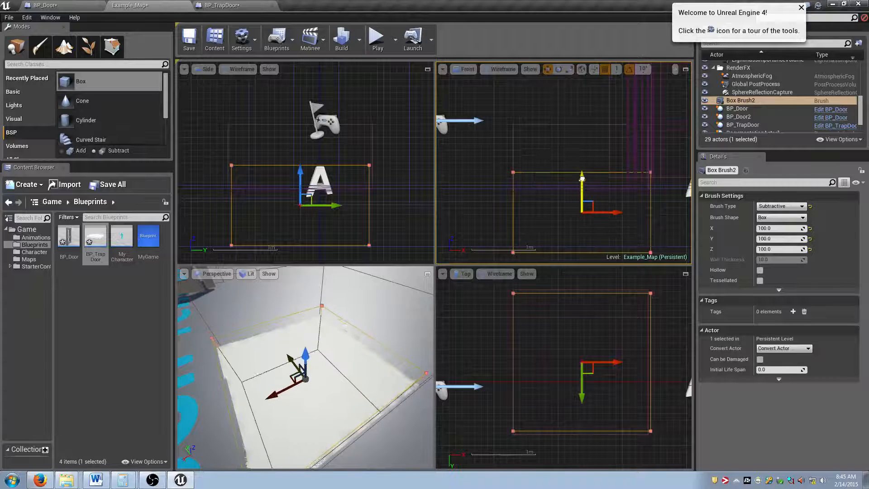
pyautogui.click(372, 46)
pyautogui.click(428, 69)
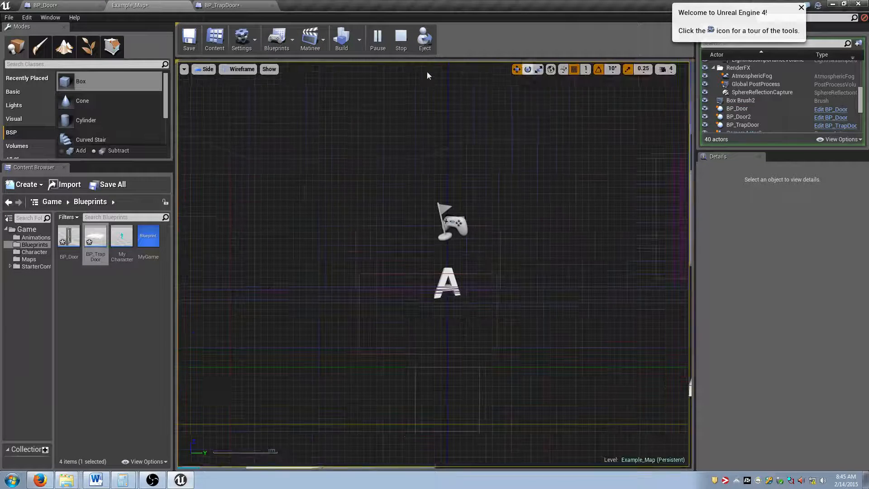
pyautogui.click(401, 39)
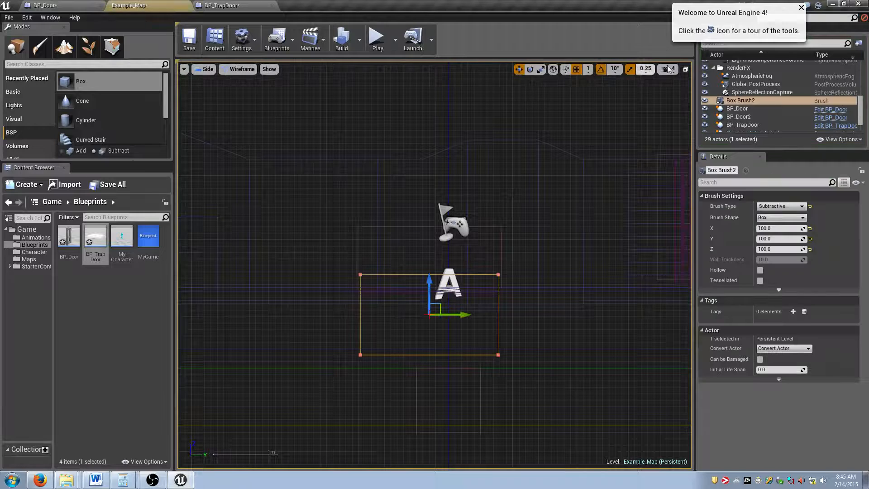
pyautogui.click(685, 70)
# Step: Play the level in the maximized perspective viewport, walk onto the trapdoor to test the deepened pit, and end the session
pyautogui.click(427, 274)
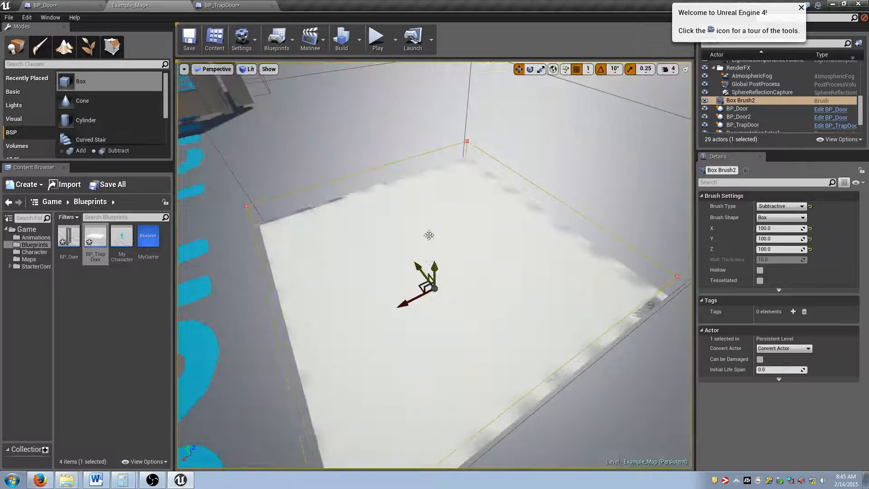
pyautogui.hotkey('alt', 'p')
pyautogui.press('w')
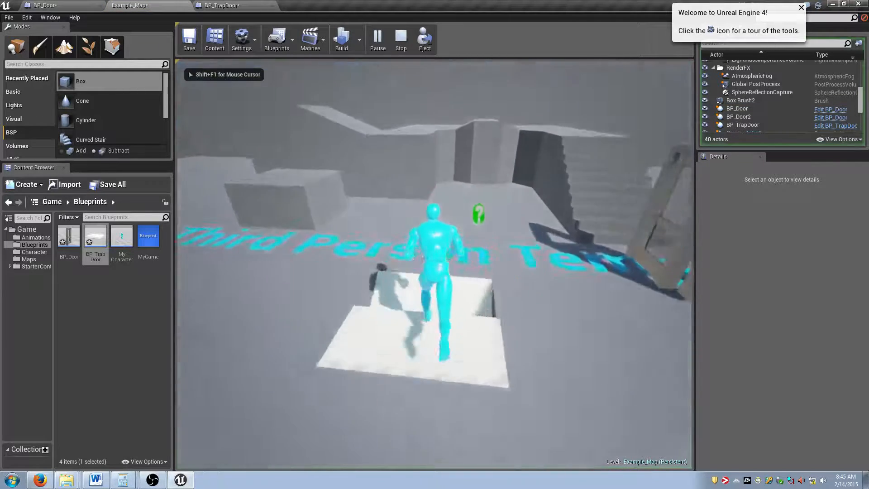
pyautogui.press('Escape')
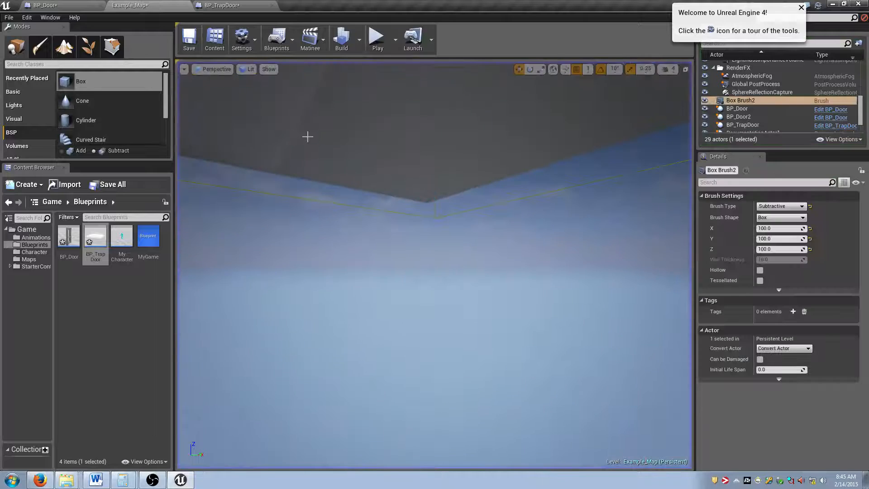
# Step: Open the BP_TrapDoor event graph and add a reference to the Pivot component above the existing rotation nodes
pyautogui.click(225, 5)
pyautogui.moveTo(481, 227); pyautogui.dragTo(372, 286, button='right')
pyautogui.click(48, 191)
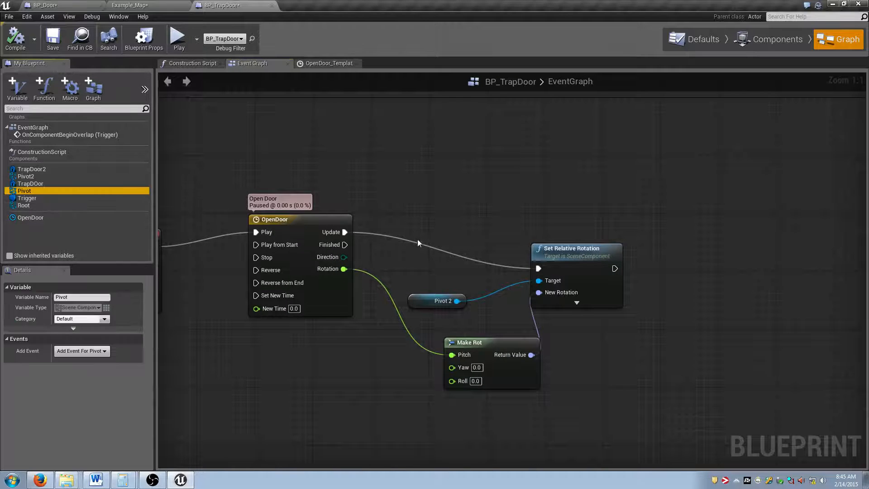
pyautogui.moveTo(49, 191); pyautogui.dragTo(428, 165)
pyautogui.moveTo(403, 196); pyautogui.dragTo(389, 231, button='right')
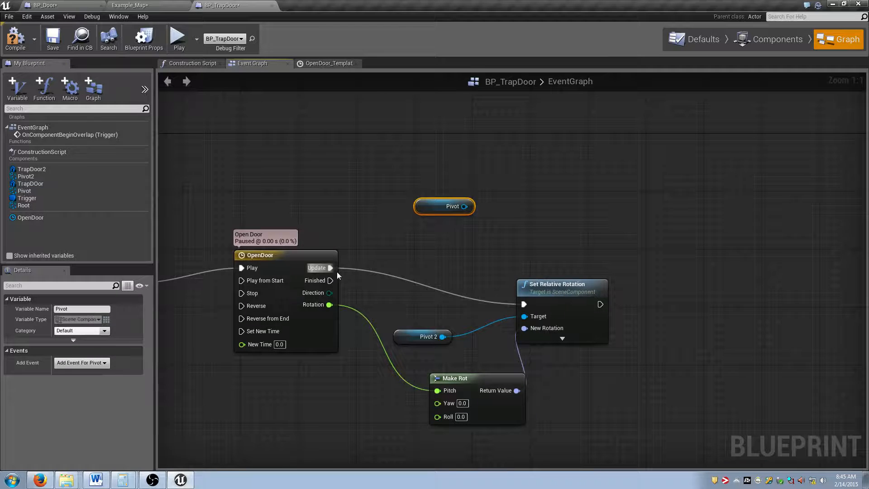
# Step: Duplicate the Set Relative Rotation node, connect Pivot to its Target, and move the OpenDoor timeline's Update connection to the copy
pyautogui.click(550, 281)
pyautogui.hotkey('ctrl', 'w')
pyautogui.moveTo(553, 271); pyautogui.dragTo(554, 183)
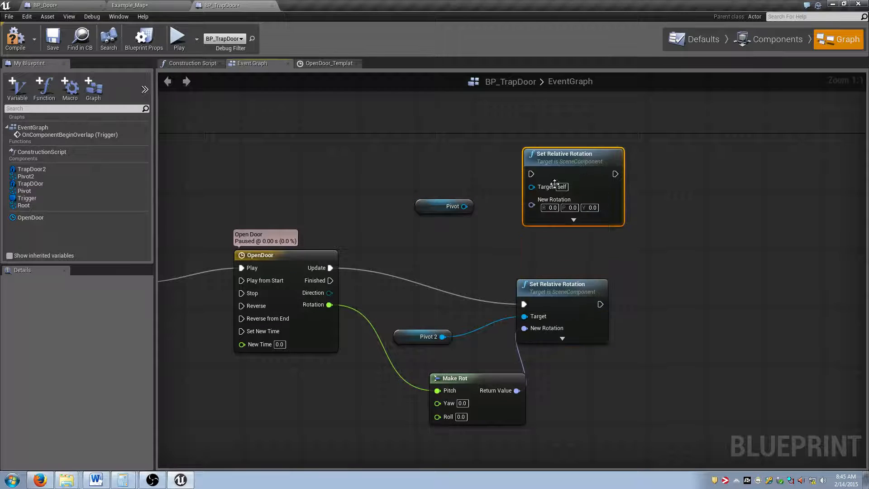
pyautogui.moveTo(464, 206); pyautogui.dragTo(531, 186)
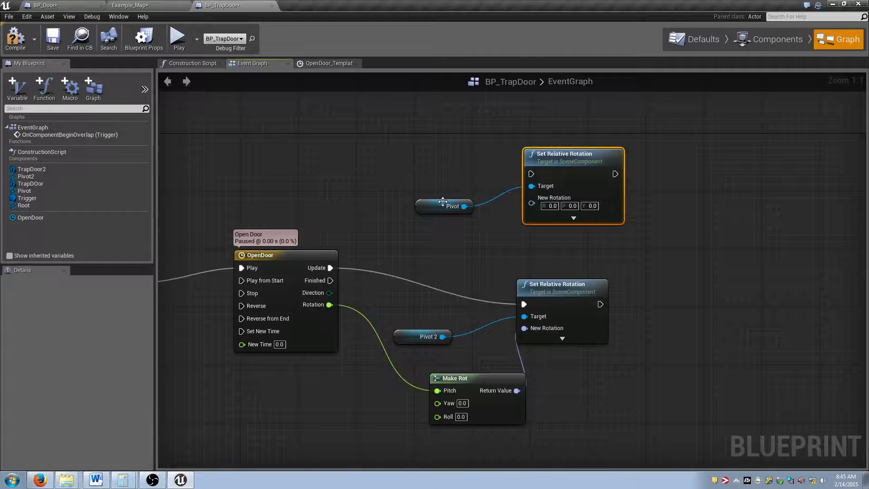
pyautogui.moveTo(442, 202); pyautogui.dragTo(457, 202)
pyautogui.keyDown('ctrl'); pyautogui.moveTo(330, 268); pyautogui.dragTo(531, 174); pyautogui.keyUp('ctrl')
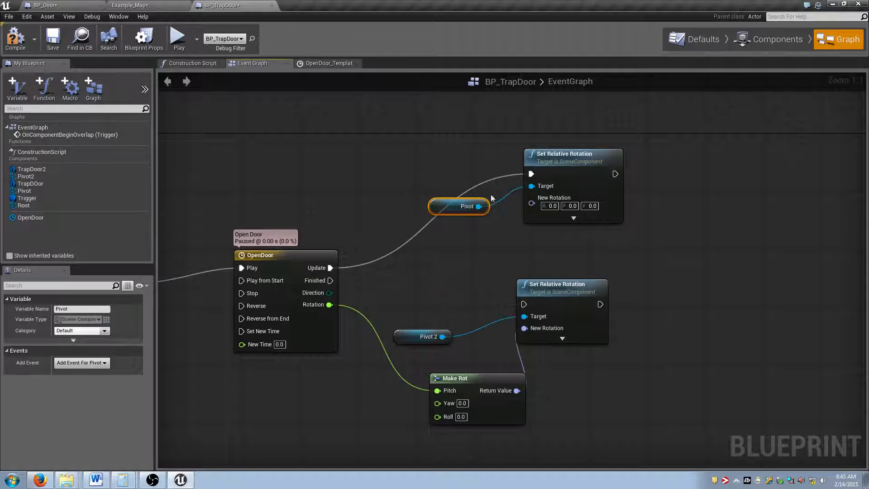
# Step: Add a Make Rot node feeding New Rotation of the upper Set Relative Rotation node and space out the three nodes
pyautogui.moveTo(581, 163); pyautogui.dragTo(617, 170)
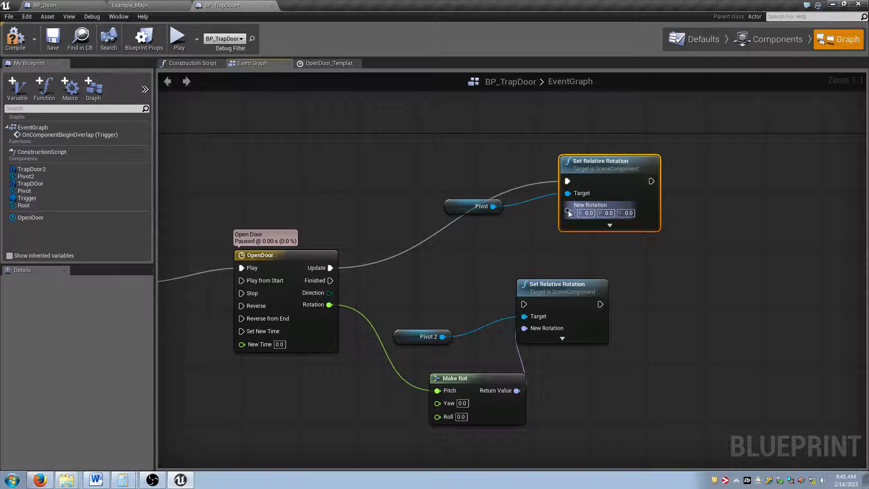
pyautogui.moveTo(569, 213); pyautogui.dragTo(492, 235)
pyautogui.click(537, 310)
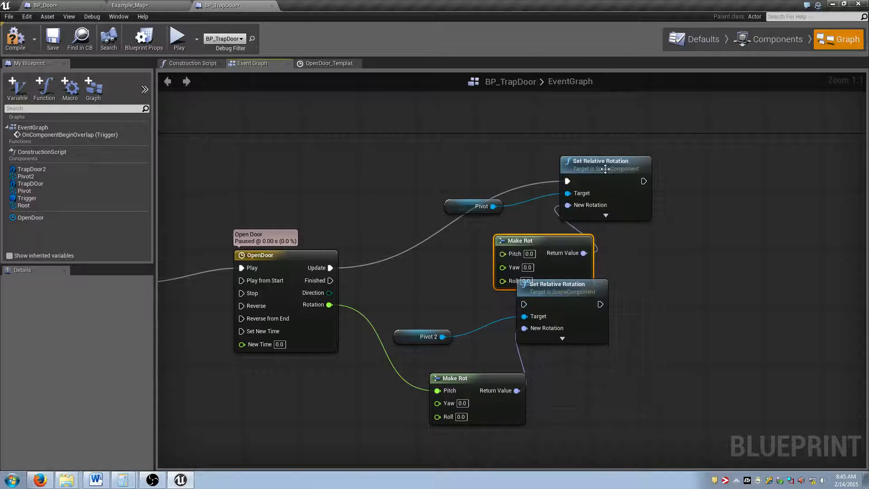
pyautogui.moveTo(605, 169); pyautogui.dragTo(663, 154)
pyautogui.click(481, 207)
pyautogui.moveTo(539, 239); pyautogui.dragTo(533, 222)
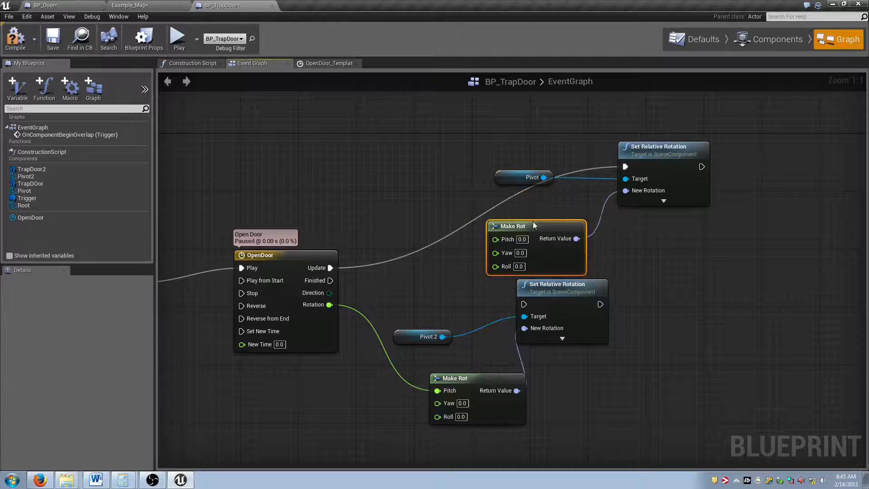
# Step: Test-rotate the Pivot component in the component view to check its panel's opening direction, and return to the event graph
pyautogui.click(772, 40)
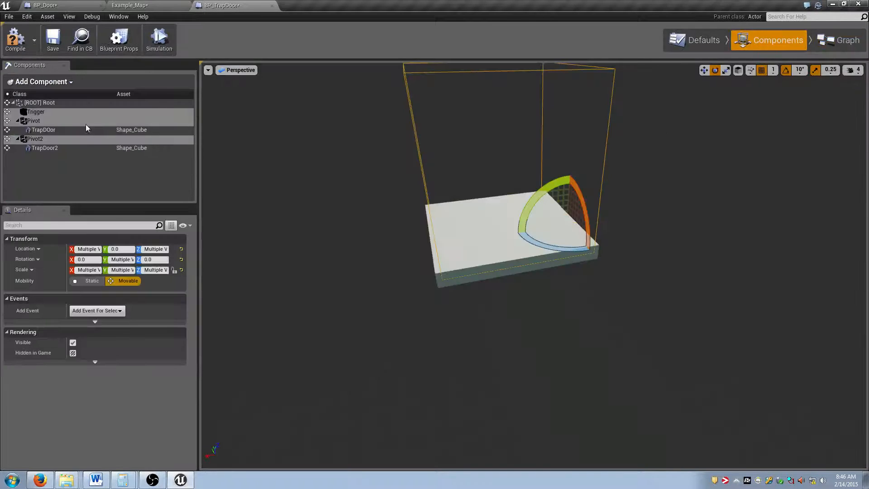
pyautogui.click(86, 124)
pyautogui.moveTo(543, 192); pyautogui.dragTo(589, 162)
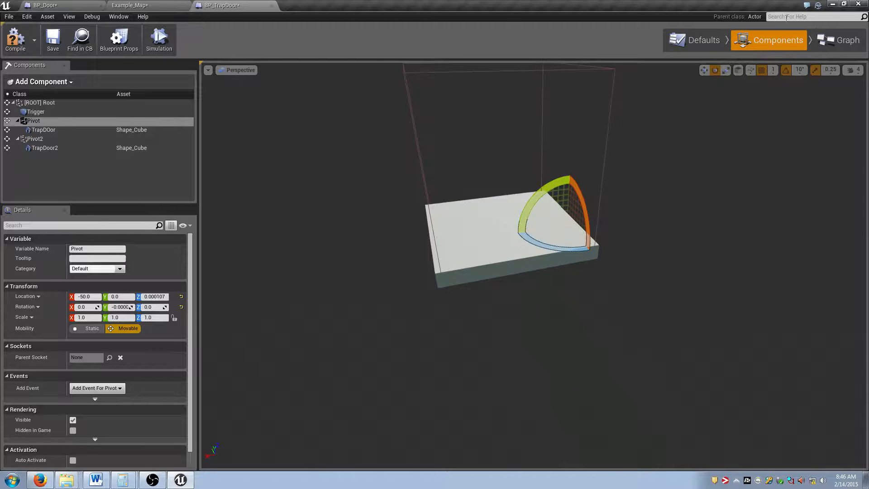
pyautogui.click(820, 38)
# Step: Multiply the OpenDoor timeline's Rotation output by -1 and feed the result into the upper Make Rot node's Pitch
pyautogui.moveTo(502, 219); pyautogui.dragTo(522, 205)
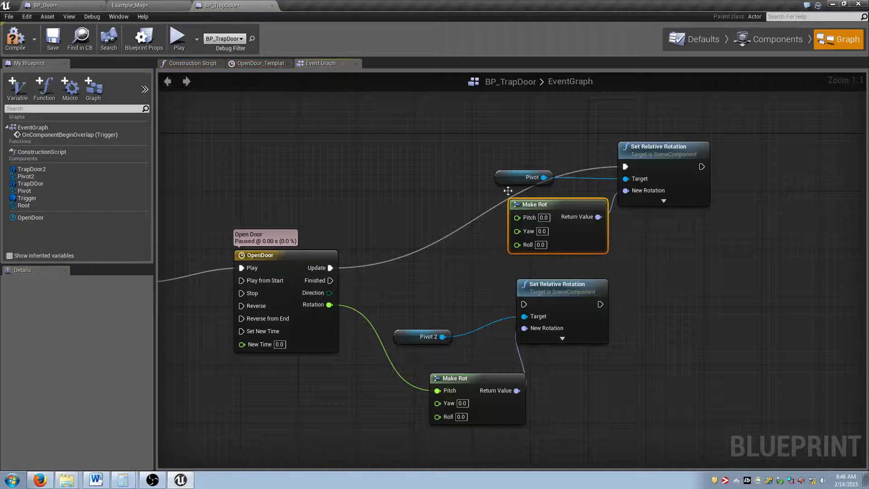
pyautogui.moveTo(327, 304); pyautogui.dragTo(414, 273)
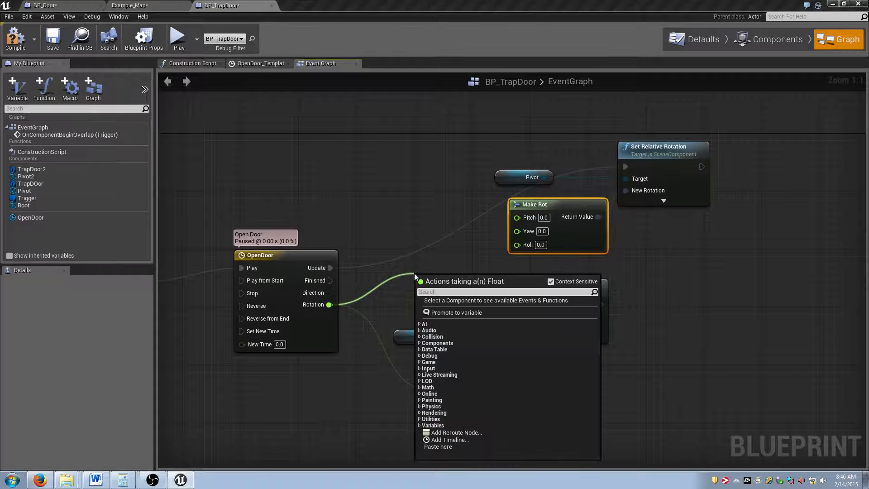
pyautogui.write('*')
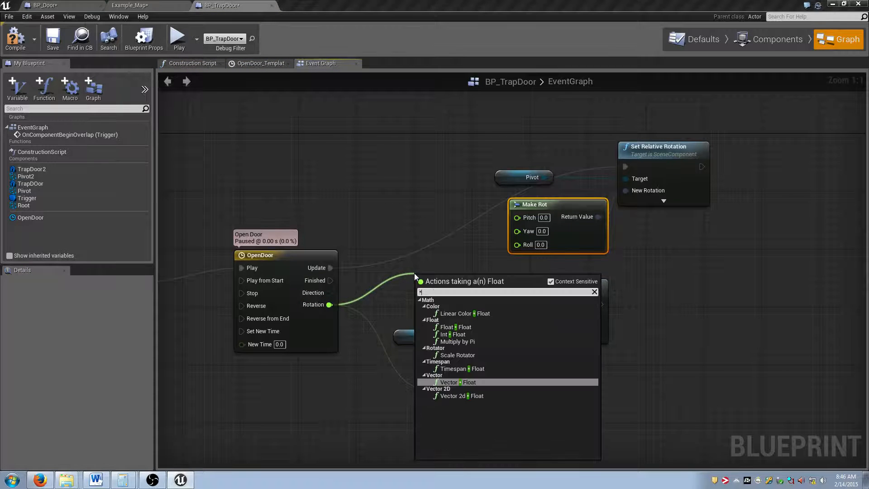
pyautogui.click(460, 329)
pyautogui.click(444, 283)
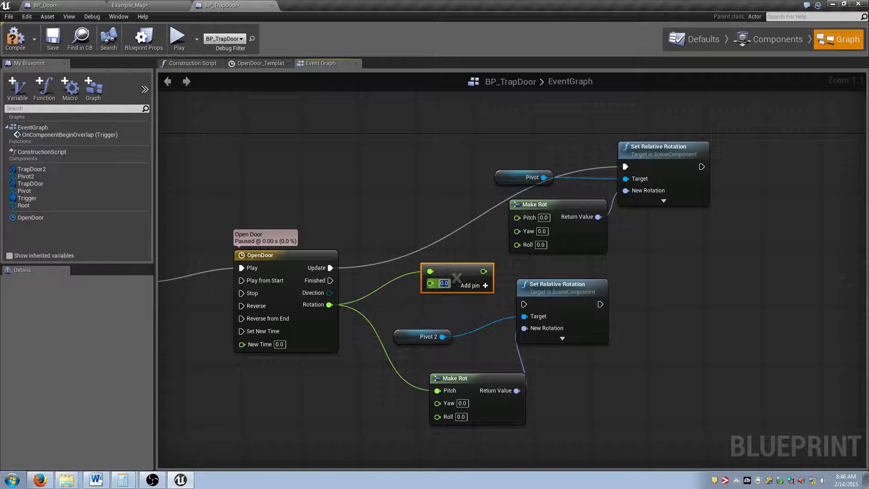
pyautogui.write('-1')
pyautogui.moveTo(483, 271); pyautogui.dragTo(577, 213)
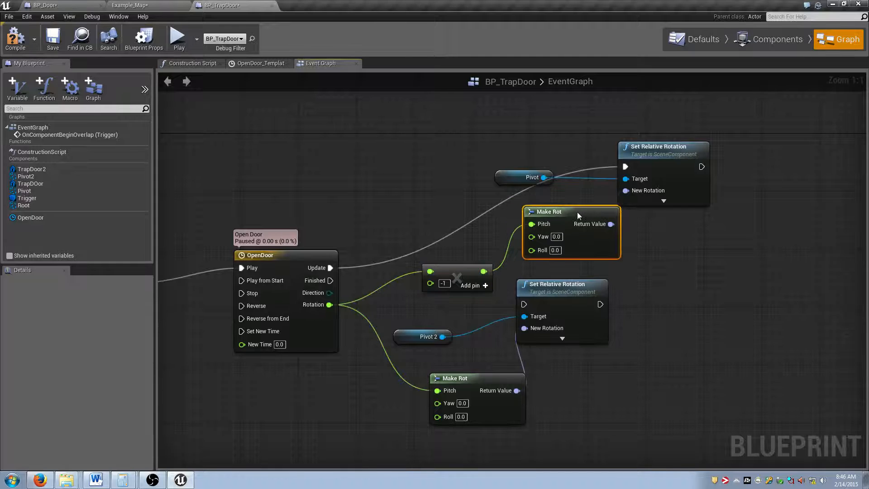
# Step: Rearrange the Pivot, multiply, Make Rot and Set Relative Rotation nodes into two clearly separated rows
pyautogui.moveTo(547, 292); pyautogui.dragTo(654, 299)
pyautogui.moveTo(474, 383); pyautogui.dragTo(539, 383)
pyautogui.moveTo(584, 214); pyautogui.dragTo(562, 221)
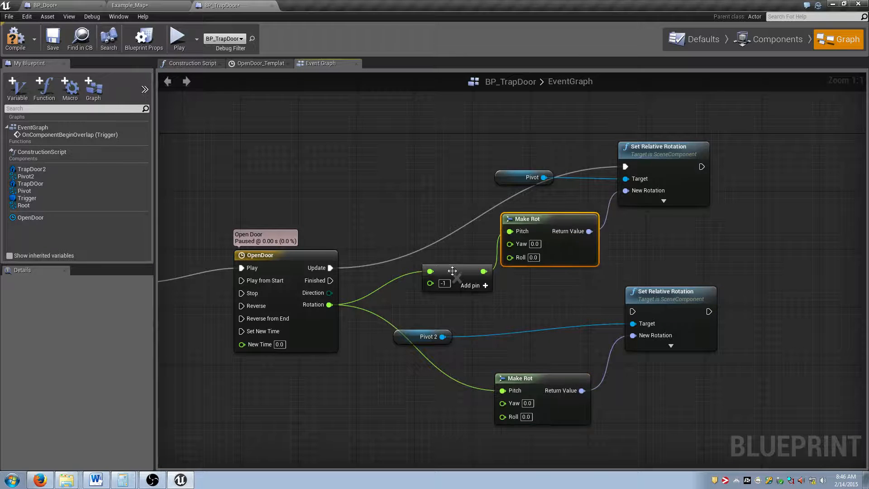
pyautogui.moveTo(455, 271); pyautogui.dragTo(441, 264)
pyautogui.moveTo(529, 171); pyautogui.dragTo(437, 165)
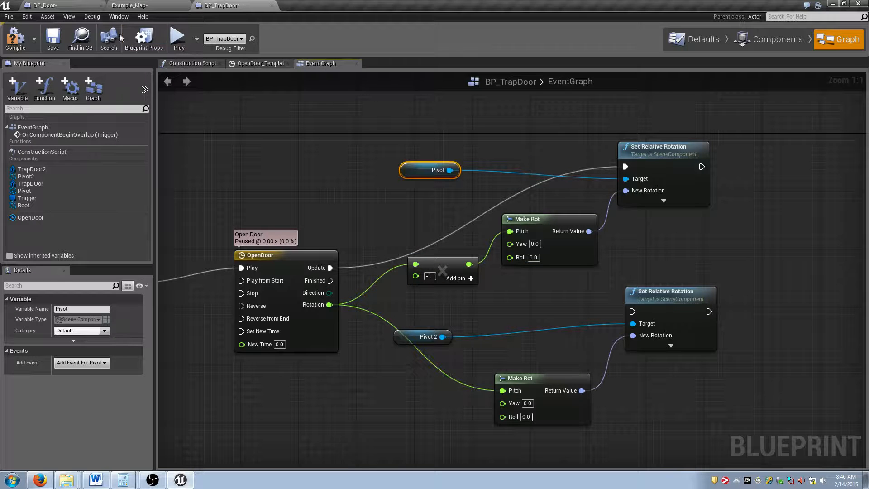
# Step: Save the pending changes and select both panels' rotation nodes in the BP_TrapDoor event graph
pyautogui.click(76, 5)
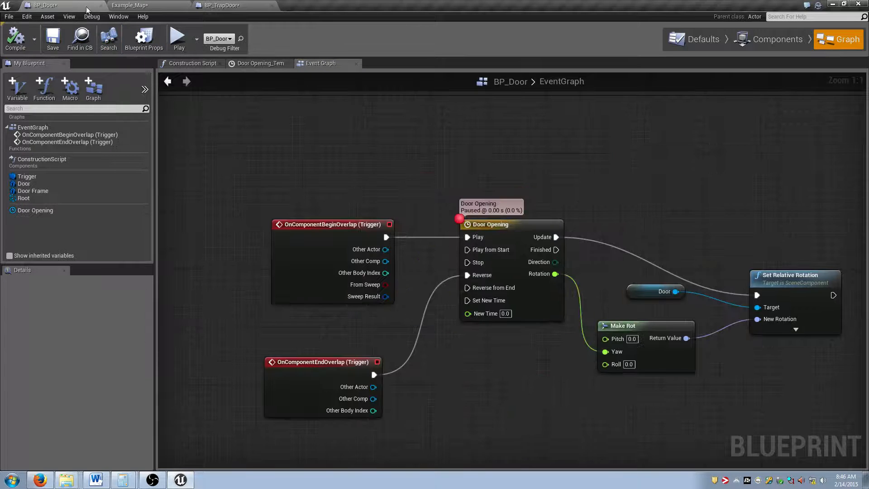
pyautogui.click(239, 6)
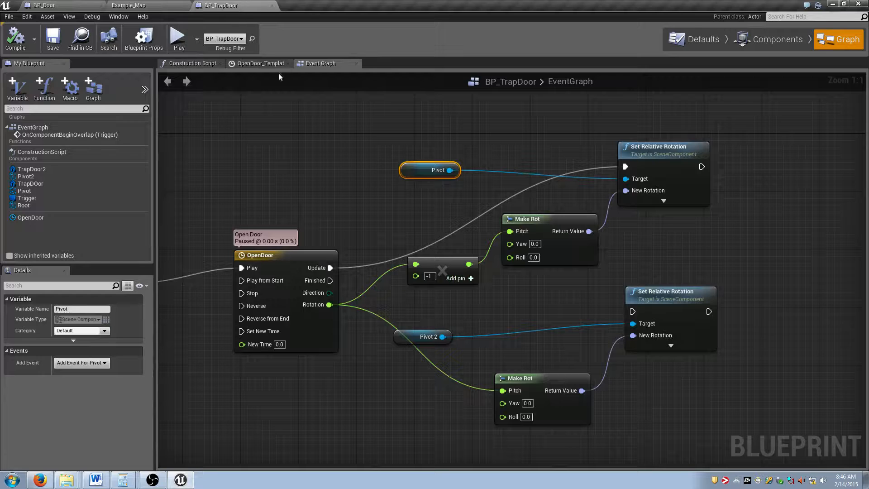
pyautogui.click(619, 184)
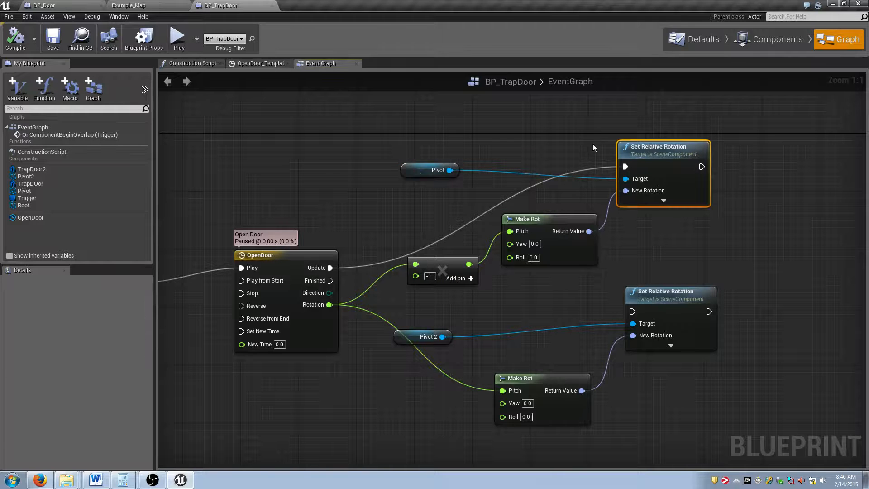
pyautogui.moveTo(412, 122); pyautogui.dragTo(703, 222)
pyautogui.moveTo(398, 290); pyautogui.dragTo(726, 440)
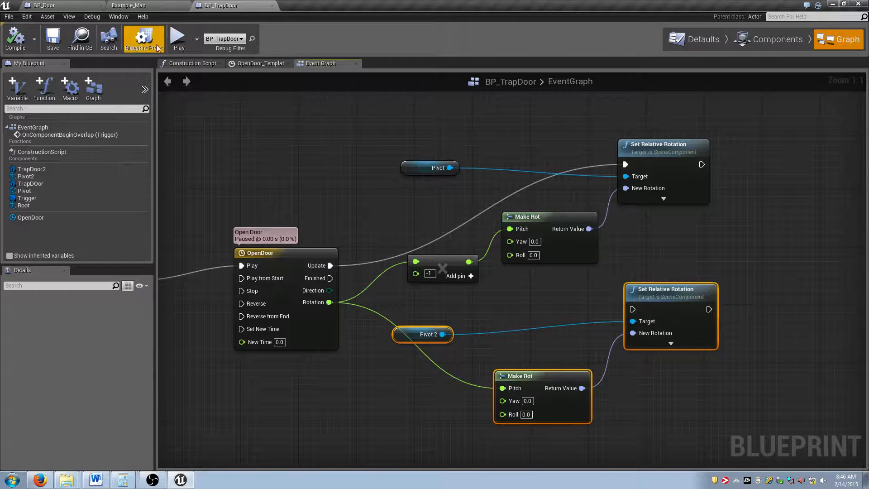
pyautogui.moveTo(338, 124); pyautogui.dragTo(680, 454)
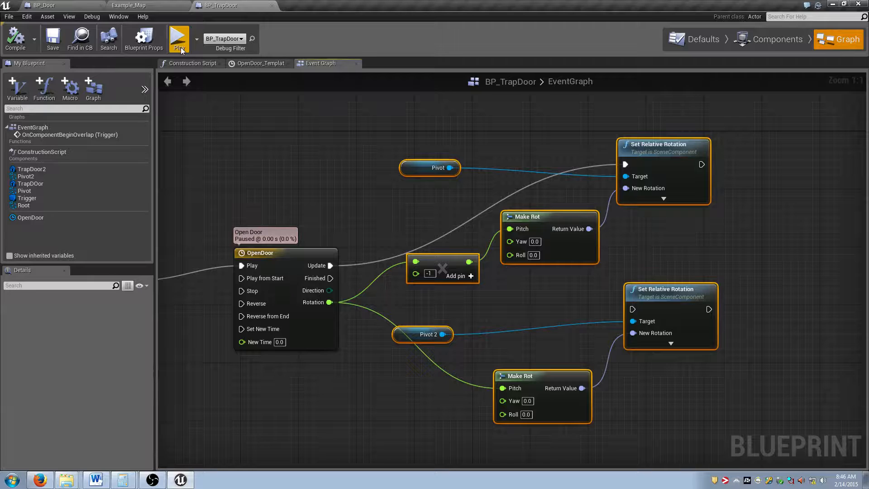
# Step: Chain the lower Set Relative Rotation node after the upper one, and compile and play-test the trapdoor
pyautogui.moveTo(702, 165); pyautogui.dragTo(670, 304)
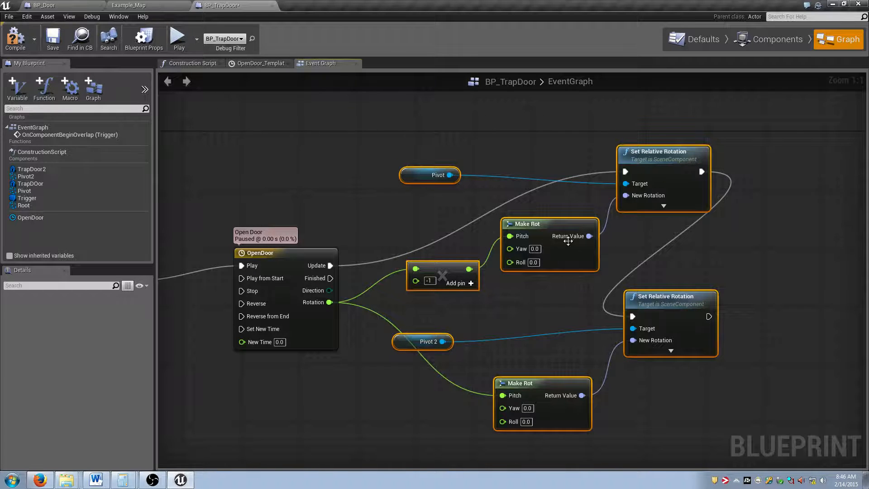
pyautogui.click(15, 37)
pyautogui.click(178, 40)
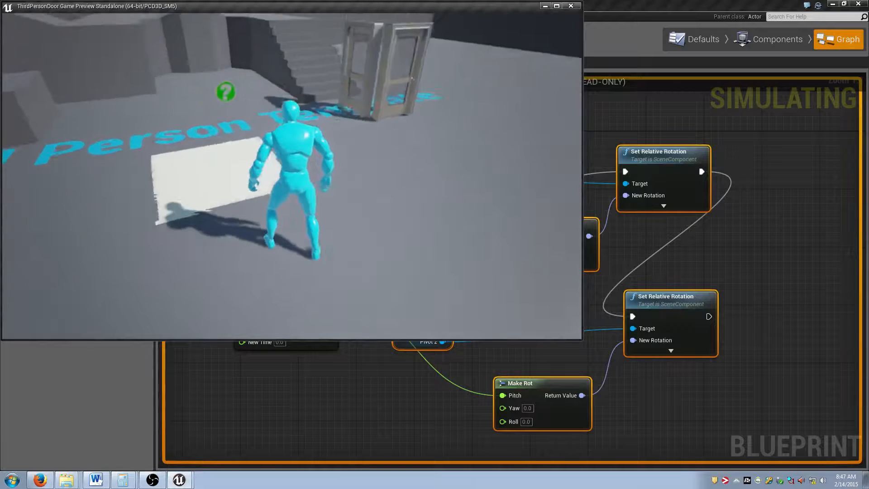
pyautogui.press('Escape')
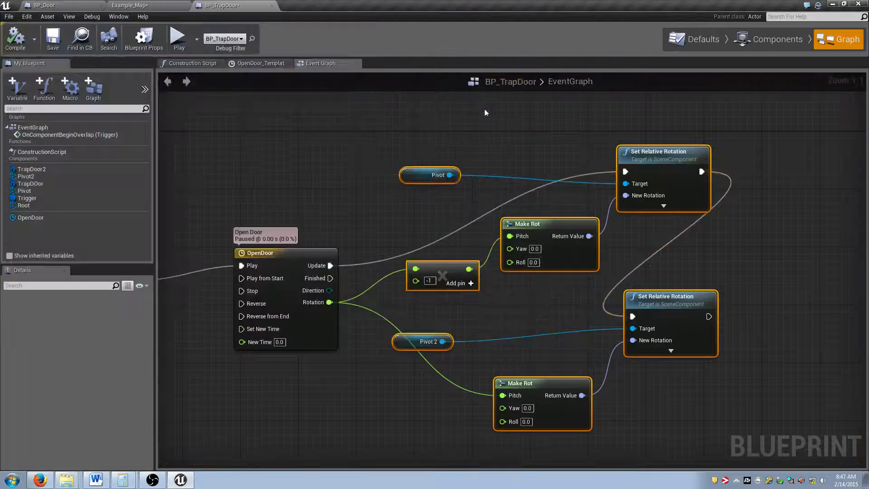
# Step: Reposition the OpenDoor timeline and move the OnComponentBeginOverlap node away from it to make room between them
pyautogui.moveTo(341, 189); pyautogui.dragTo(416, 118, button='right')
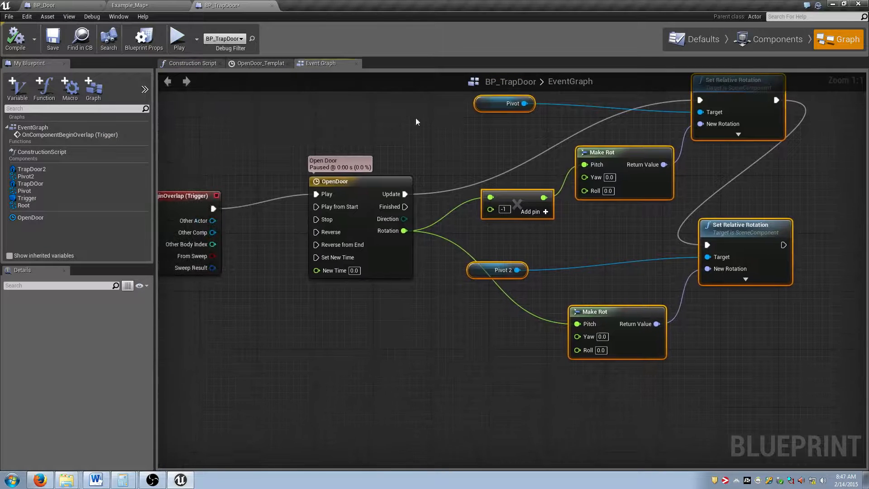
pyautogui.moveTo(287, 158); pyautogui.dragTo(390, 208)
pyautogui.moveTo(355, 171)
pyautogui.mouseDown()
pyautogui.moveTo(340, 190)
pyautogui.moveTo(347, 177)
pyautogui.mouseUp()
pyautogui.moveTo(347, 177); pyautogui.dragTo(477, 189, button='right')
pyautogui.moveTo(290, 206); pyautogui.dragTo(240, 206)
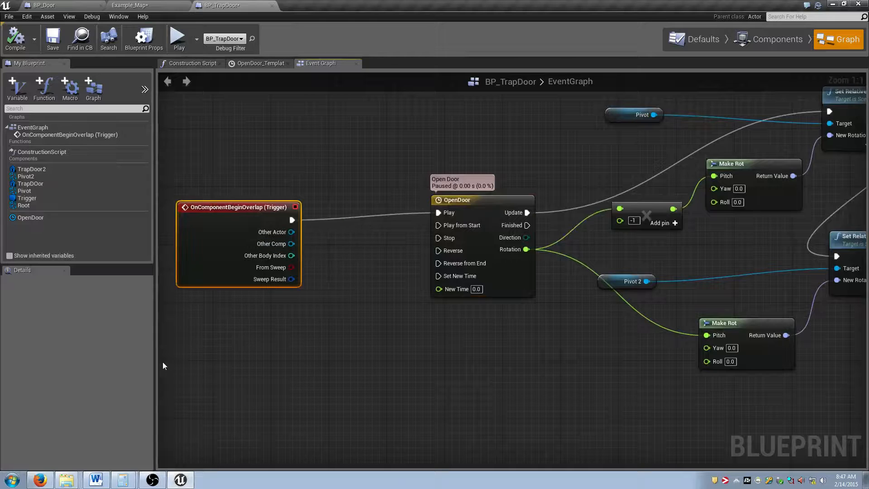
# Step: Insert a Delay node with a duration of .5 between the OnComponentBeginOverlap event and the OpenDoor timeline
pyautogui.moveTo(293, 222); pyautogui.dragTo(366, 212)
pyautogui.write('Delay')
pyautogui.press('Return')
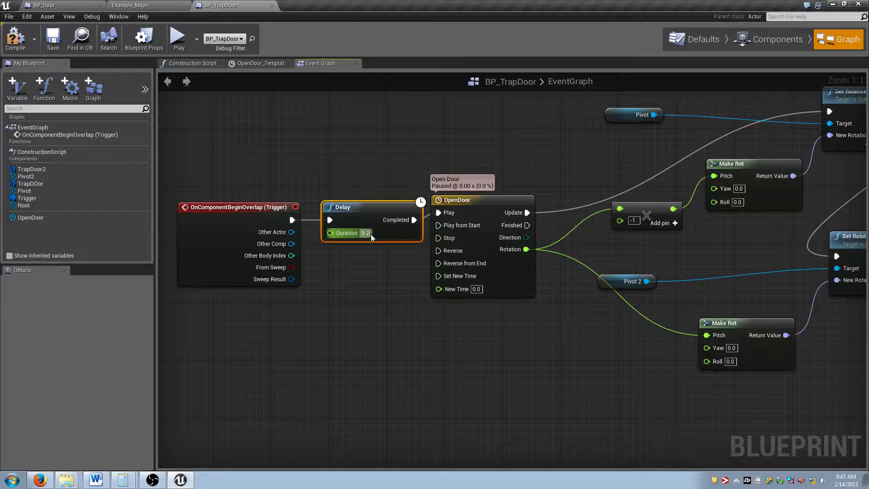
pyautogui.click(370, 235)
pyautogui.hotkey('ctrl', 'v')
pyautogui.hotkey('ctrl', 'a')
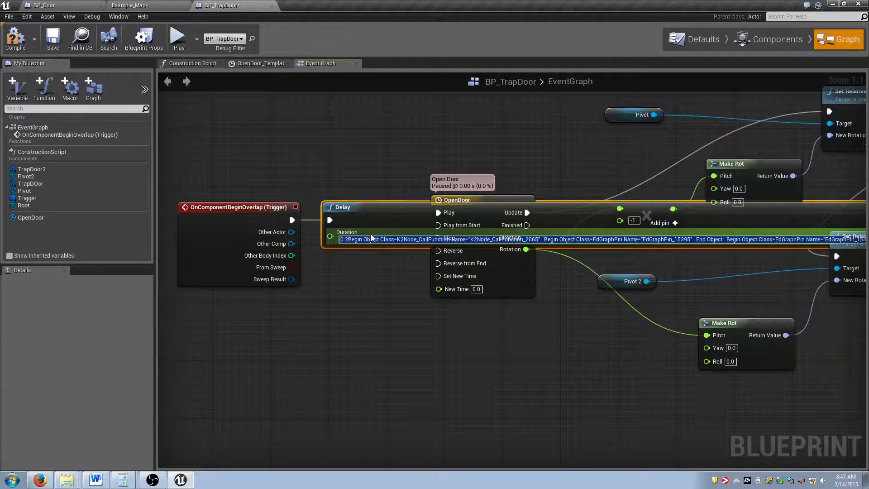
pyautogui.write('.5')
pyautogui.press('Return')
# Step: Switch to Firefox, open the Bfxr sound generator in a new tab, and raise the system volume
pyautogui.click(39, 480)
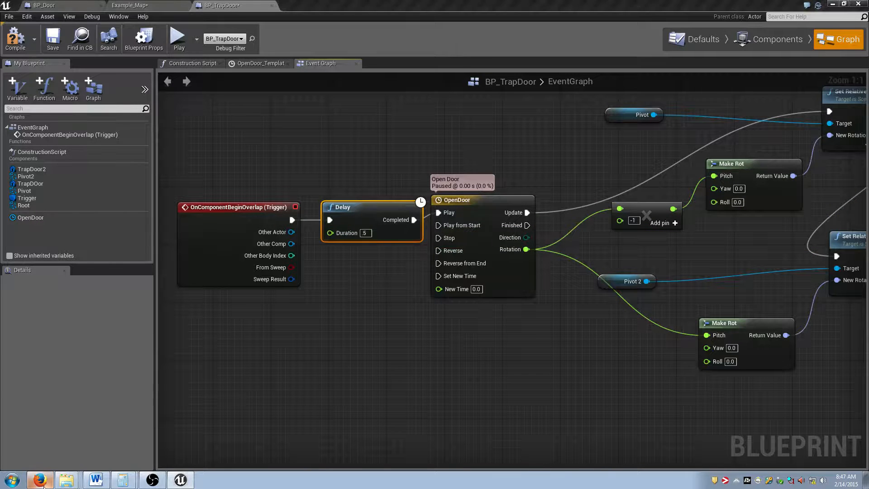
pyautogui.hotkey('ctrl', 't')
pyautogui.write('bfx')
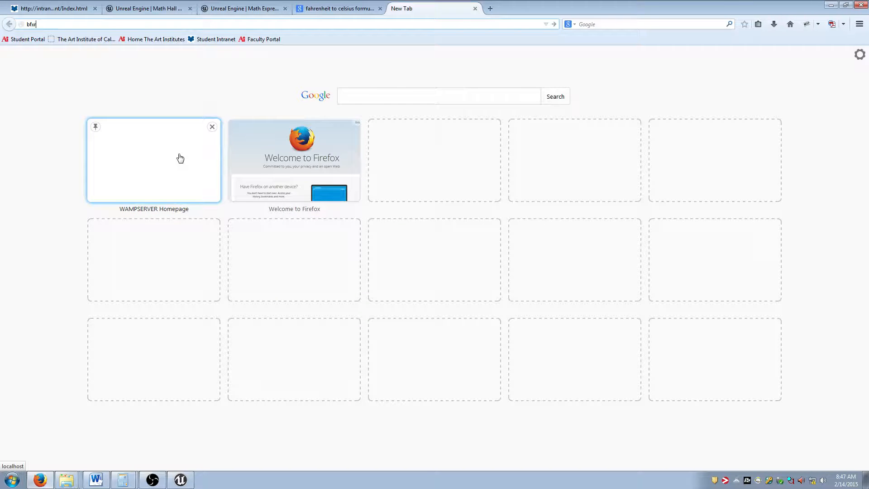
pyautogui.write('r')
pyautogui.press('Return')
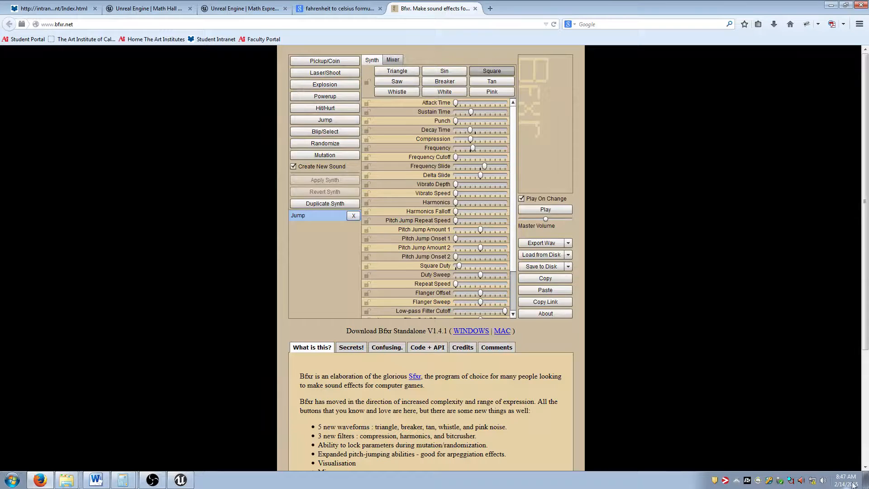
pyautogui.click(823, 480)
pyautogui.moveTo(817, 420); pyautogui.dragTo(821, 409)
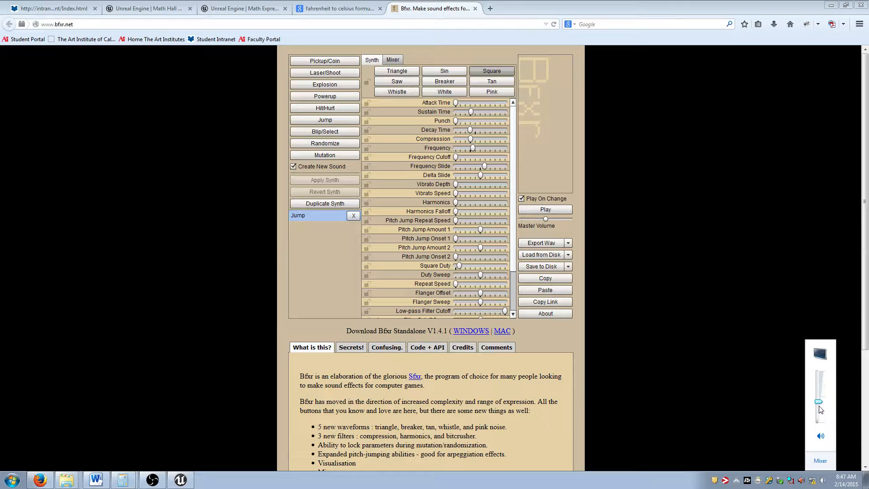
# Step: Generate sample sounds with the Jump, Hit/Hurt and Blip/Select presets, ending with a second Hit/Hurt sound
pyautogui.click(325, 120)
pyautogui.click(326, 109)
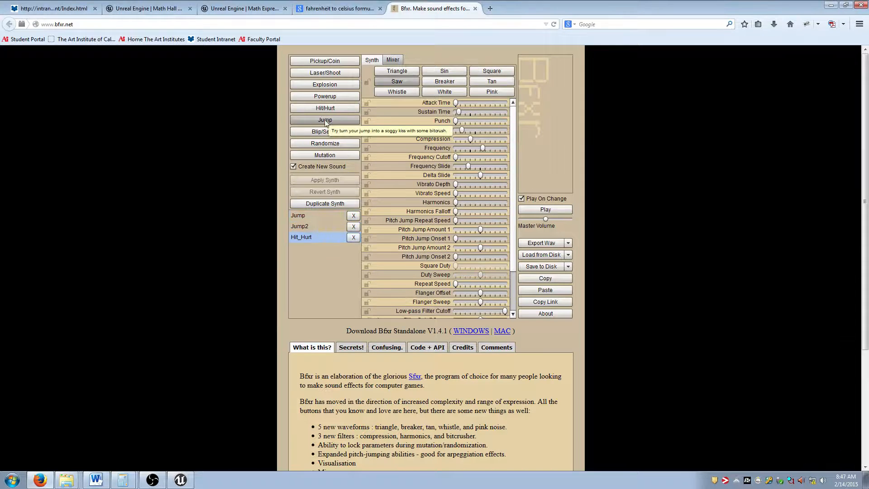
pyautogui.click(324, 130)
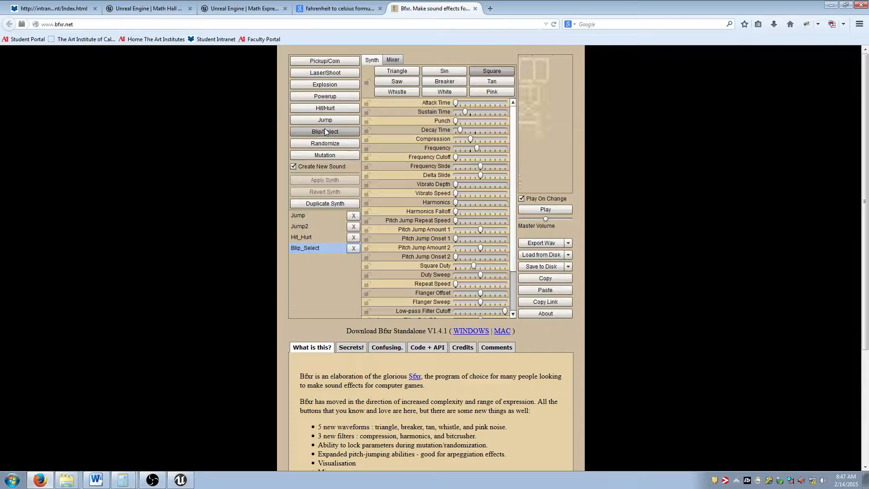
pyautogui.click(324, 130)
pyautogui.click(324, 129)
pyautogui.click(330, 108)
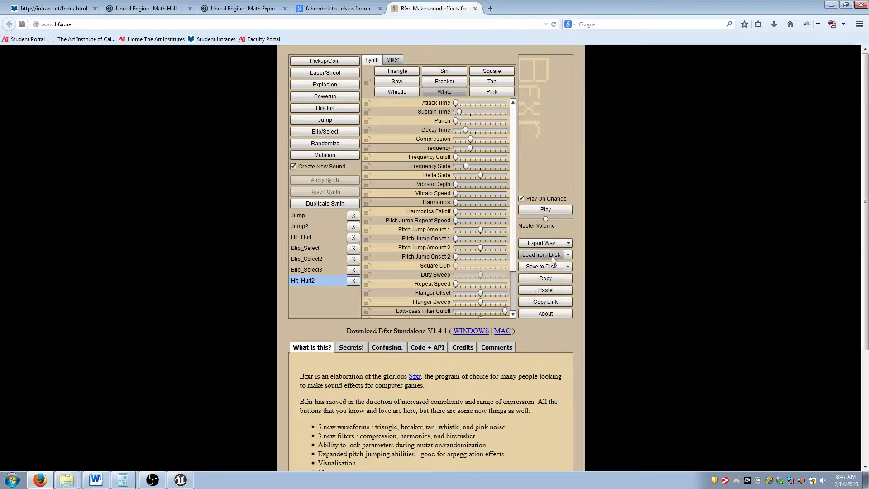
# Step: Export the selected sound to the Desktop as Hit_Hurt2.wav
pyautogui.click(541, 243)
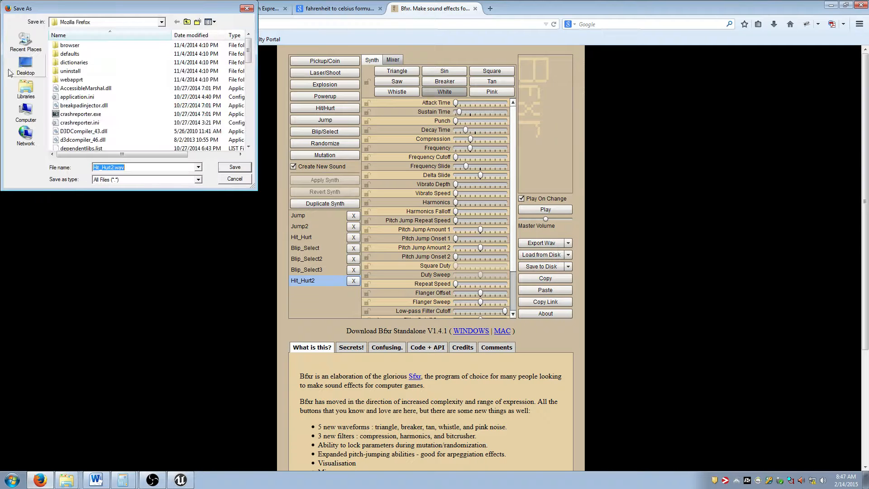
pyautogui.click(25, 65)
pyautogui.click(112, 168)
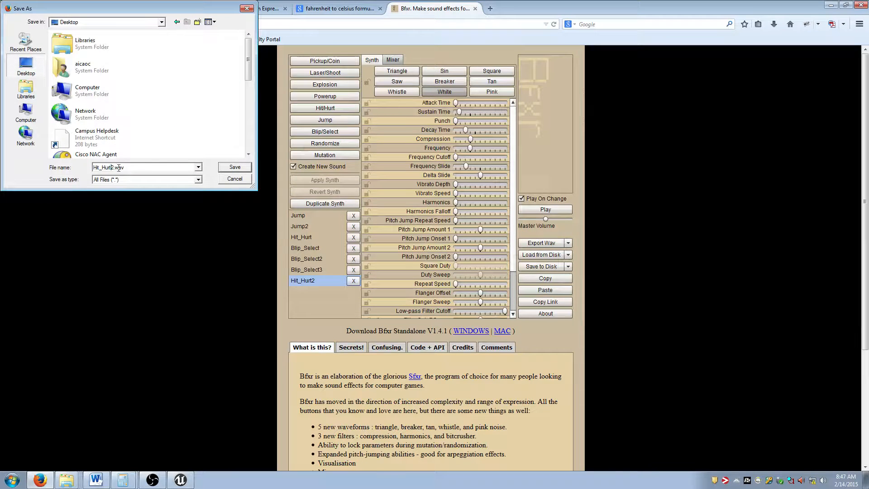
pyautogui.click(237, 169)
# Step: Switch to Unreal Engine, import Hit_Hurt2.wav from the Desktop into the Blueprints folder, and return to the BP_TrapDoor event graph
pyautogui.click(180, 480)
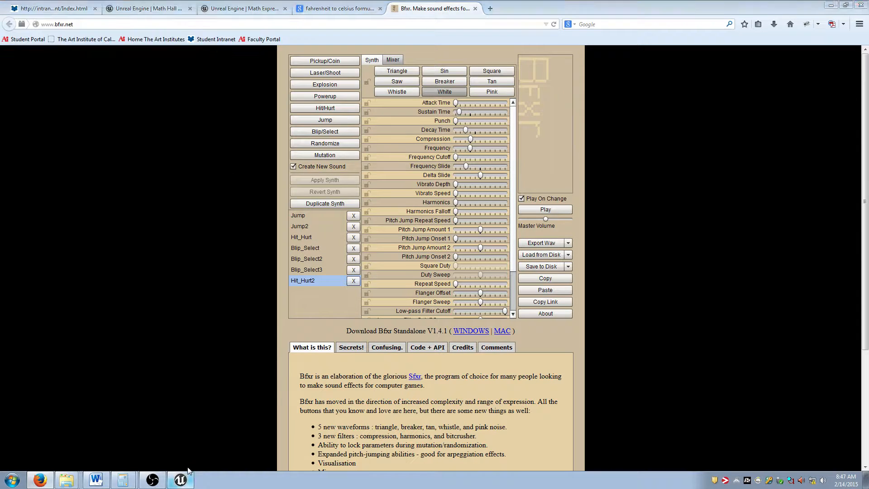
pyautogui.click(52, 5)
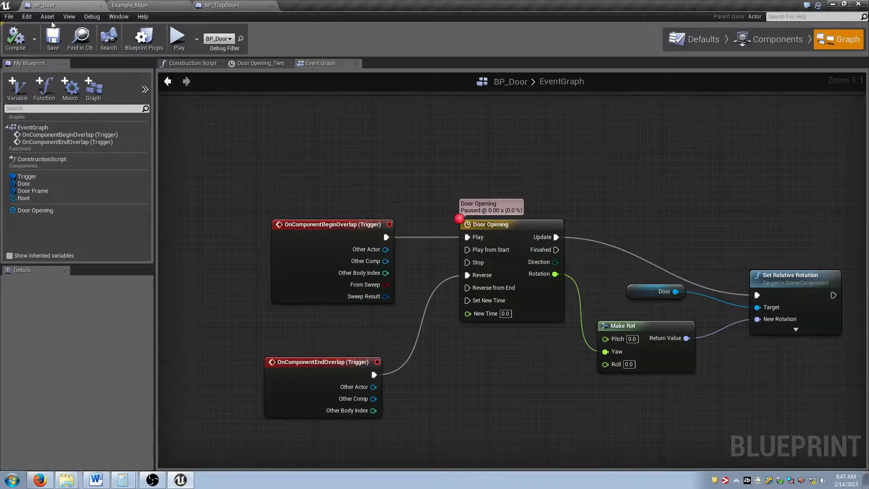
pyautogui.click(122, 4)
pyautogui.press('super')
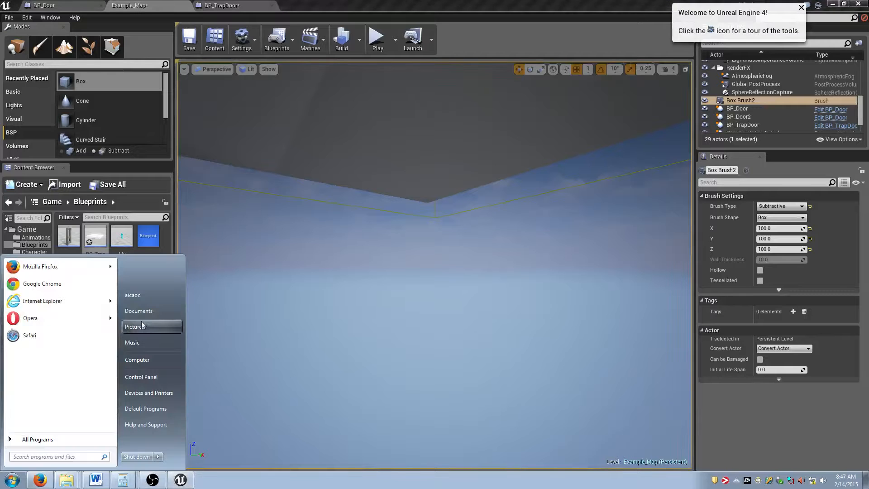
pyautogui.click(153, 311)
pyautogui.click(246, 216)
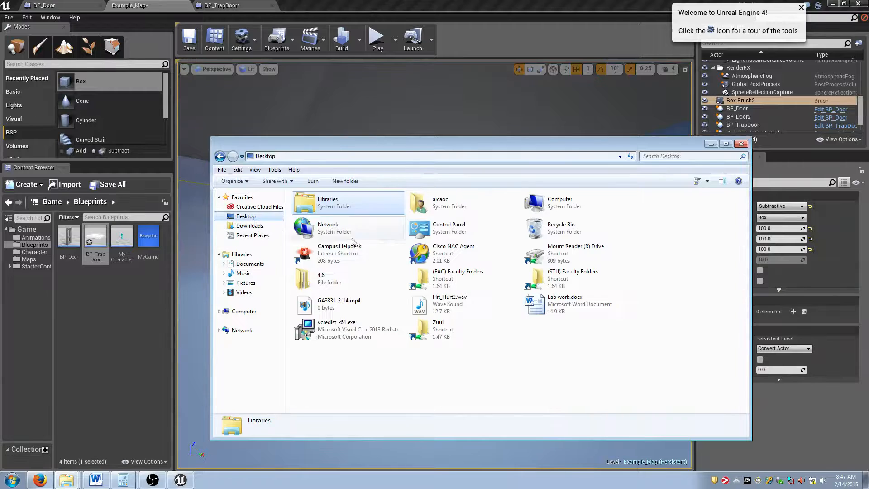
pyautogui.click(461, 305)
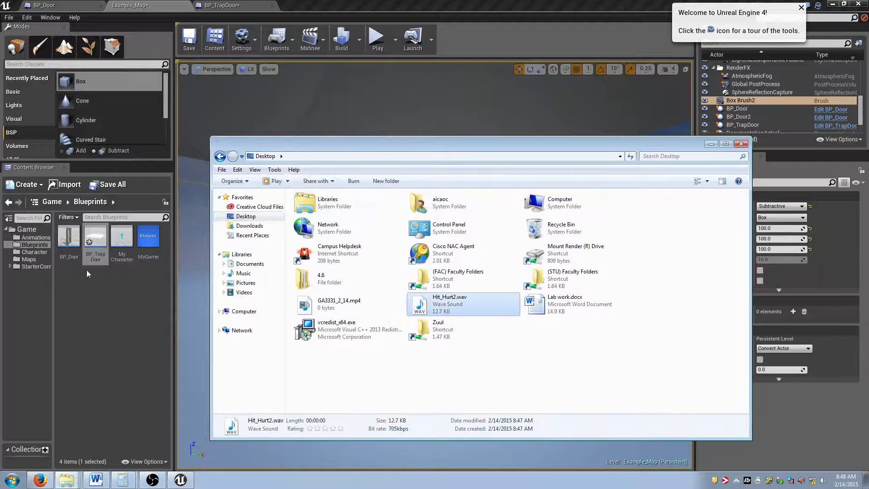
pyautogui.moveTo(40, 246); pyautogui.dragTo(88, 273)
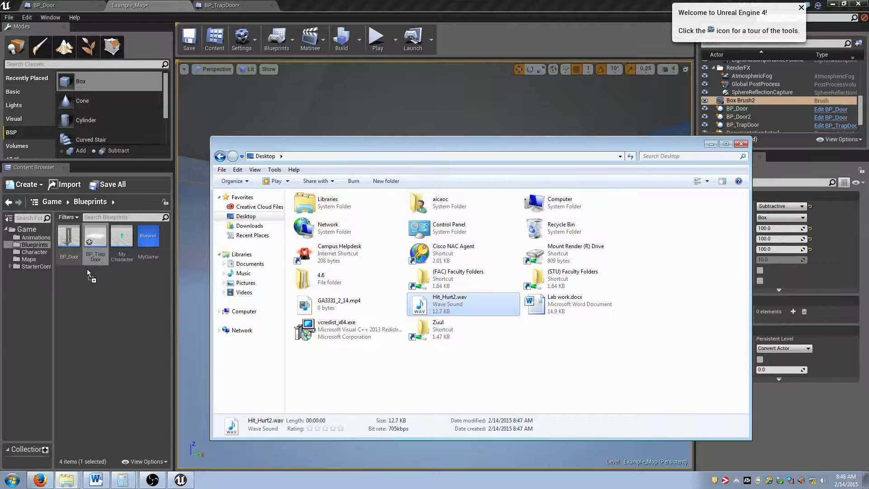
pyautogui.click(123, 300)
pyautogui.click(235, 5)
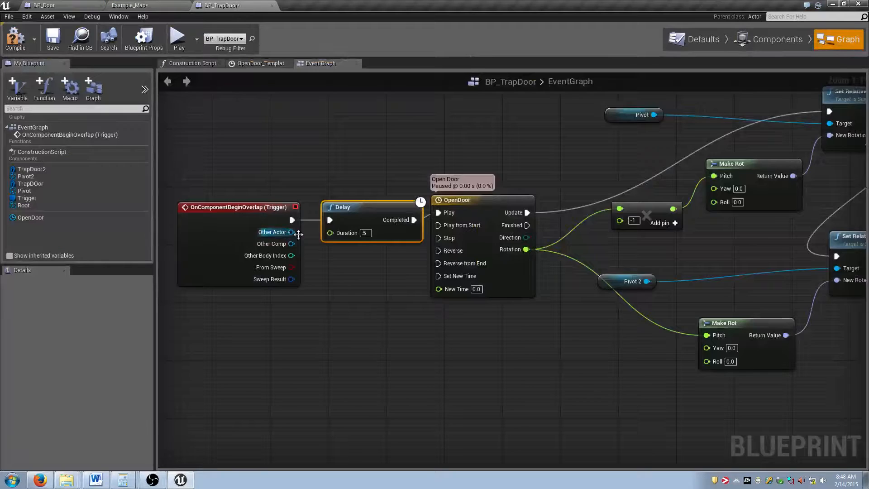
# Step: Move the OnComponentBeginOverlap and Delay nodes away from OpenDoor and spread them apart to leave a gap between the two
pyautogui.moveTo(294, 192); pyautogui.dragTo(373, 261)
pyautogui.moveTo(364, 211); pyautogui.dragTo(306, 211)
pyautogui.moveTo(294, 198); pyautogui.dragTo(406, 197, button='right')
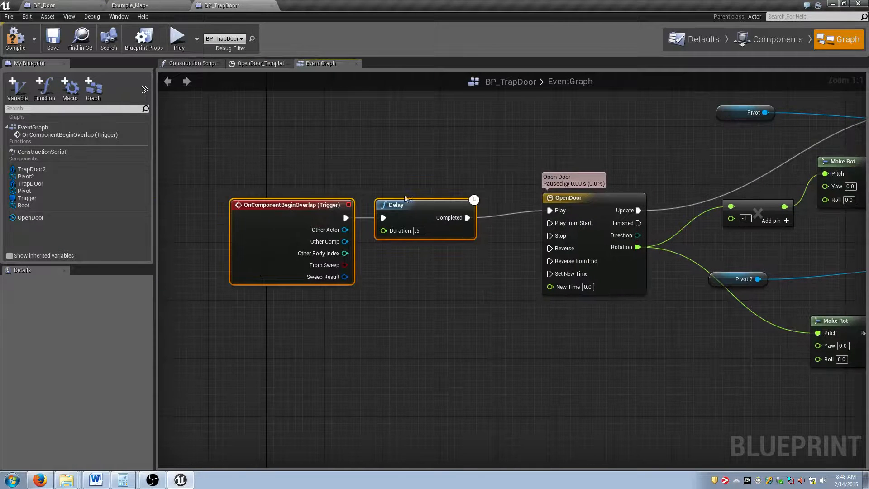
pyautogui.click(393, 205)
pyautogui.moveTo(312, 207); pyautogui.dragTo(231, 208)
pyautogui.moveTo(399, 206); pyautogui.dragTo(421, 207)
# Step: Add a Play Sound at Location node from the overlap event's execution output and position it before the Delay node
pyautogui.moveTo(266, 218); pyautogui.dragTo(312, 246)
pyautogui.write('Sound')
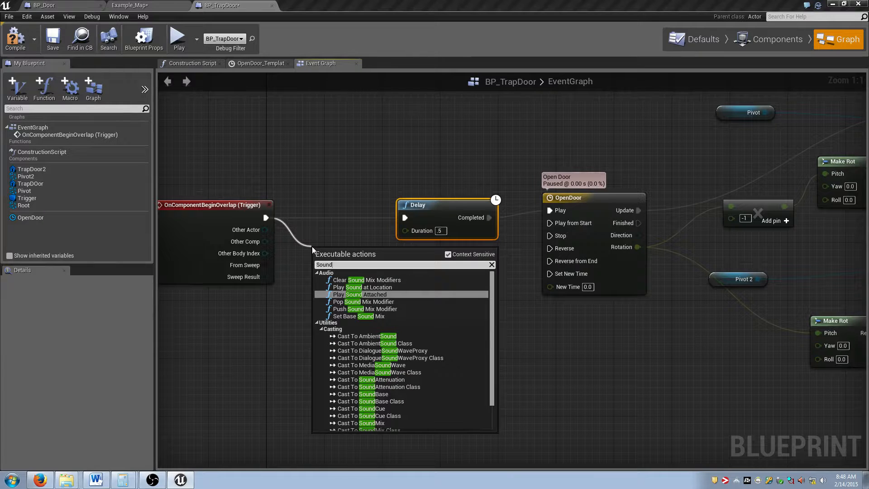
pyautogui.click(367, 287)
pyautogui.moveTo(367, 238); pyautogui.dragTo(369, 231)
pyautogui.moveTo(444, 210); pyautogui.dragTo(473, 211)
pyautogui.moveTo(356, 228); pyautogui.dragTo(351, 206)
# Step: Set the Play Sound at Location node's sound to Hit_Hurt2 and shift the node closer to Delay
pyautogui.click(342, 236)
pyautogui.write('hit')
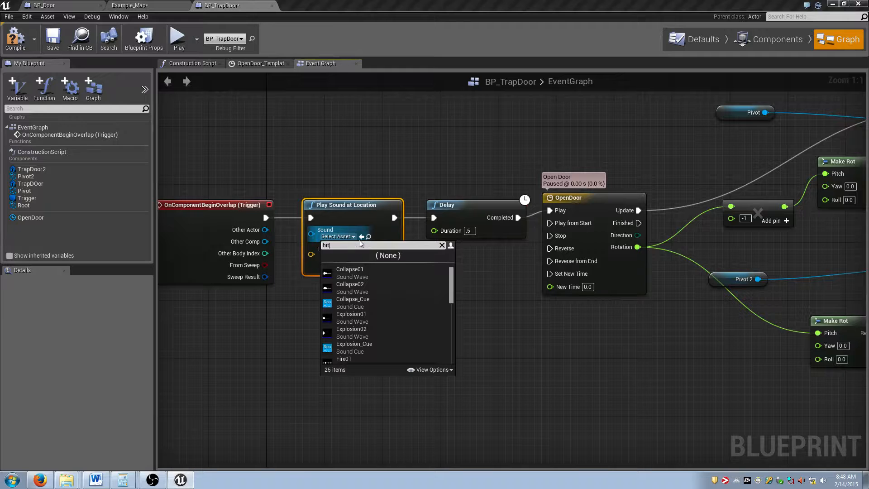
pyautogui.click(354, 273)
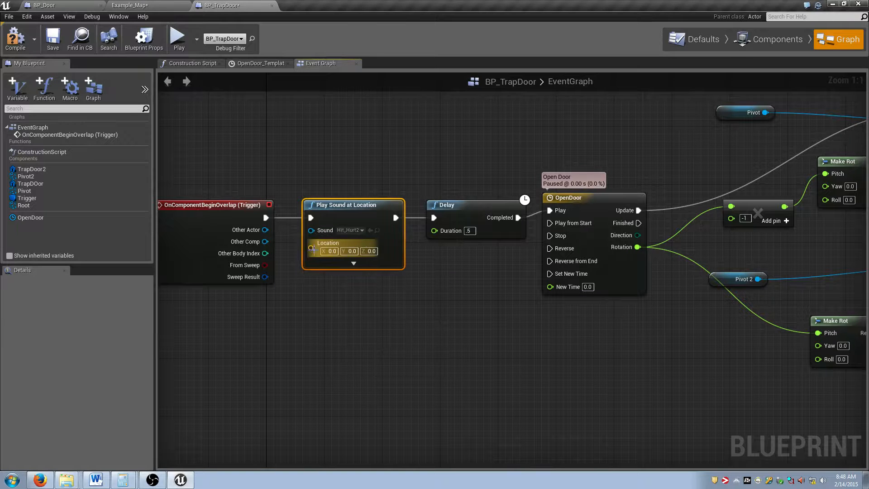
pyautogui.moveTo(357, 216); pyautogui.dragTo(378, 215)
# Step: Feed the sound's Location from a new Get Actor Location node, placed below the overlap event
pyautogui.moveTo(332, 248); pyautogui.dragTo(273, 333)
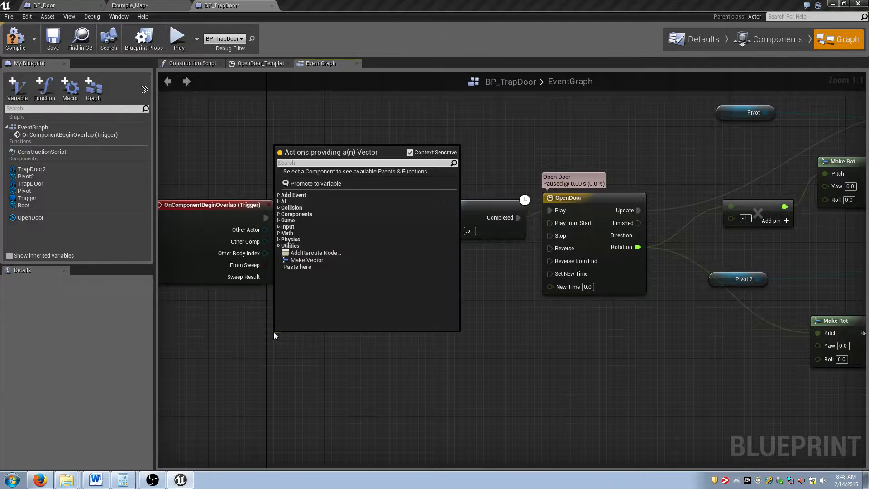
pyautogui.write('Get actor loc')
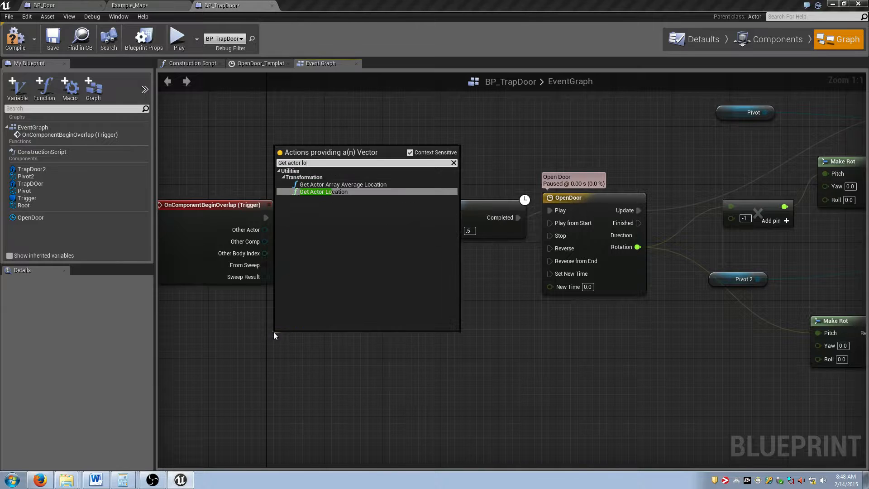
pyautogui.press('Return')
pyautogui.moveTo(301, 338); pyautogui.dragTo(216, 304)
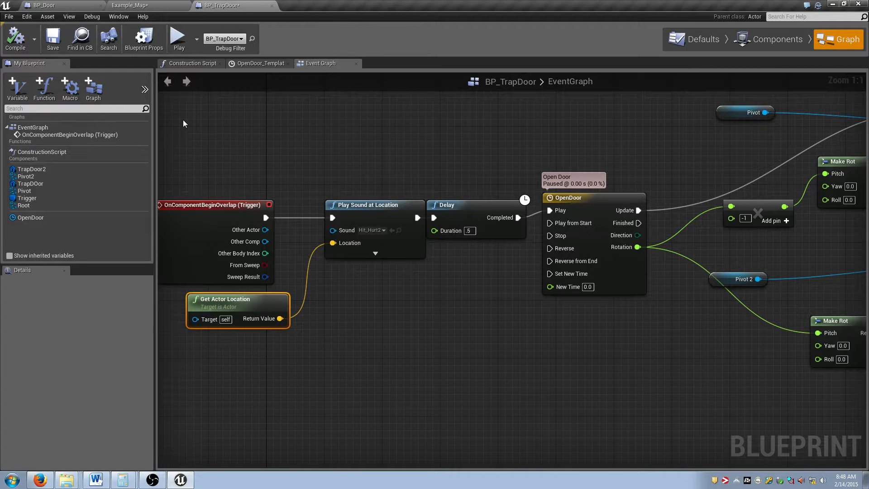
# Step: Play-test the level repeatedly, walking the character onto the trapdoor to check the sound and the delayed opening
pyautogui.click(178, 49)
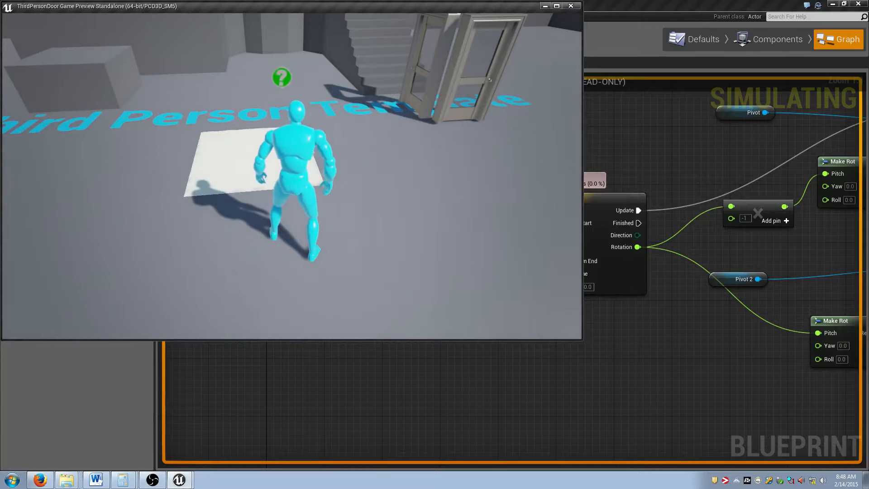
pyautogui.press('w')
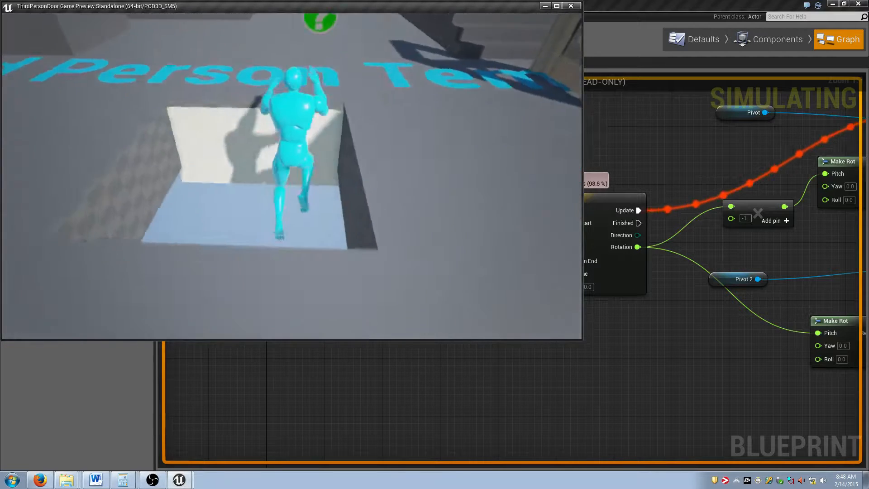
pyautogui.press('Escape')
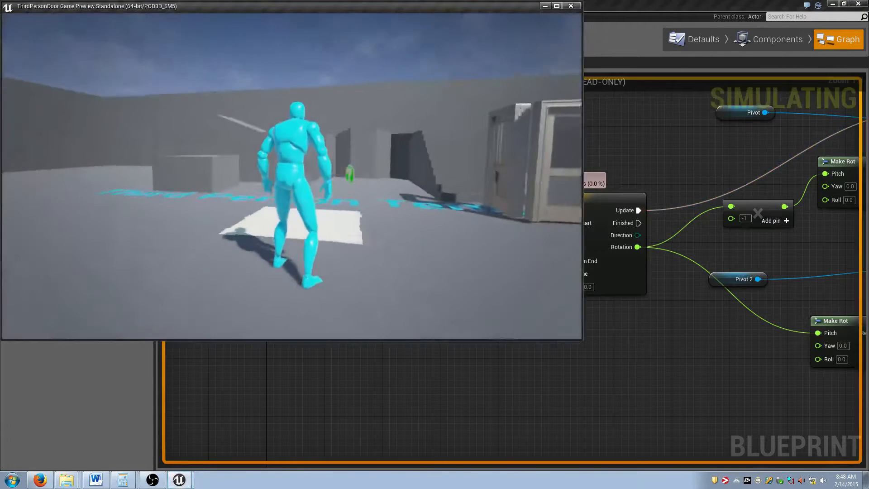
pyautogui.press('w')
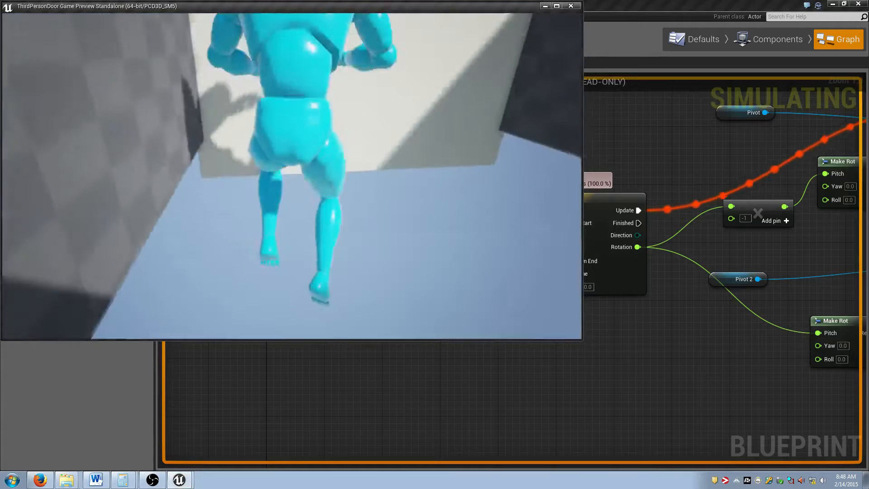
pyautogui.press('Escape')
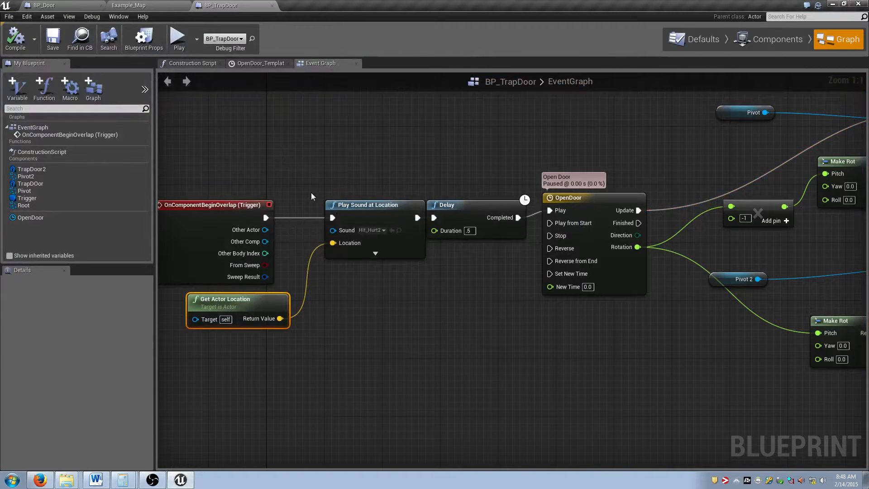
pyautogui.click(183, 39)
pyautogui.press('w')
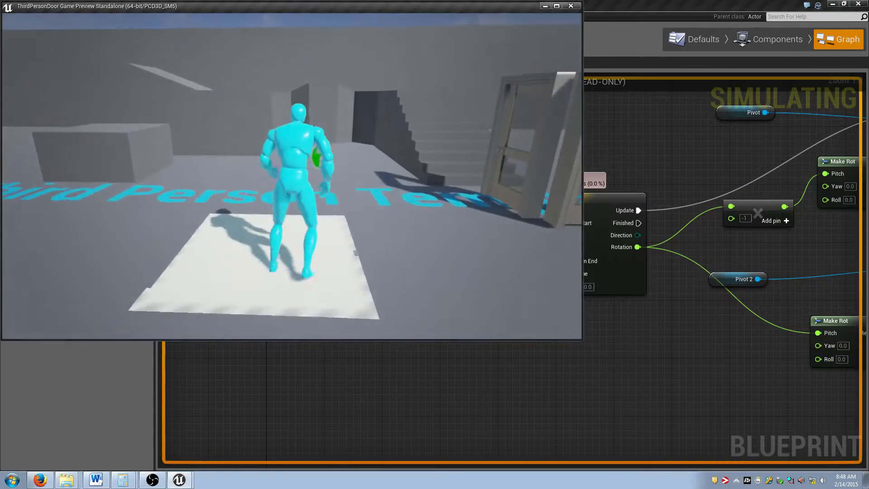
pyautogui.press('Escape')
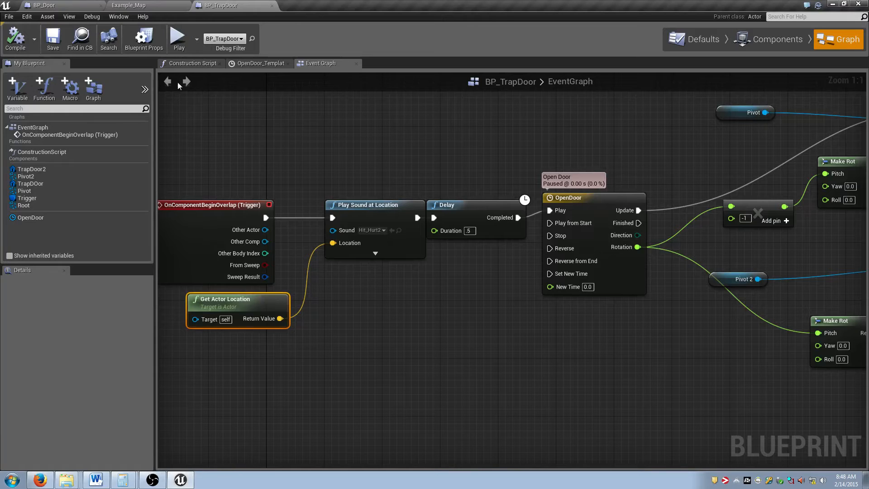
# Step: Move the Play Sound at Location node back toward the overlap event, away from the Delay node
pyautogui.moveTo(355, 204); pyautogui.dragTo(326, 204)
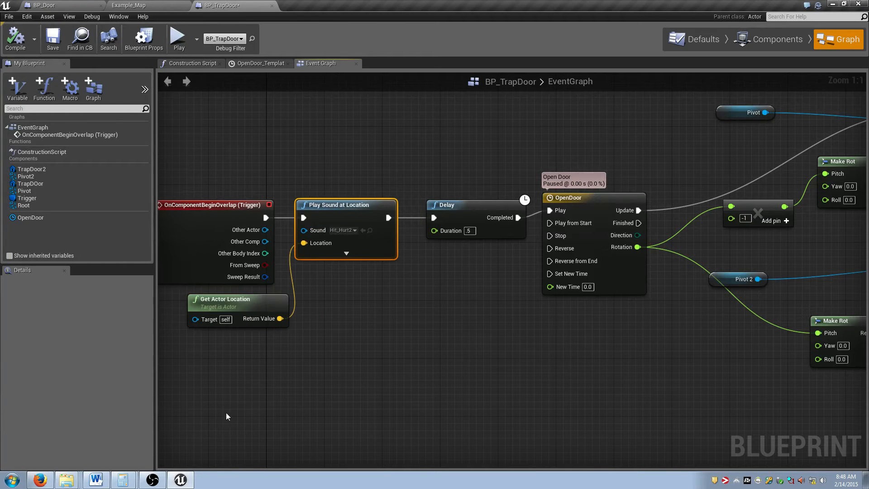
pyautogui.click(153, 479)
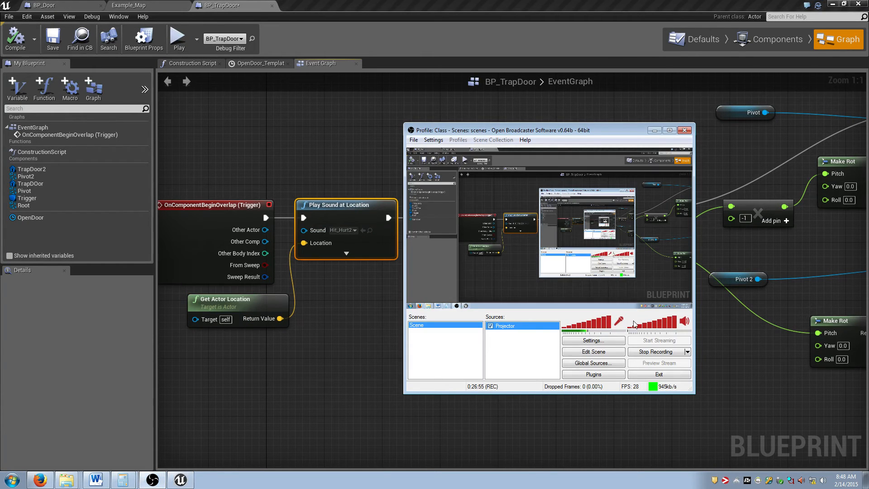